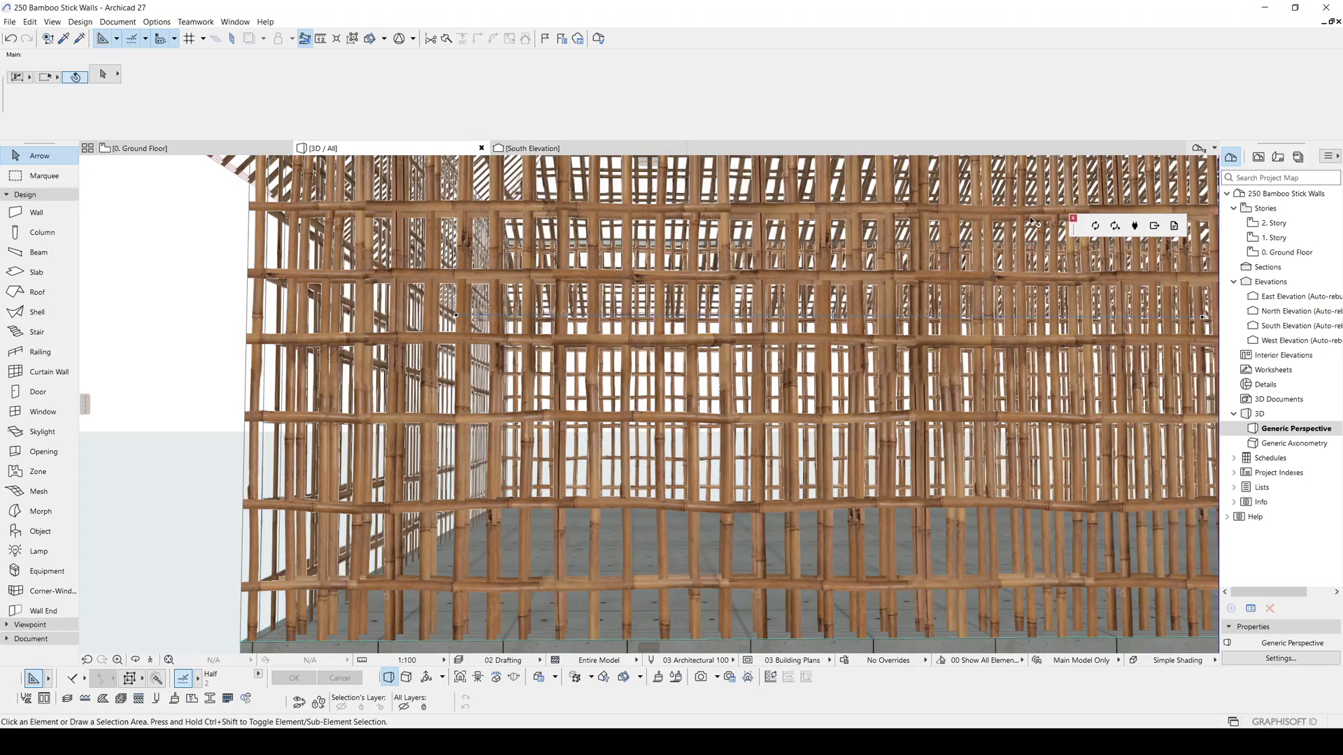
Orbit the 3D view for a closer look at the finished bamboo stick walls
{"action": "middle_click_drag", "start_coordinate": [1034, 220], "coordinate": [824, 225], "text": "shift"}
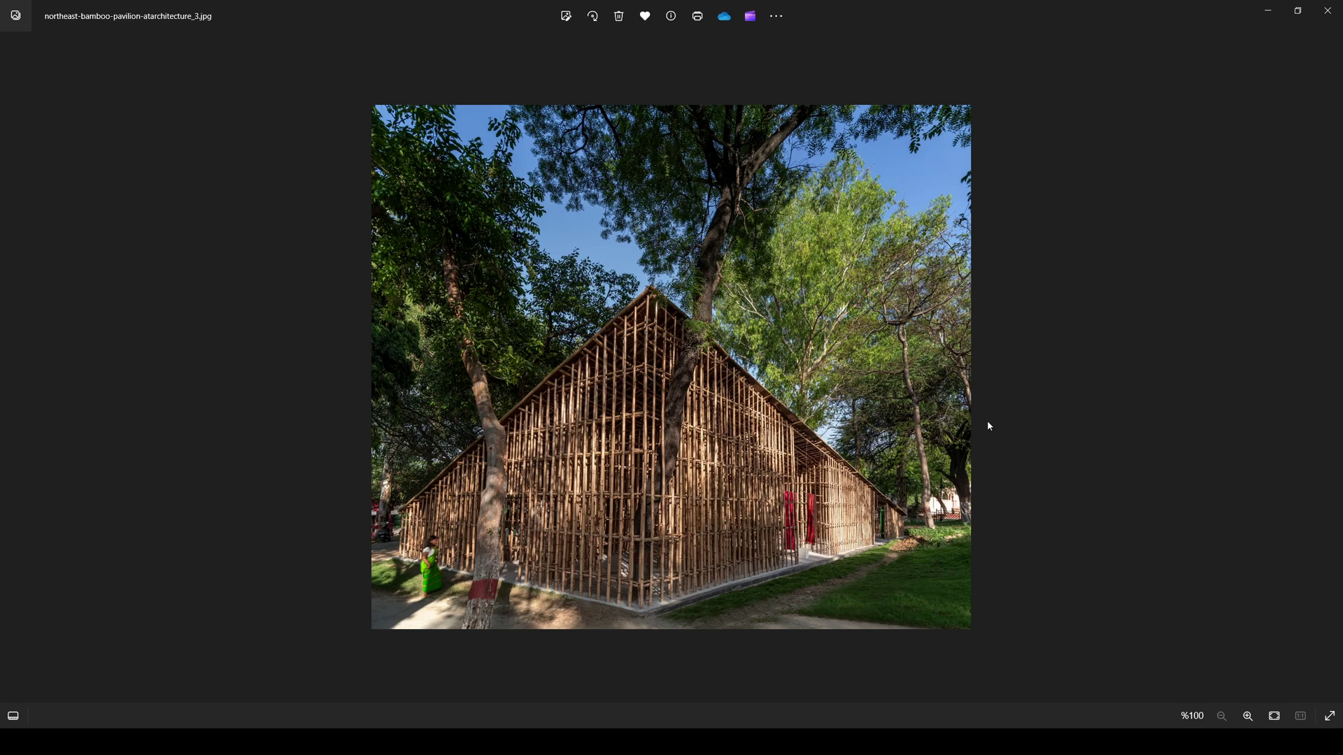
Advance to the next bamboo pavilion reference photo
{"action": "key", "text": "Right"}
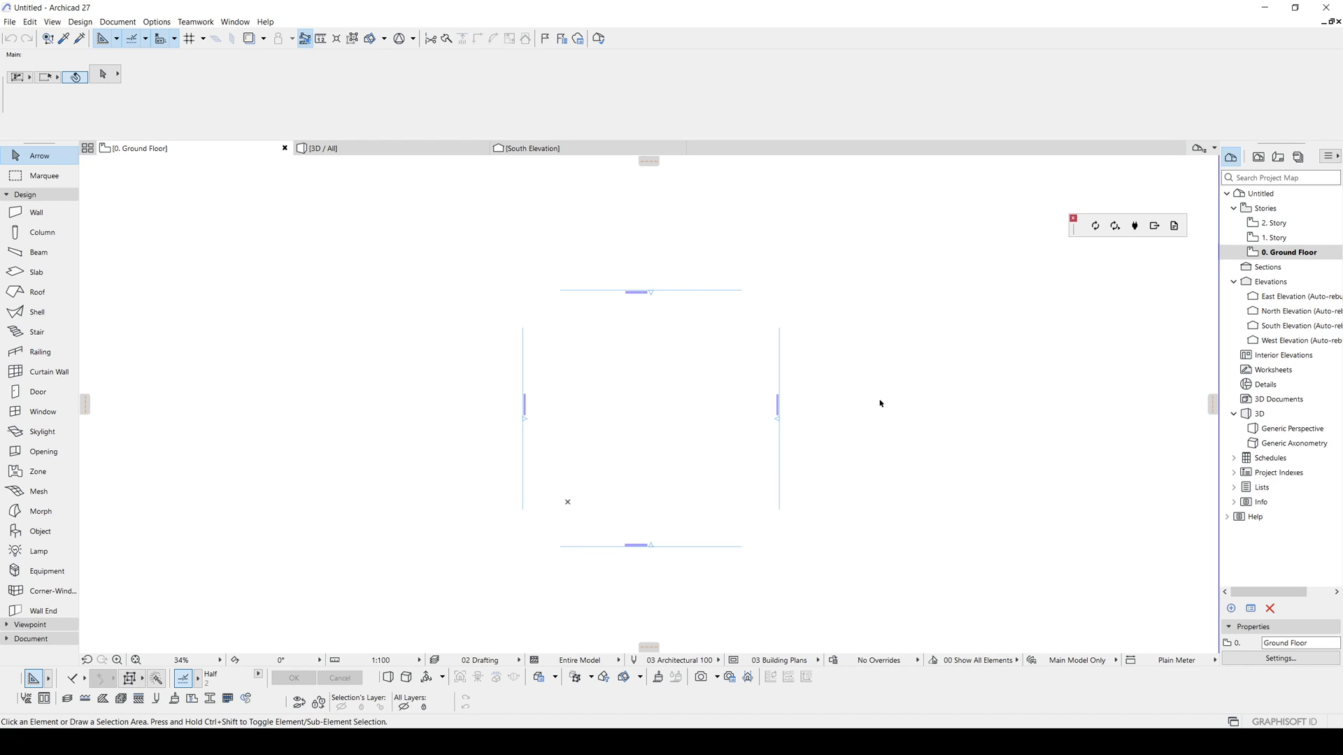
{"action": "scroll", "coordinate": [875, 410], "scroll_direction": "up", "scroll_amount": 2}
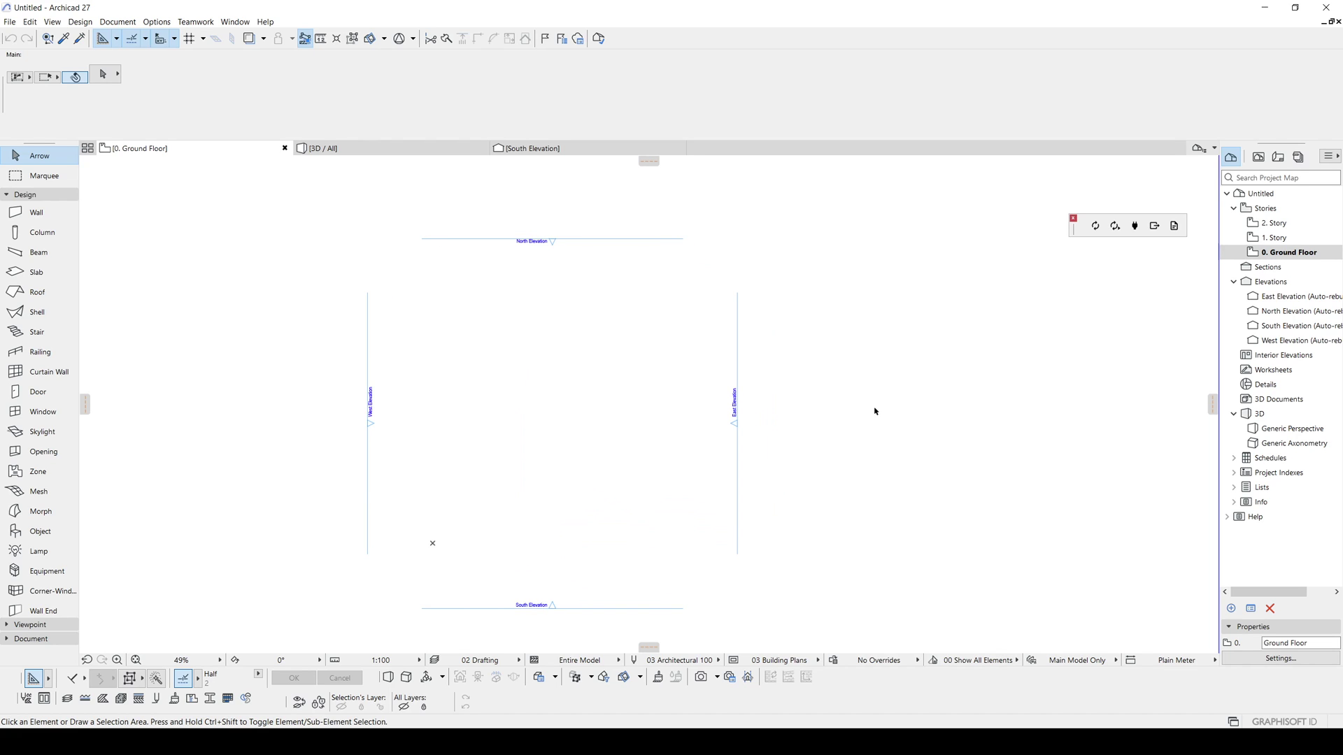
Shift the empty ground-floor plan view slightly and bring up the Options menu
{"action": "middle_click_drag", "start_coordinate": [822, 409], "coordinate": [848, 405]}
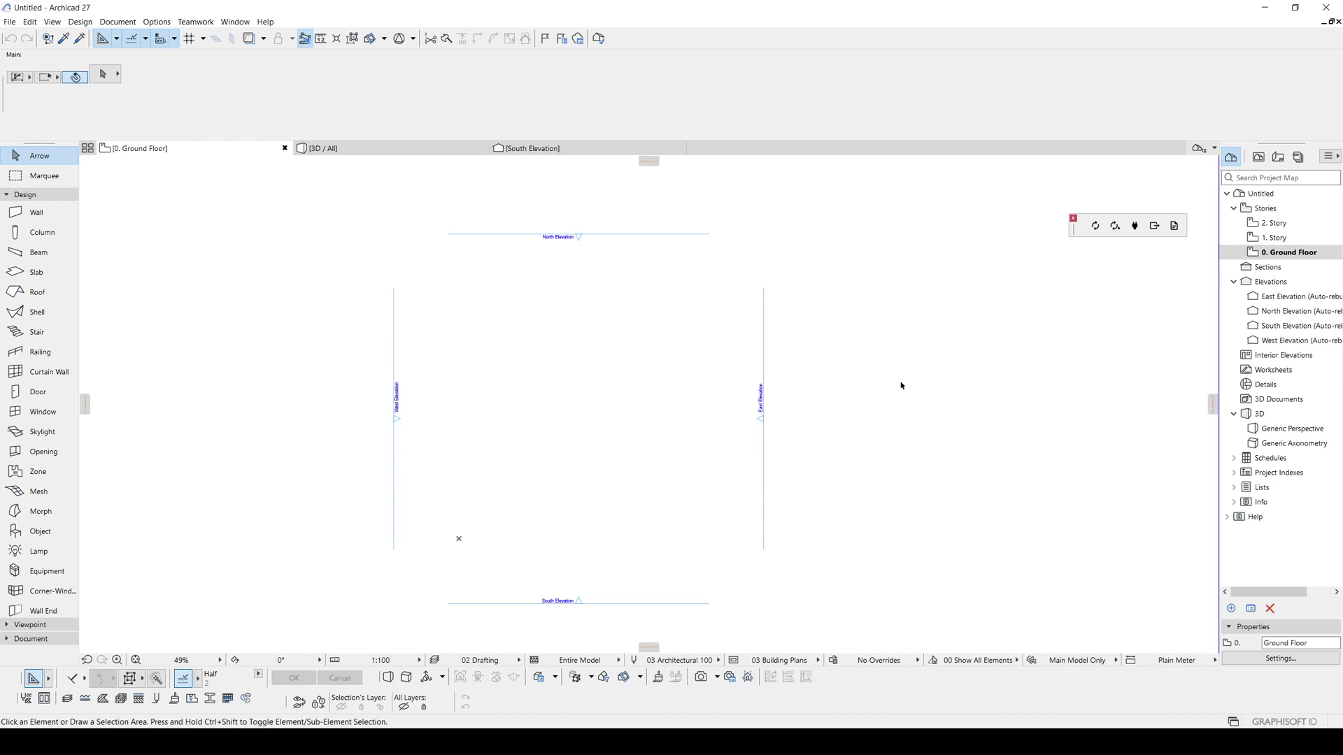
{"action": "left_click", "coordinate": [156, 21]}
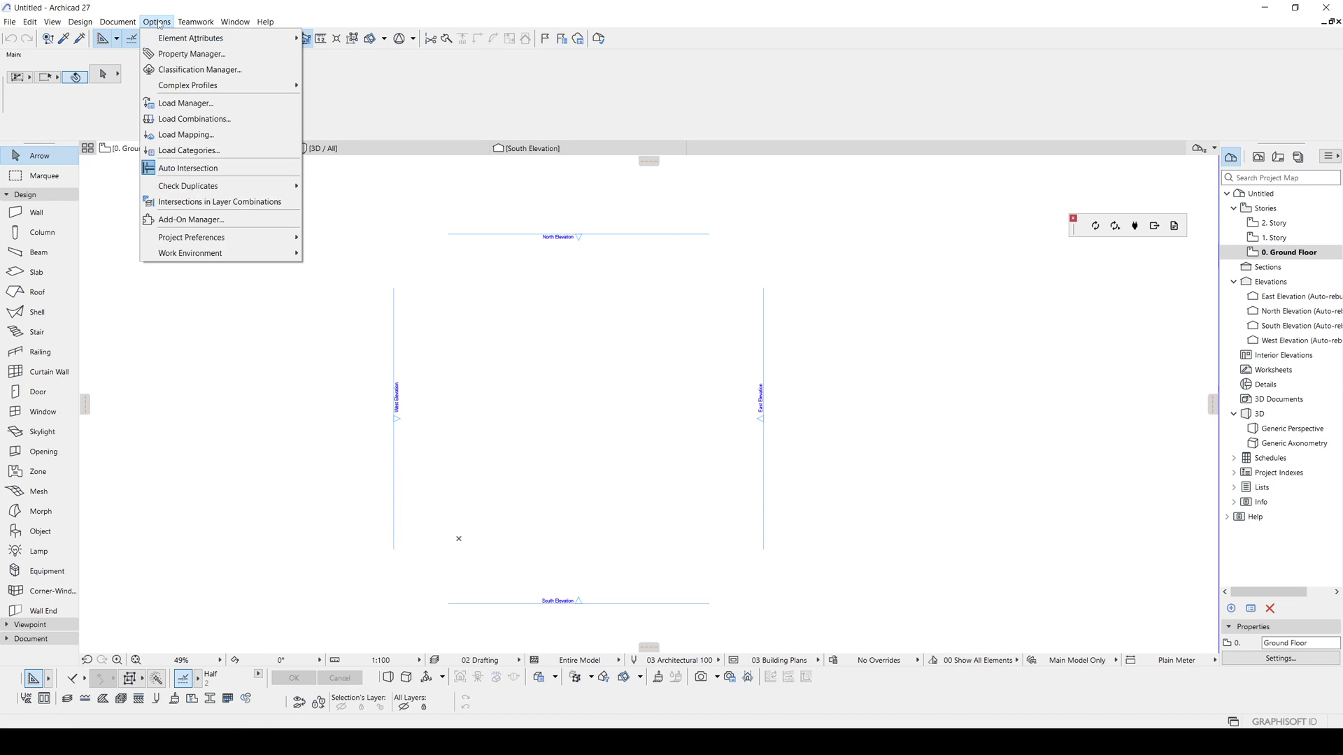
{"action": "mouse_move", "coordinate": [191, 37]}
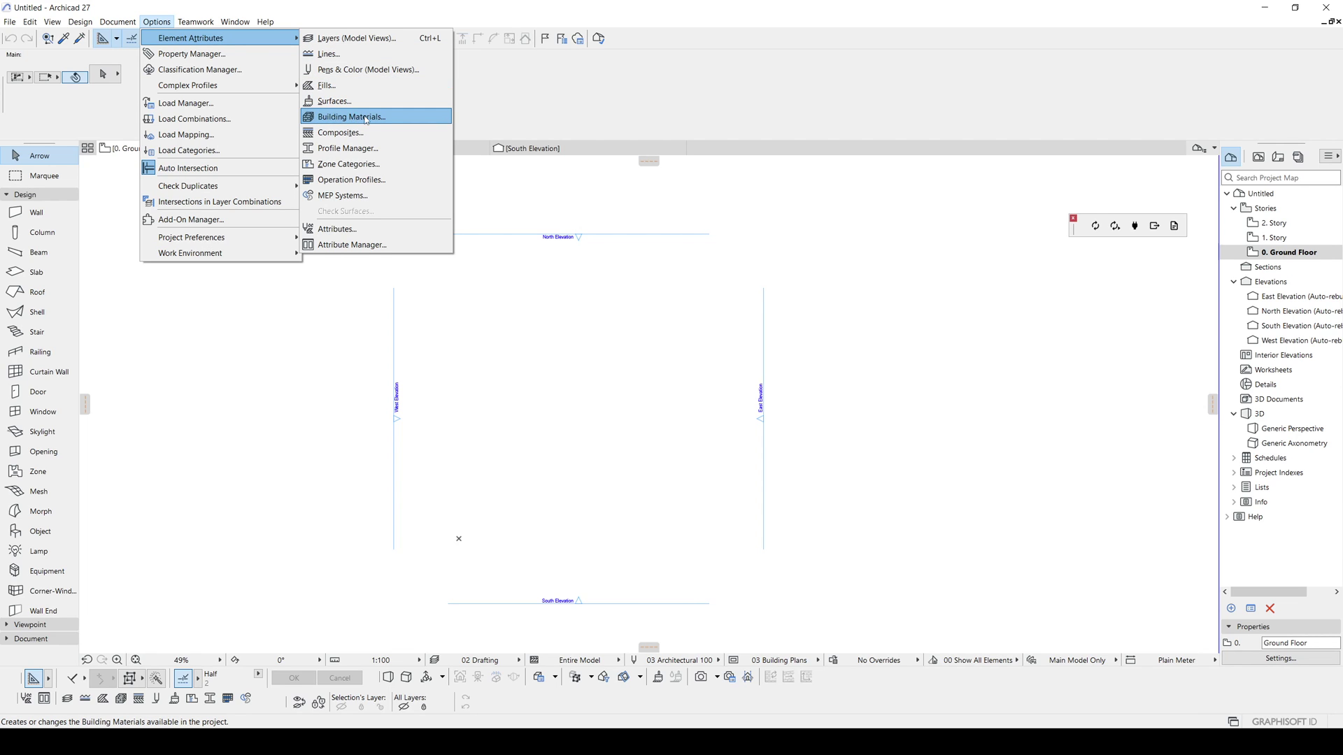
In Building Materials, inspect Concrete, then select Timber - Structural as the base material
{"action": "left_click", "coordinate": [365, 118]}
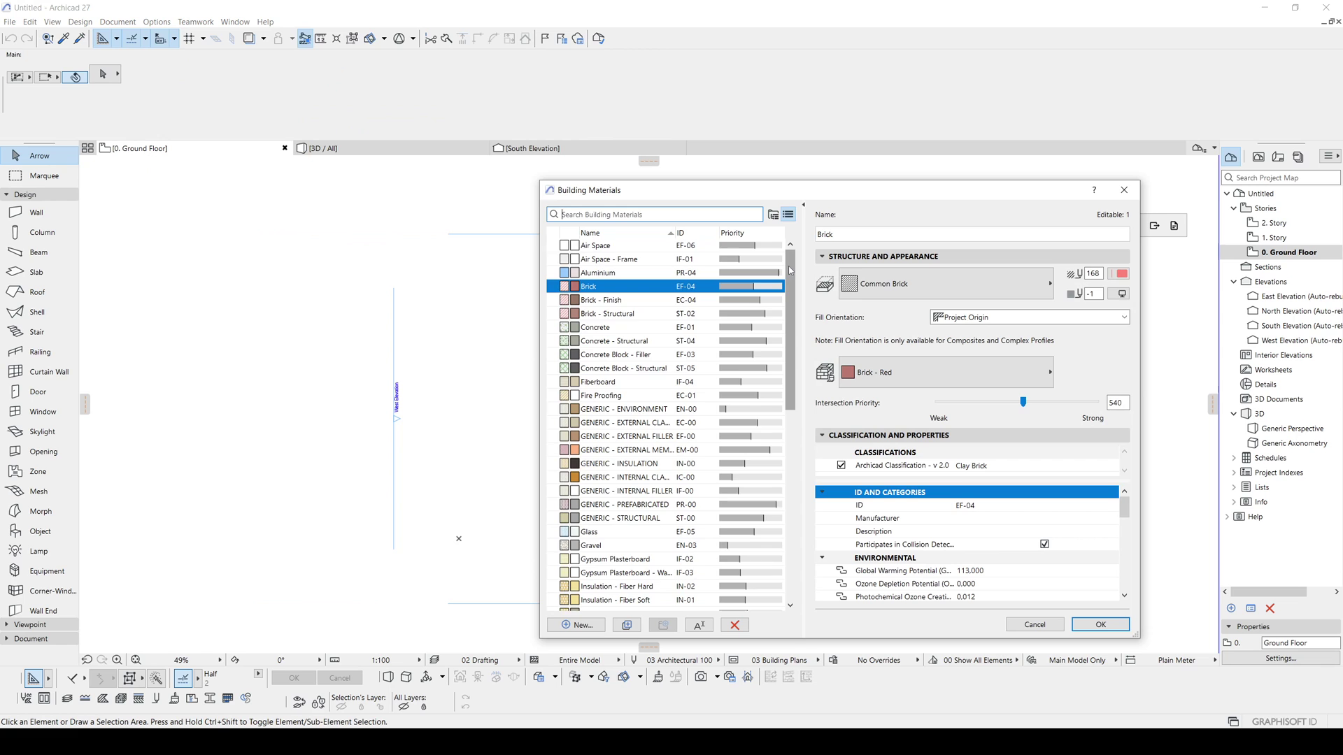
{"action": "mouse_move", "coordinate": [789, 275]}
{"action": "left_mouse_down"}
{"action": "mouse_move", "coordinate": [796, 457]}
{"action": "mouse_move", "coordinate": [803, 274]}
{"action": "left_mouse_up"}
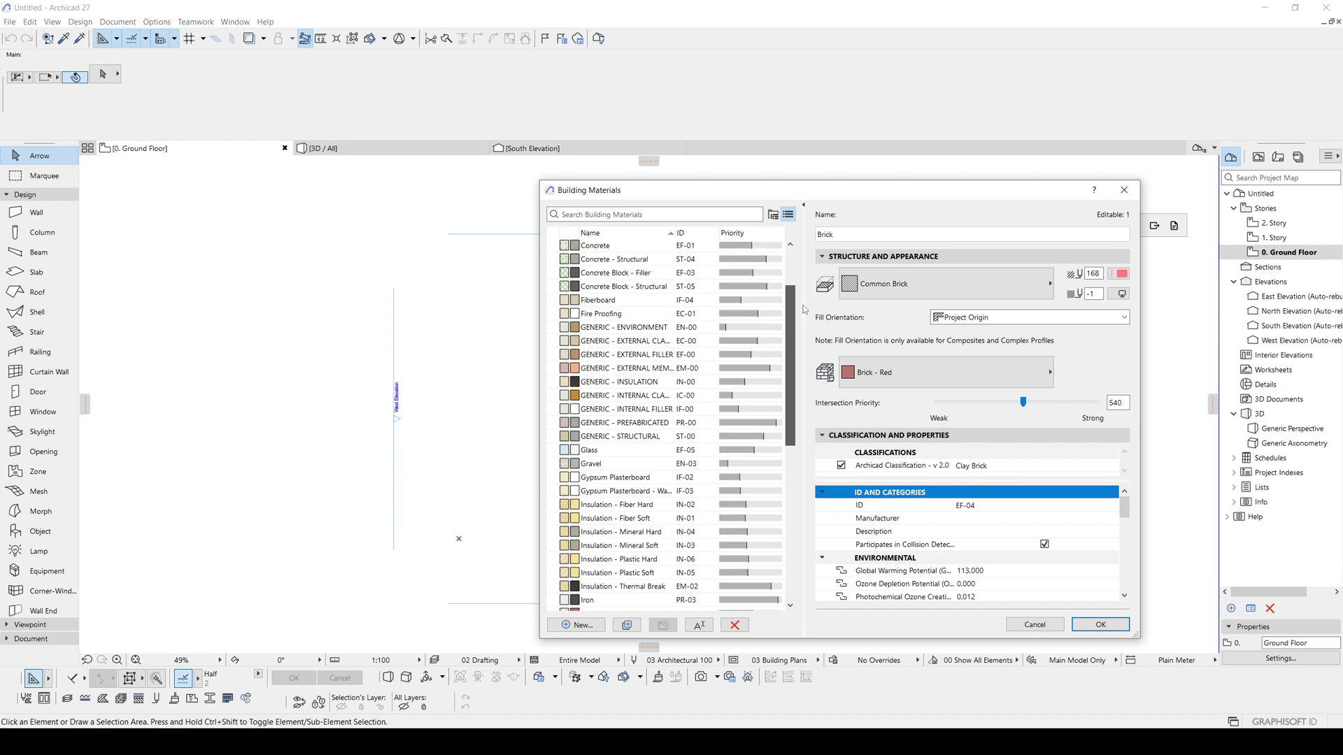
{"action": "left_click", "coordinate": [601, 291]}
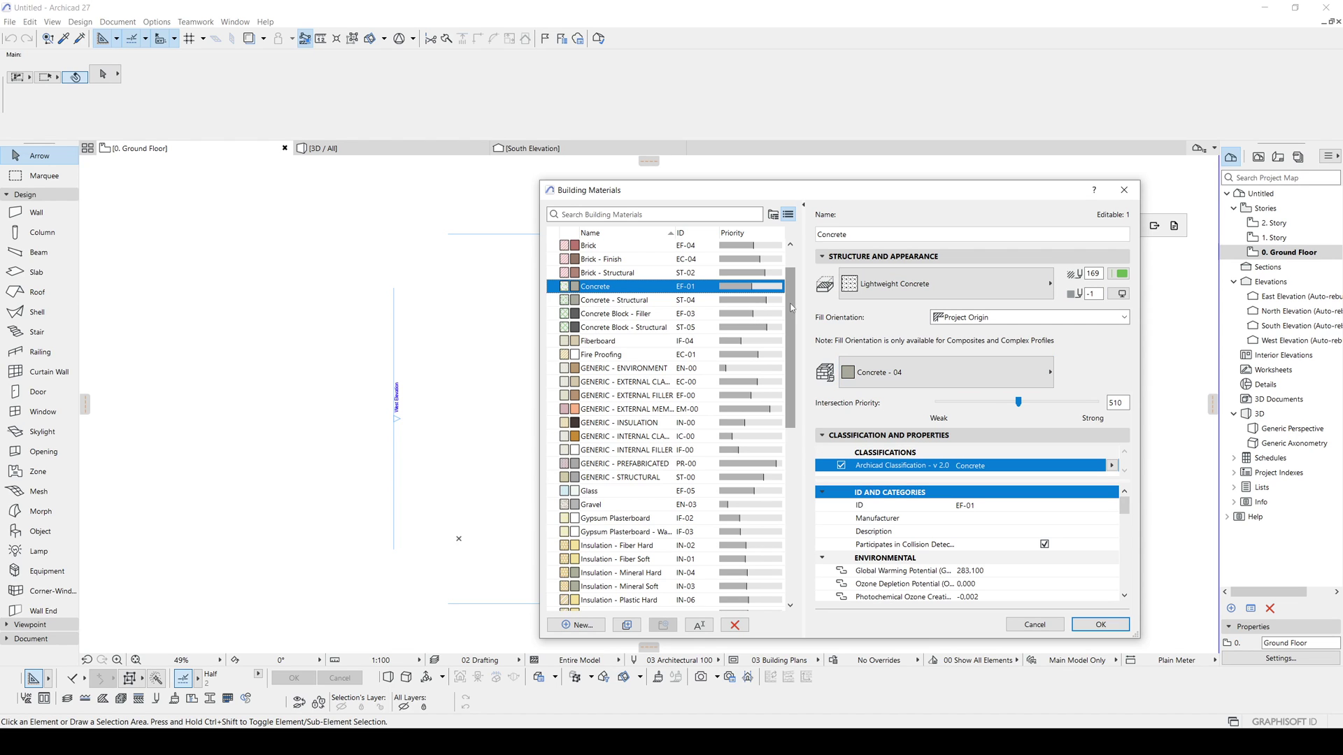
{"action": "left_click_drag", "start_coordinate": [790, 291], "coordinate": [806, 491]}
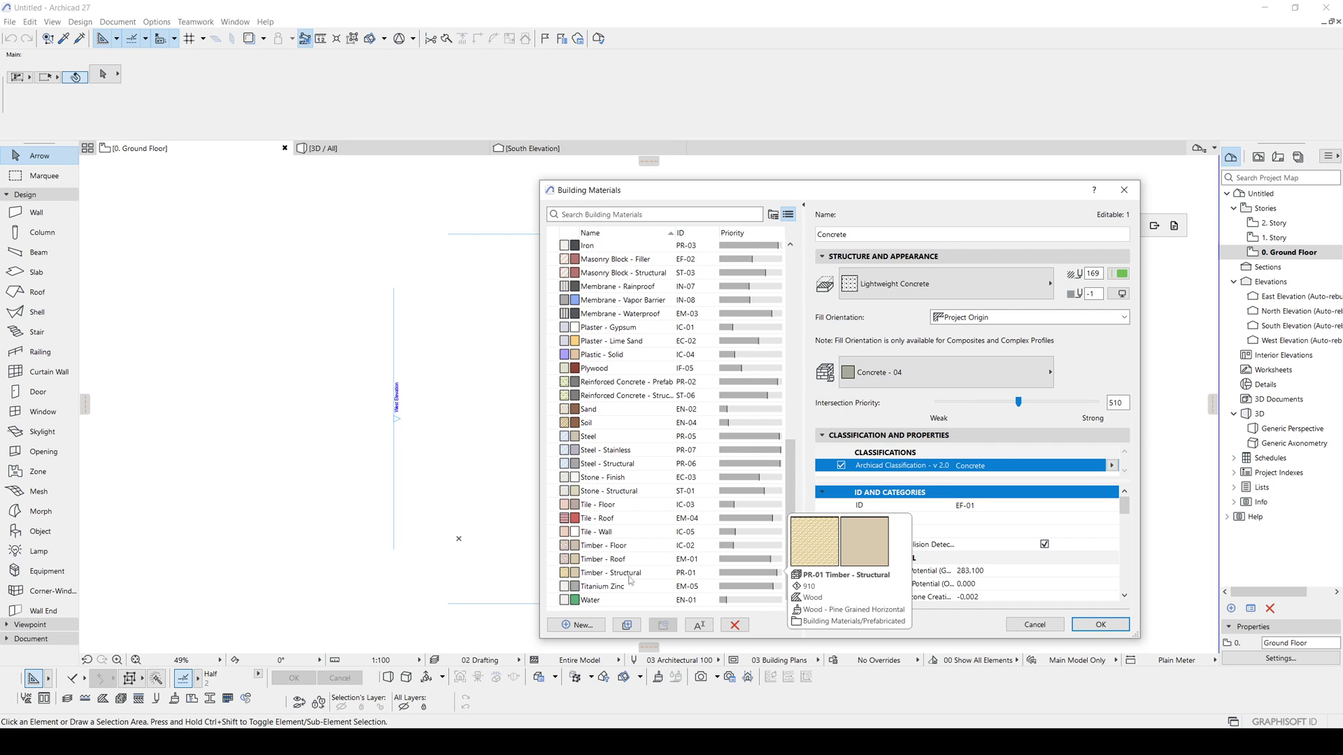
{"action": "left_click", "coordinate": [613, 580]}
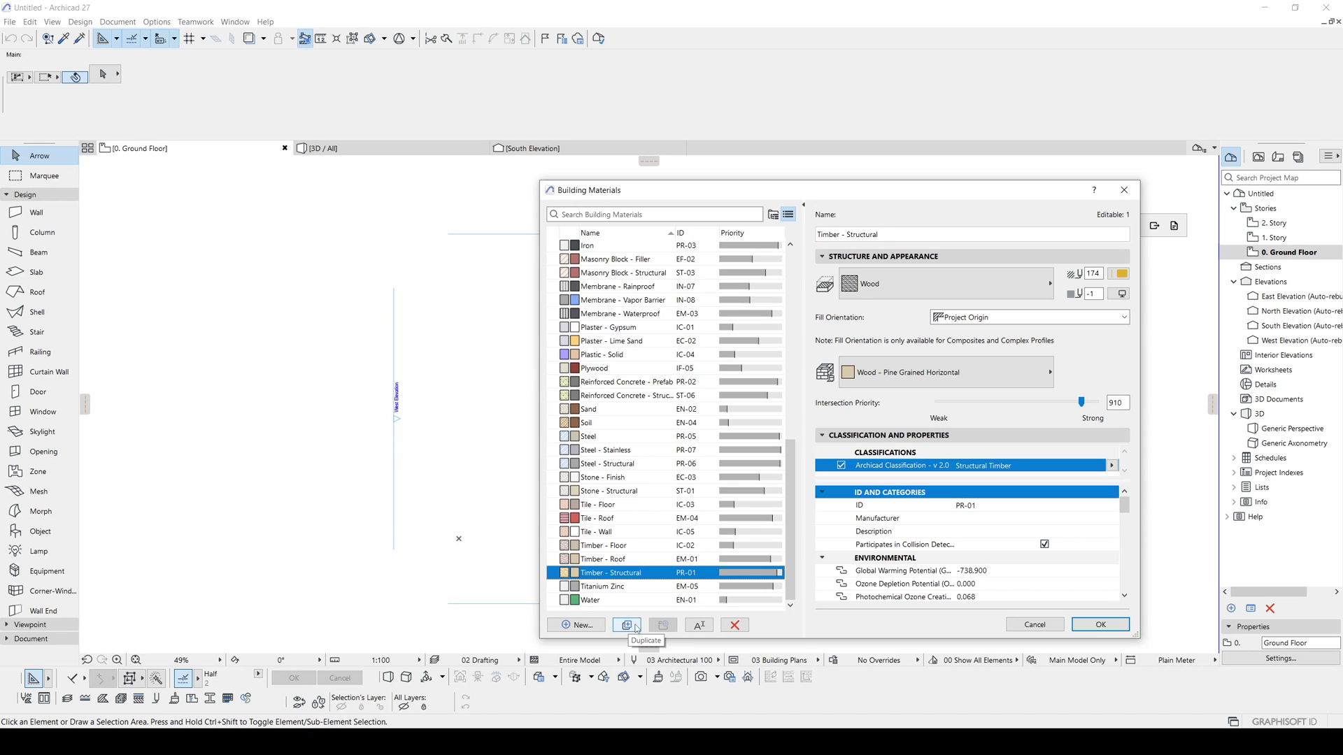
Duplicate Timber - Structural as a new material named 'bamboo' with ID PR-02
{"action": "left_click", "coordinate": [628, 626]}
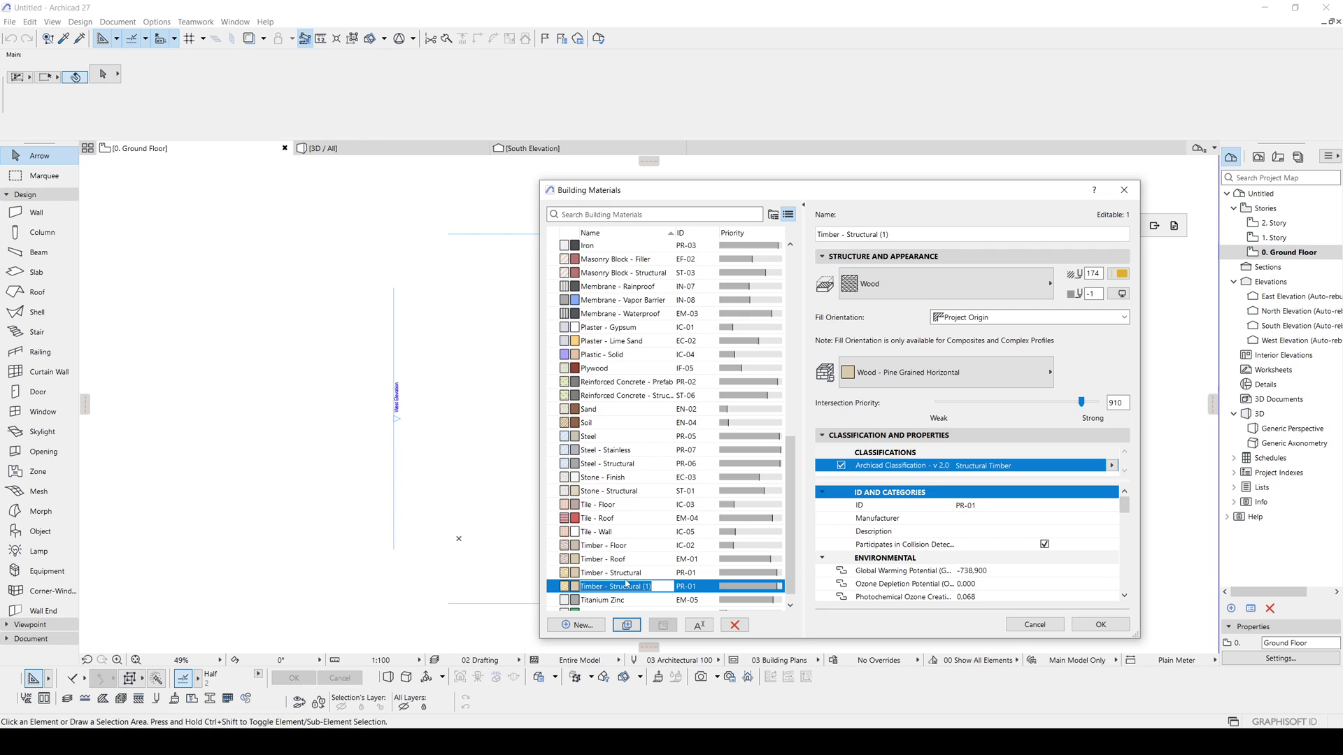
{"action": "type", "text": "bamboo"}
{"action": "key", "text": "Return"}
{"action": "scroll", "coordinate": [656, 593], "scroll_direction": "up", "scroll_amount": 1}
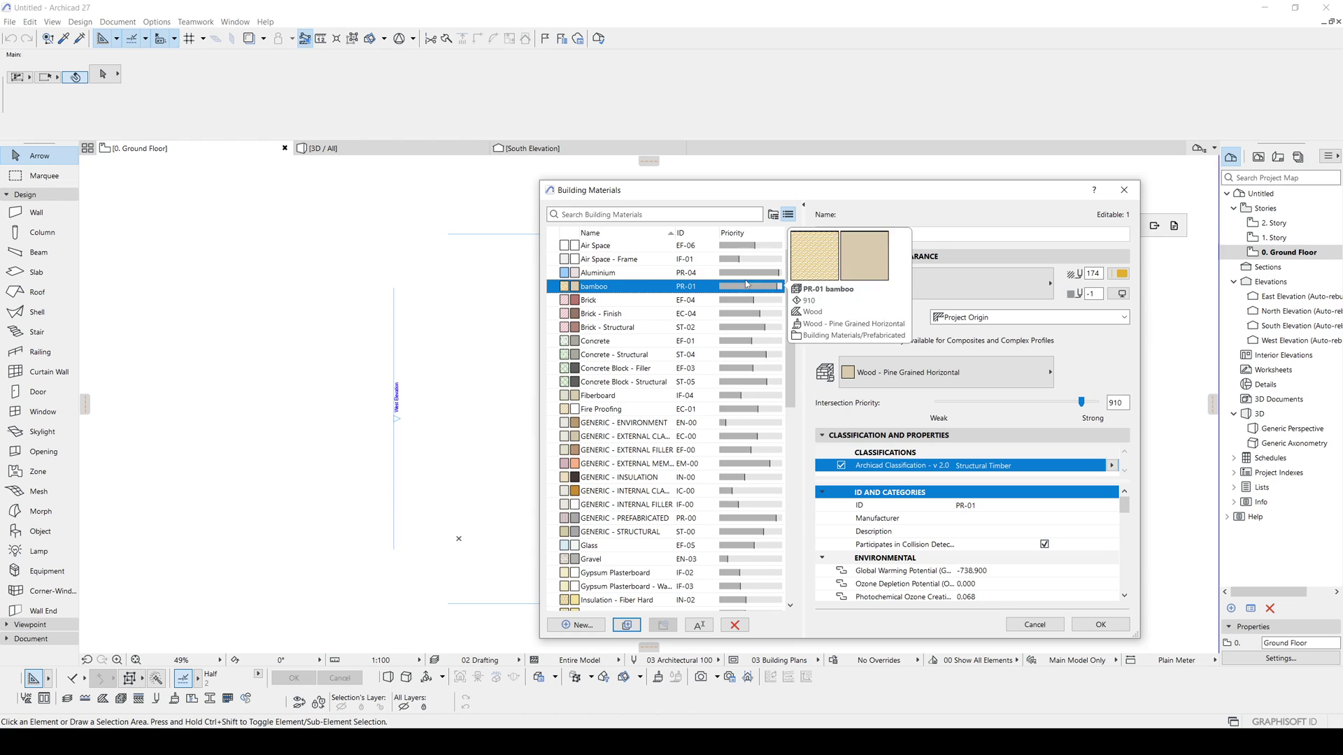
{"action": "left_click_drag", "start_coordinate": [791, 296], "coordinate": [790, 498]}
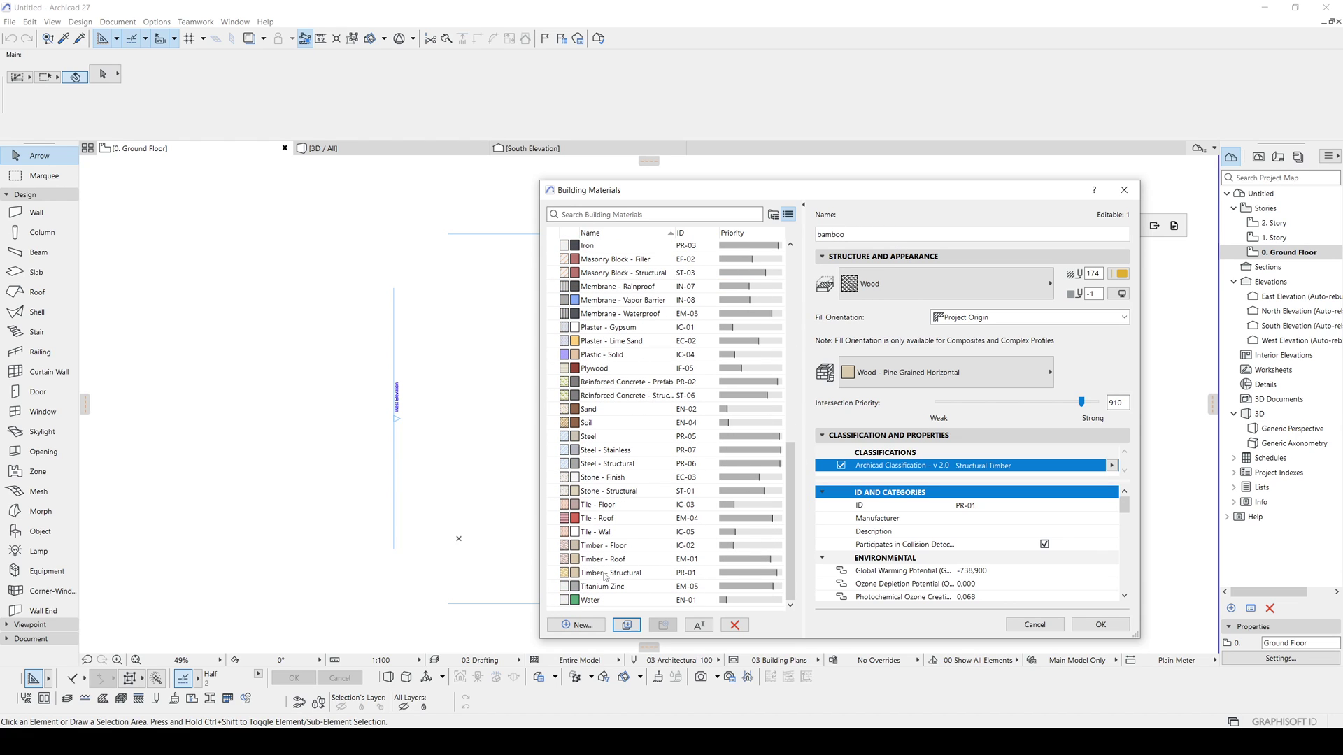
{"action": "mouse_move", "coordinate": [692, 573]}
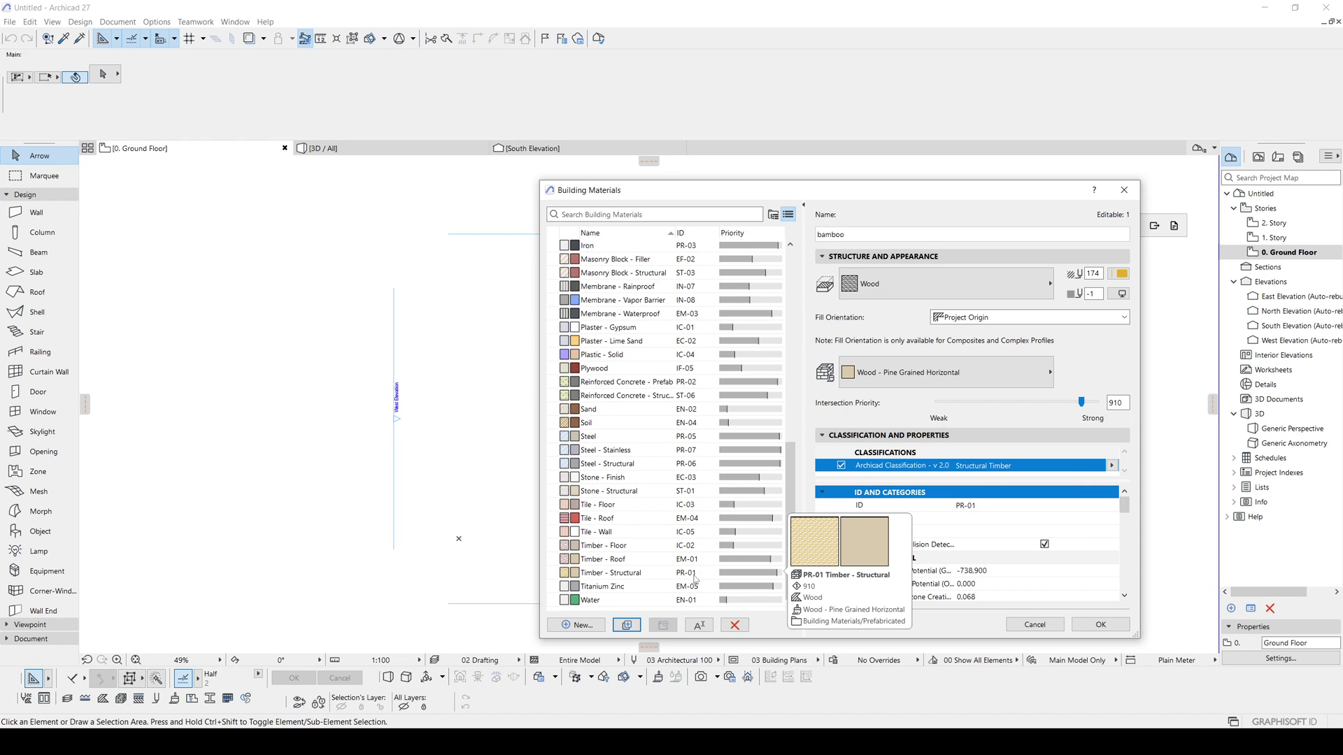
{"action": "left_click", "coordinate": [883, 507]}
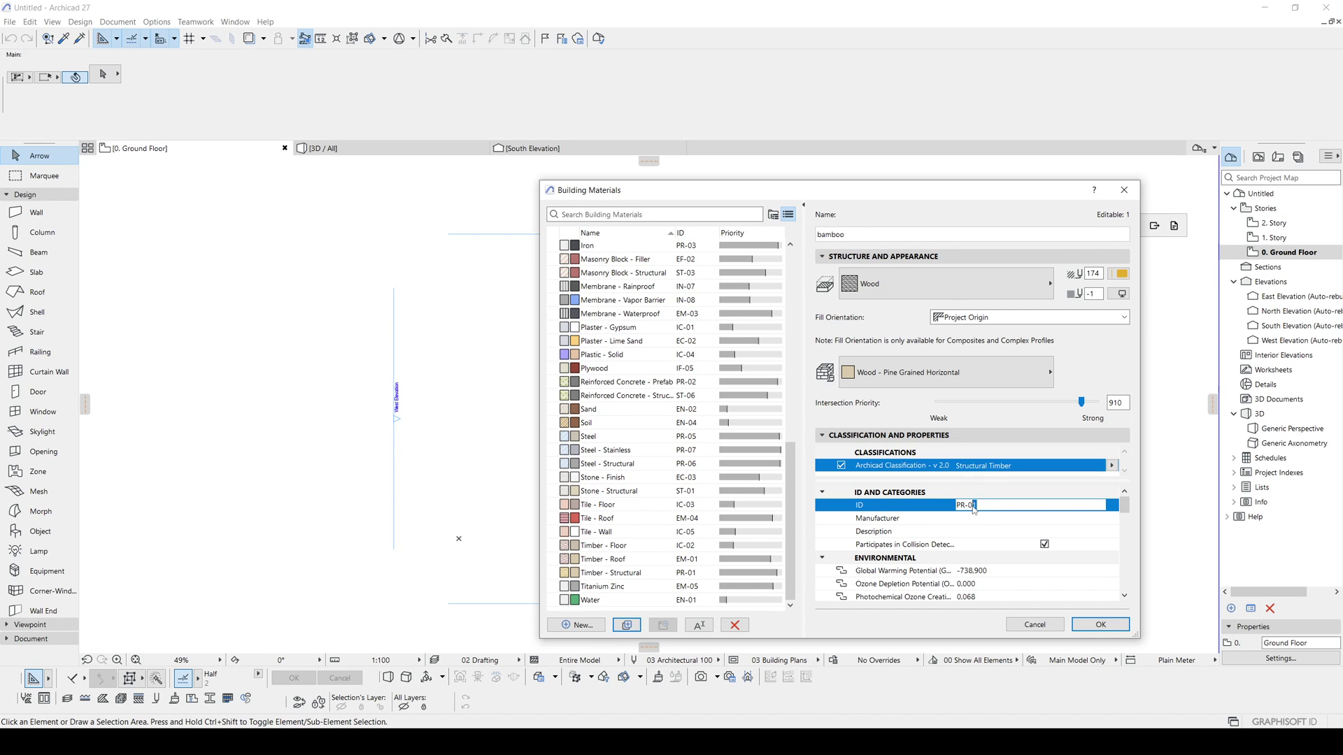
{"action": "type", "text": "2"}
{"action": "left_click_drag", "start_coordinate": [791, 470], "coordinate": [741, 281]}
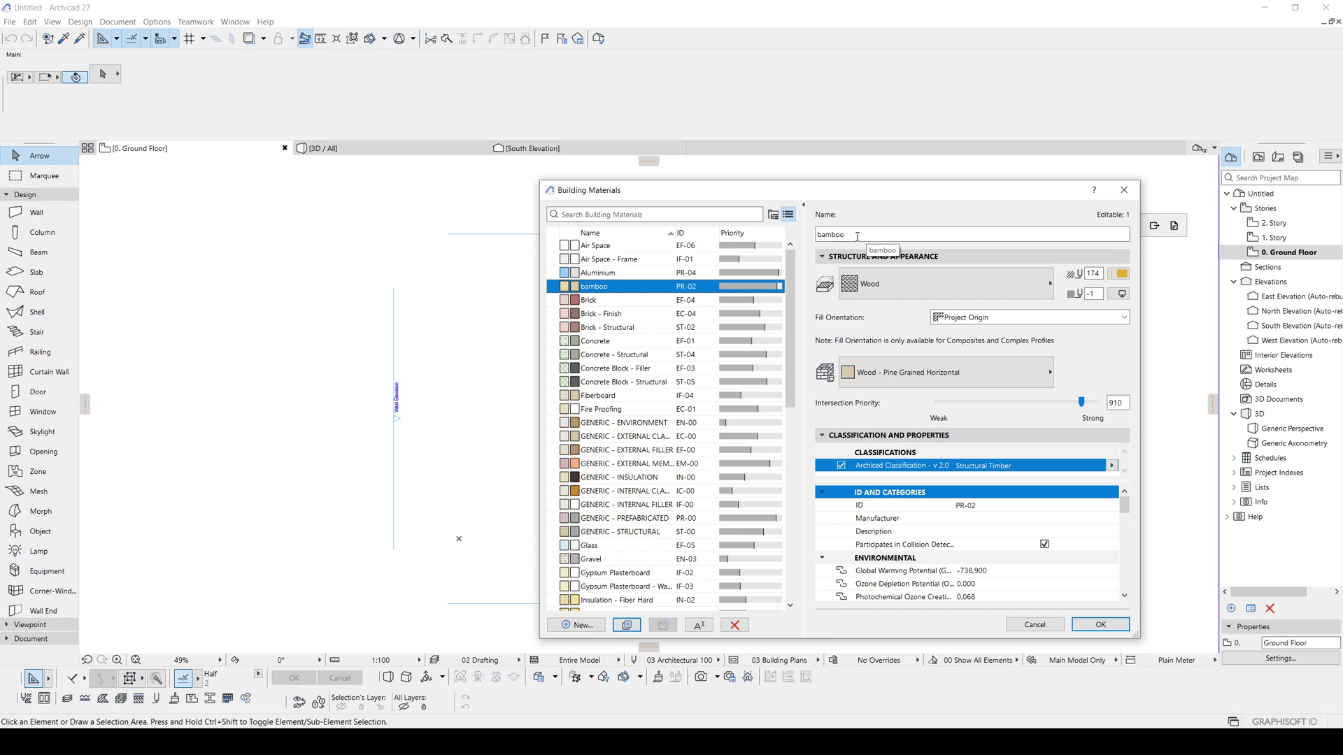
Give bamboo a Wood 180 cut fill and Wood - Pine Grained Horizontal surface, then save
{"action": "left_click", "coordinate": [882, 288]}
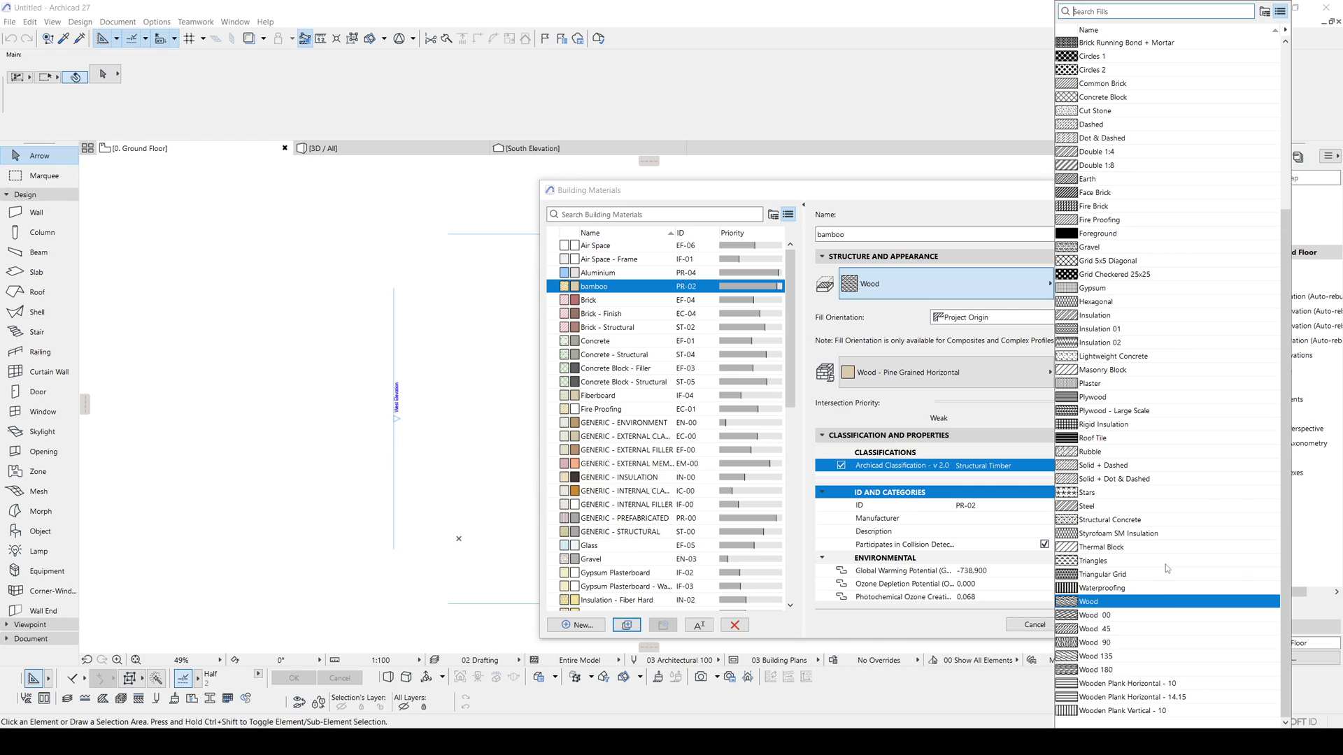
{"action": "left_click", "coordinate": [1116, 671]}
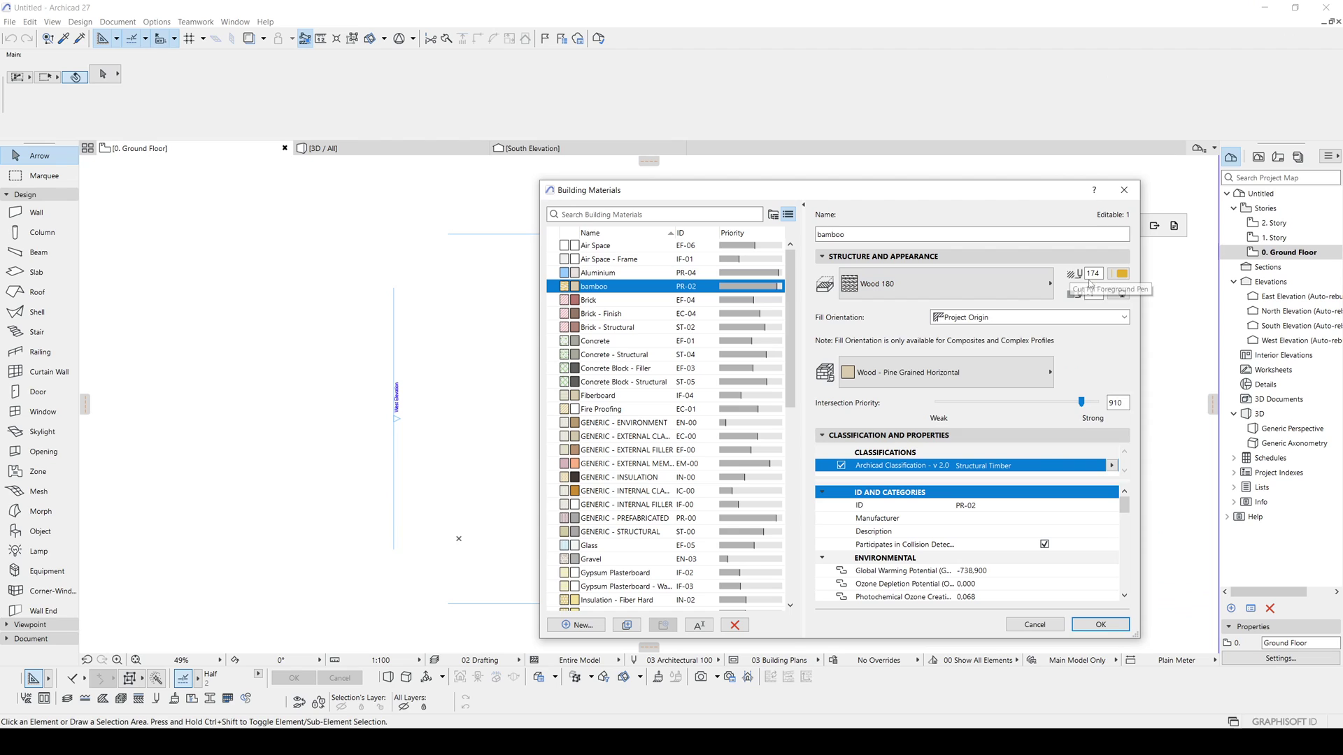
{"action": "left_click", "coordinate": [1119, 275]}
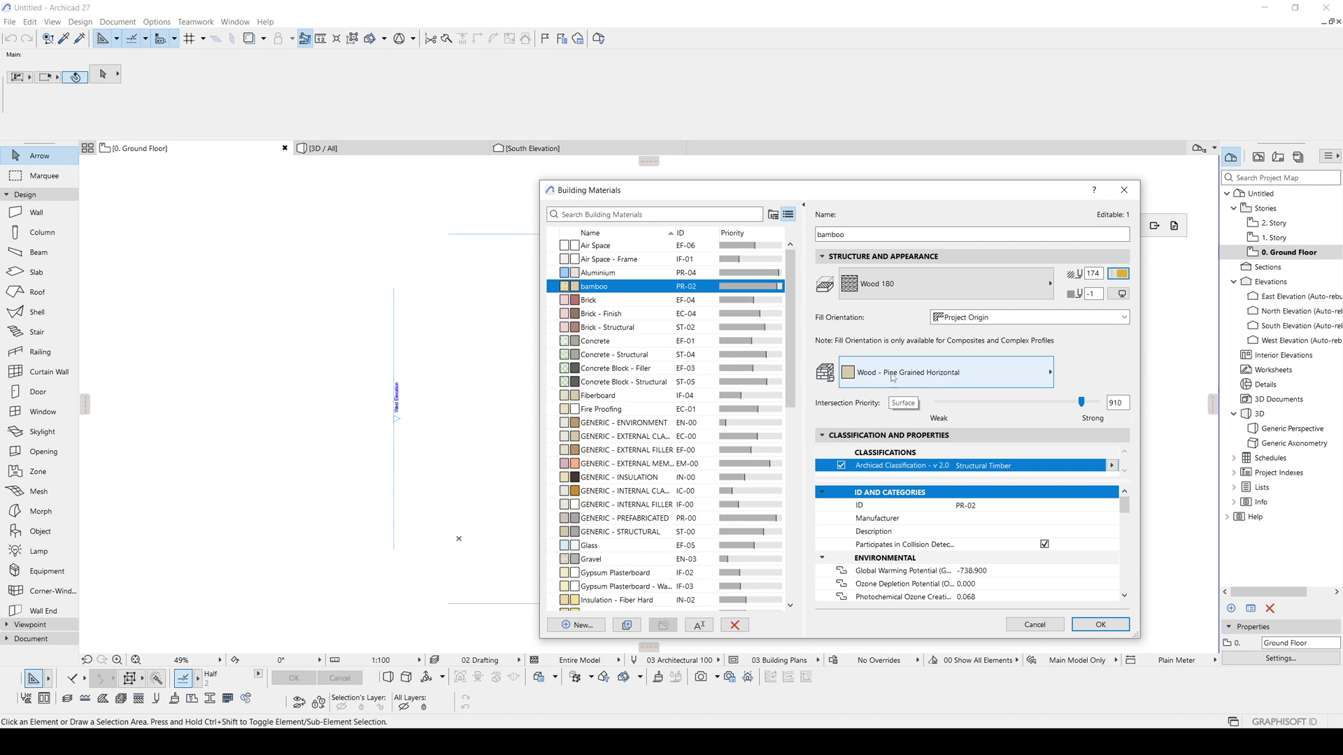
{"action": "left_click", "coordinate": [942, 379]}
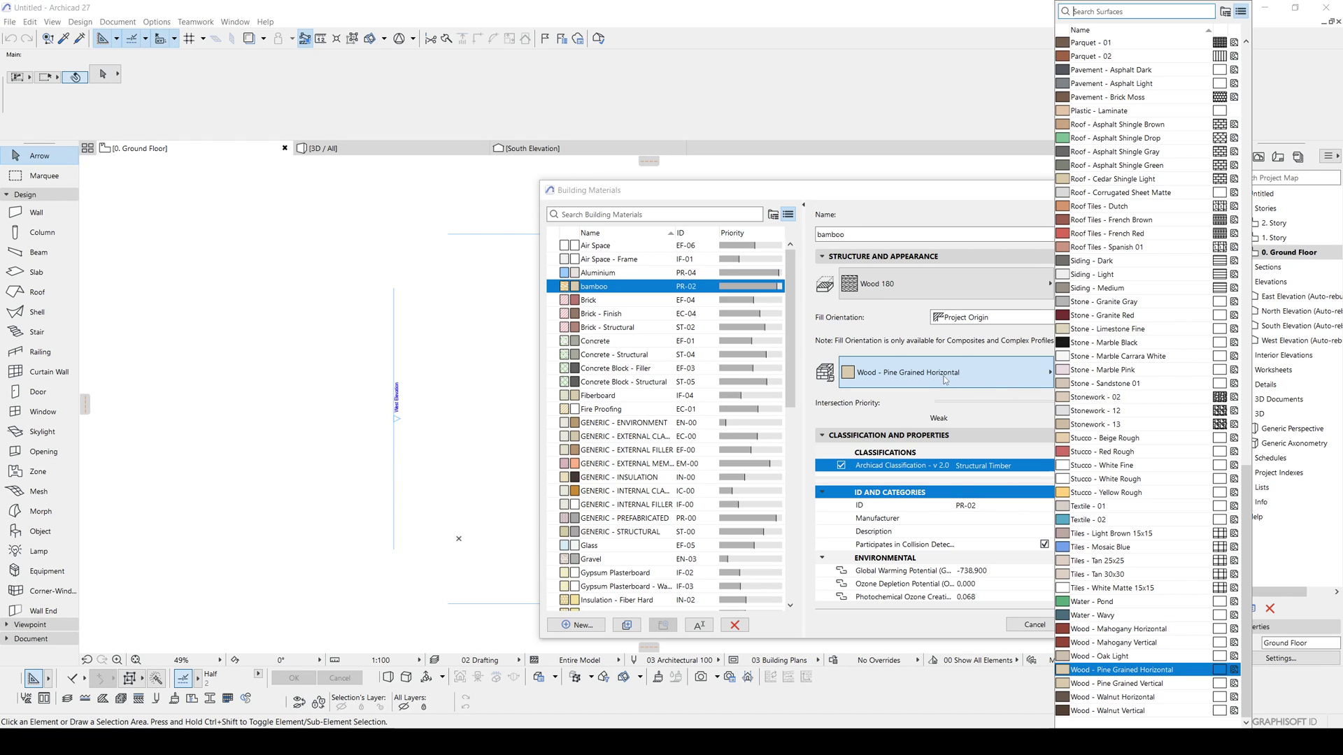
{"action": "left_click", "coordinate": [947, 381]}
{"action": "left_click", "coordinate": [1097, 626]}
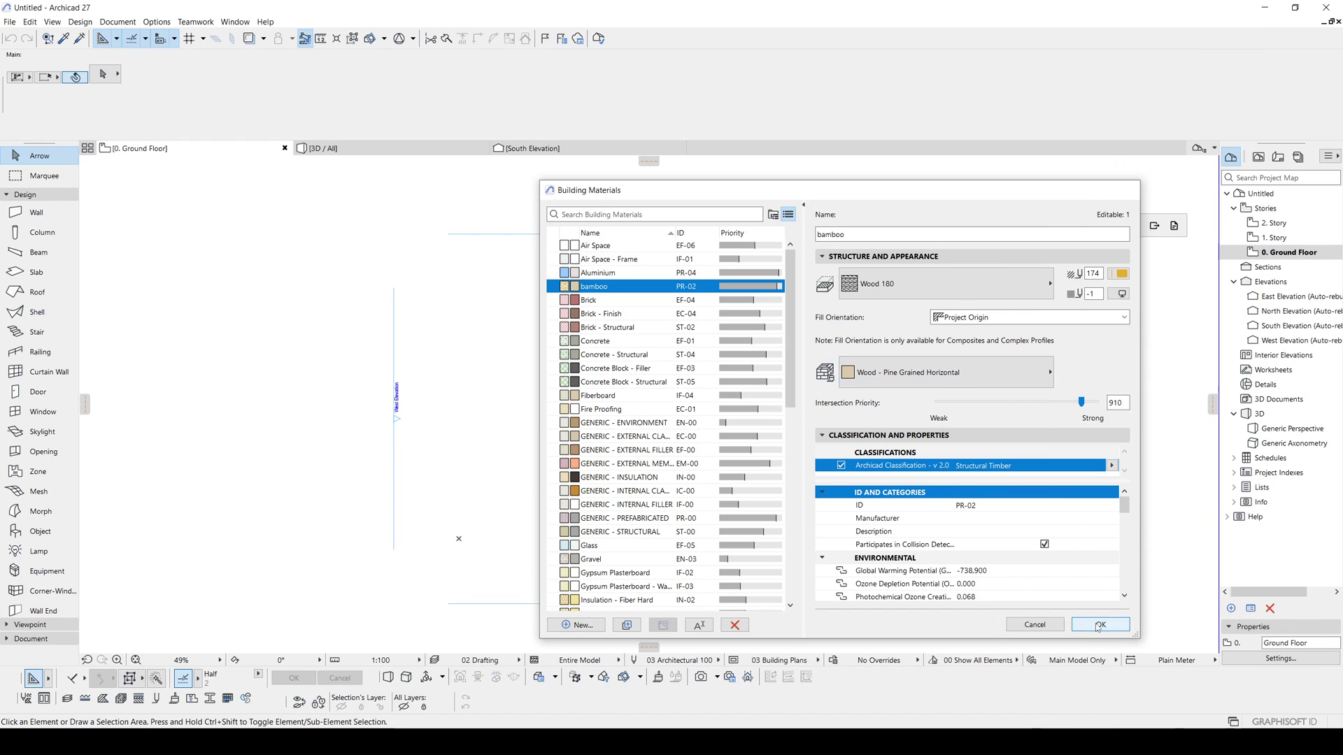
In Surfaces, preview the brick and grass surfaces, then select Wood - Oak Light
{"action": "left_click", "coordinate": [156, 22]}
{"action": "mouse_move", "coordinate": [191, 38]}
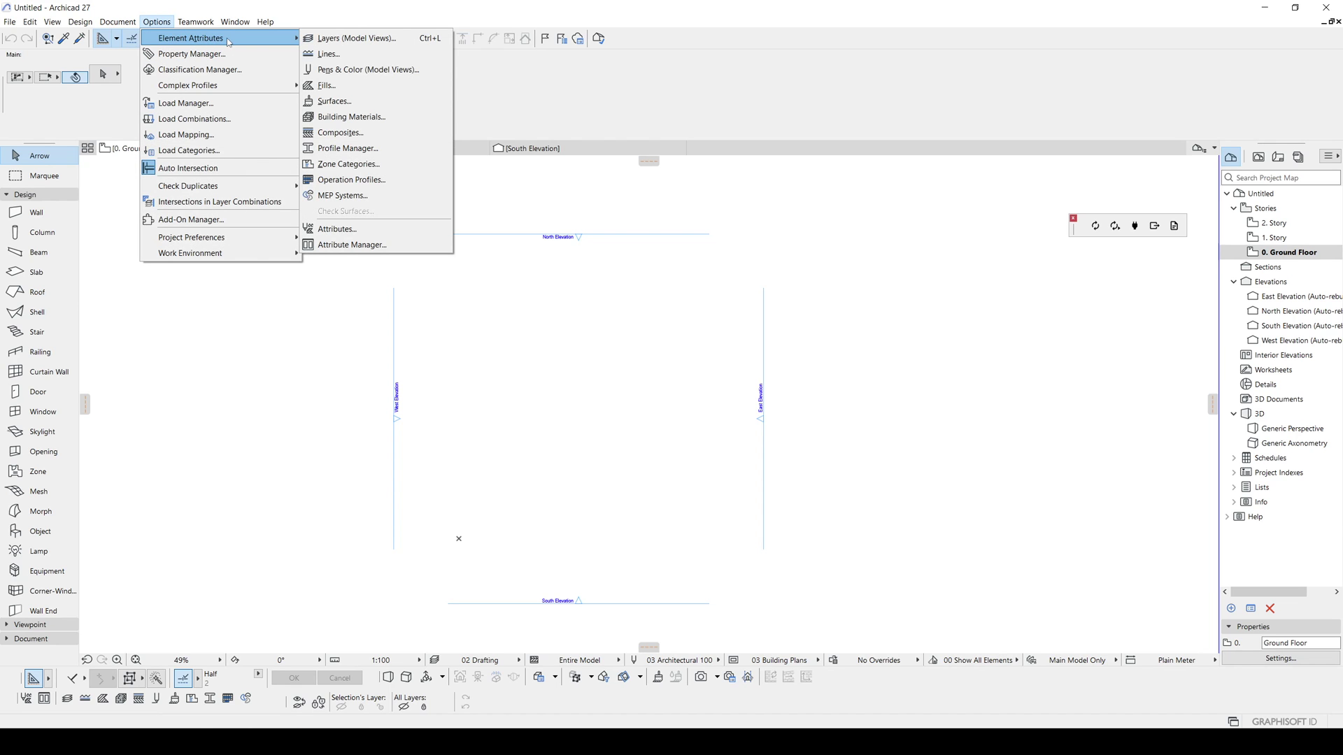
{"action": "left_click", "coordinate": [334, 102]}
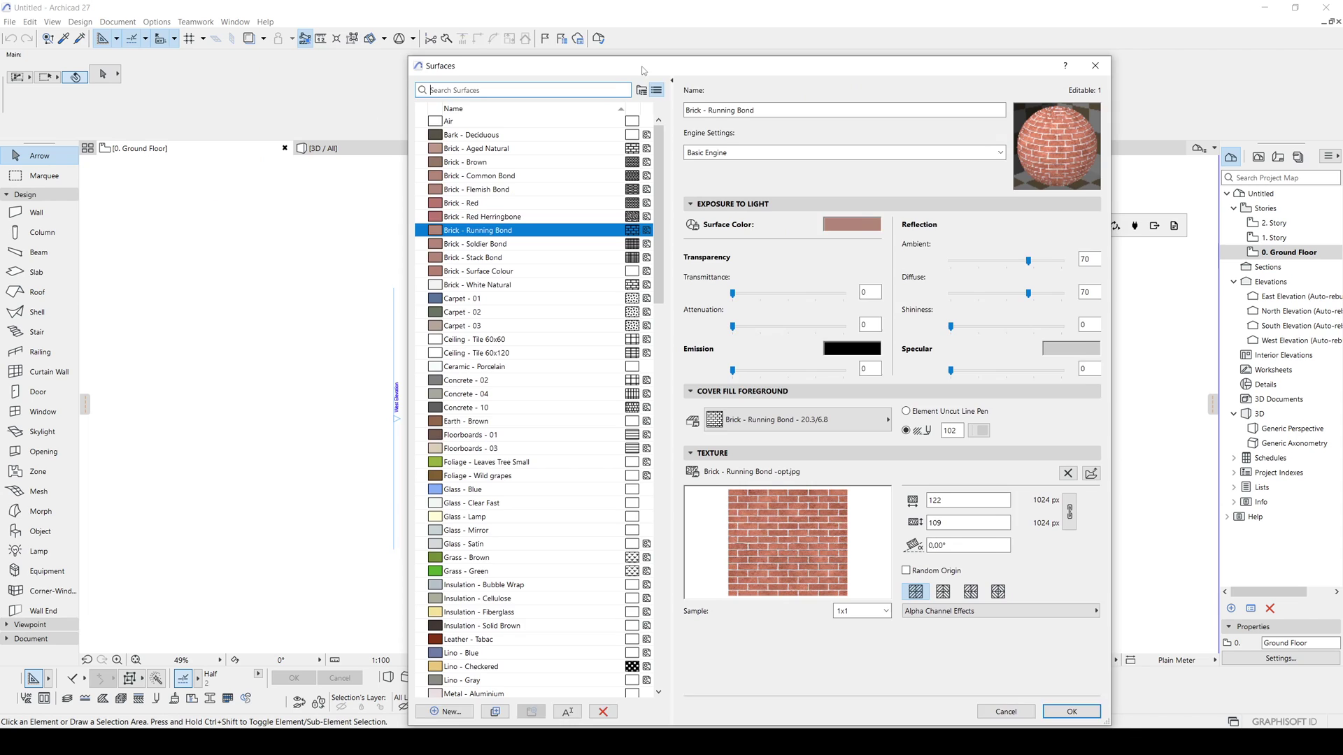
{"action": "left_click_drag", "start_coordinate": [660, 134], "coordinate": [681, 119]}
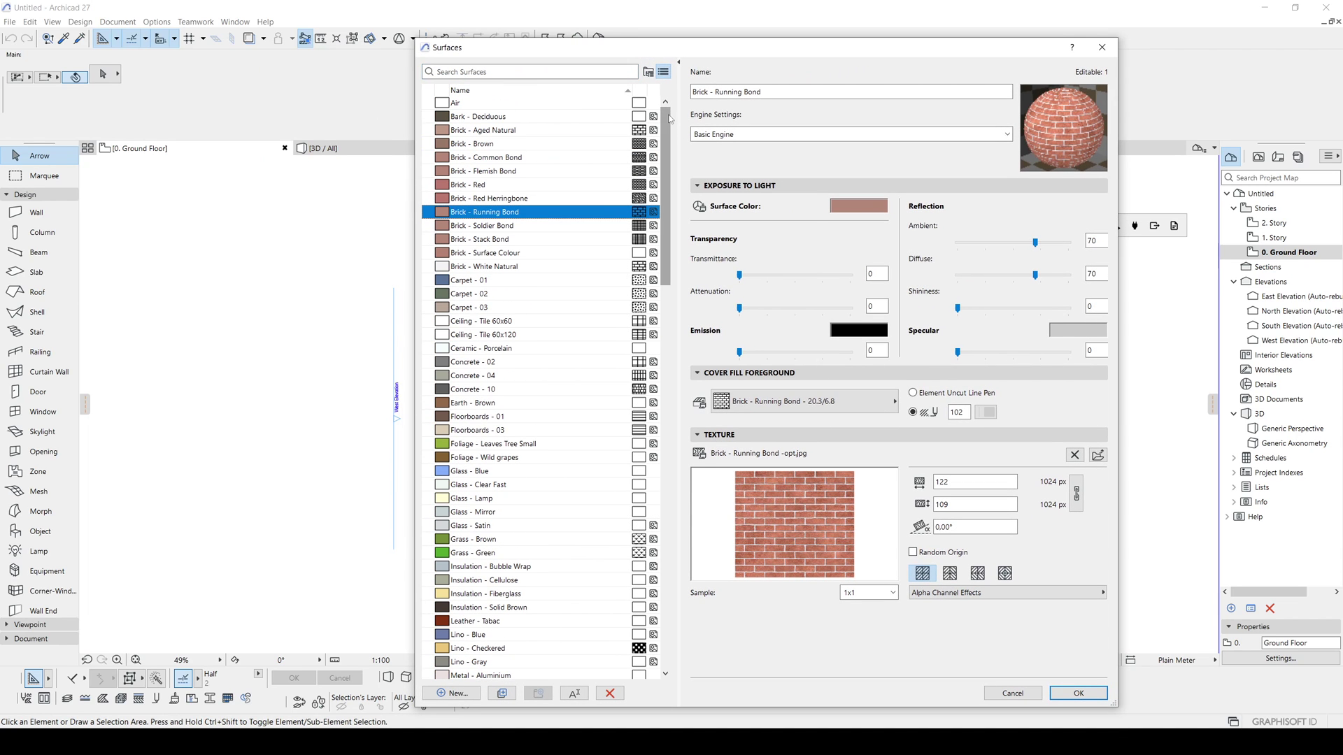
{"action": "left_click", "coordinate": [527, 226]}
{"action": "left_click", "coordinate": [498, 266]}
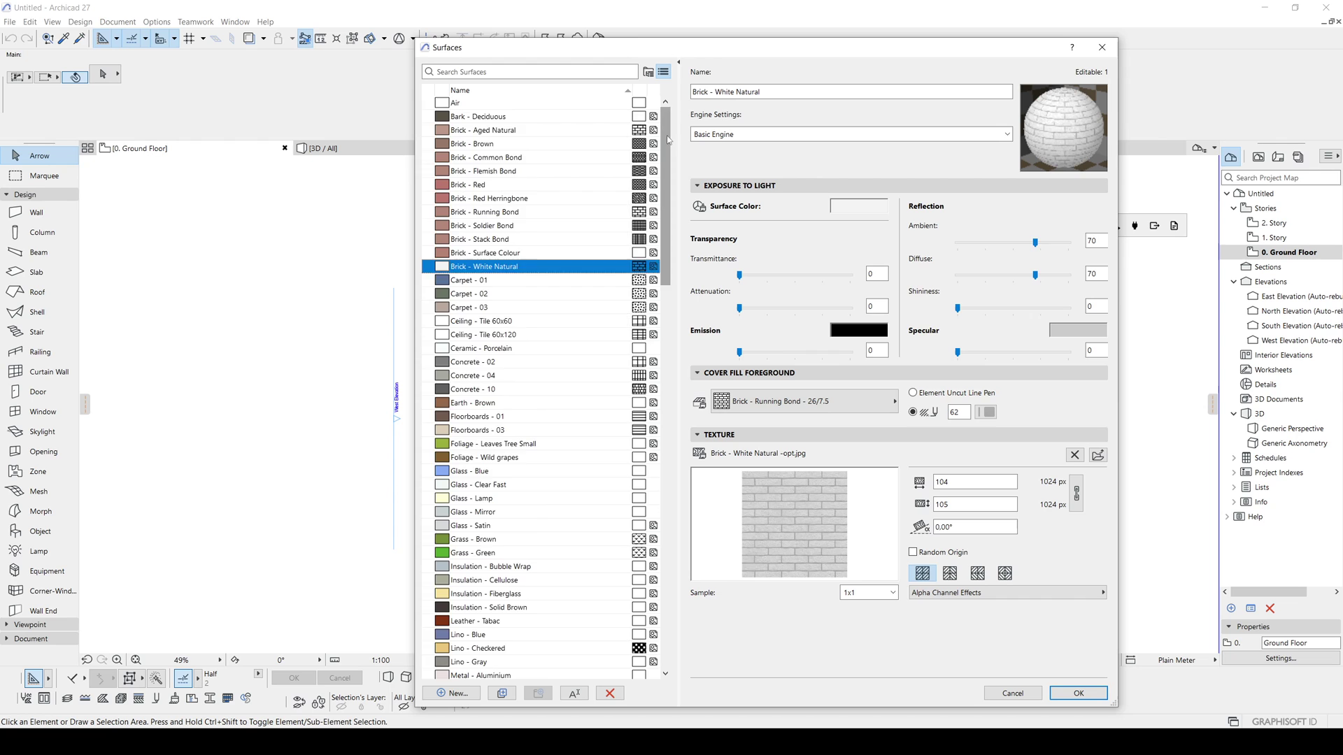
{"action": "scroll", "coordinate": [524, 246], "scroll_direction": "down", "scroll_amount": 5}
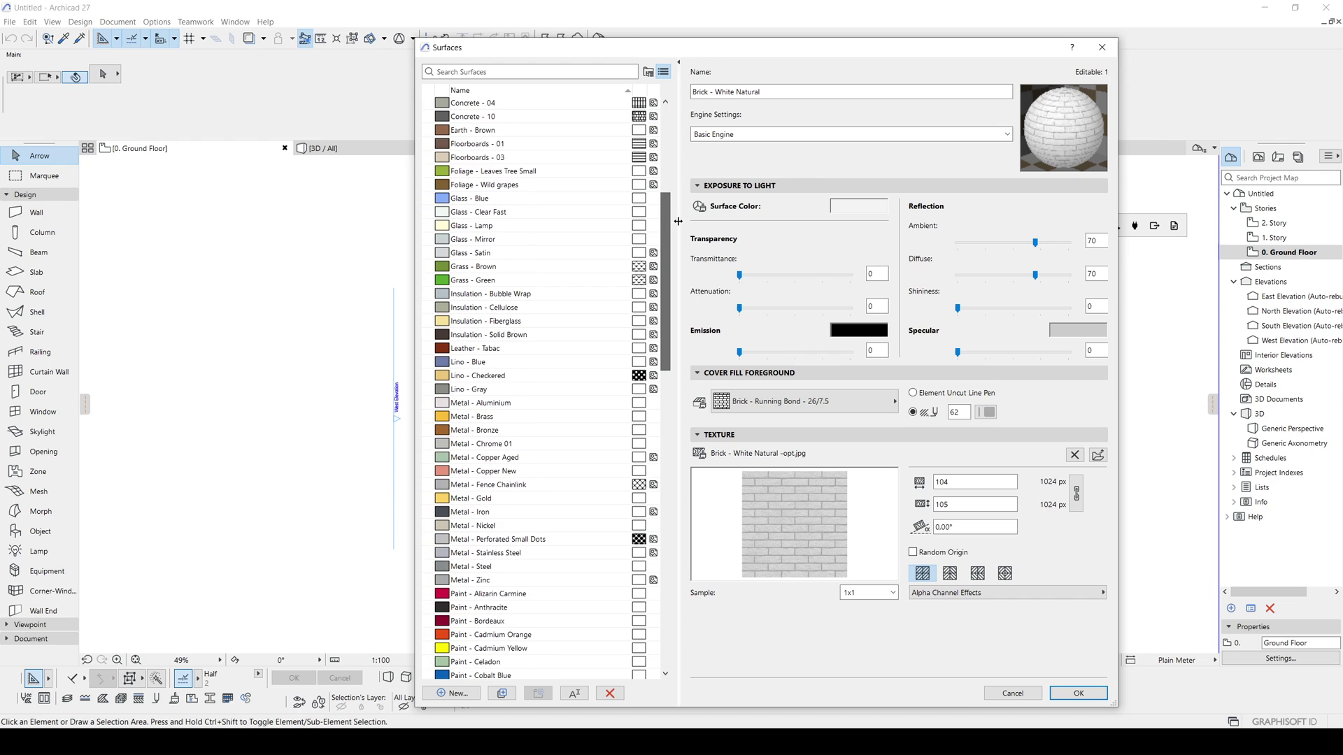
{"action": "left_click", "coordinate": [482, 282]}
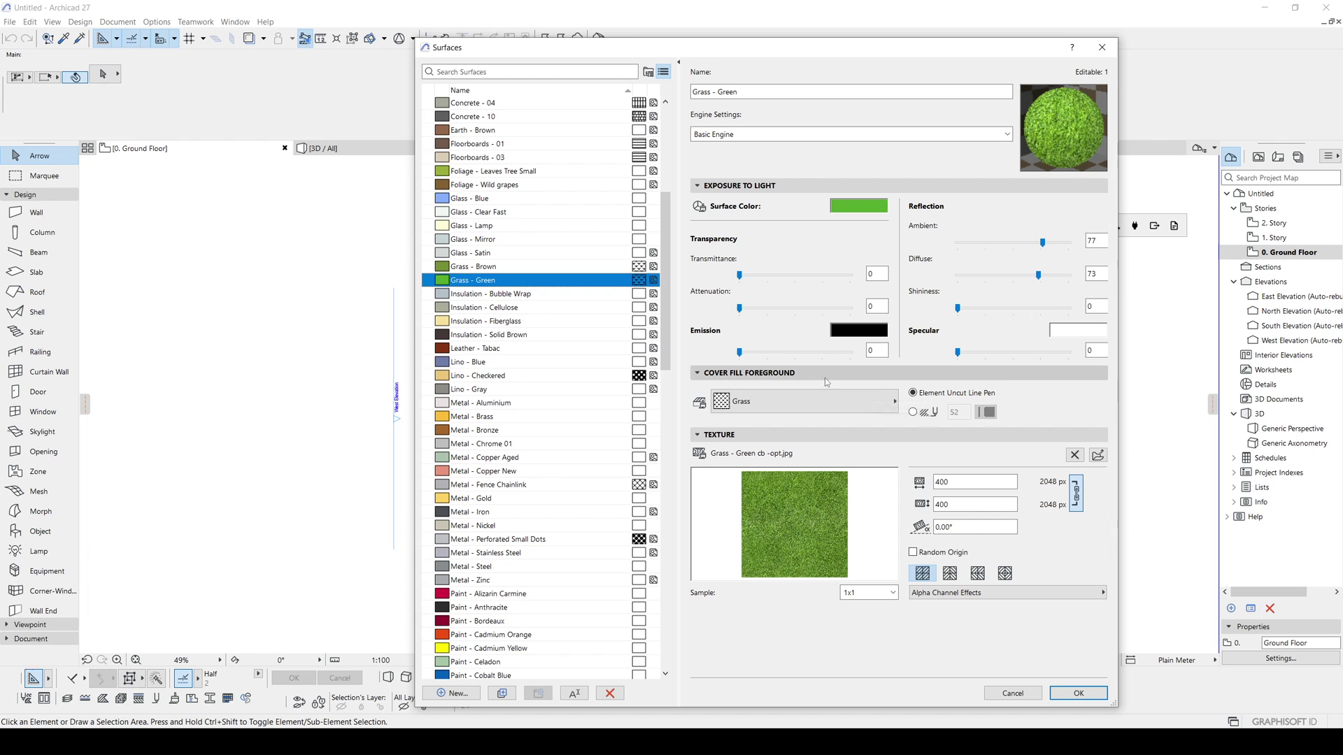
{"action": "scroll", "coordinate": [672, 356], "scroll_direction": "down", "scroll_amount": 10}
{"action": "scroll", "coordinate": [687, 456], "scroll_direction": "down", "scroll_amount": 2}
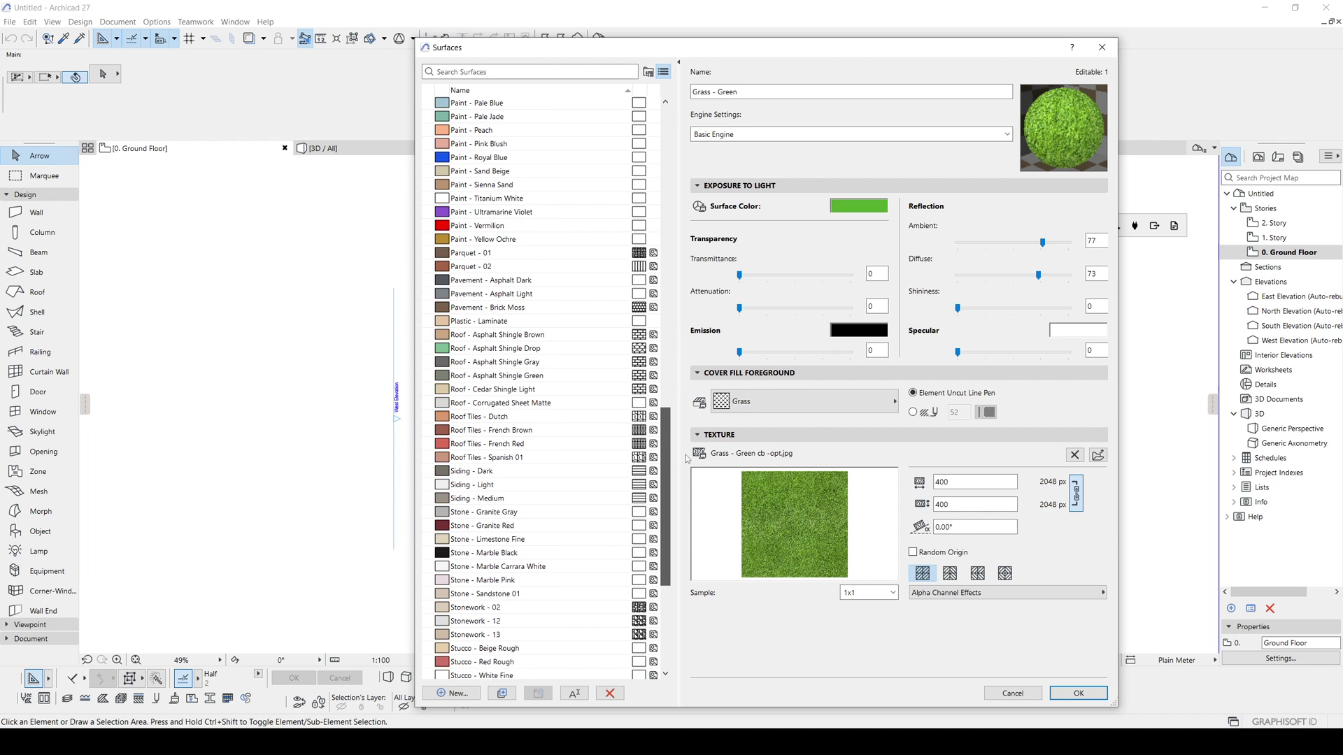
{"action": "scroll", "coordinate": [687, 455], "scroll_direction": "down", "scroll_amount": 3}
{"action": "scroll", "coordinate": [686, 456], "scroll_direction": "down", "scroll_amount": 2}
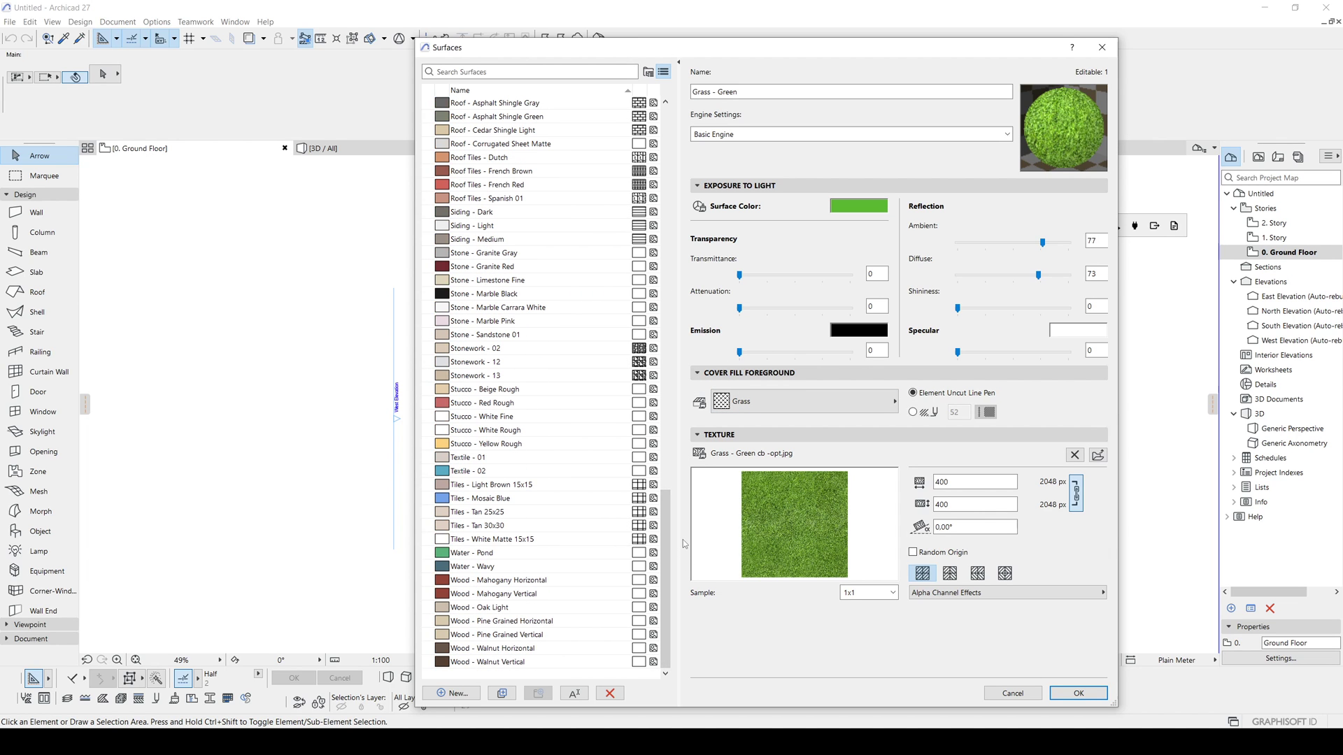
{"action": "left_click", "coordinate": [479, 608]}
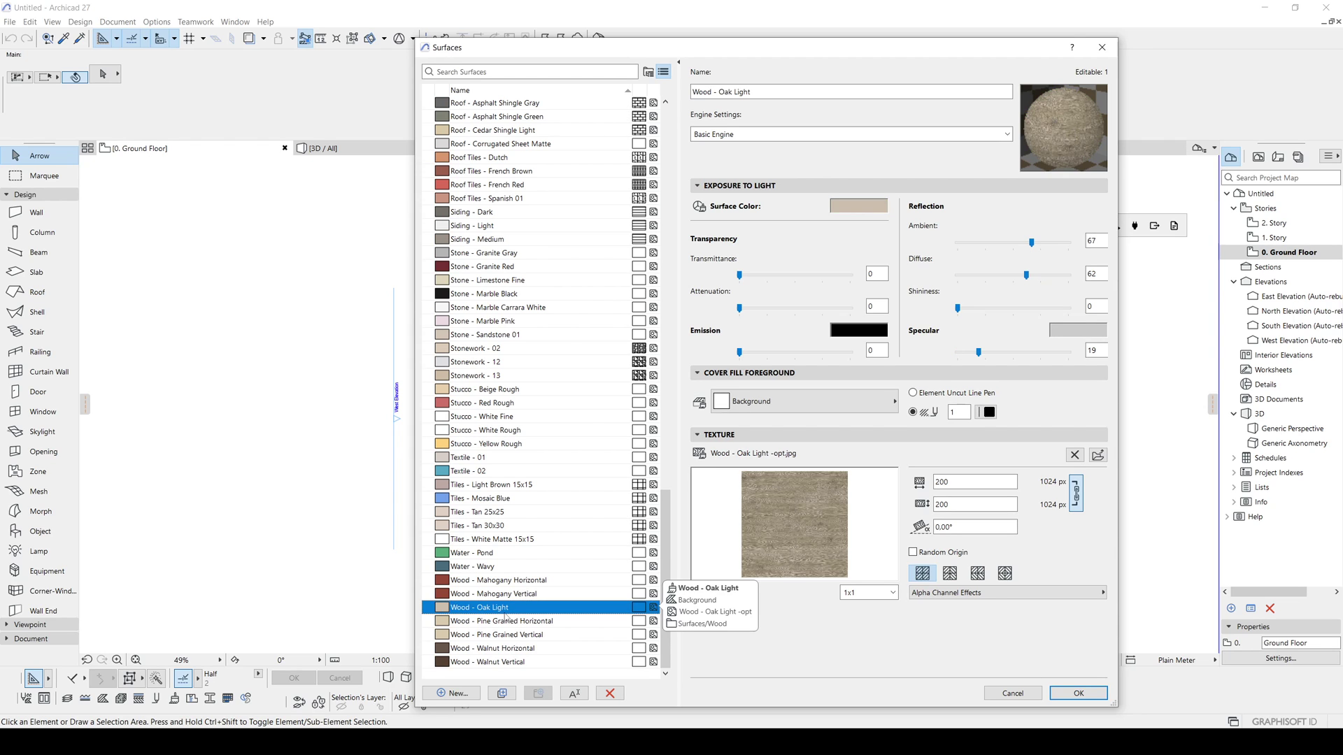
Duplicate Wood - Oak Light as 'BAMBO' and remove its oak texture image
{"action": "left_click", "coordinate": [503, 693]}
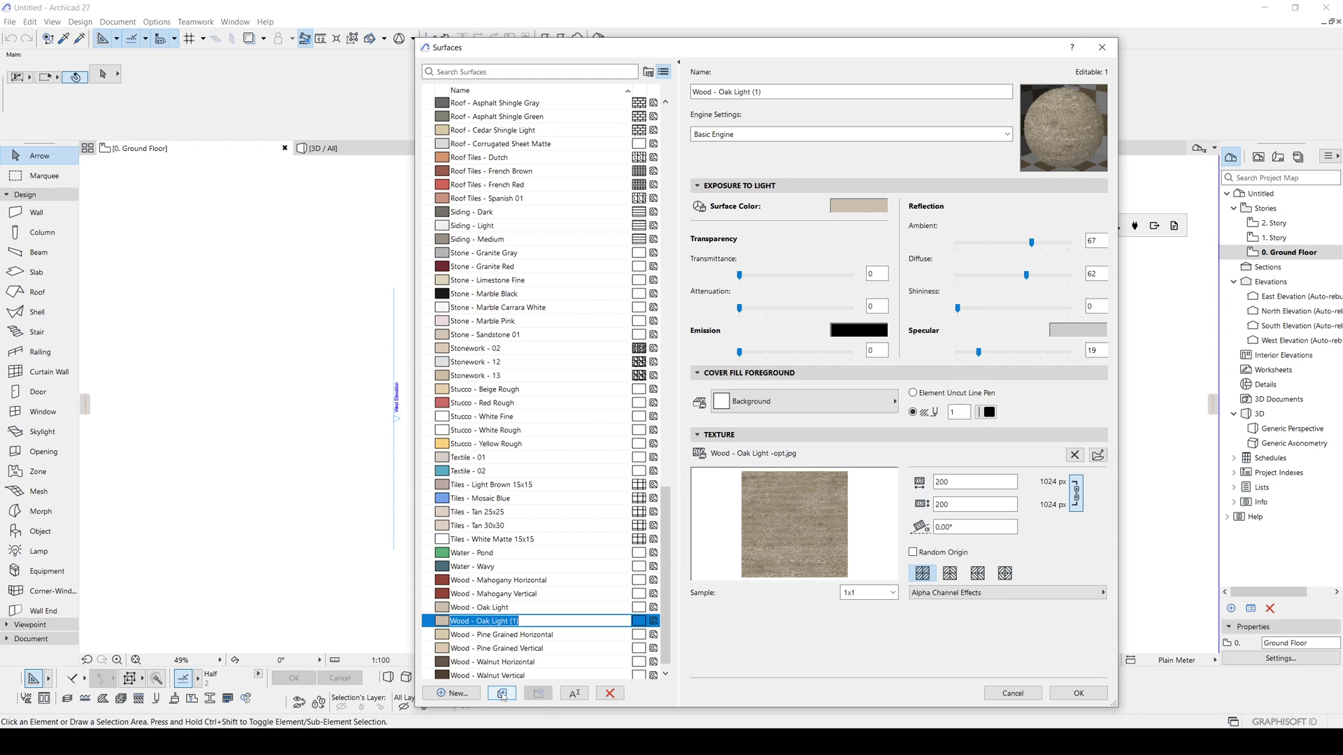
{"action": "type", "text": "BAMBO"}
{"action": "key", "text": "Return"}
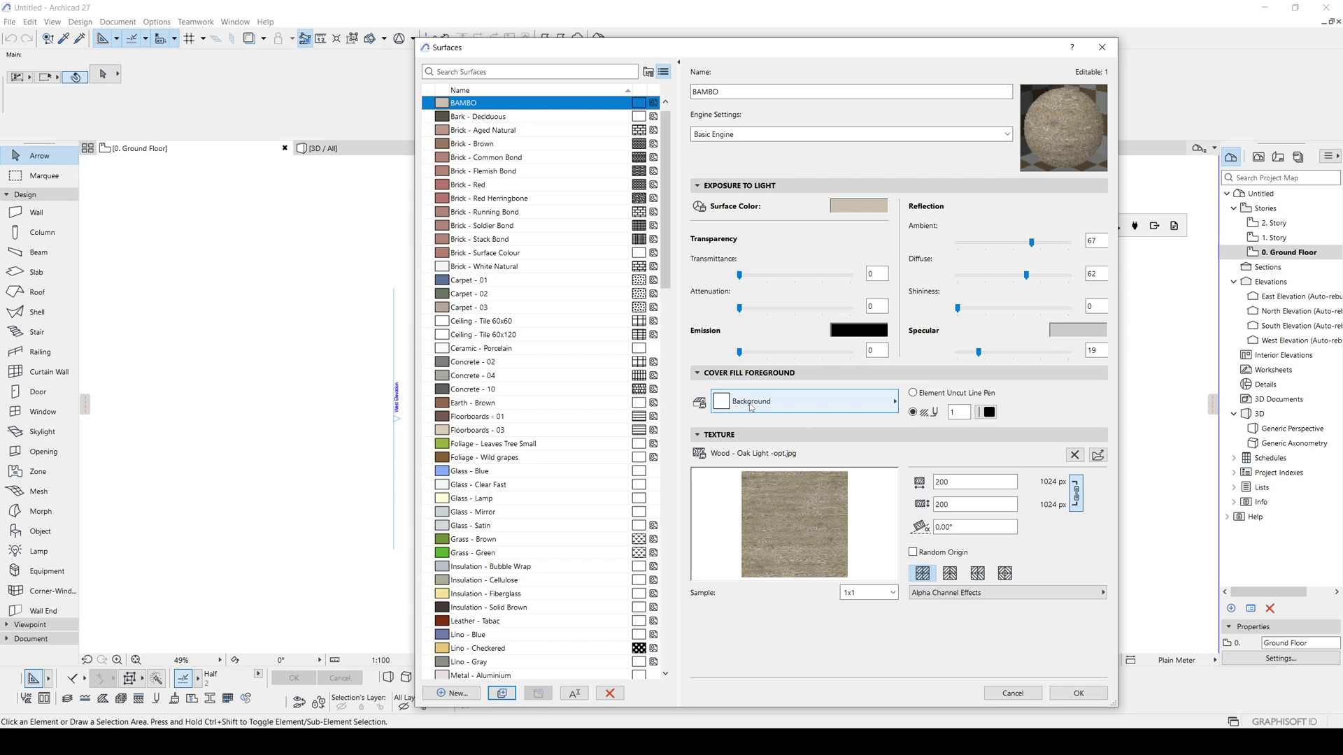
{"action": "left_click", "coordinate": [1075, 456]}
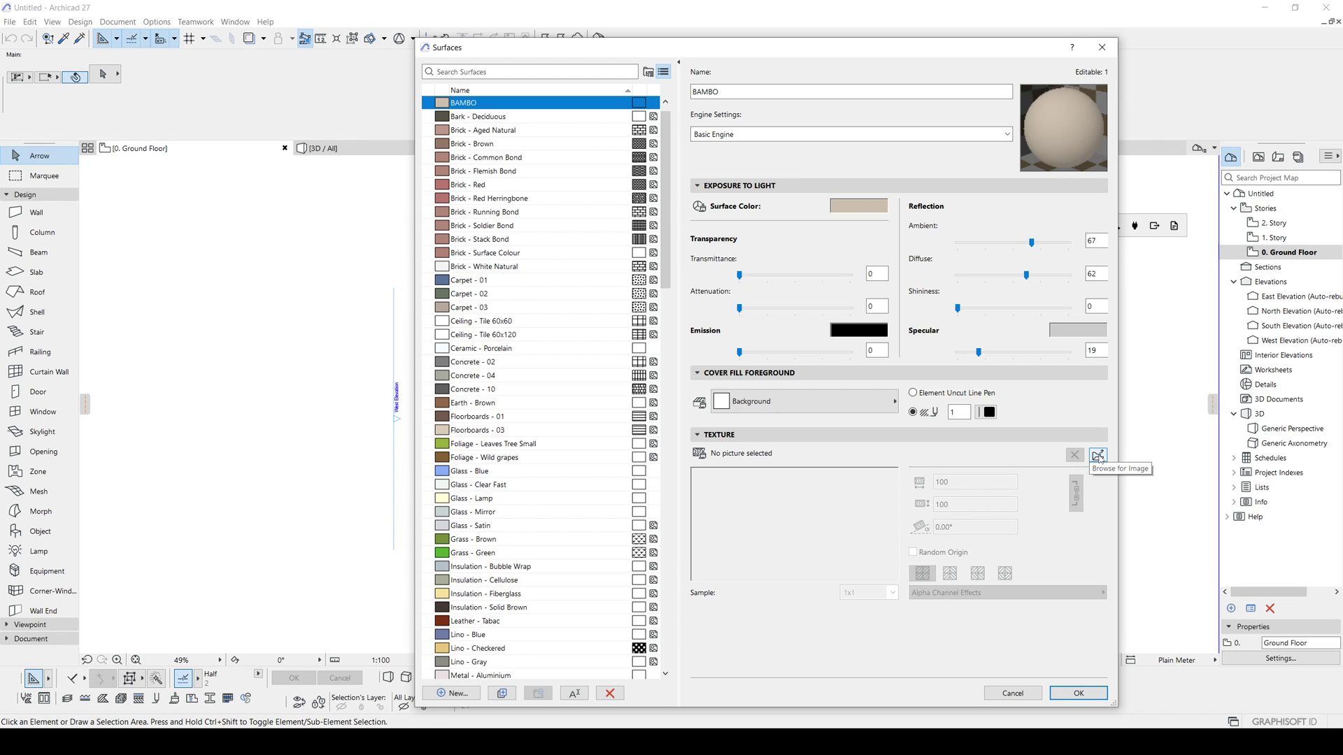
Browse the Archicad Library 27 texture folders, then add a new image file from disk
{"action": "left_click", "coordinate": [1098, 458]}
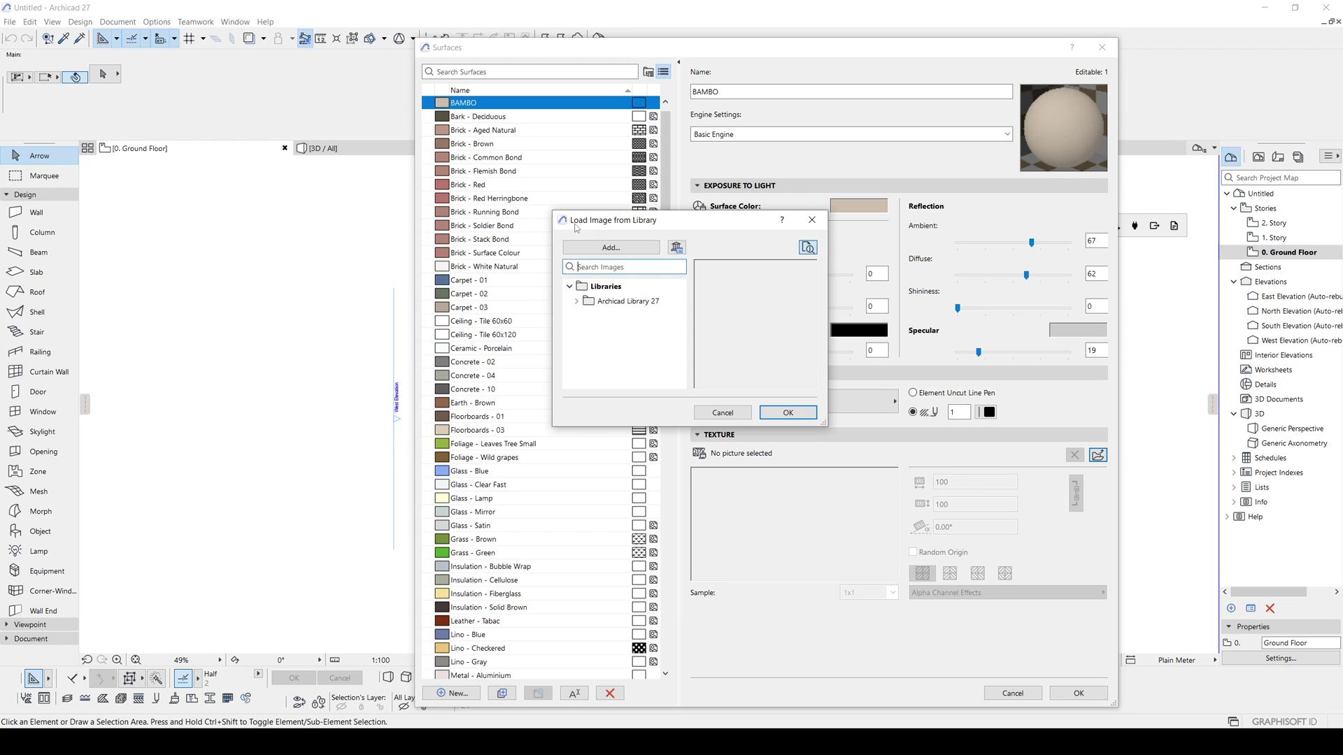
{"action": "left_click", "coordinate": [629, 302]}
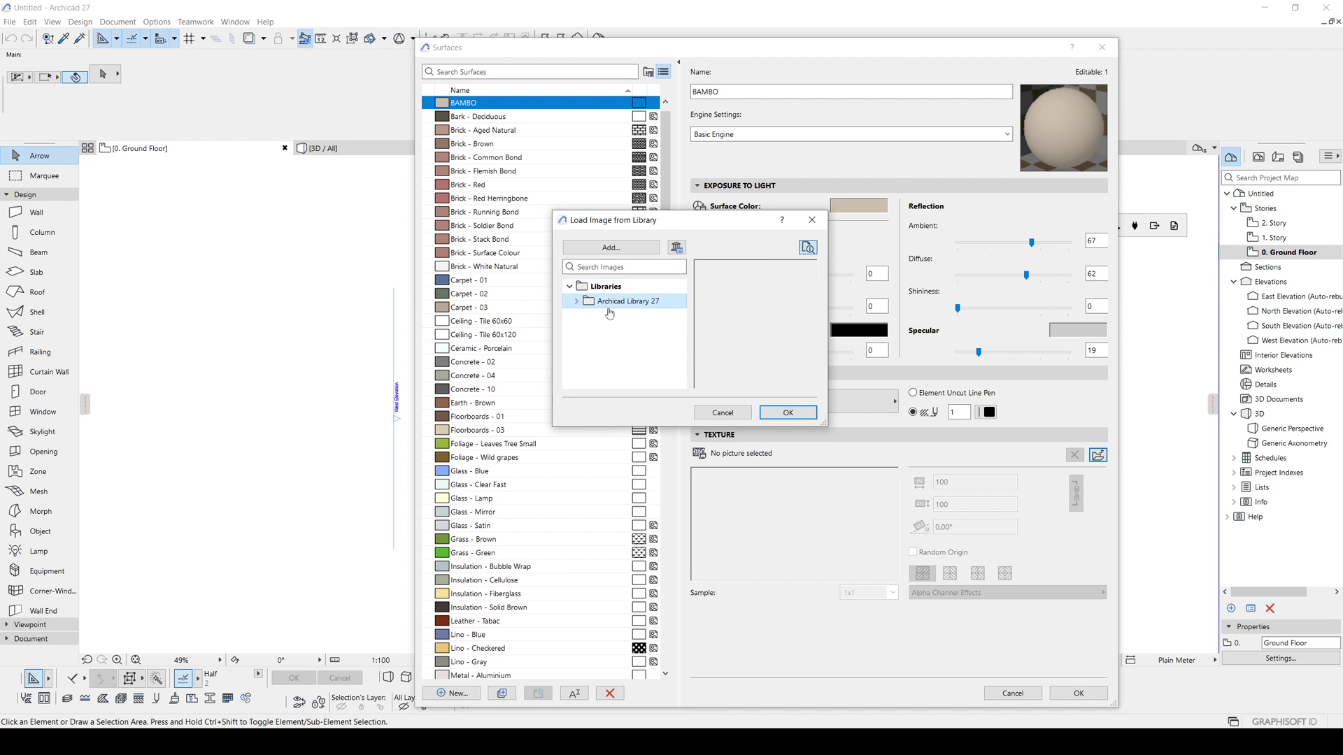
{"action": "double_click", "coordinate": [595, 305]}
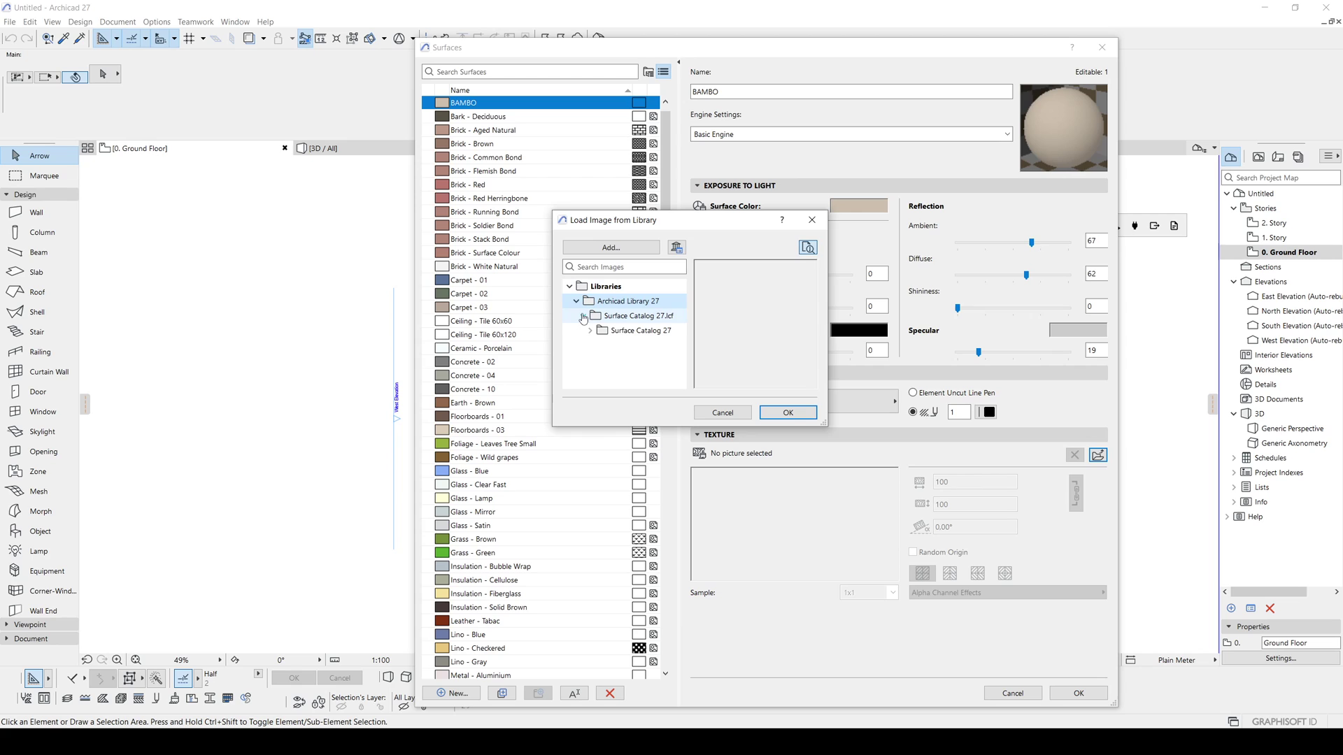
{"action": "left_click", "coordinate": [593, 332]}
{"action": "left_click", "coordinate": [591, 331]}
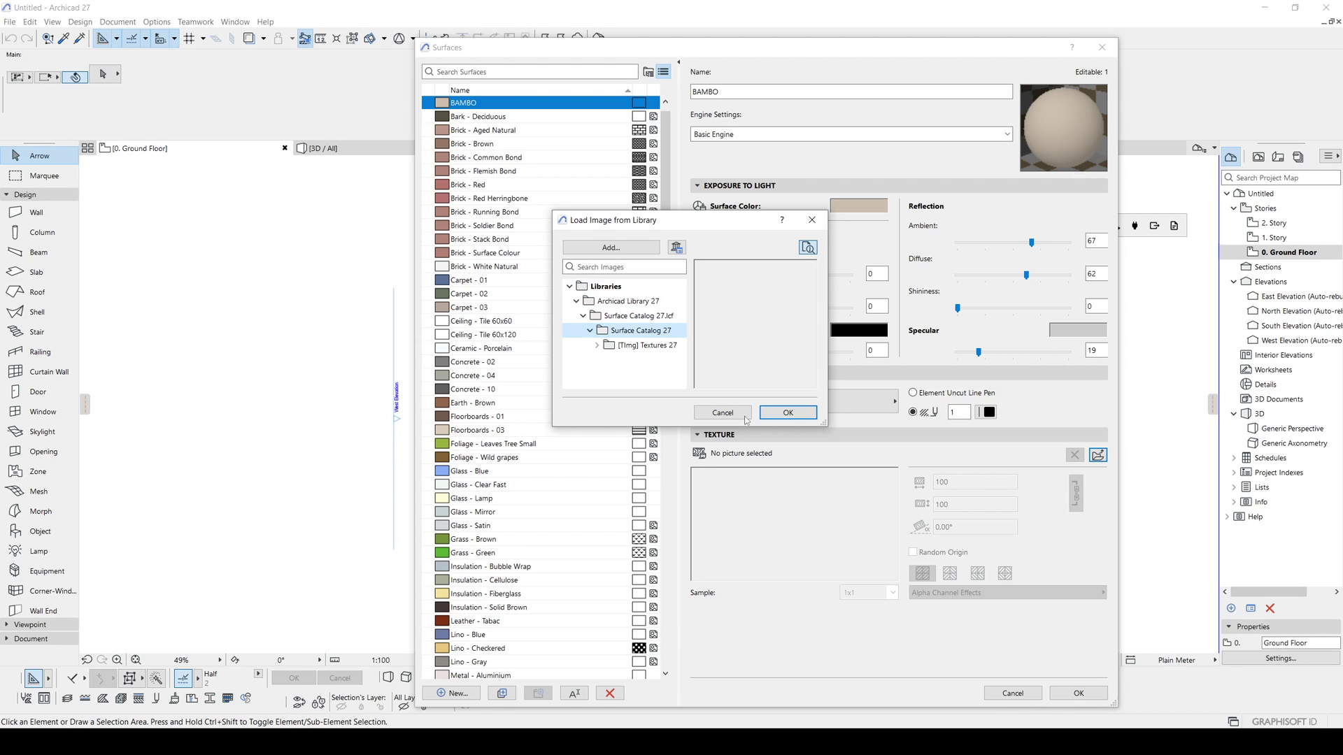
{"action": "left_click_drag", "start_coordinate": [825, 426], "coordinate": [914, 590]}
{"action": "double_click", "coordinate": [636, 345]}
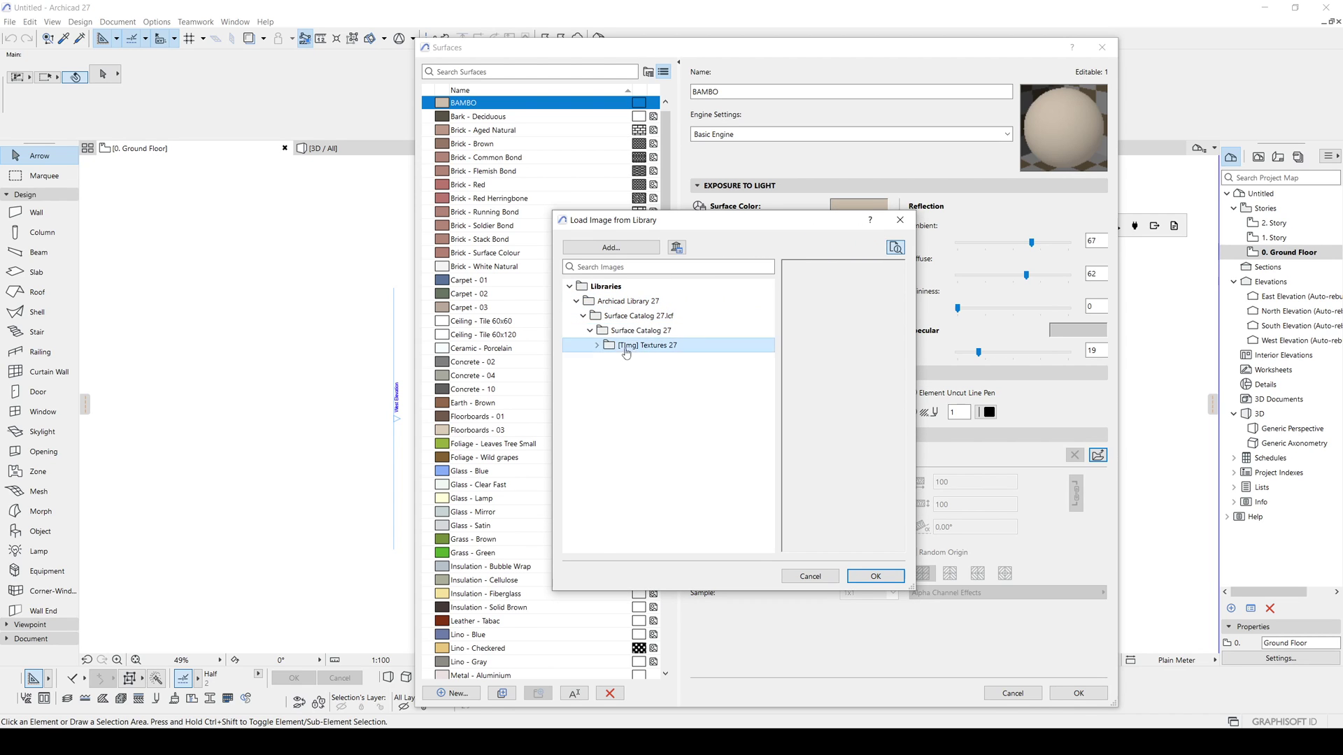
{"action": "left_click_drag", "start_coordinate": [767, 350], "coordinate": [775, 435]}
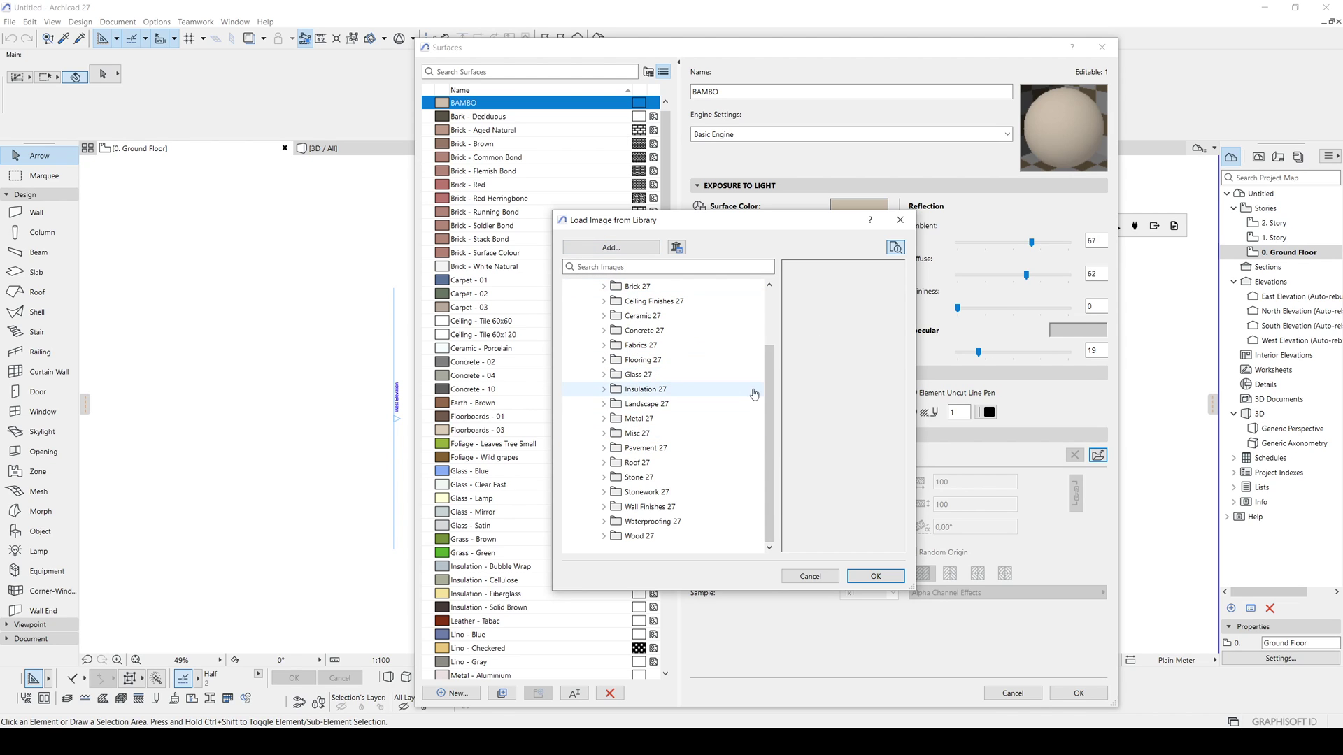
{"action": "scroll", "coordinate": [661, 299], "scroll_direction": "up", "scroll_amount": 2}
{"action": "left_click", "coordinate": [591, 319]}
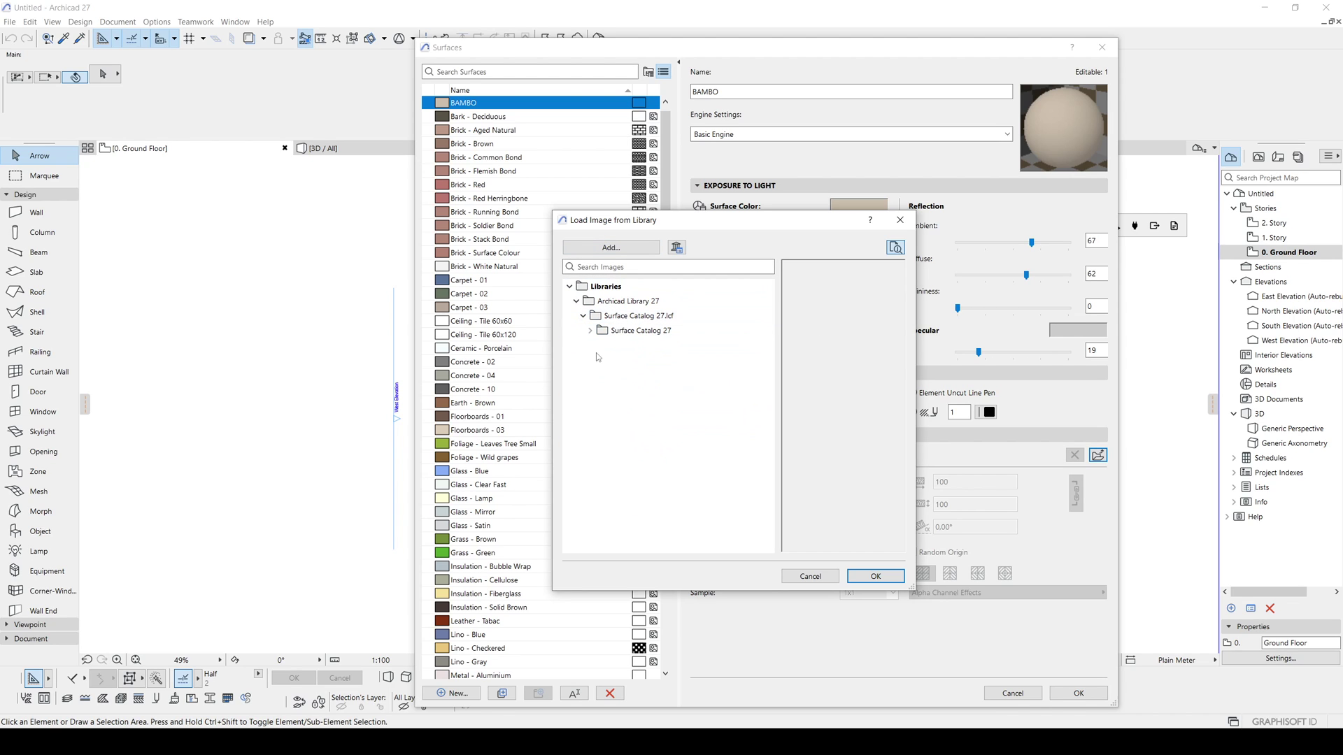
{"action": "left_click", "coordinate": [614, 249]}
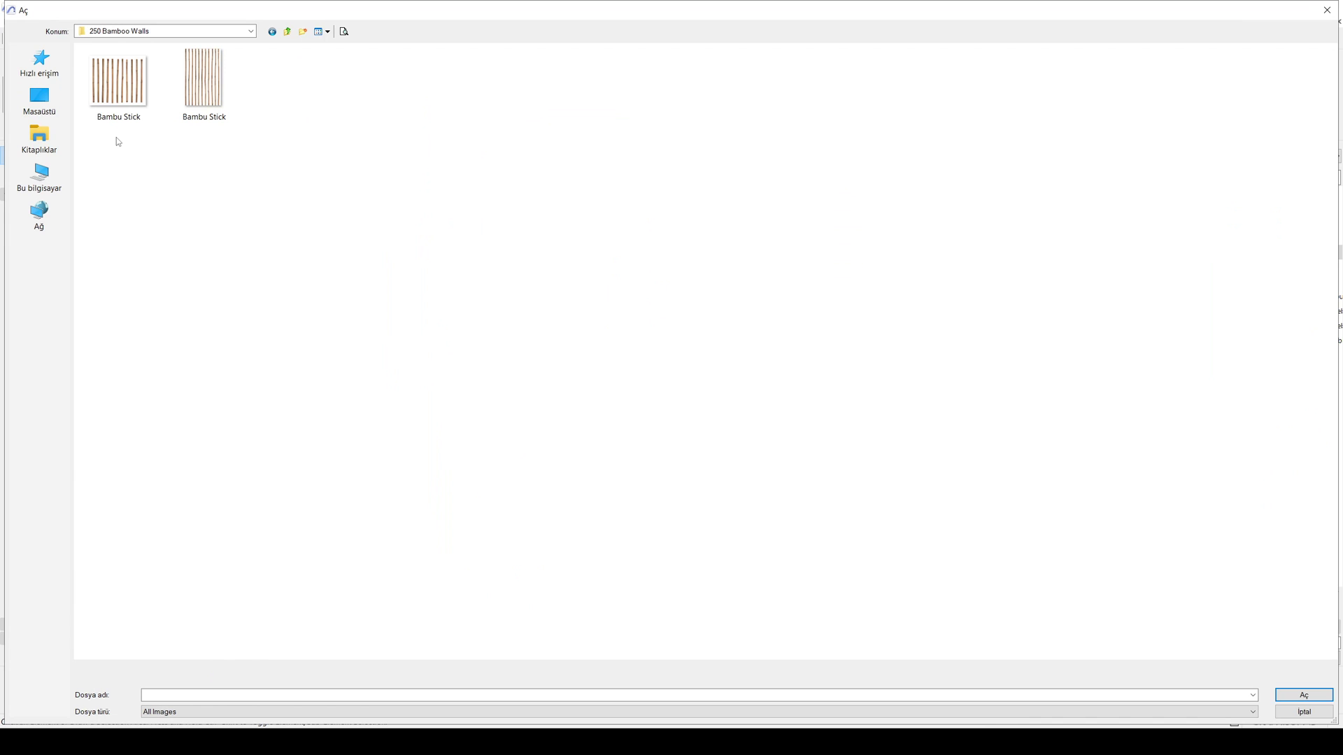
{"action": "double_click", "coordinate": [115, 100]}
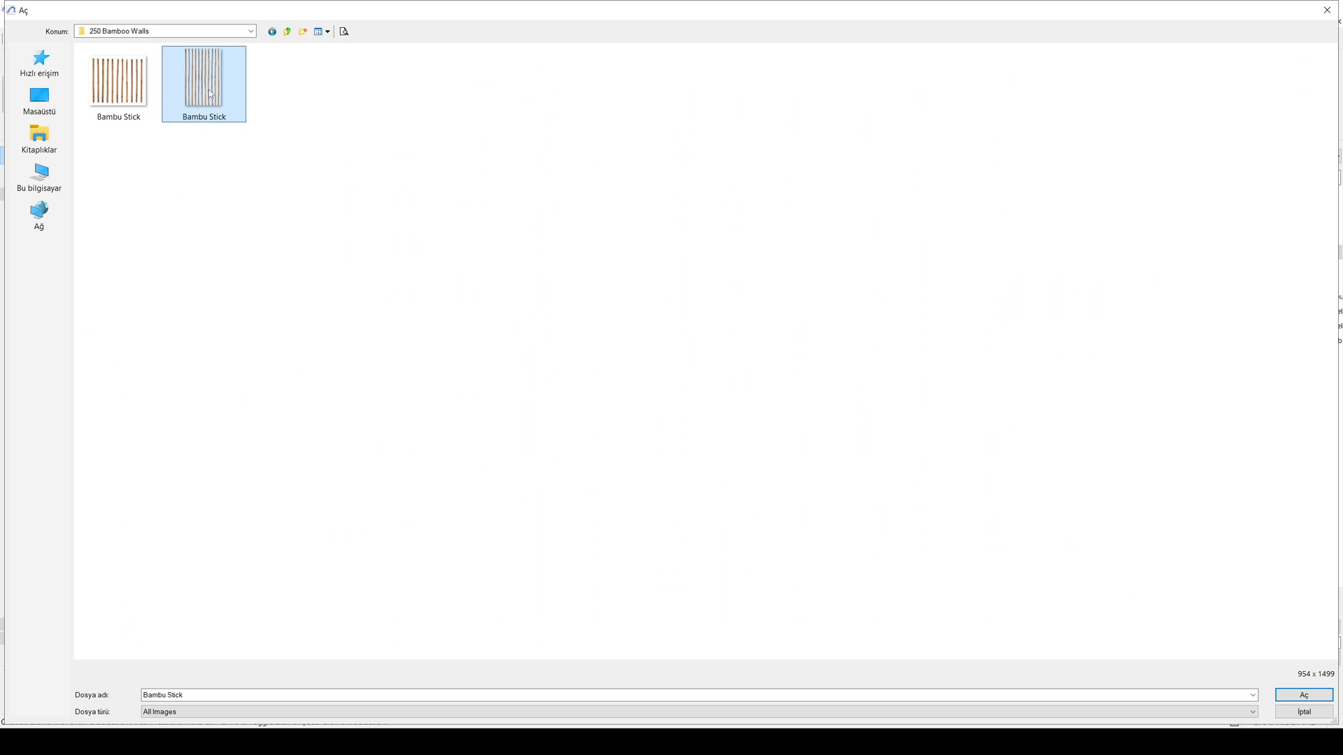
{"action": "right_click", "coordinate": [210, 93]}
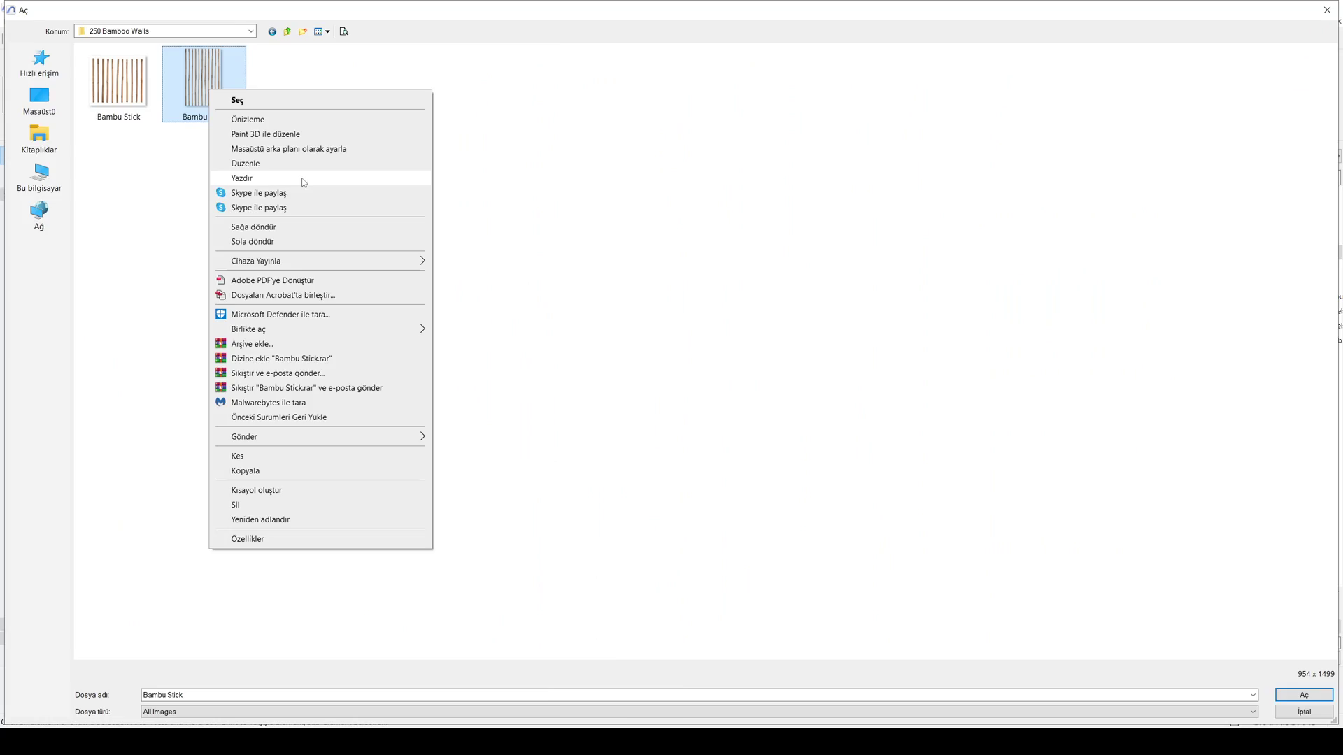
{"action": "left_click", "coordinate": [303, 179]}
{"action": "left_click_drag", "start_coordinate": [675, 504], "coordinate": [672, 315]}
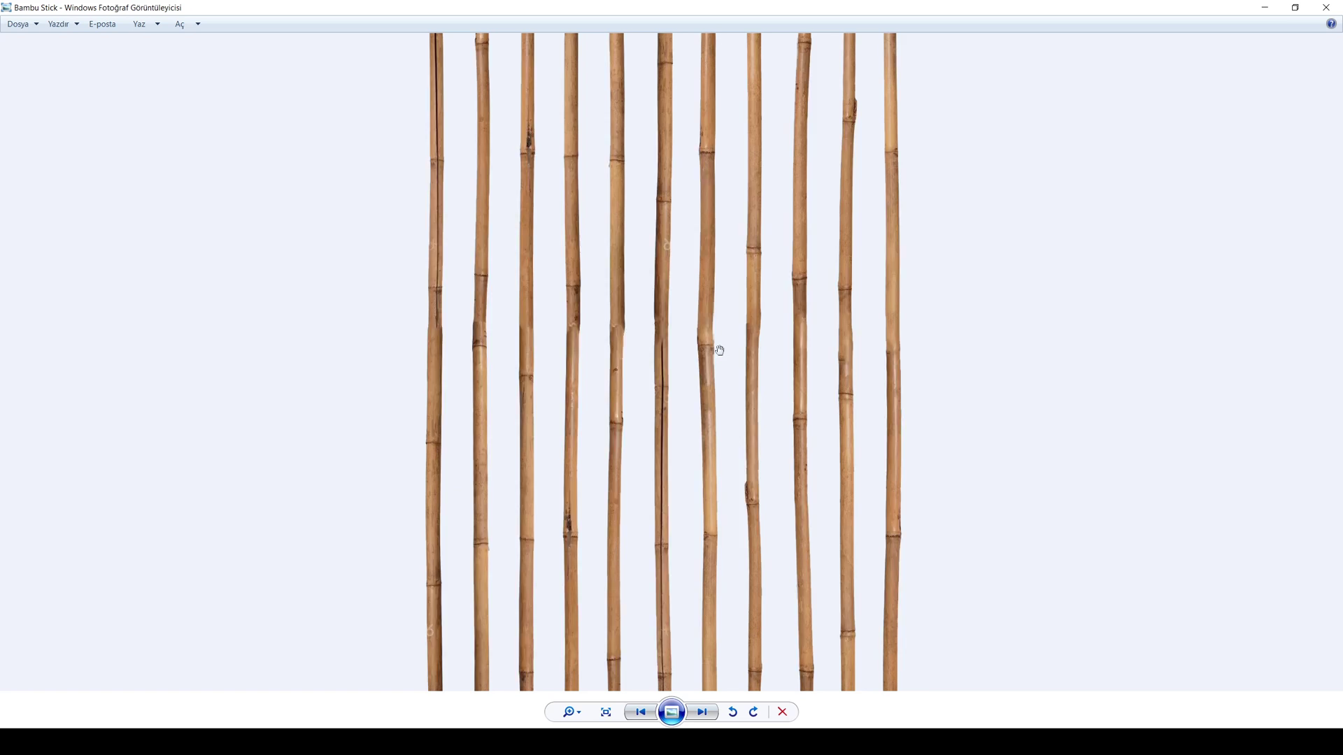
{"action": "left_click_drag", "start_coordinate": [718, 350], "coordinate": [690, 497]}
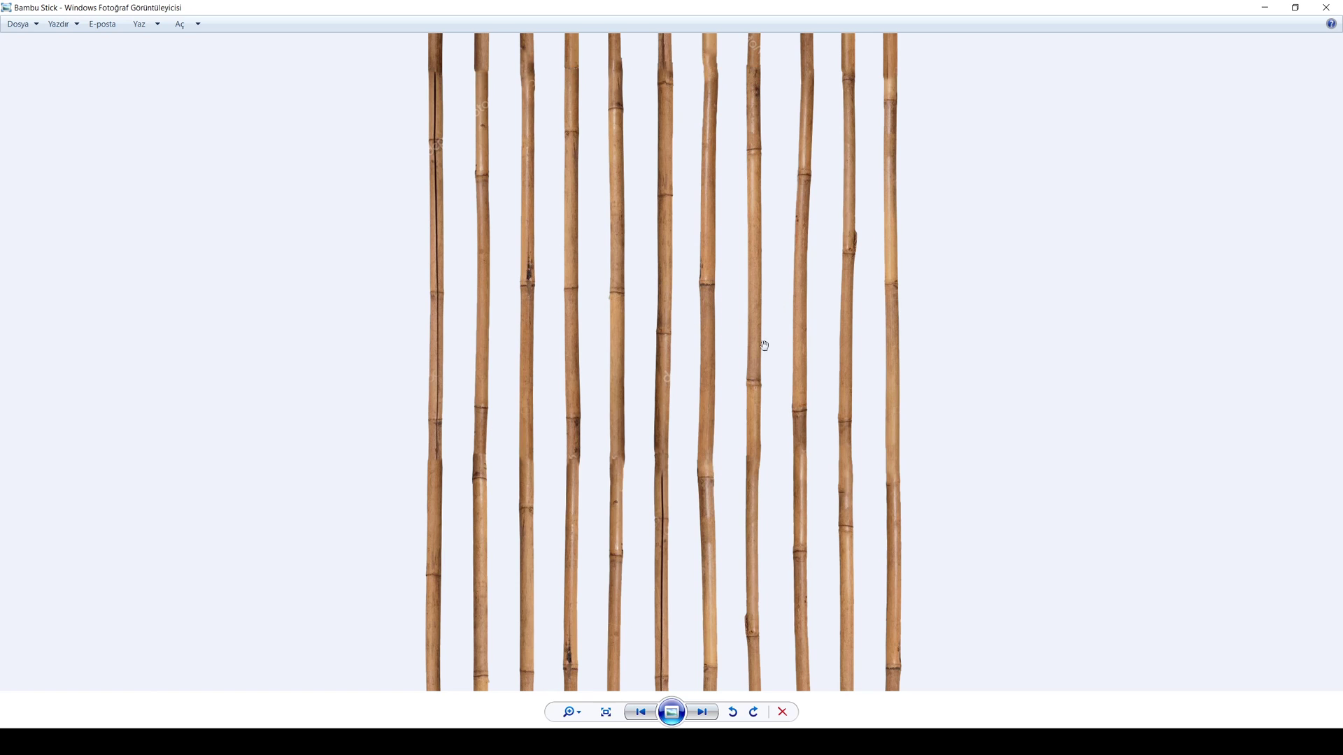
{"action": "key", "text": "alt+F4"}
Load the second Bambu Stick image and apply Bambu Stick.png as the BAMBO texture
{"action": "left_click", "coordinate": [220, 102]}
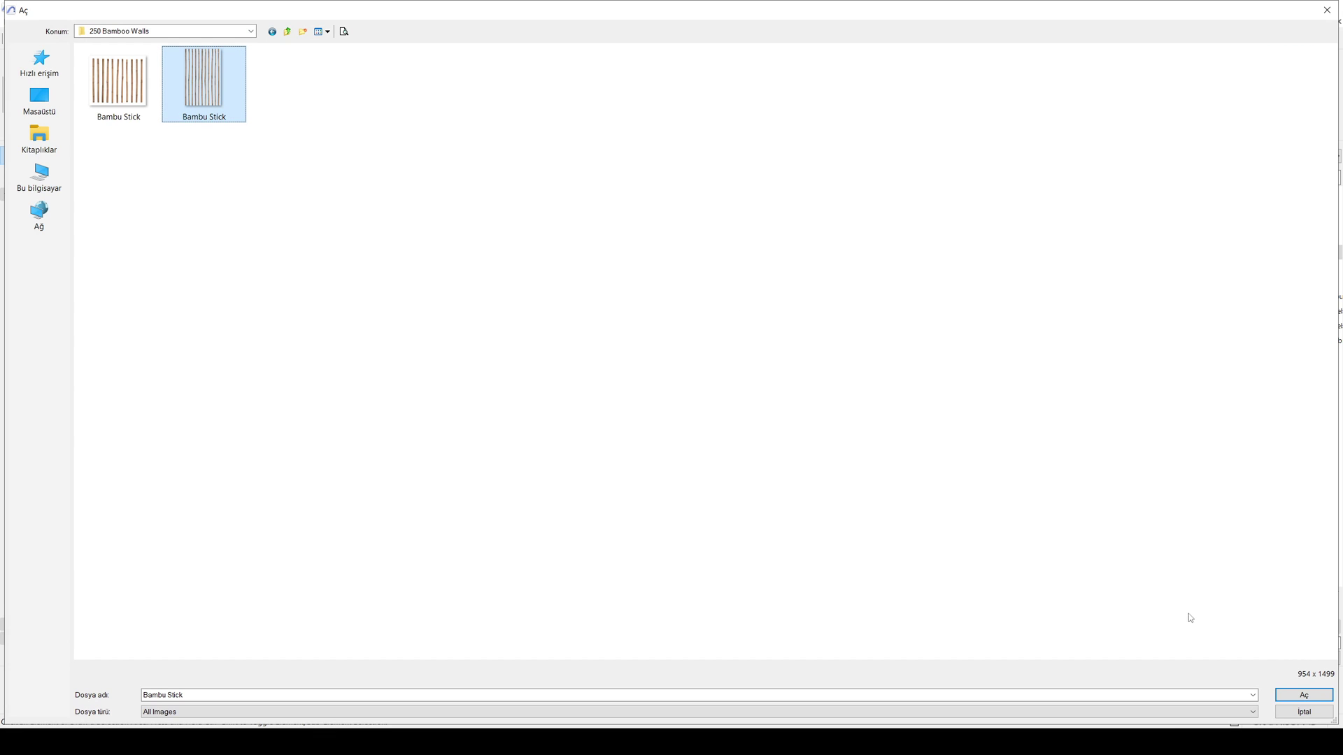
{"action": "left_click", "coordinate": [1301, 694]}
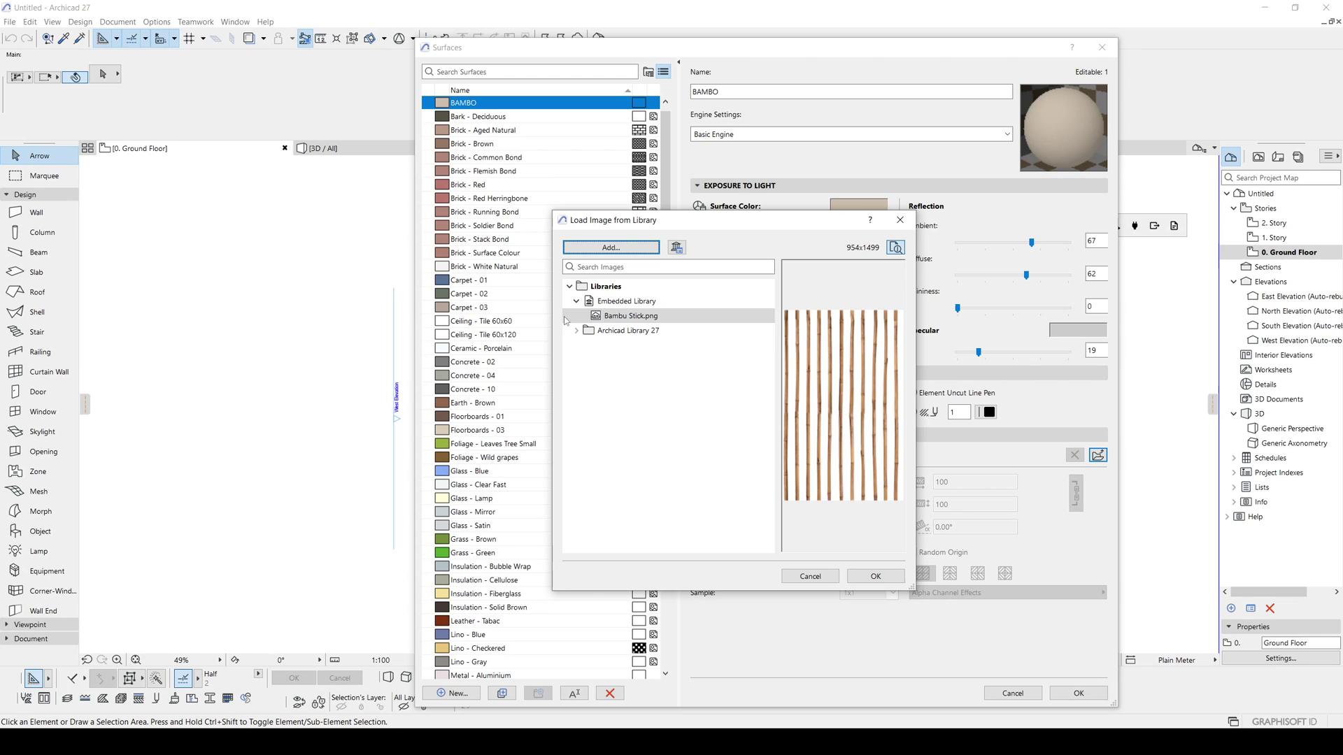
{"action": "left_click", "coordinate": [587, 316]}
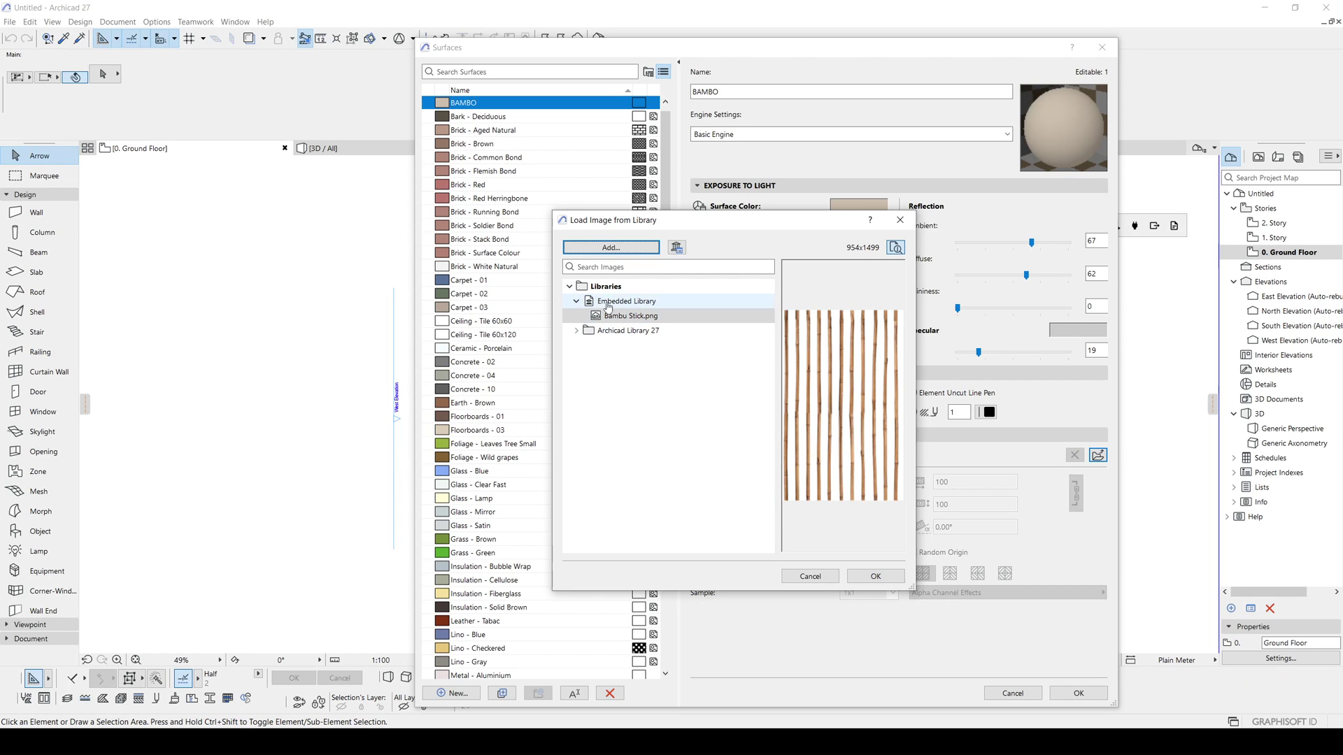
{"action": "left_click", "coordinate": [651, 316]}
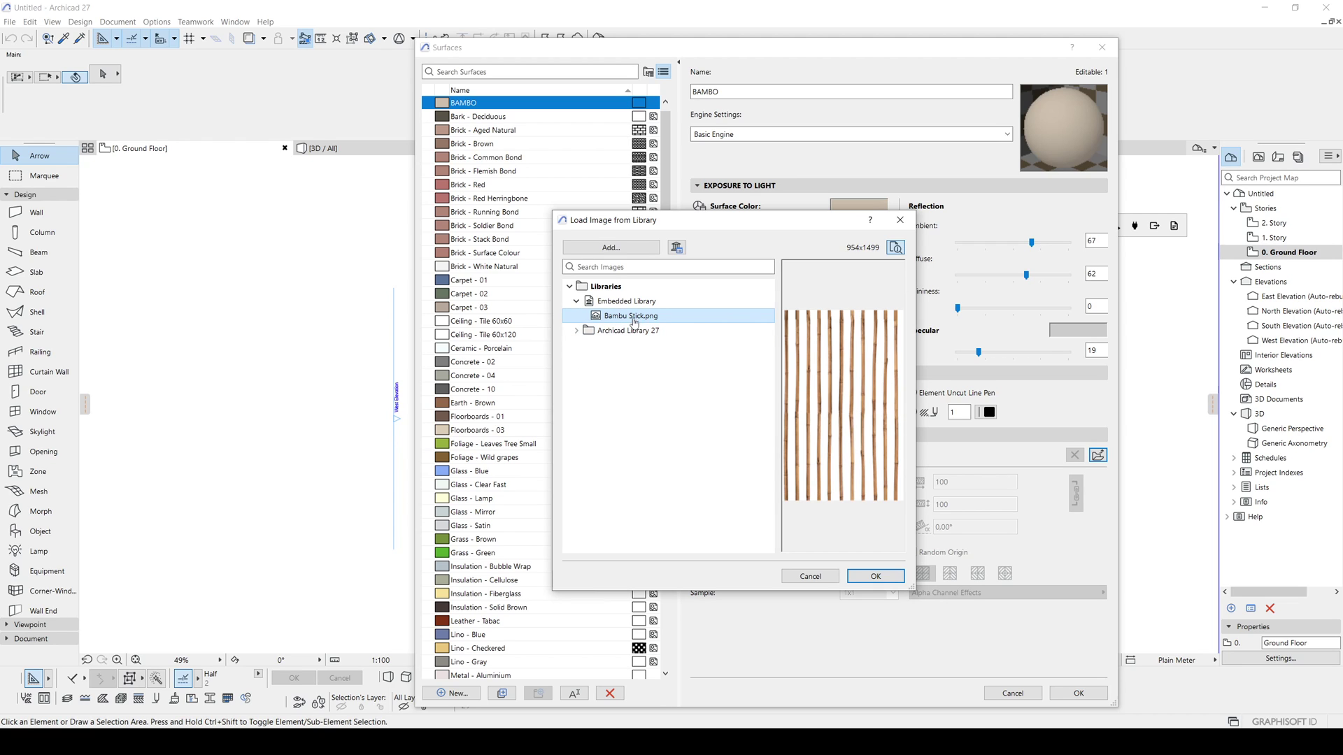
{"action": "left_click", "coordinate": [872, 577]}
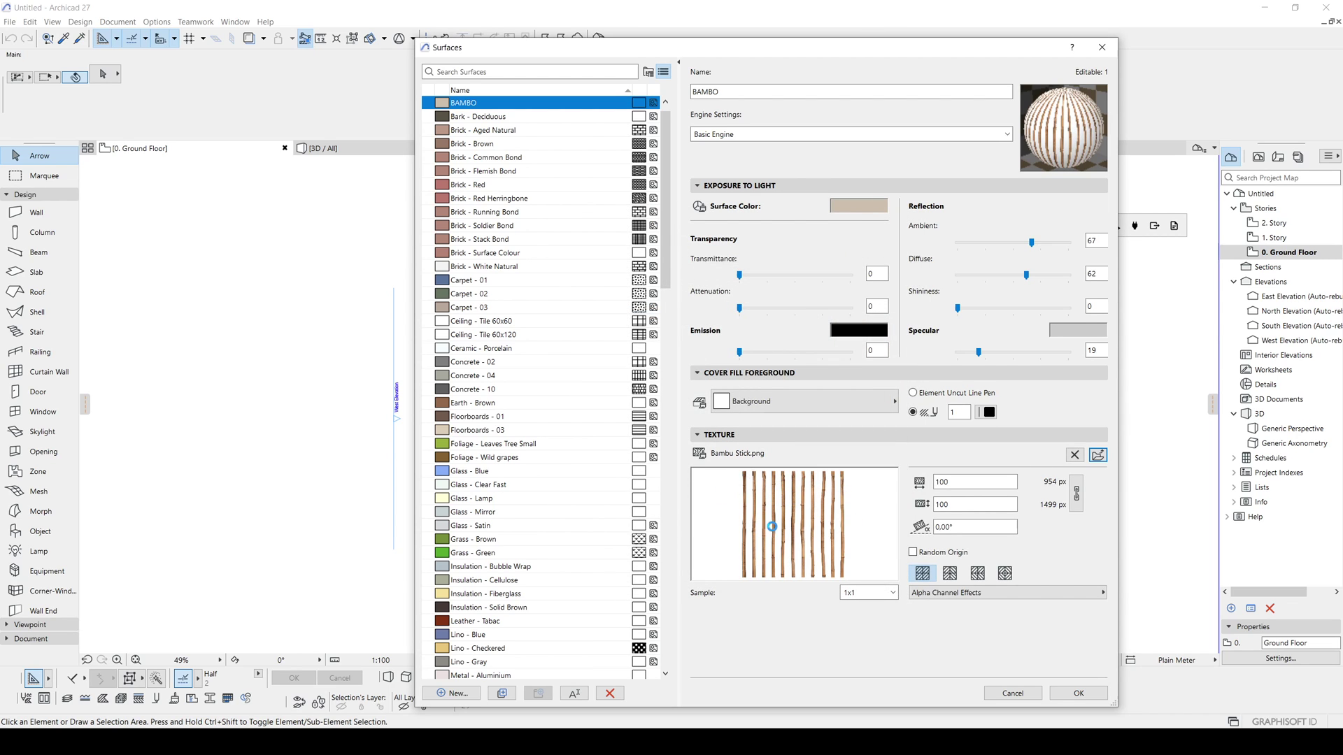
Preview the bamboo texture tiled 2x2 and 3x3, then return to a single tile
{"action": "left_click", "coordinate": [871, 596]}
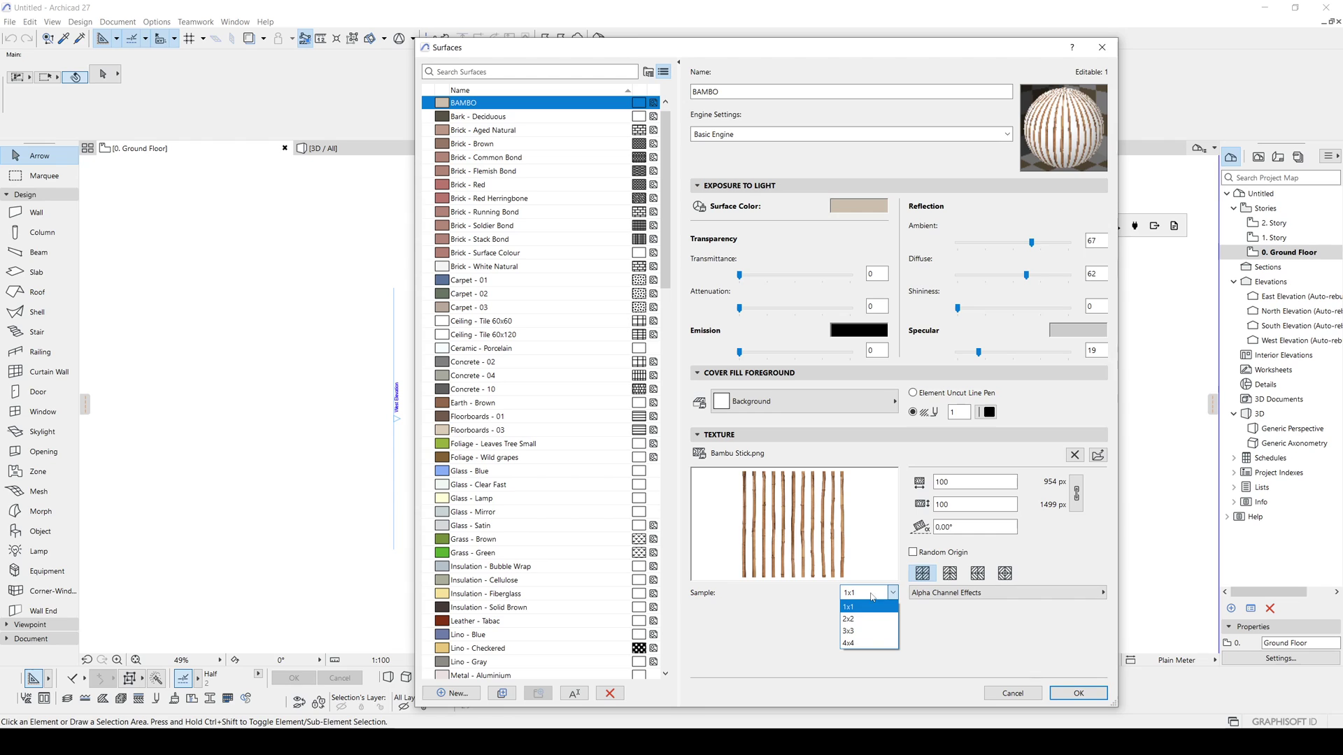
{"action": "left_click", "coordinate": [862, 619]}
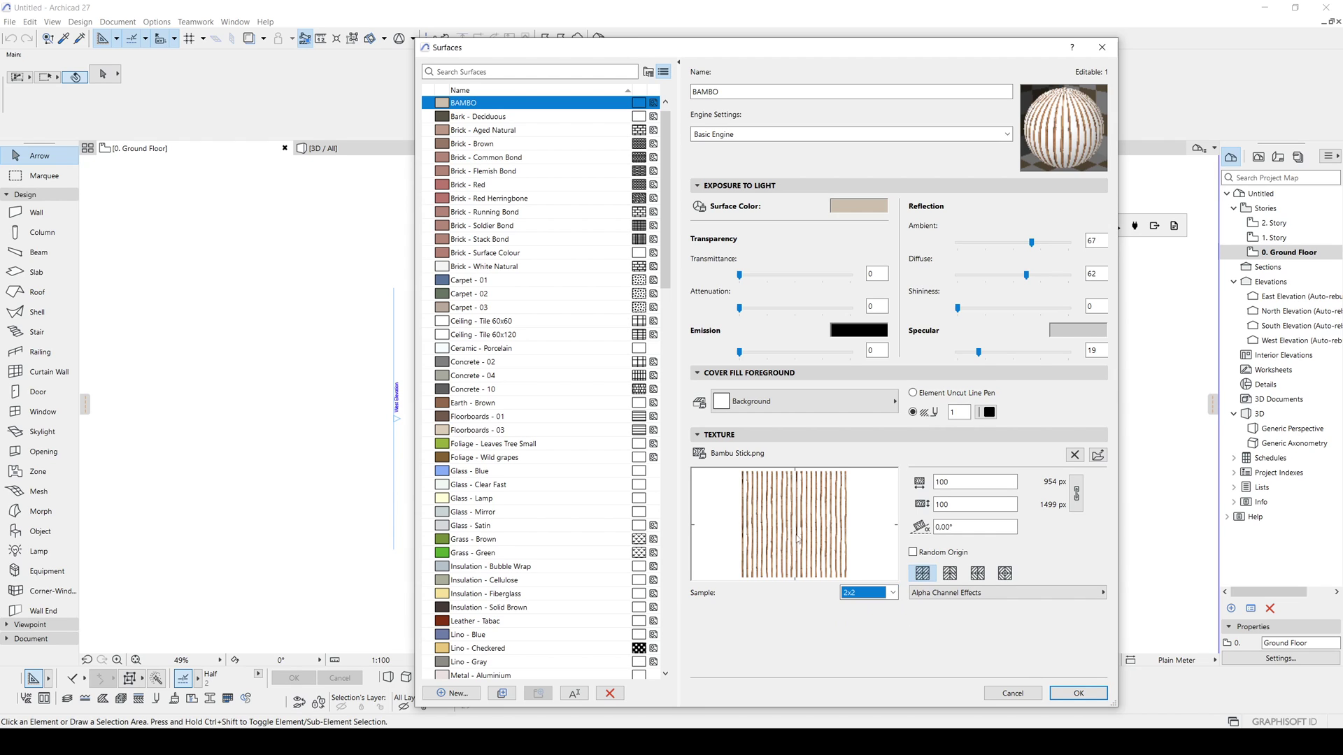
{"action": "left_click", "coordinate": [865, 593]}
{"action": "left_click", "coordinate": [852, 631]}
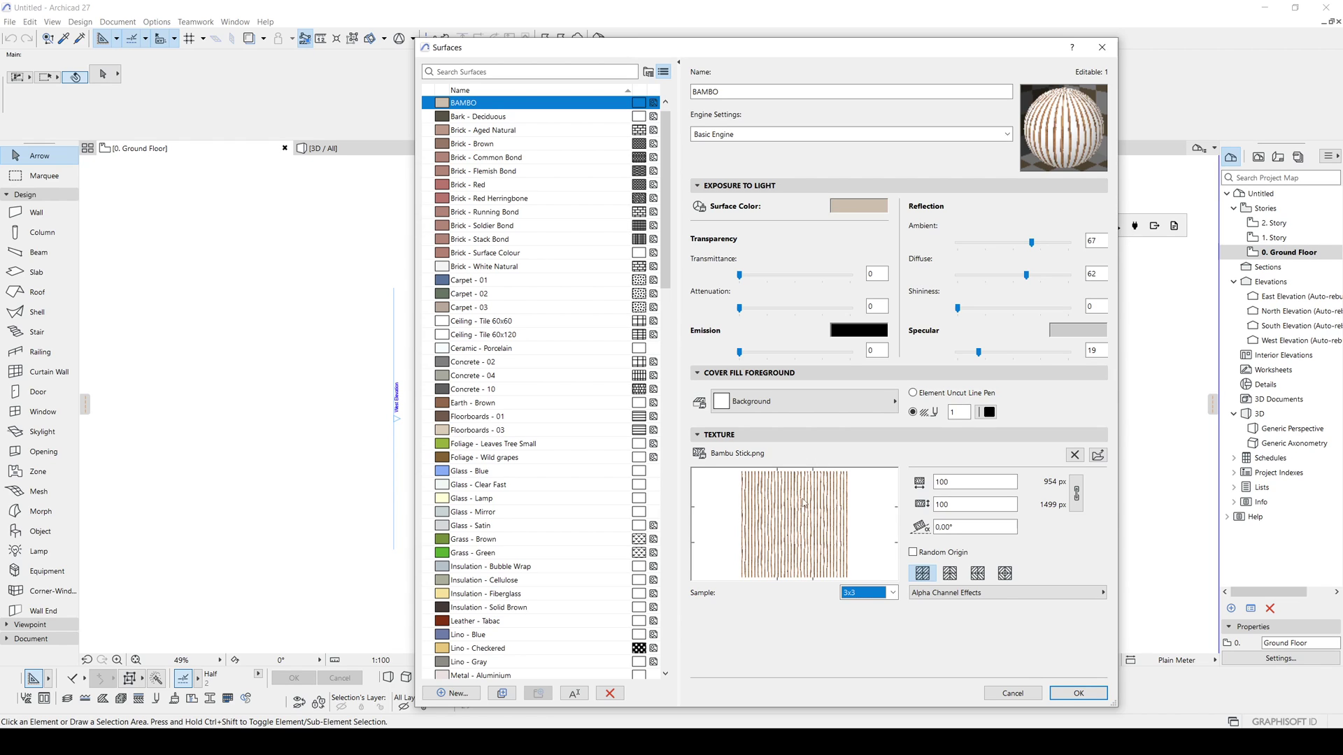
{"action": "left_click", "coordinate": [869, 593]}
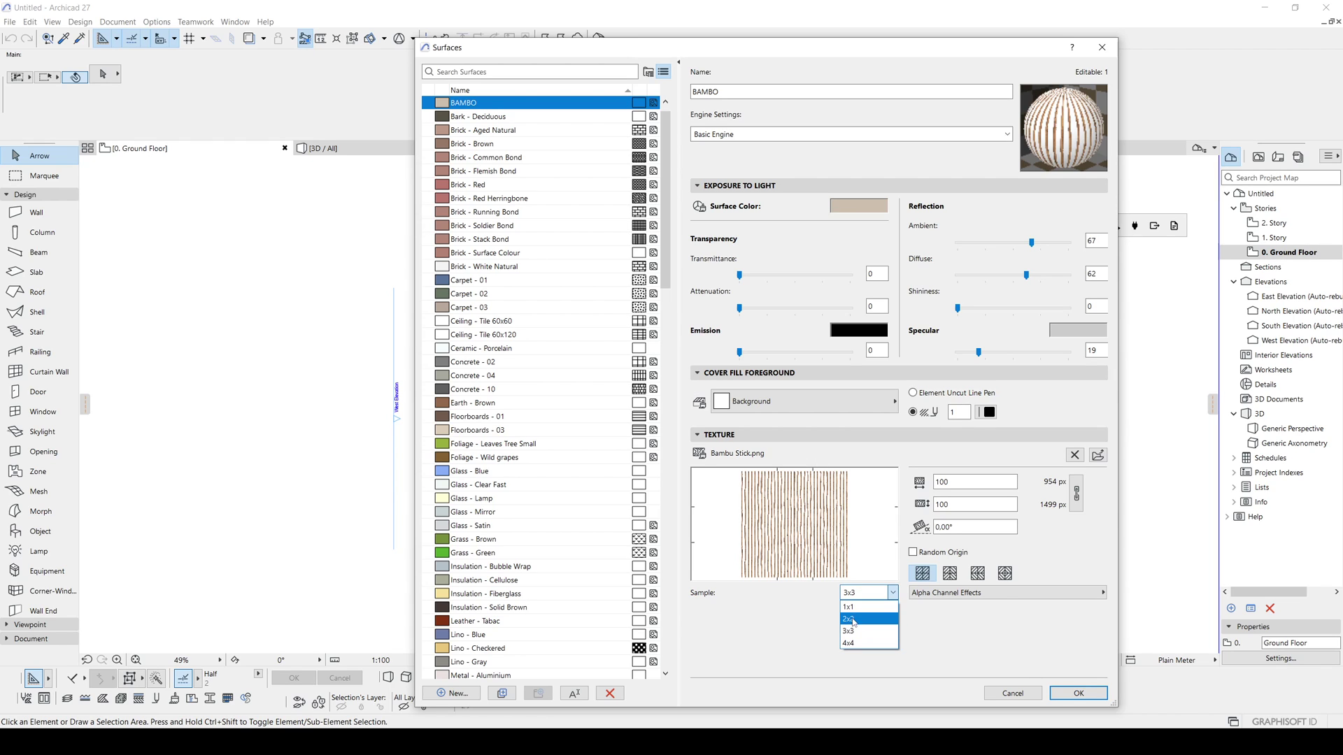
{"action": "left_click", "coordinate": [852, 608]}
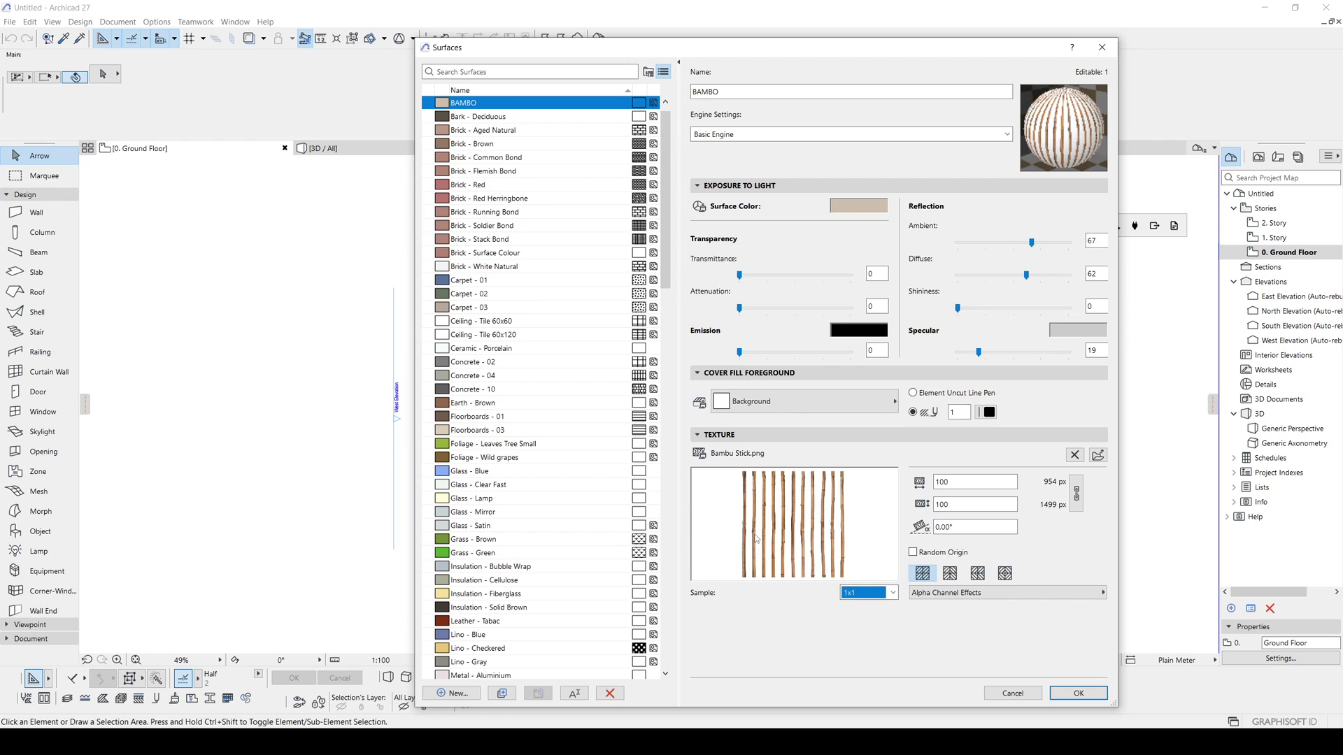
Unlink the texture proportions and size it 150 wide by 100 high
{"action": "key", "text": "Tab"}
{"action": "left_click", "coordinate": [943, 483]}
{"action": "type", "text": "150"}
{"action": "key", "text": "Tab"}
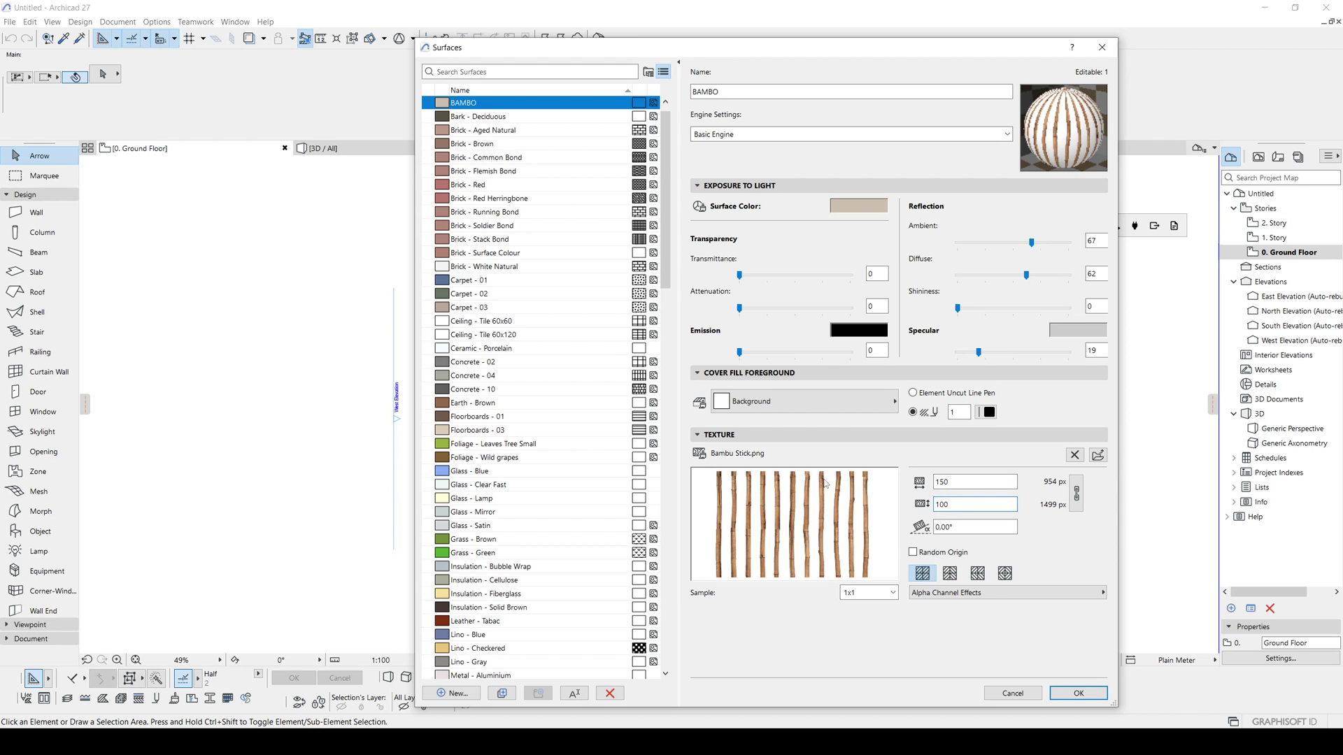
{"action": "left_click", "coordinate": [1075, 491]}
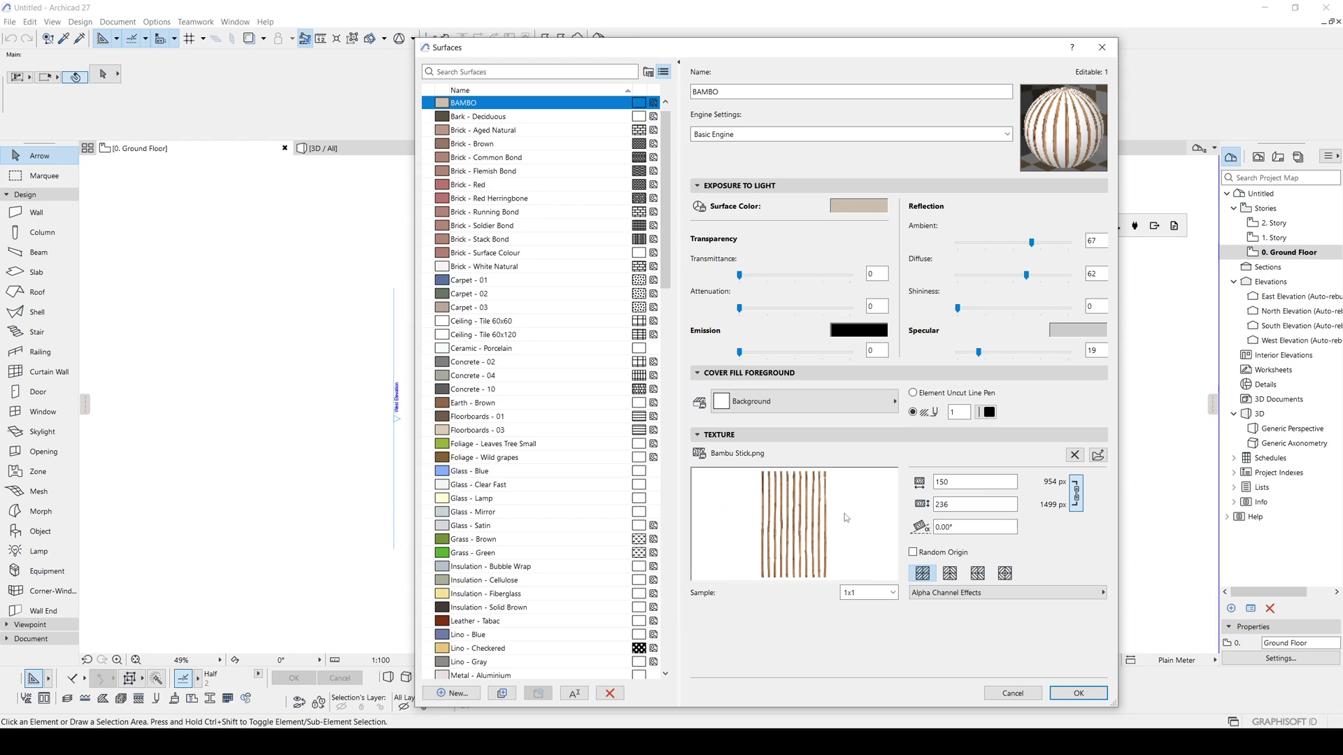
{"action": "left_click", "coordinate": [1076, 494]}
{"action": "double_click", "coordinate": [956, 506]}
{"action": "type", "text": "100"}
{"action": "left_click", "coordinate": [969, 483]}
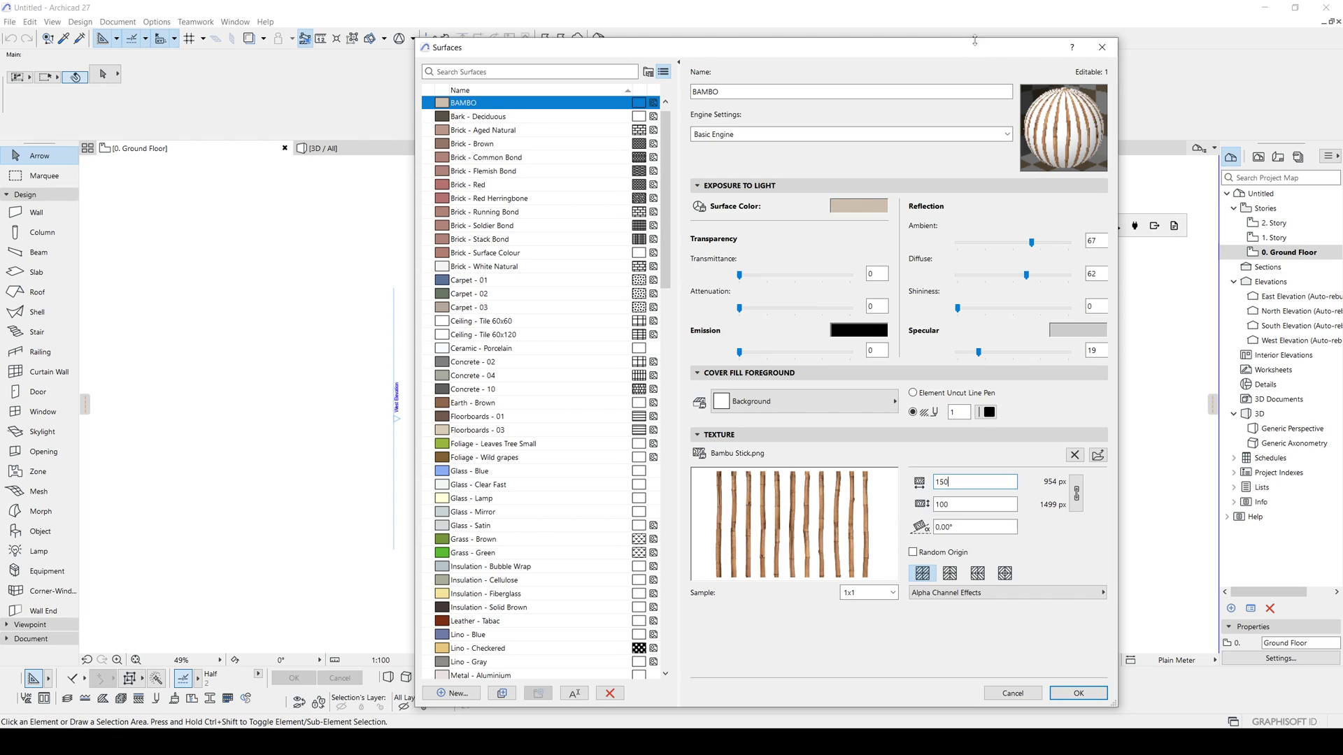
Set the BAMBO surface's Alpha Channel Effects to drive Transparency
{"action": "left_click_drag", "start_coordinate": [975, 40], "coordinate": [961, 24]}
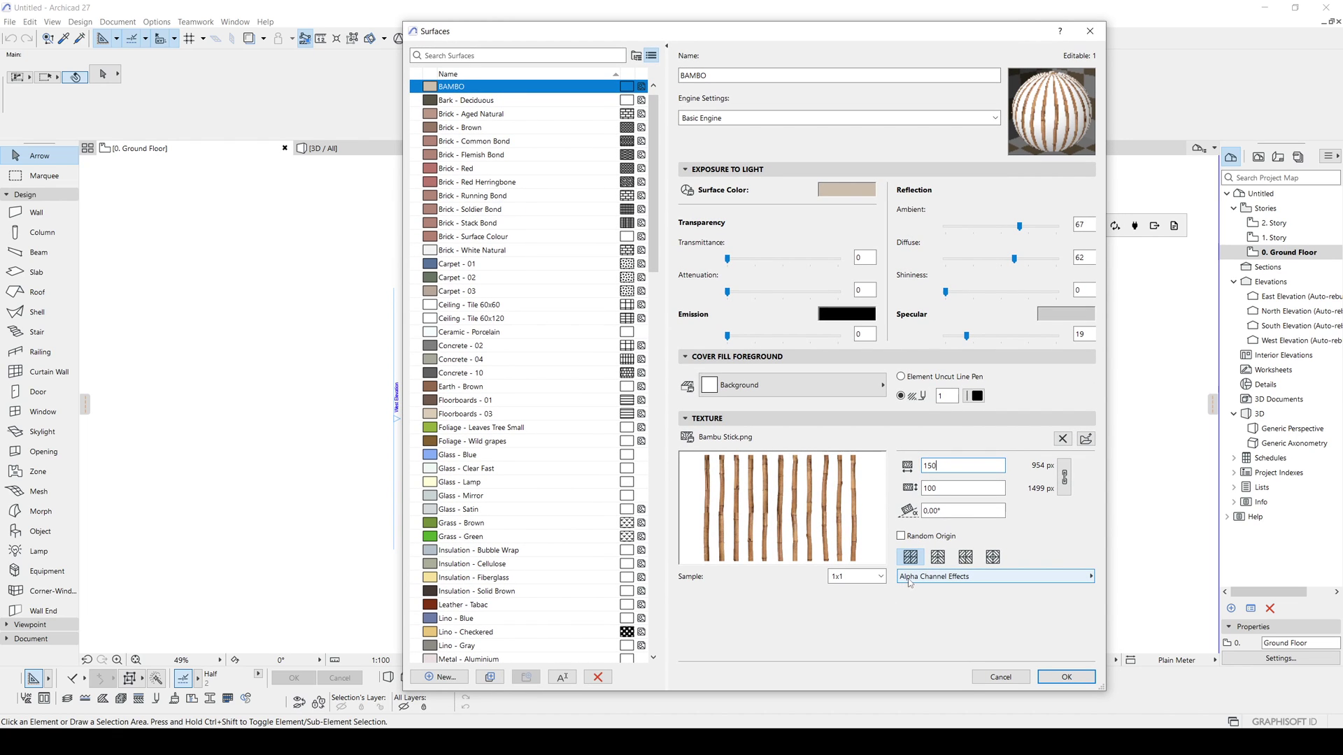
{"action": "left_click", "coordinate": [963, 580]}
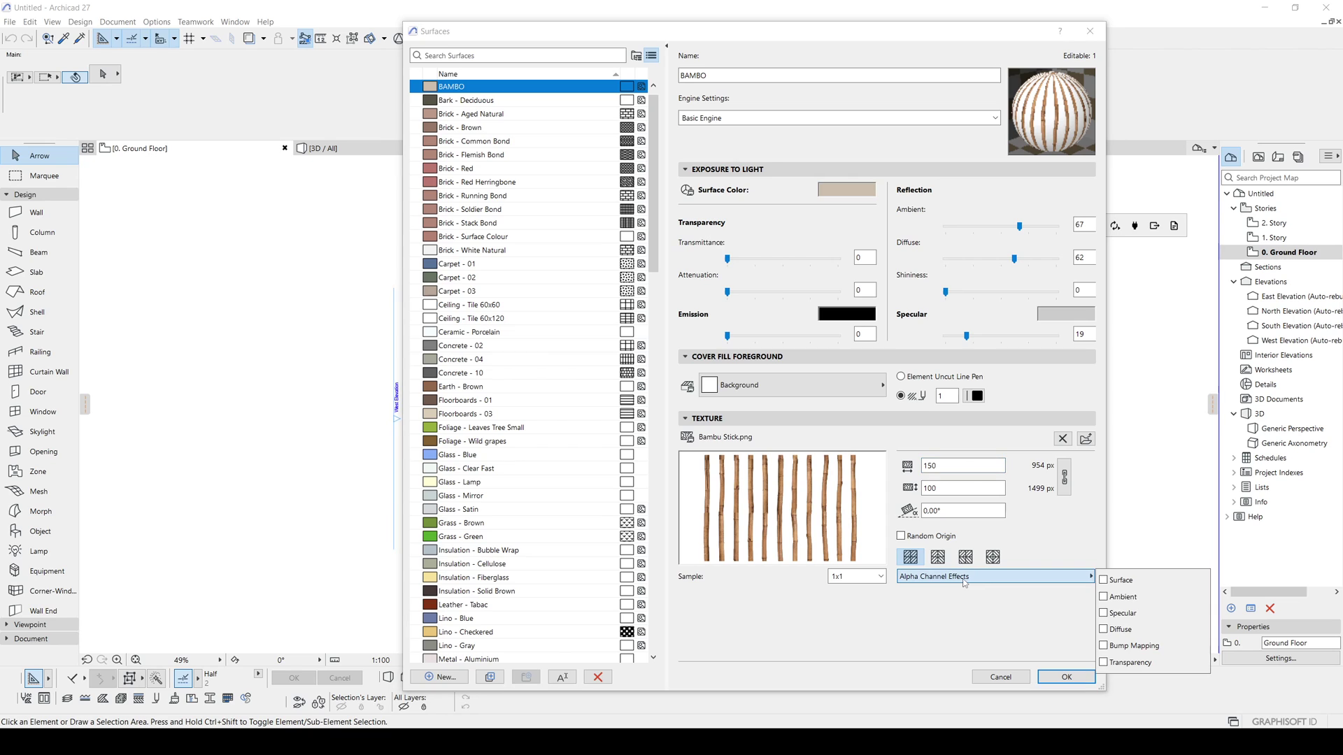
{"action": "left_click", "coordinate": [1104, 663]}
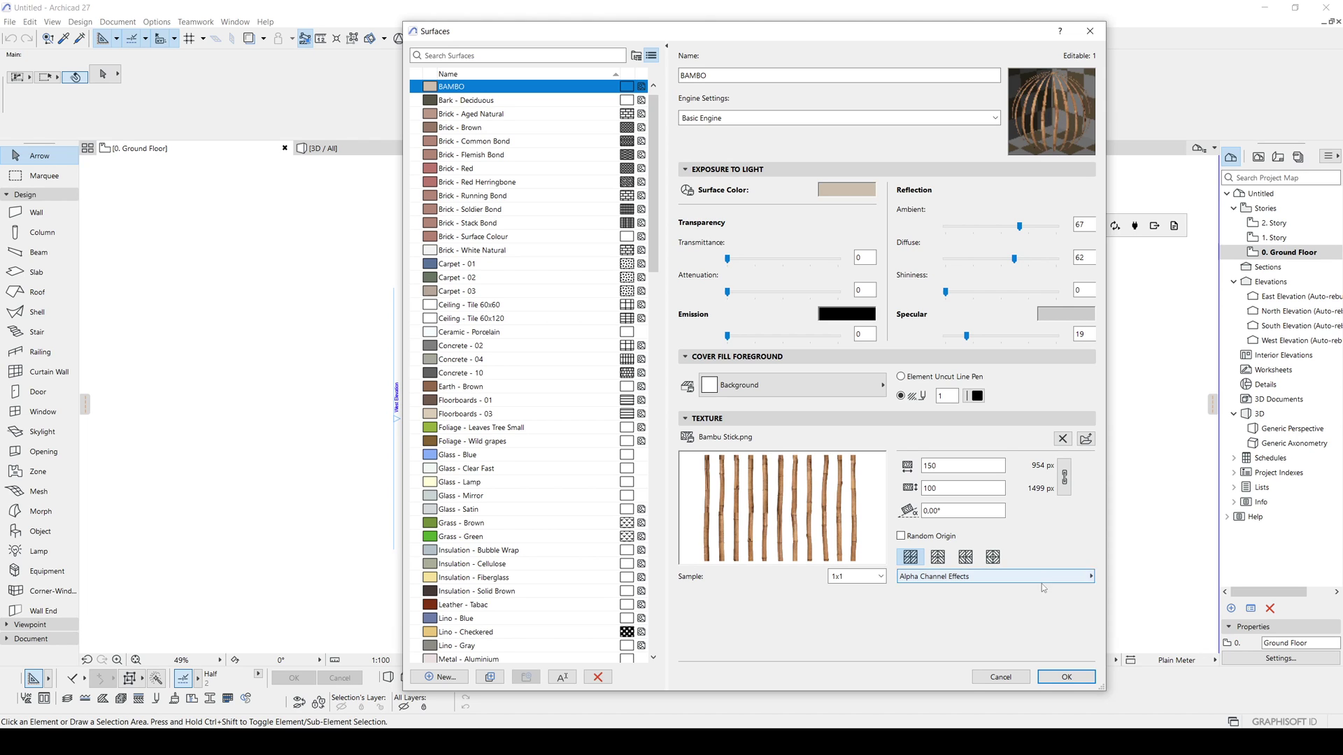
Replace the bamboo building material's Wood - Pine Grained Horizontal surface with BAMBO
{"action": "left_click", "coordinate": [1067, 676]}
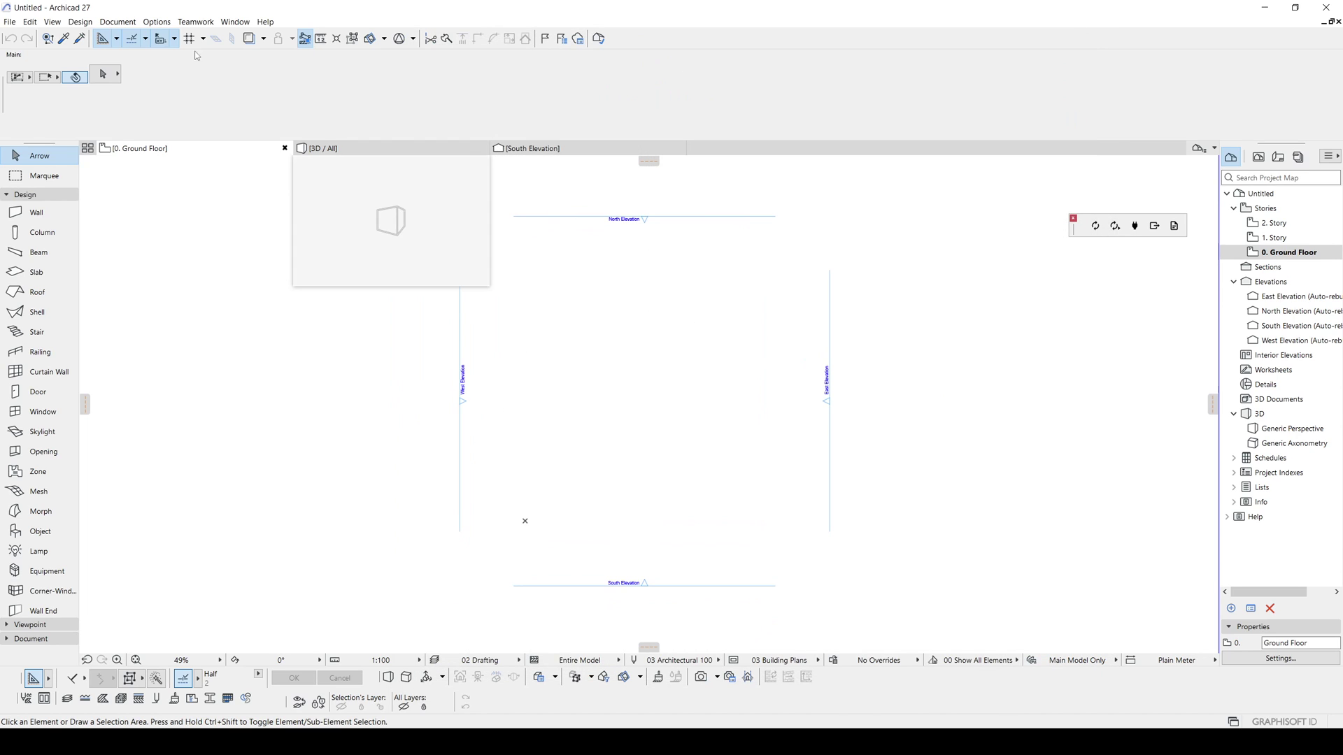
{"action": "left_click", "coordinate": [158, 21]}
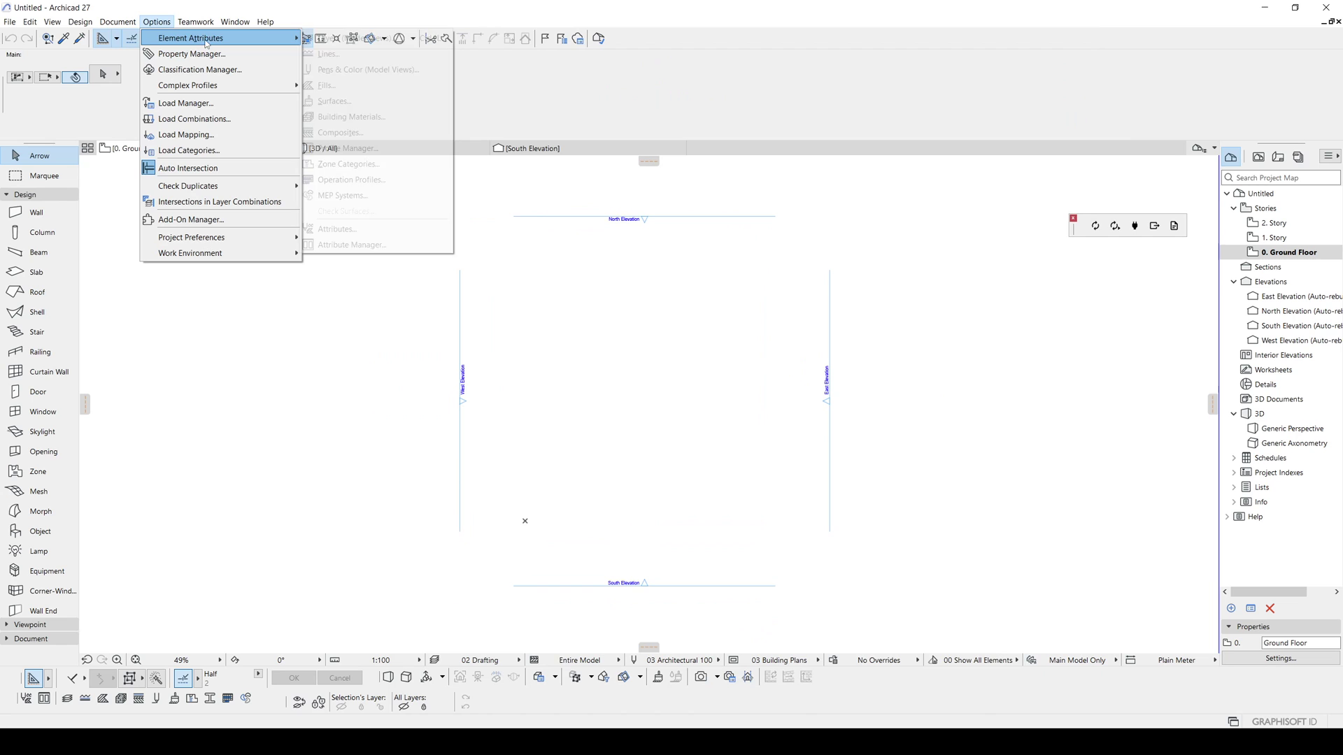
{"action": "mouse_move", "coordinate": [191, 37]}
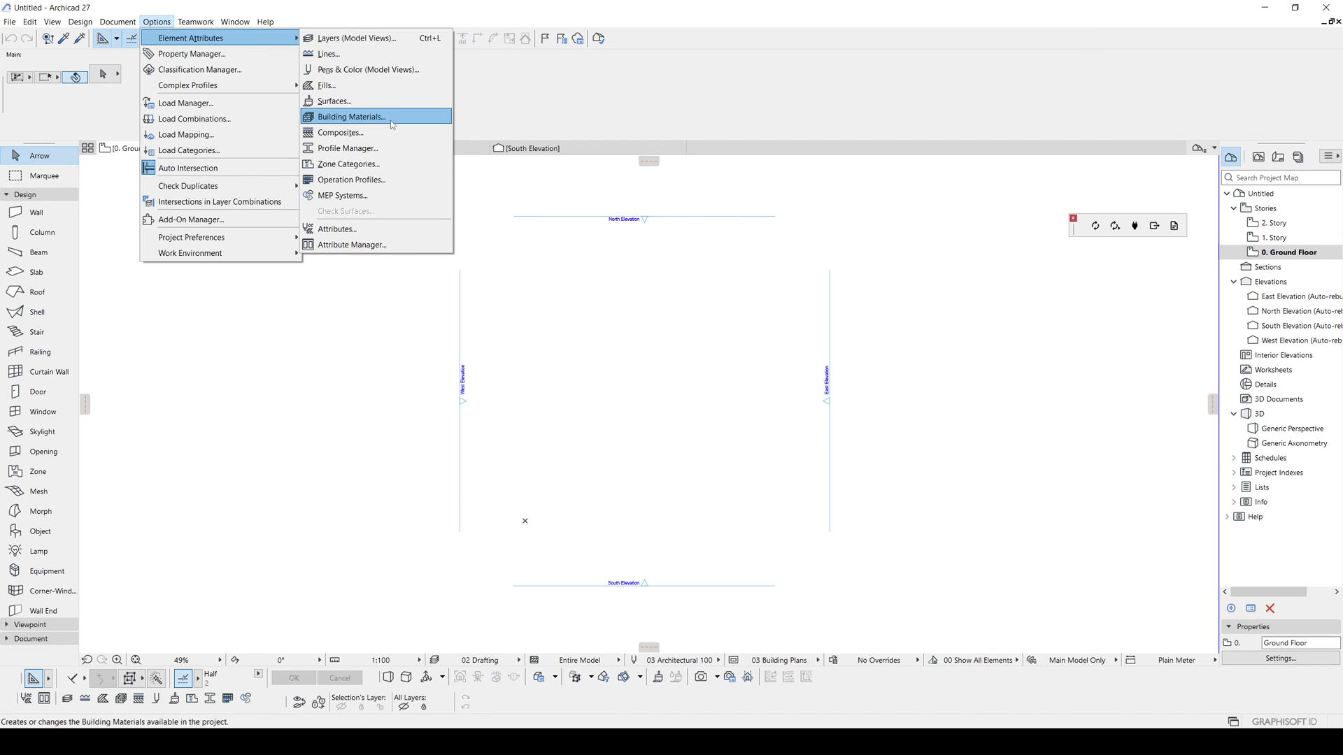
{"action": "left_click", "coordinate": [336, 117]}
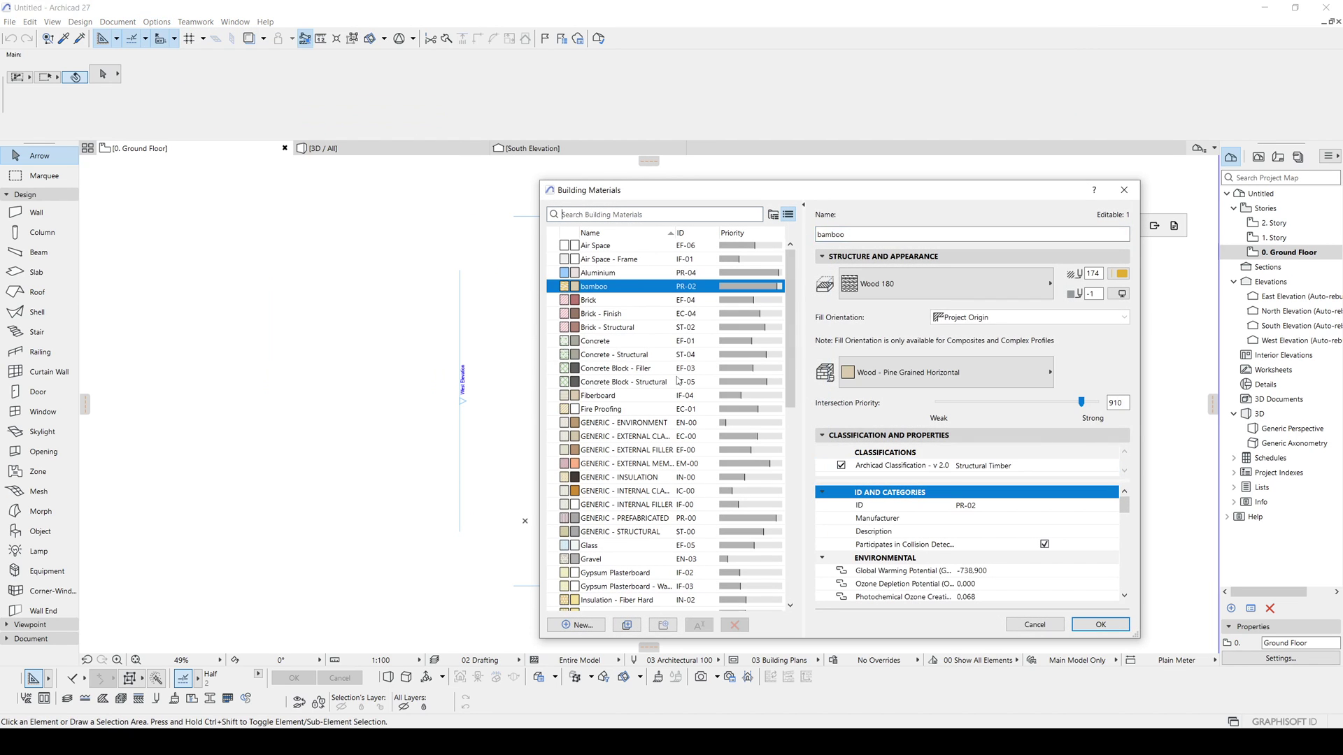
{"action": "left_click", "coordinate": [590, 301]}
{"action": "left_click", "coordinate": [595, 287]}
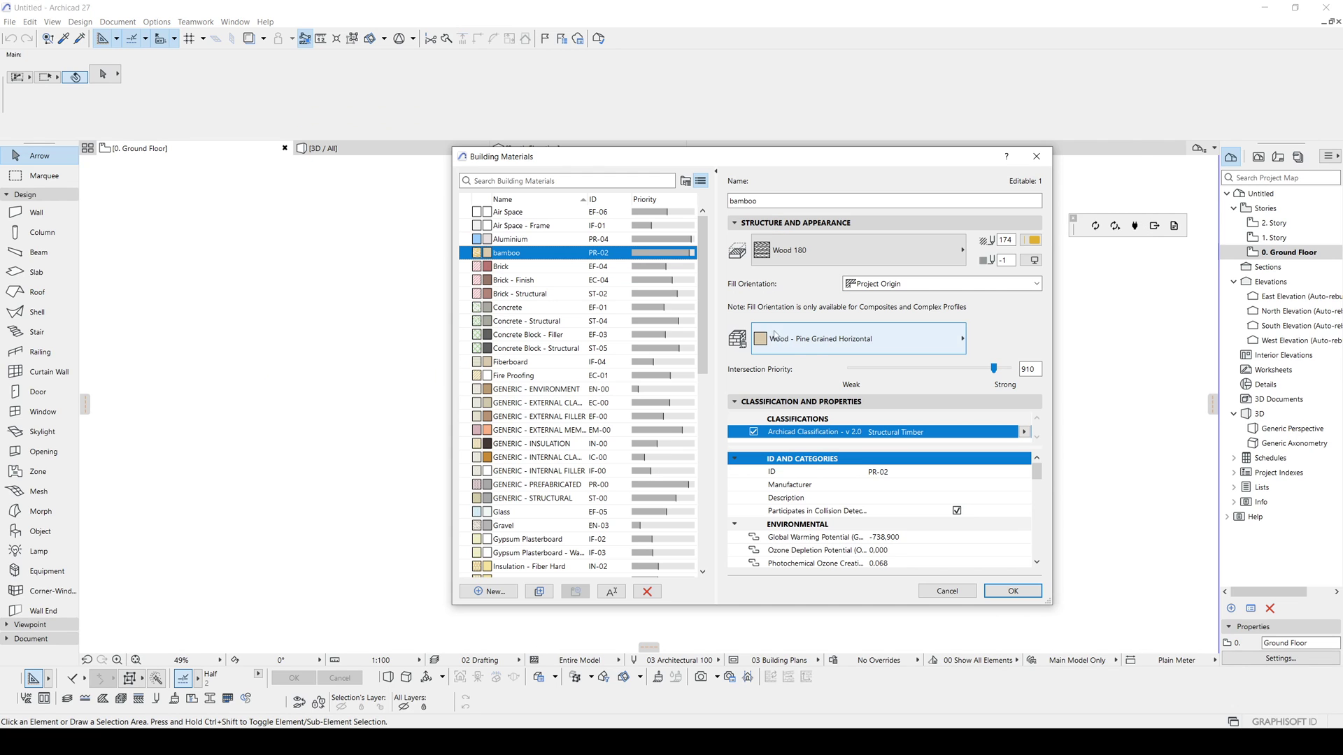
{"action": "left_click", "coordinate": [789, 341]}
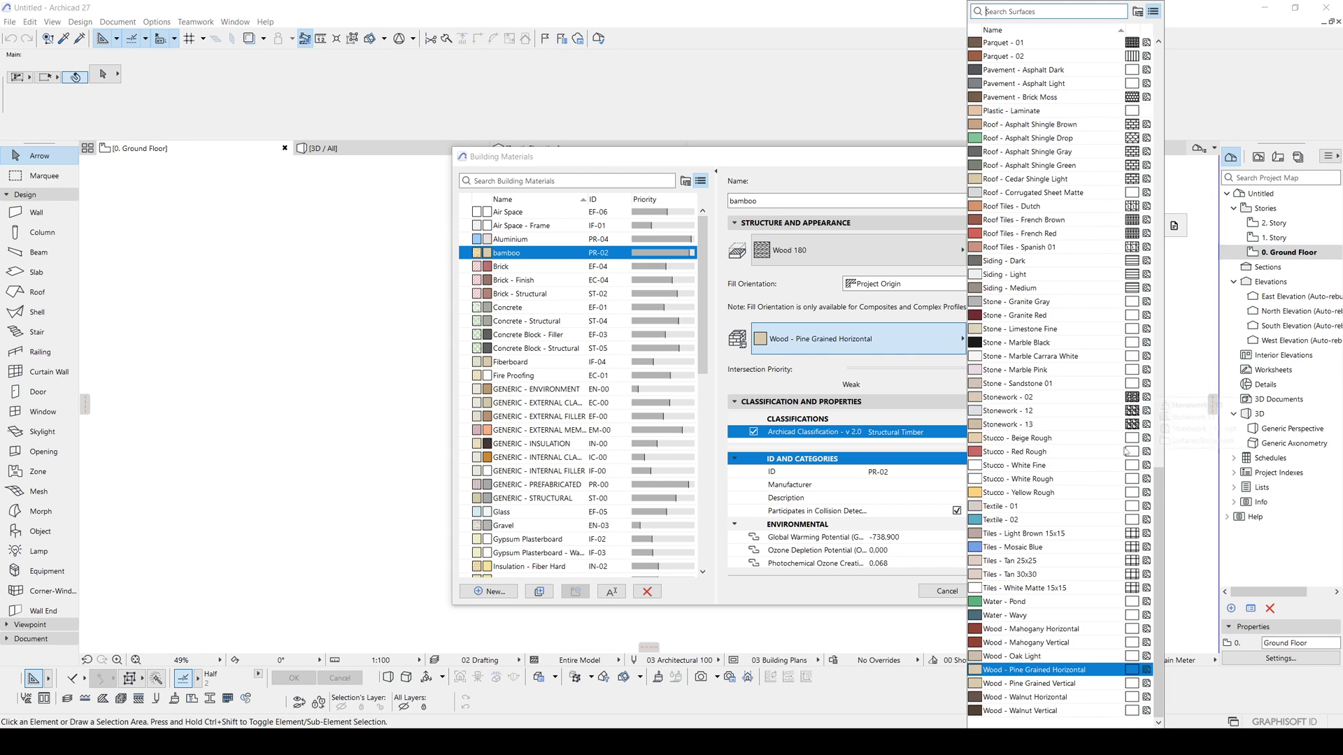
{"action": "left_click_drag", "start_coordinate": [1159, 510], "coordinate": [1159, 121]}
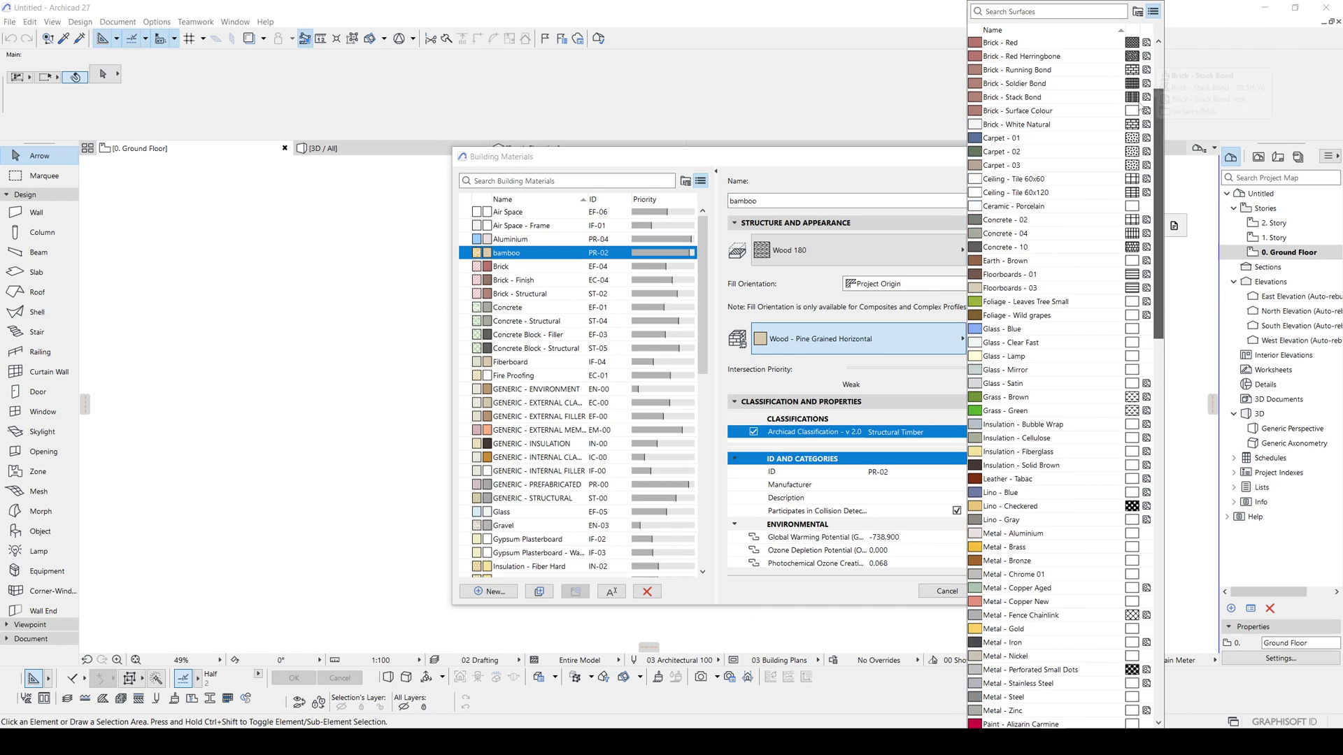
{"action": "scroll", "coordinate": [1138, 89], "scroll_direction": "up", "scroll_amount": 3}
{"action": "left_click", "coordinate": [1039, 14]}
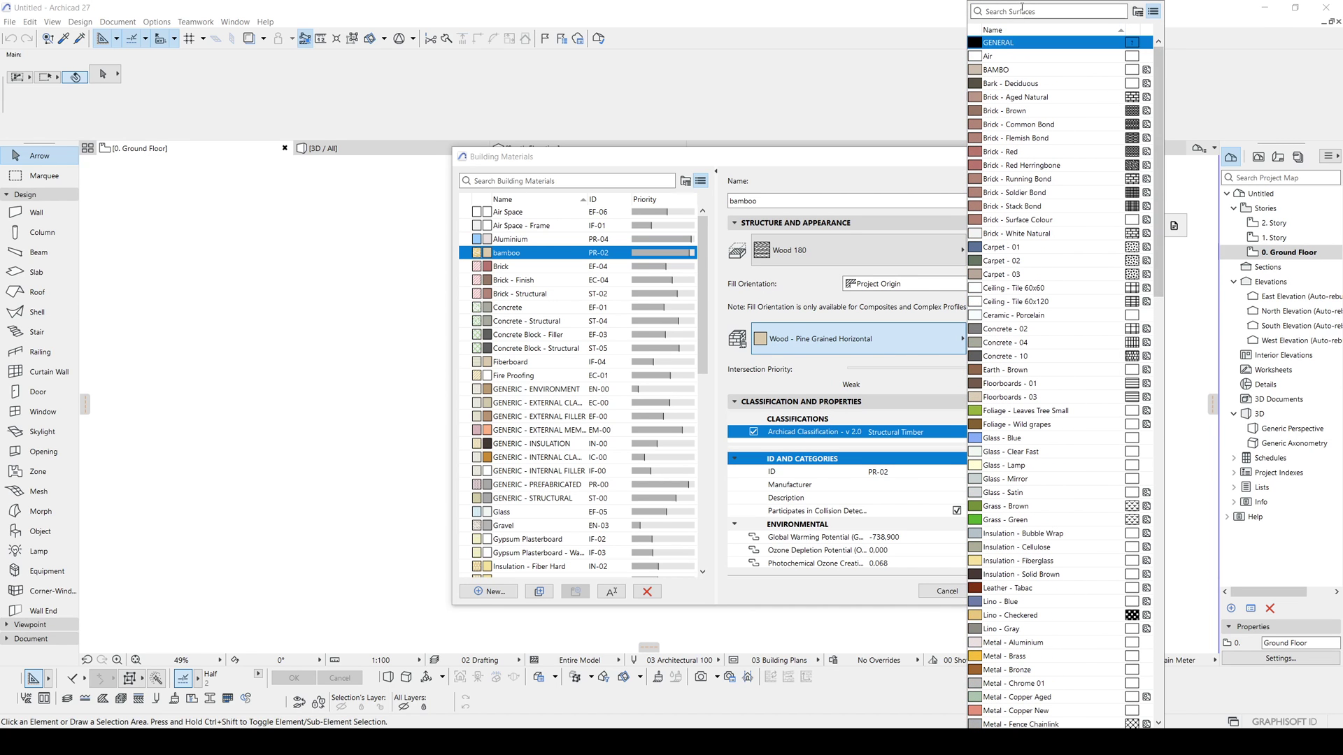
{"action": "type", "text": "bam"}
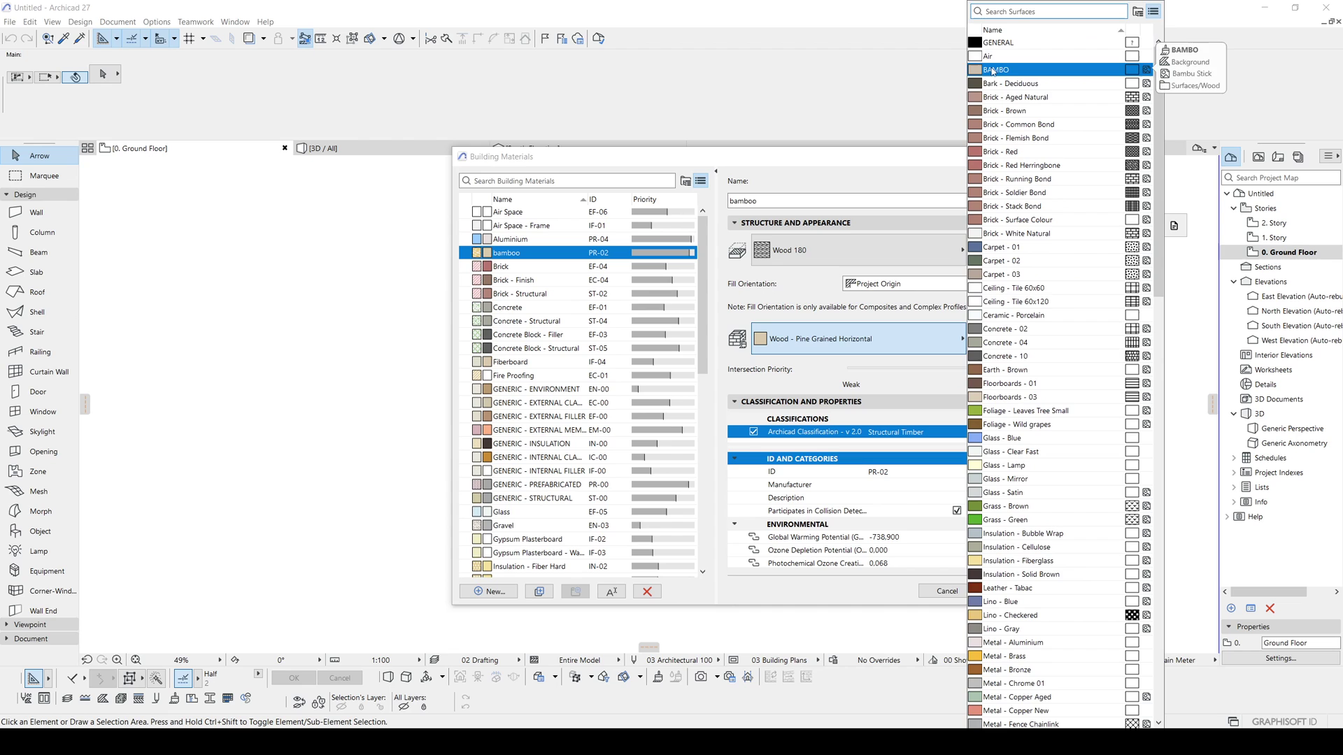
{"action": "left_click", "coordinate": [987, 76]}
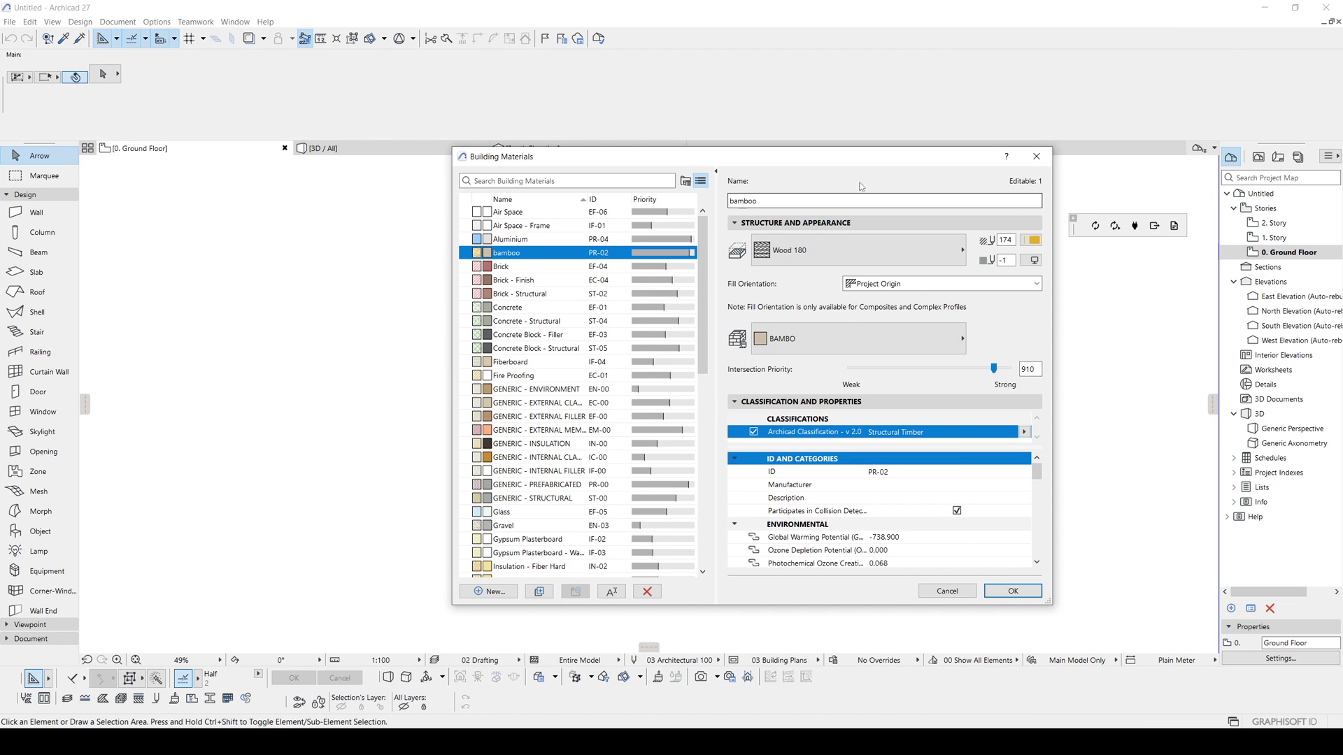
{"action": "left_click_drag", "start_coordinate": [916, 157], "coordinate": [849, 144]}
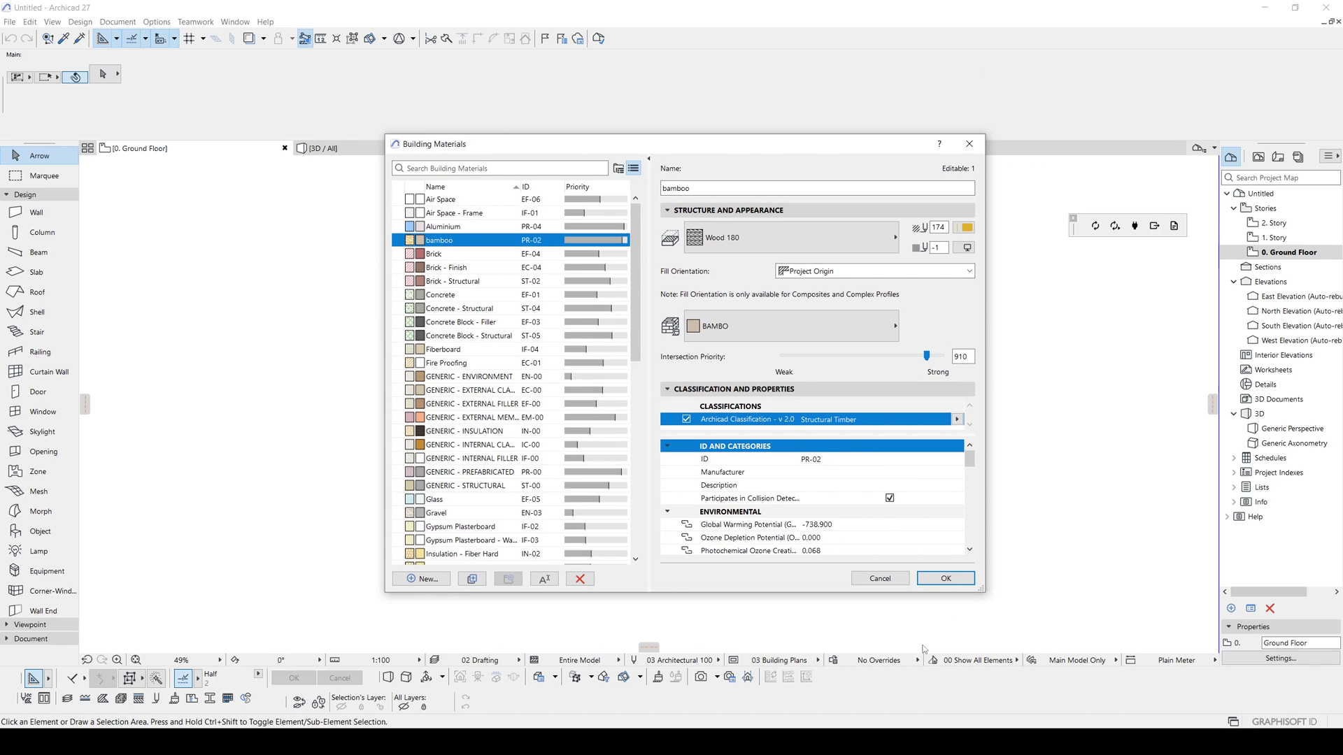
{"action": "left_click", "coordinate": [944, 578]}
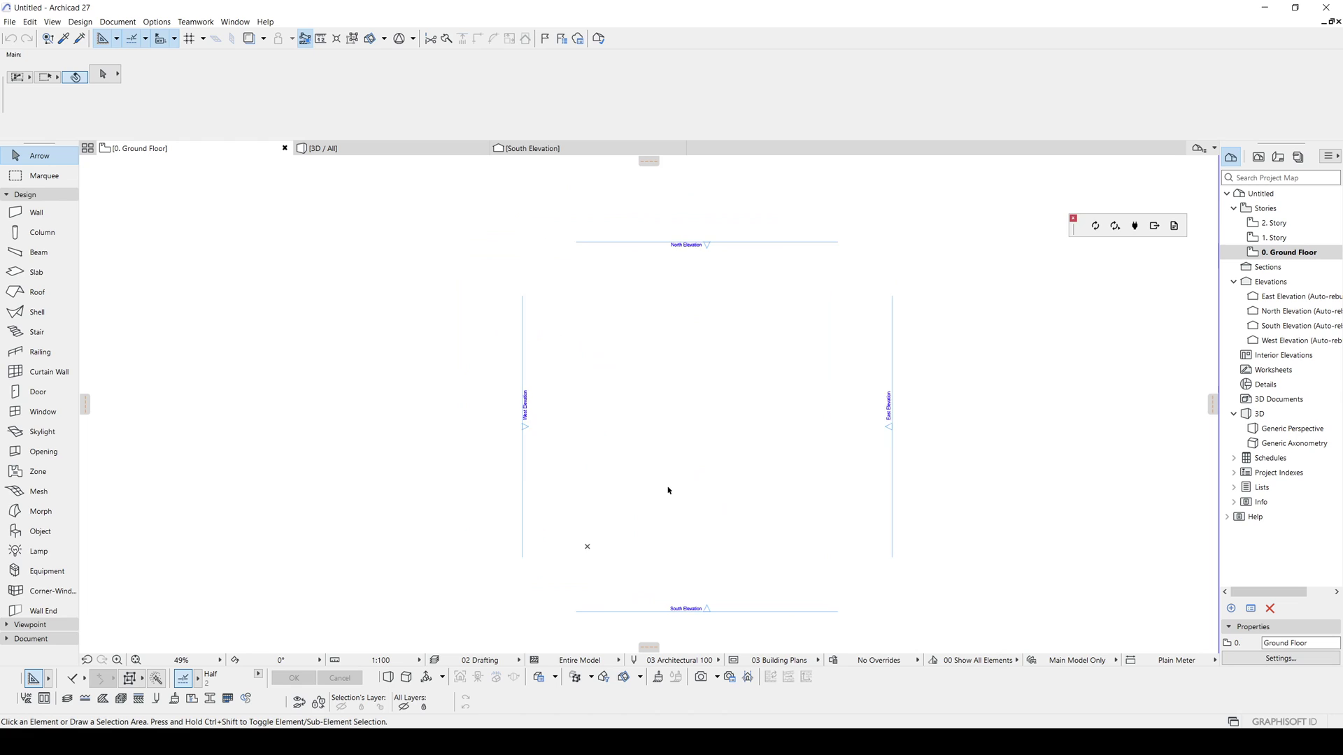
Set the Wall tool to a bamboo basic structure with thickness 5
{"action": "middle_click_drag", "start_coordinate": [669, 490], "coordinate": [624, 492]}
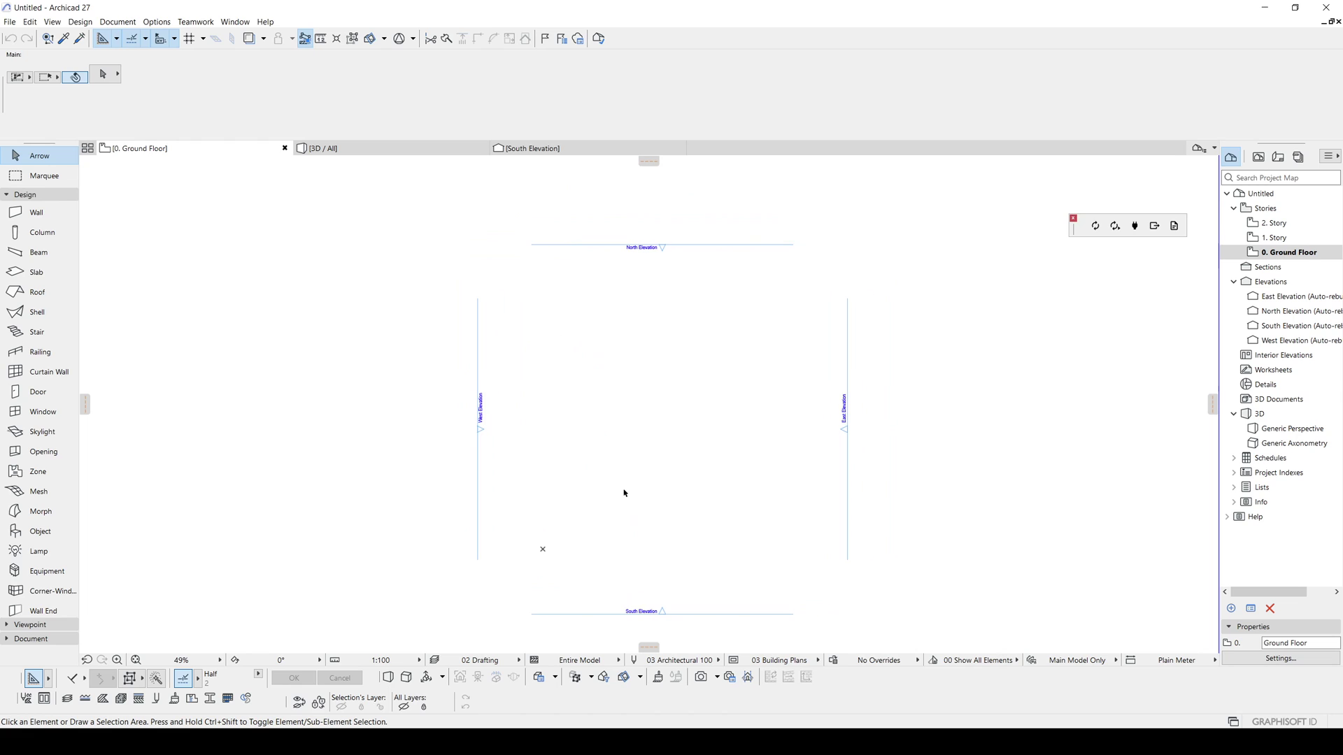
{"action": "left_click", "coordinate": [36, 214]}
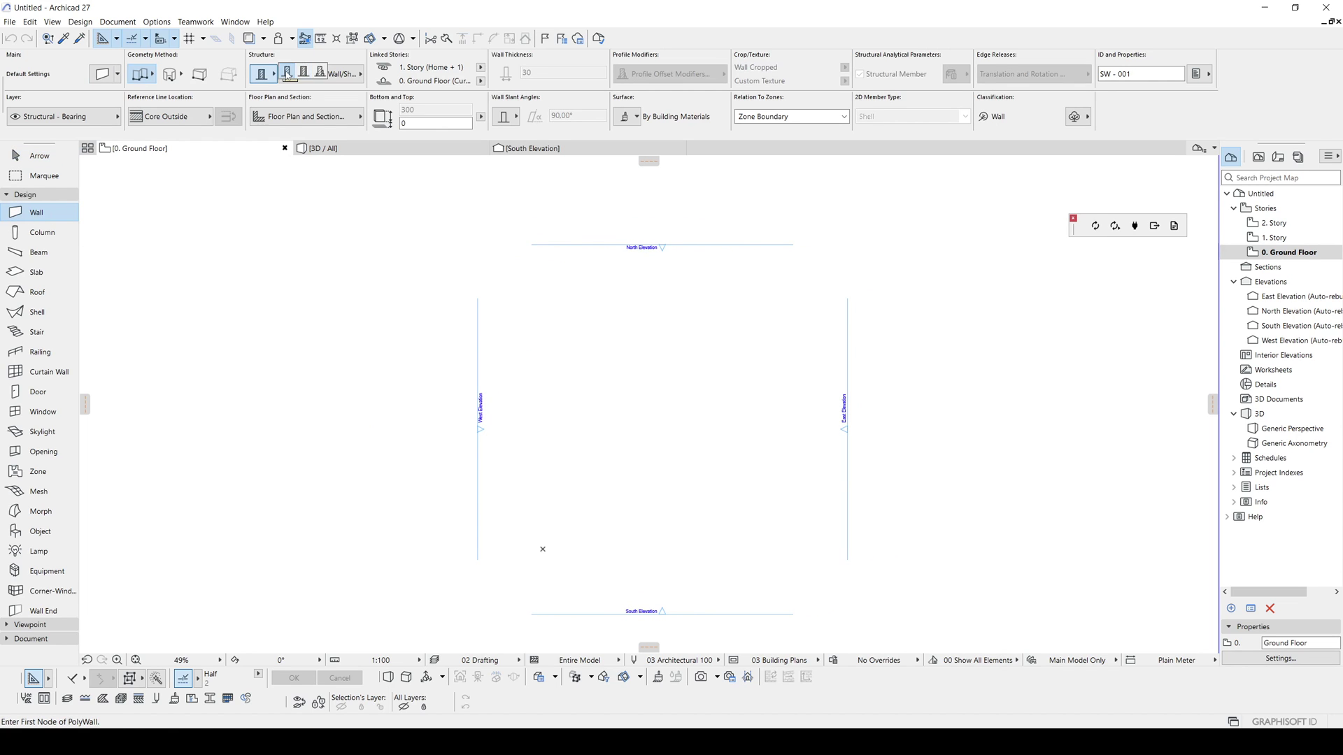
{"action": "left_click", "coordinate": [303, 73]}
{"action": "left_click", "coordinate": [314, 75]}
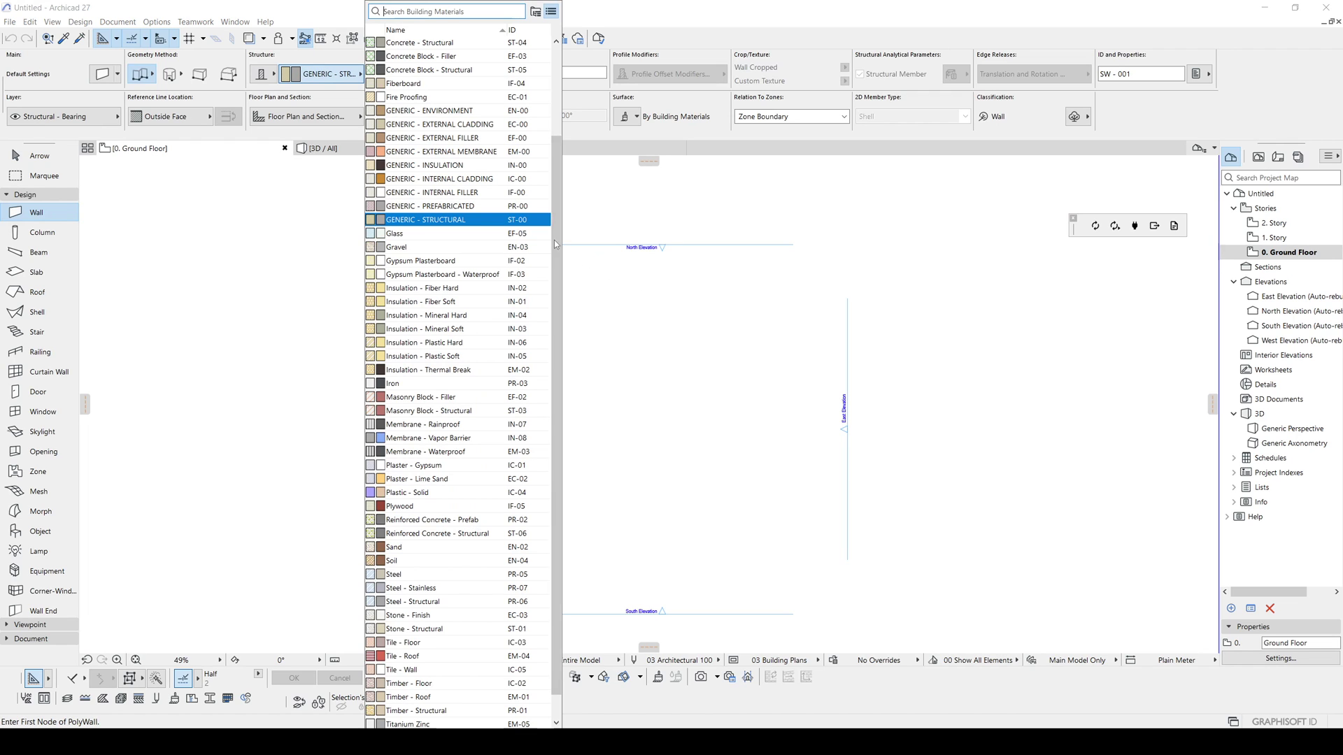
{"action": "scroll", "coordinate": [555, 210], "scroll_direction": "up", "scroll_amount": 2}
{"action": "left_click", "coordinate": [415, 84]}
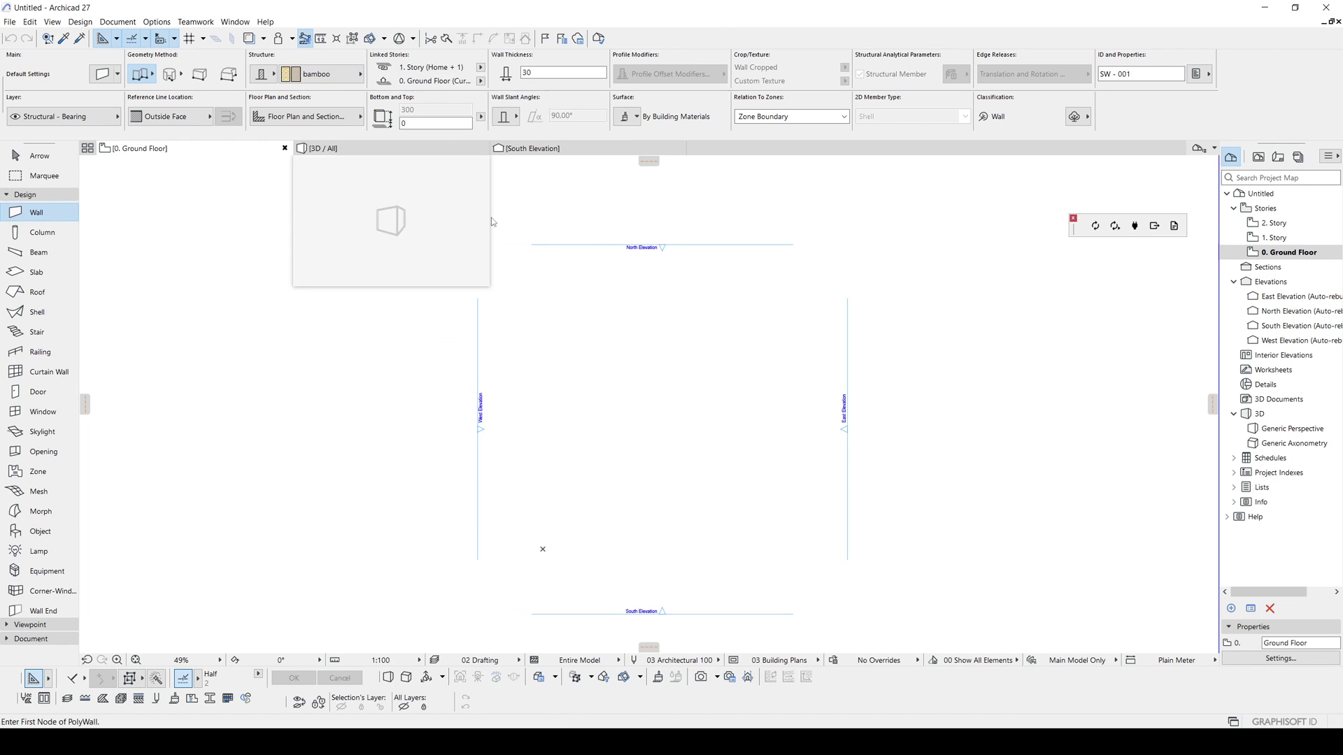
{"action": "left_click", "coordinate": [556, 73]}
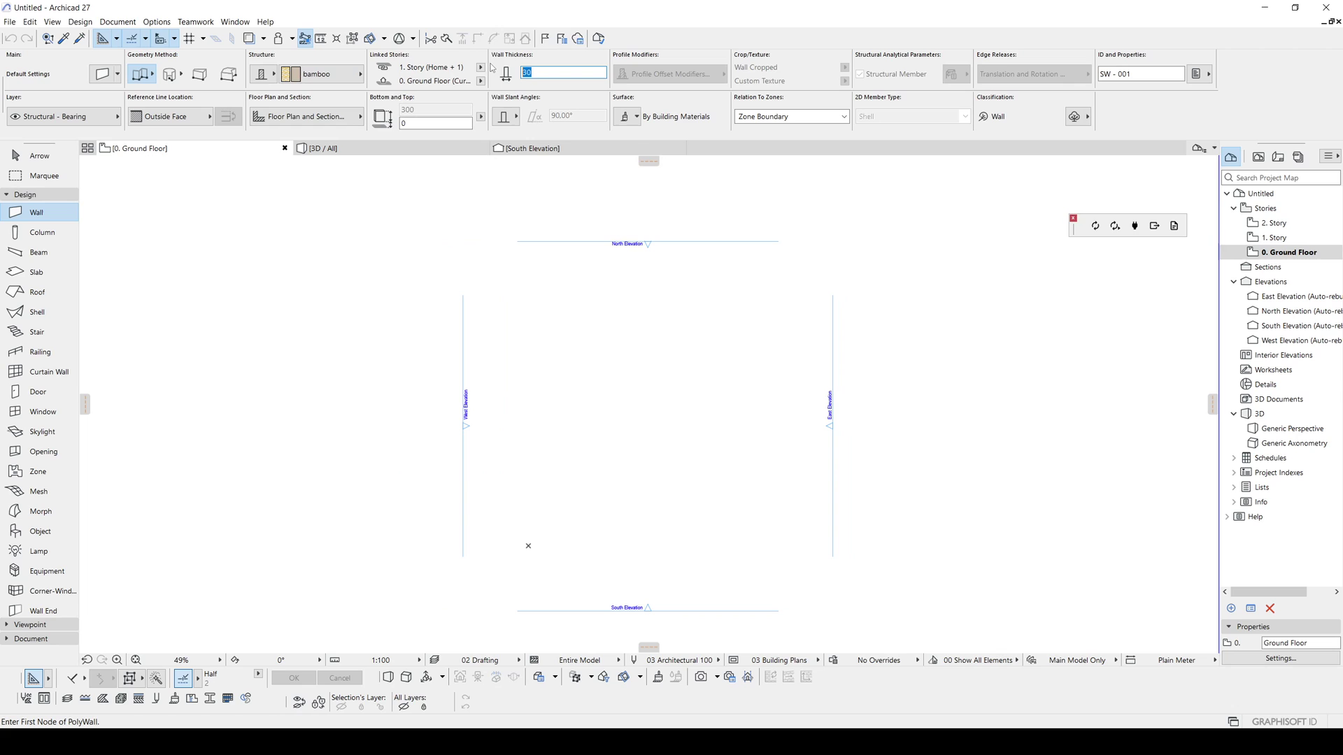
{"action": "type", "text": "5"}
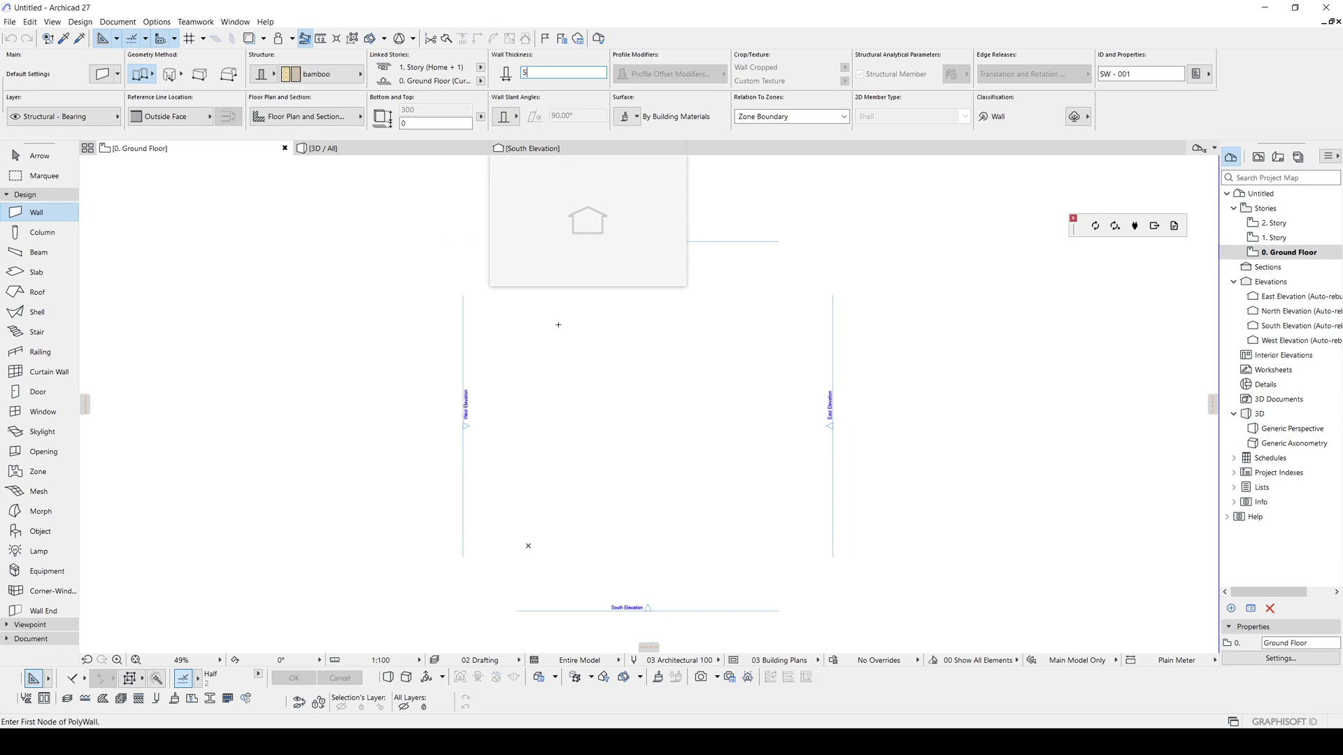
{"action": "scroll", "coordinate": [504, 342], "scroll_direction": "up", "scroll_amount": 2}
{"action": "scroll", "coordinate": [589, 469], "scroll_direction": "up", "scroll_amount": 2}
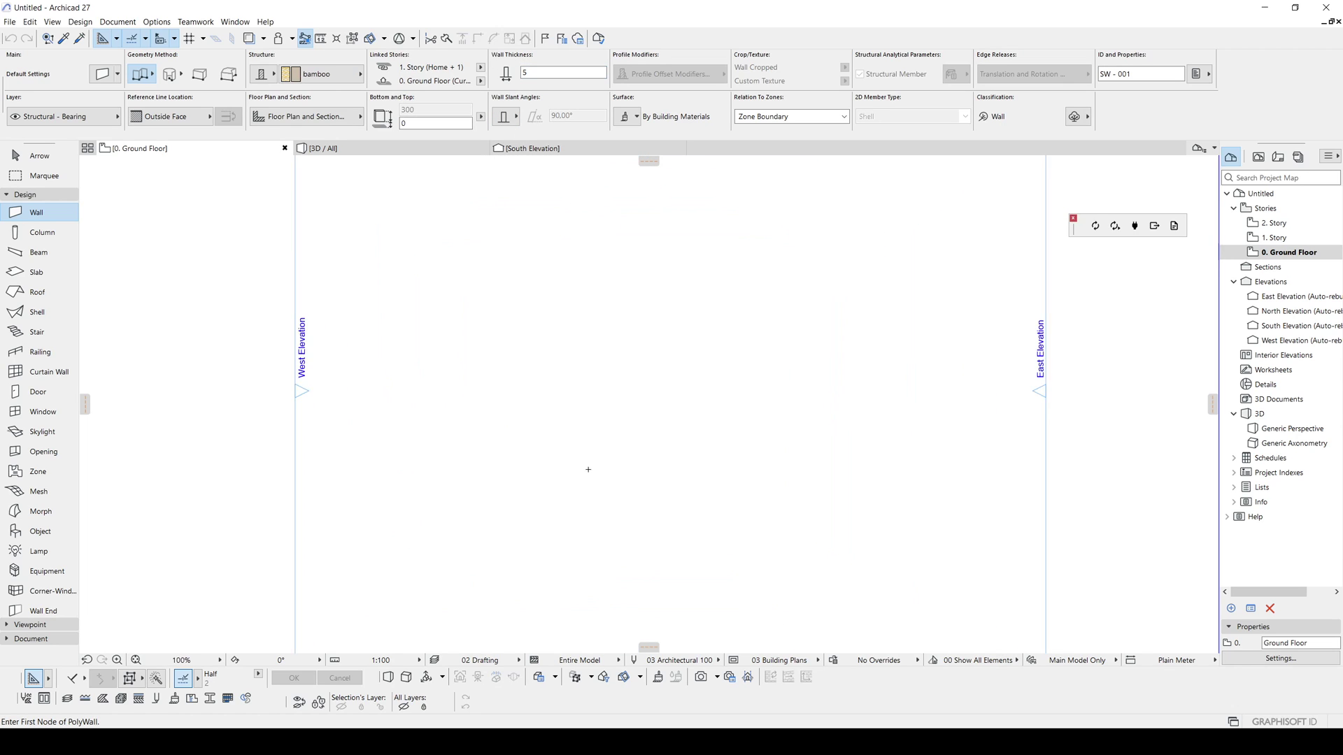
Draw a straight horizontal wall starting left of the plan centre
{"action": "left_click", "coordinate": [505, 461]}
{"action": "double_click", "coordinate": [731, 461]}
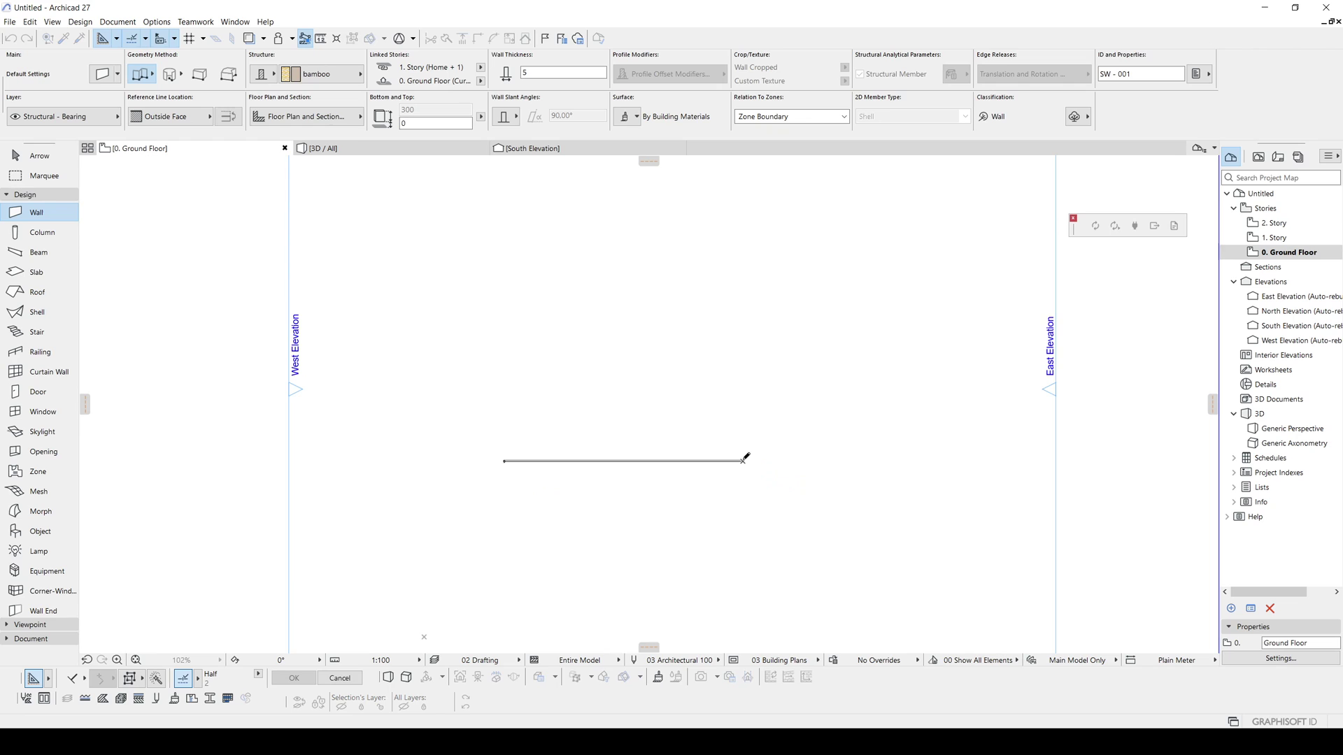
{"action": "scroll", "coordinate": [593, 442], "scroll_direction": "up", "scroll_amount": 4}
{"action": "key", "text": "Escape"}
{"action": "scroll", "coordinate": [540, 484], "scroll_direction": "up", "scroll_amount": 2}
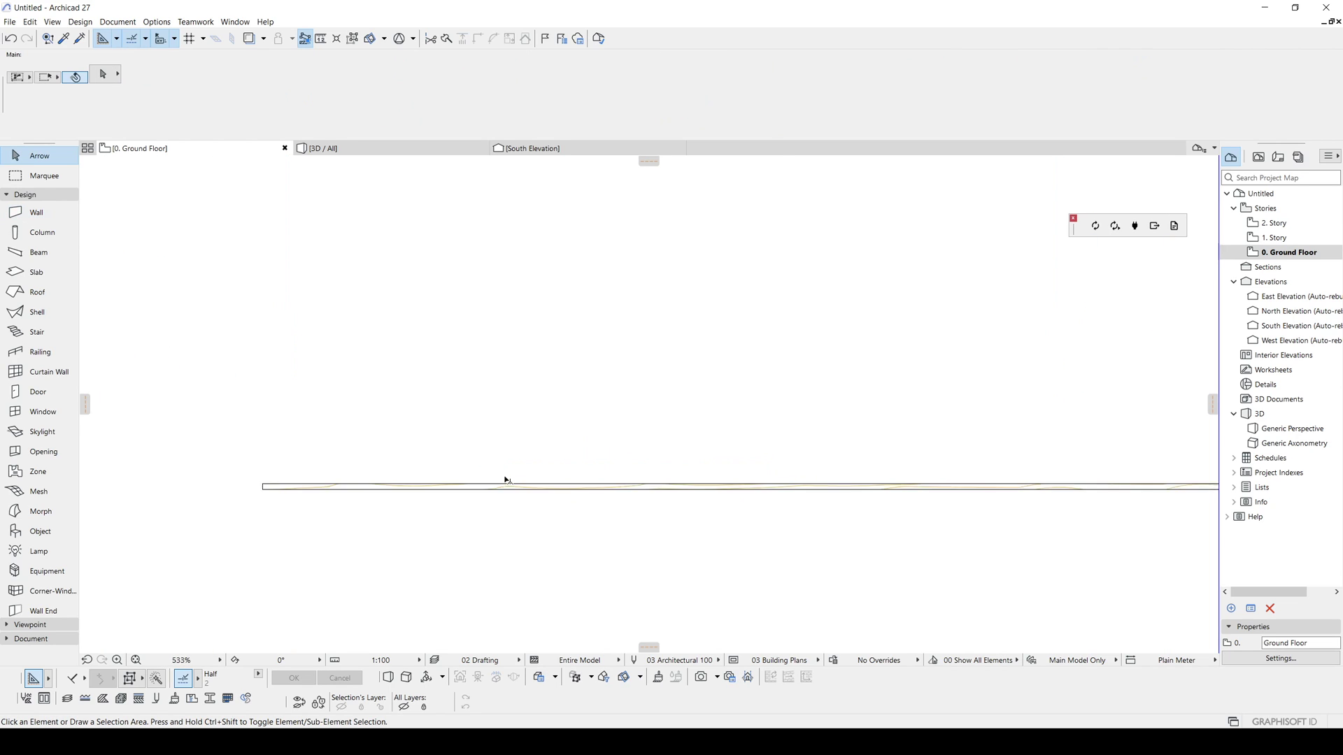
{"action": "scroll", "coordinate": [505, 480], "scroll_direction": "up", "scroll_amount": 2}
{"action": "scroll", "coordinate": [671, 492], "scroll_direction": "up", "scroll_amount": 1}
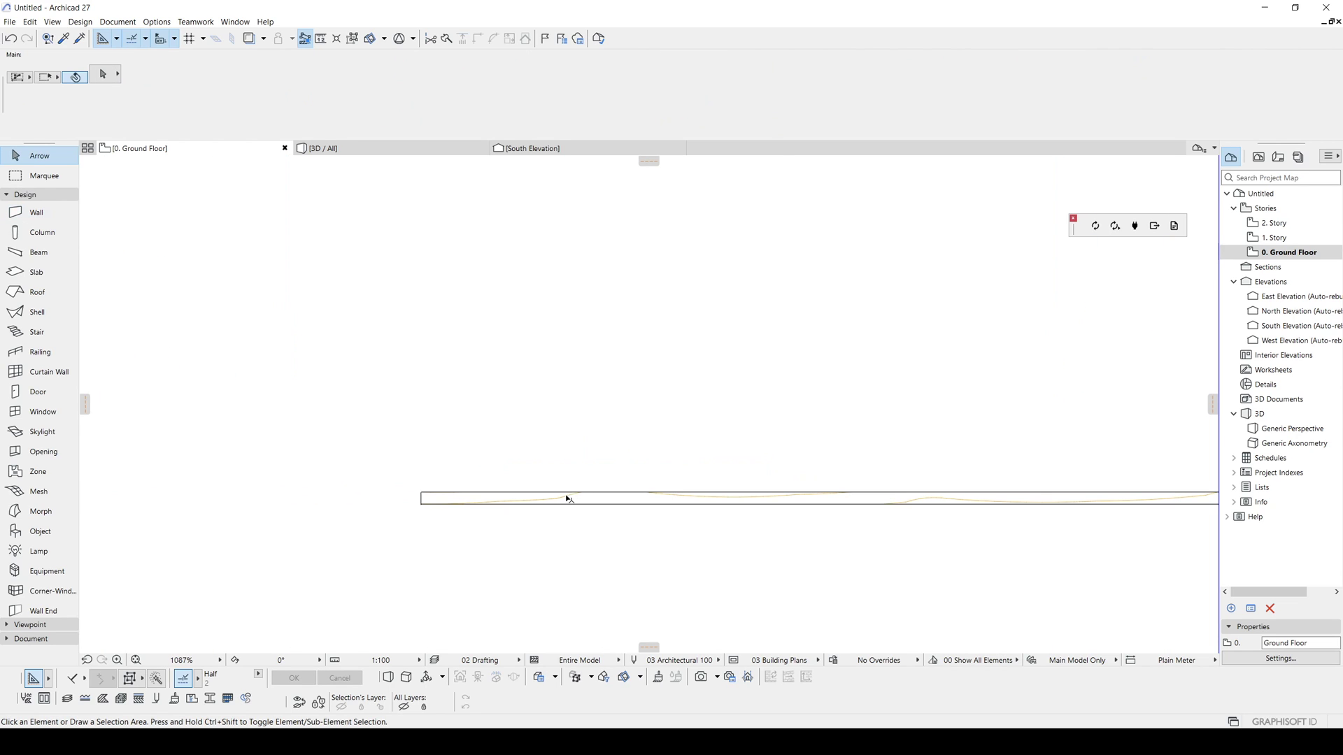
{"action": "scroll", "coordinate": [549, 494], "scroll_direction": "down", "scroll_amount": 1}
{"action": "scroll", "coordinate": [577, 498], "scroll_direction": "down", "scroll_amount": 1}
{"action": "scroll", "coordinate": [567, 504], "scroll_direction": "up", "scroll_amount": 1}
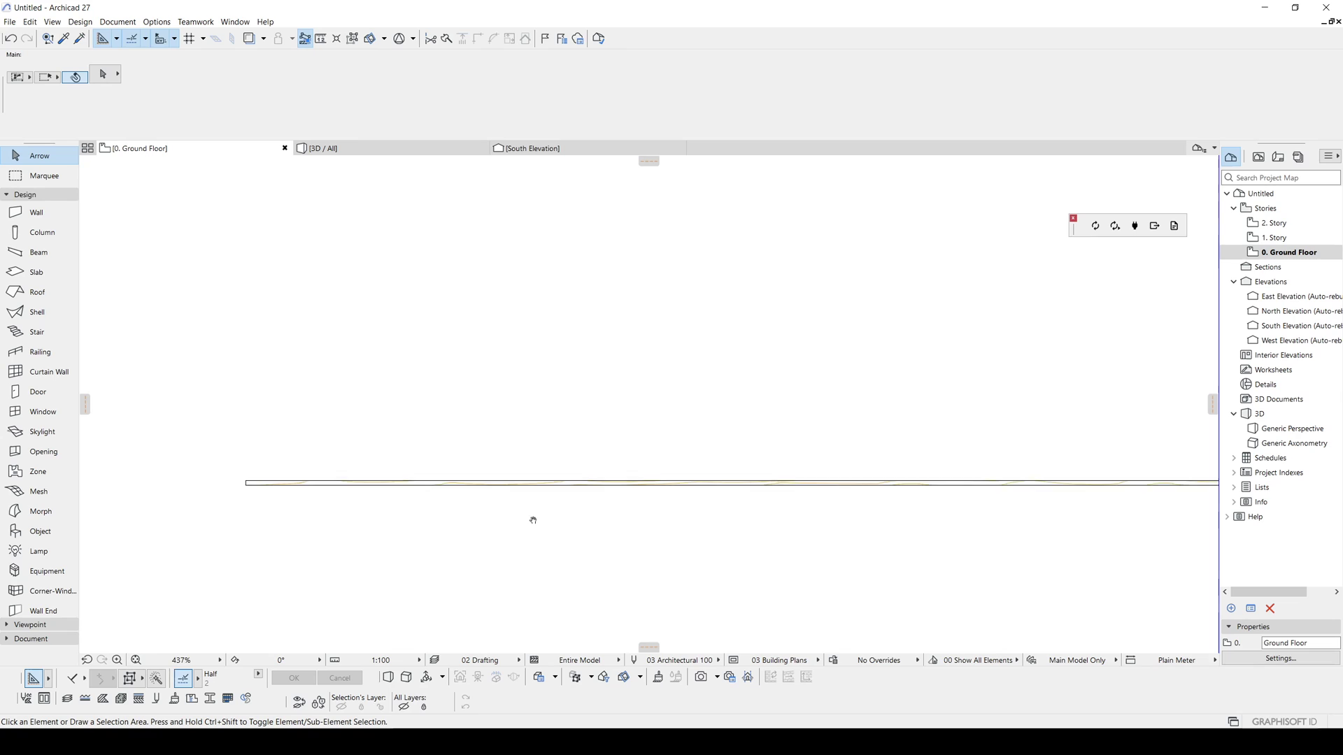
Orbit the 3D view to see the bamboo wall's vertical poles in perspective
{"action": "key", "text": "F3"}
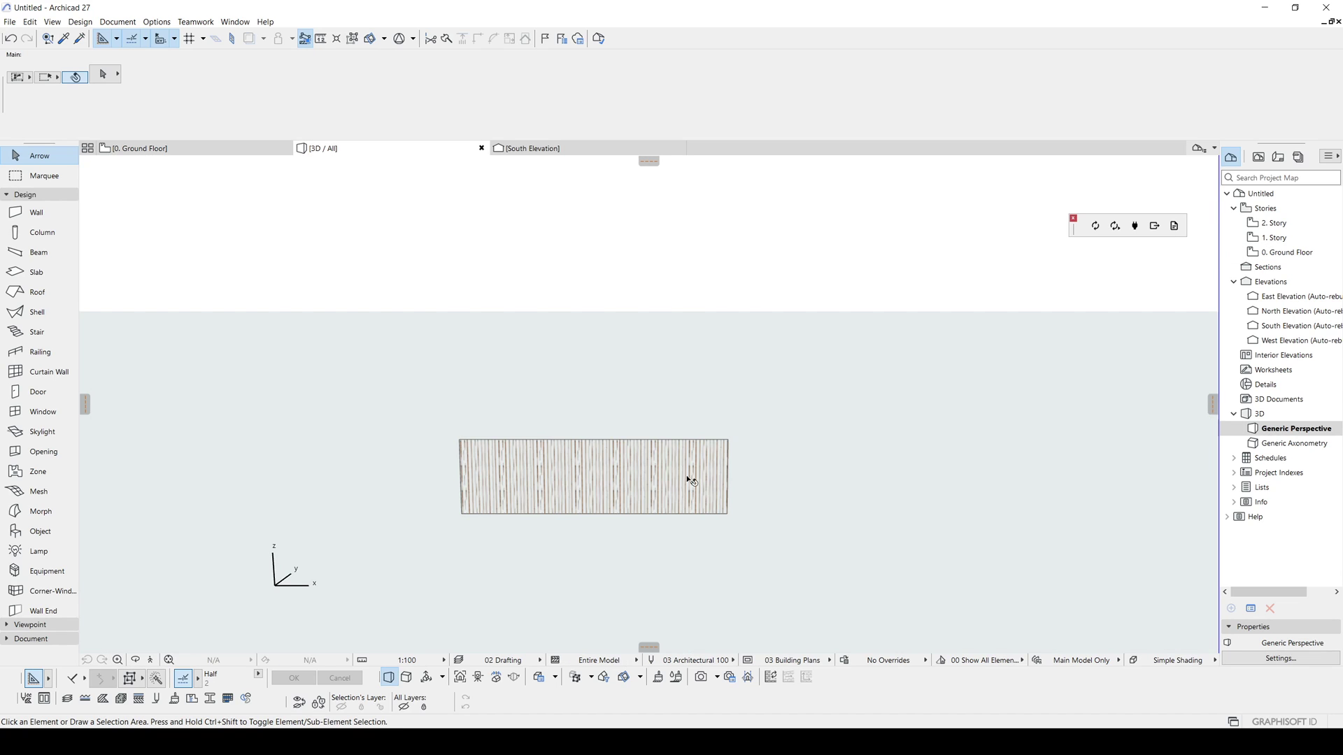
{"action": "scroll", "coordinate": [690, 474], "scroll_direction": "up", "scroll_amount": 2}
{"action": "scroll", "coordinate": [549, 489], "scroll_direction": "up", "scroll_amount": 2}
{"action": "scroll", "coordinate": [557, 478], "scroll_direction": "up", "scroll_amount": 2}
{"action": "mouse_move", "coordinate": [561, 474]}
{"action": "middle_mouse_down", "text": "shift"}
{"action": "mouse_move", "coordinate": [653, 465]}
{"action": "mouse_move", "coordinate": [376, 457]}
{"action": "mouse_move", "coordinate": [234, 474]}
{"action": "mouse_move", "coordinate": [1035, 483]}
{"action": "mouse_move", "coordinate": [627, 442]}
{"action": "mouse_move", "coordinate": [531, 399]}
{"action": "mouse_move", "coordinate": [770, 410]}
{"action": "mouse_move", "coordinate": [450, 469]}
{"action": "mouse_move", "coordinate": [663, 424]}
{"action": "mouse_move", "coordinate": [506, 433]}
{"action": "mouse_move", "coordinate": [876, 432]}
{"action": "mouse_move", "coordinate": [337, 435]}
{"action": "middle_mouse_up", "text": "shift"}
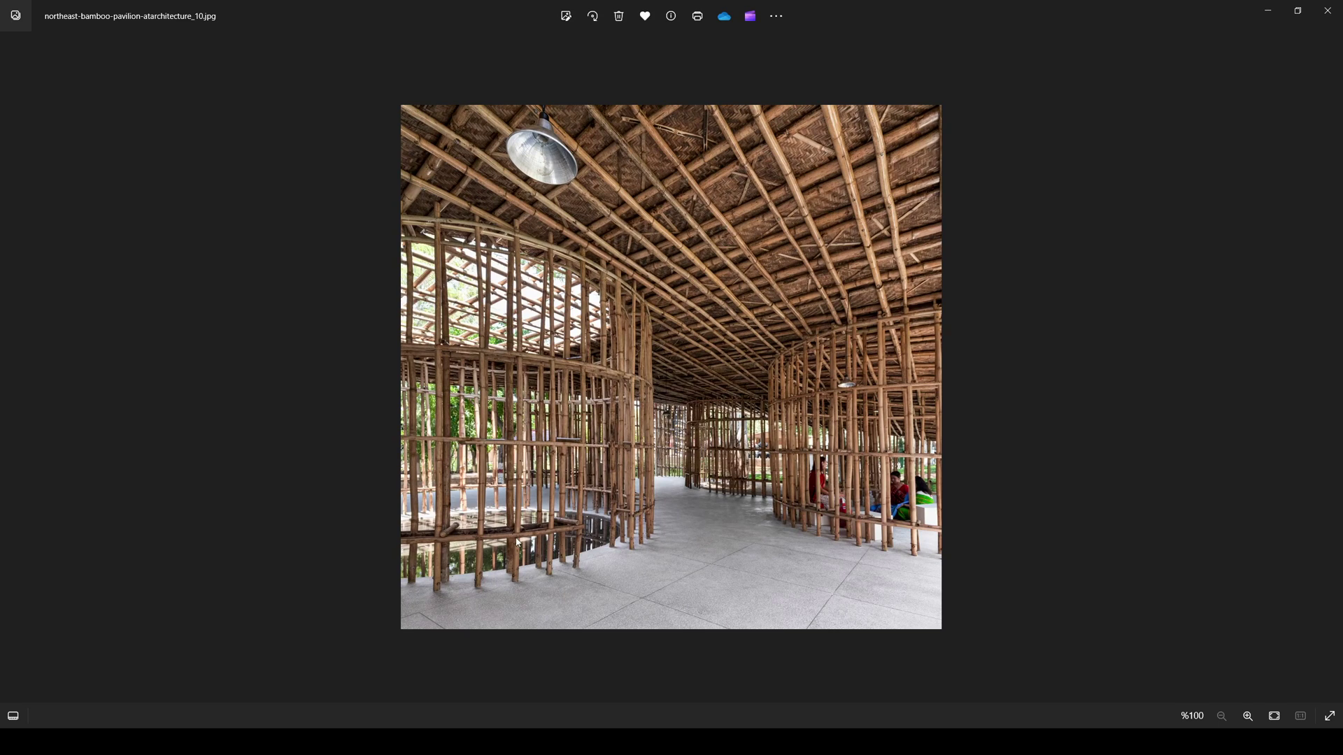
{"action": "scroll", "coordinate": [279, 596], "scroll_direction": "up", "scroll_amount": 2}
{"action": "scroll", "coordinate": [280, 595], "scroll_direction": "up", "scroll_amount": 2}
{"action": "scroll", "coordinate": [279, 595], "scroll_direction": "up", "scroll_amount": 2}
{"action": "scroll", "coordinate": [280, 595], "scroll_direction": "up", "scroll_amount": 2}
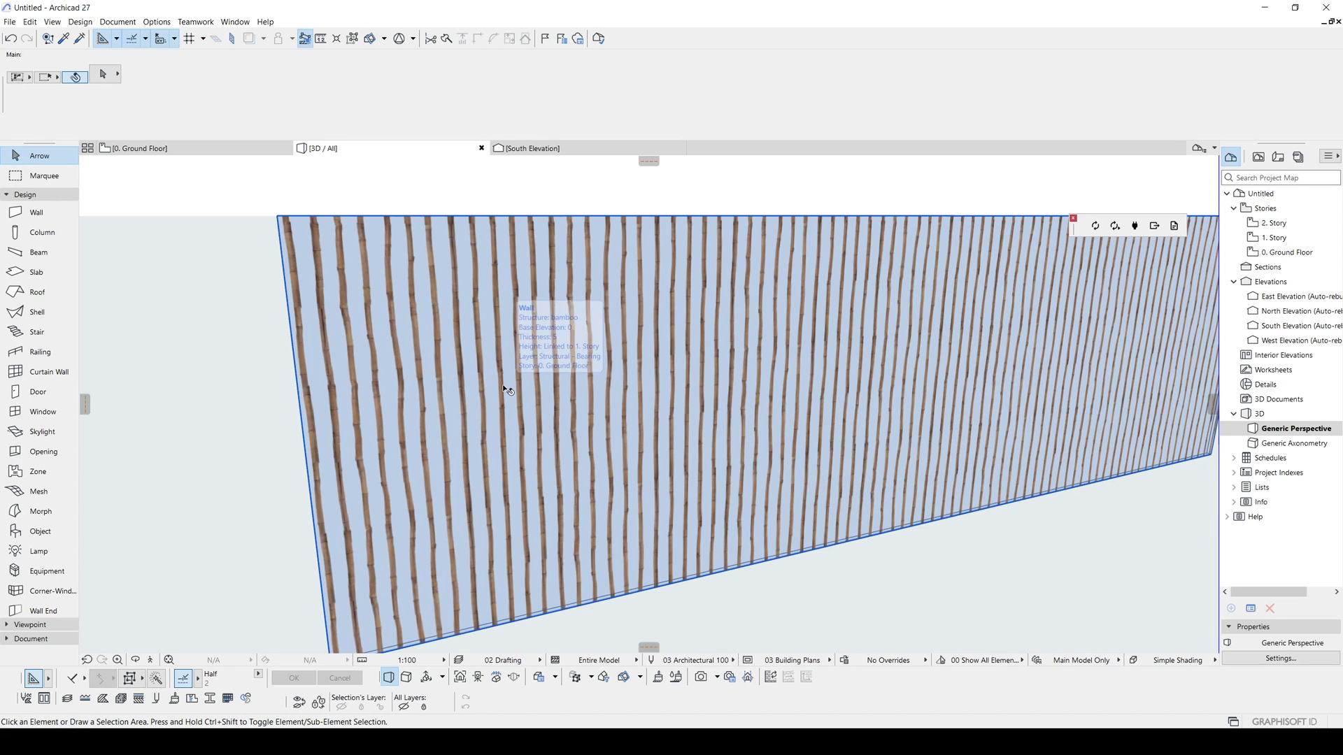
Create a new composite structure named BAMBOO WALL
{"action": "left_click", "coordinate": [155, 22]}
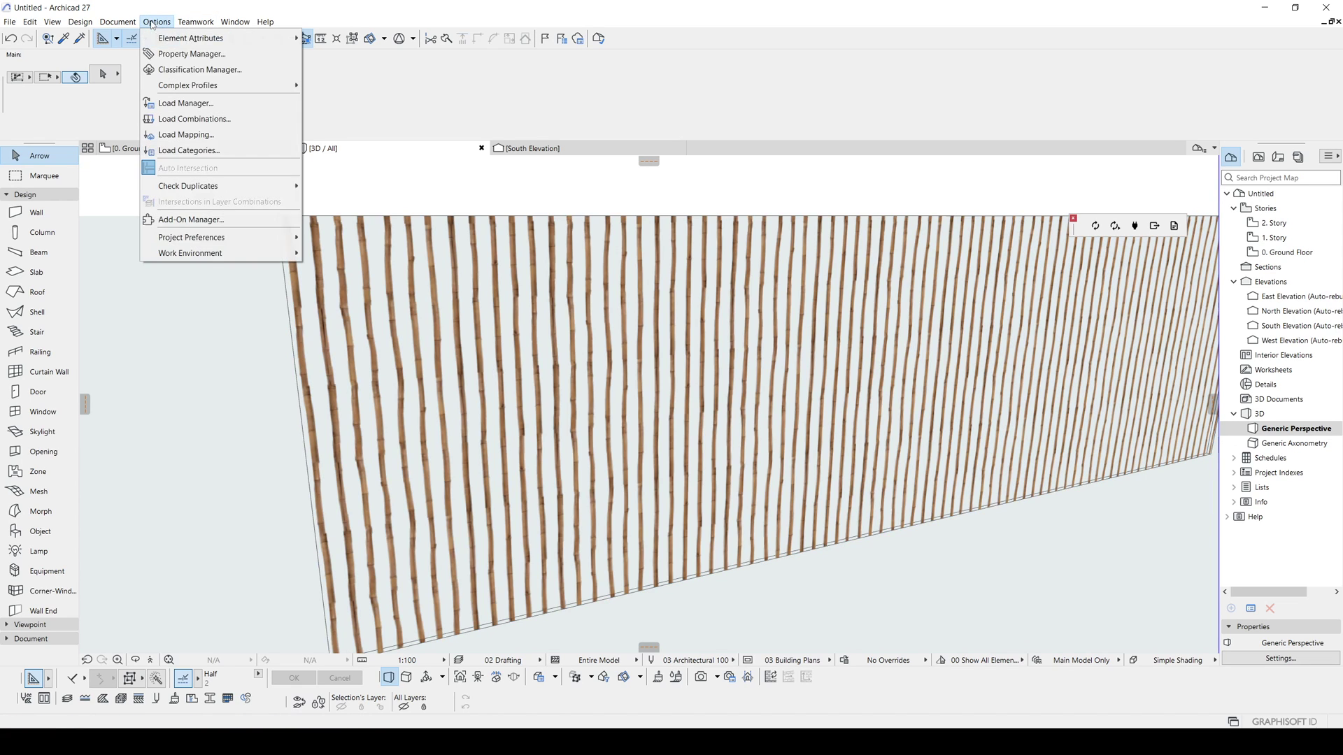
{"action": "mouse_move", "coordinate": [191, 38]}
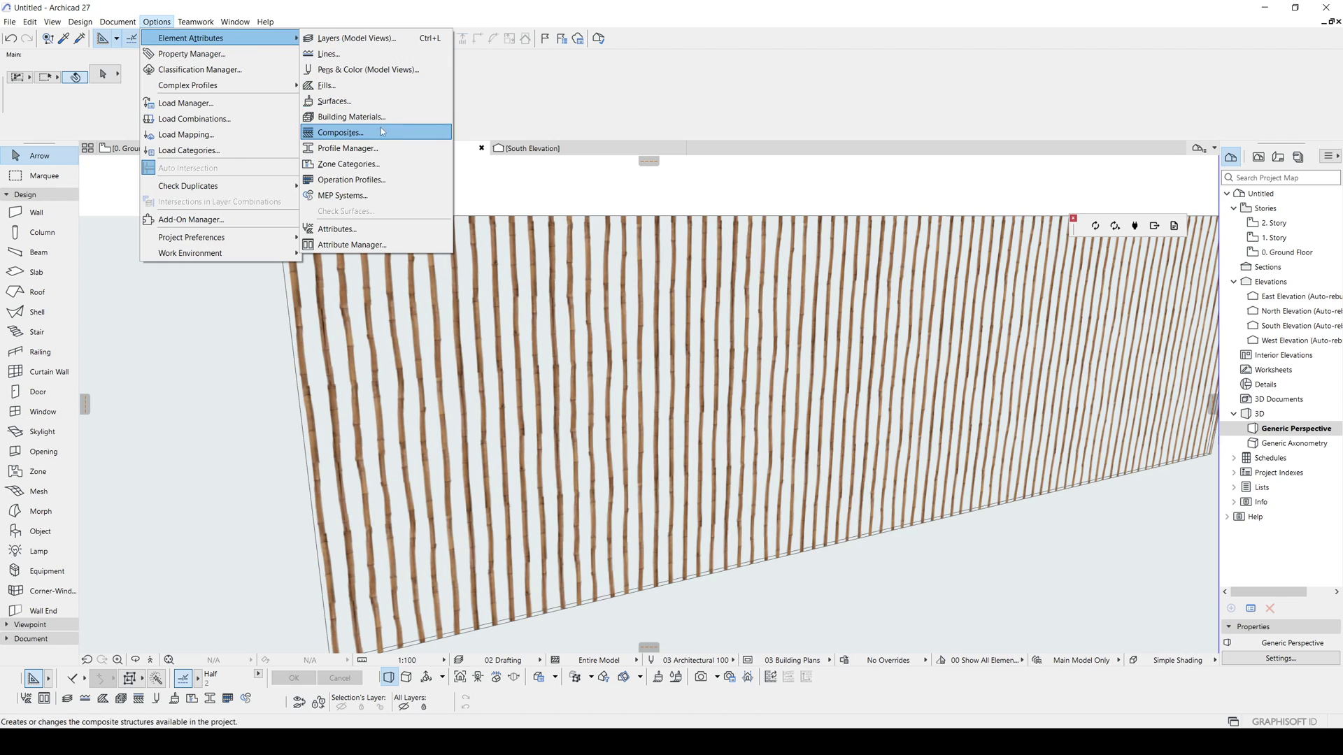
{"action": "left_click", "coordinate": [336, 133]}
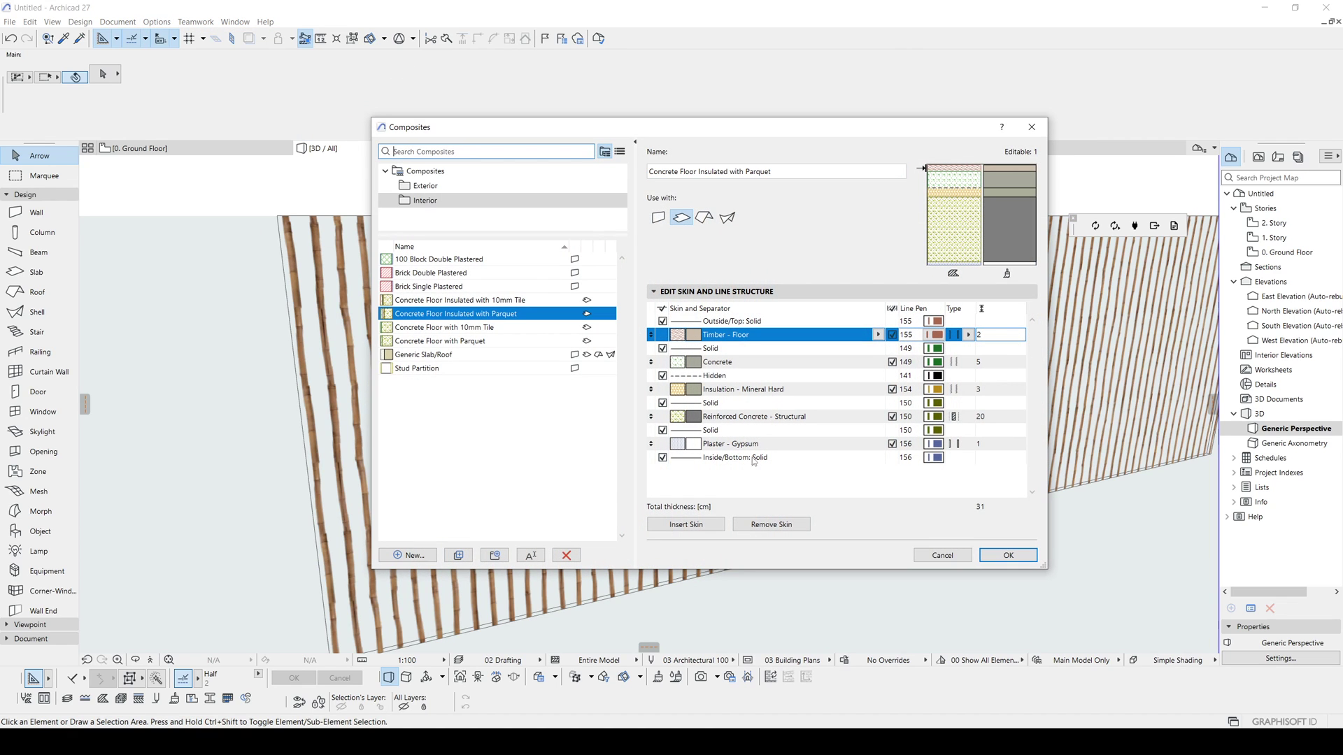
{"action": "left_click_drag", "start_coordinate": [668, 127], "coordinate": [705, 152]}
{"action": "left_click", "coordinate": [466, 512]}
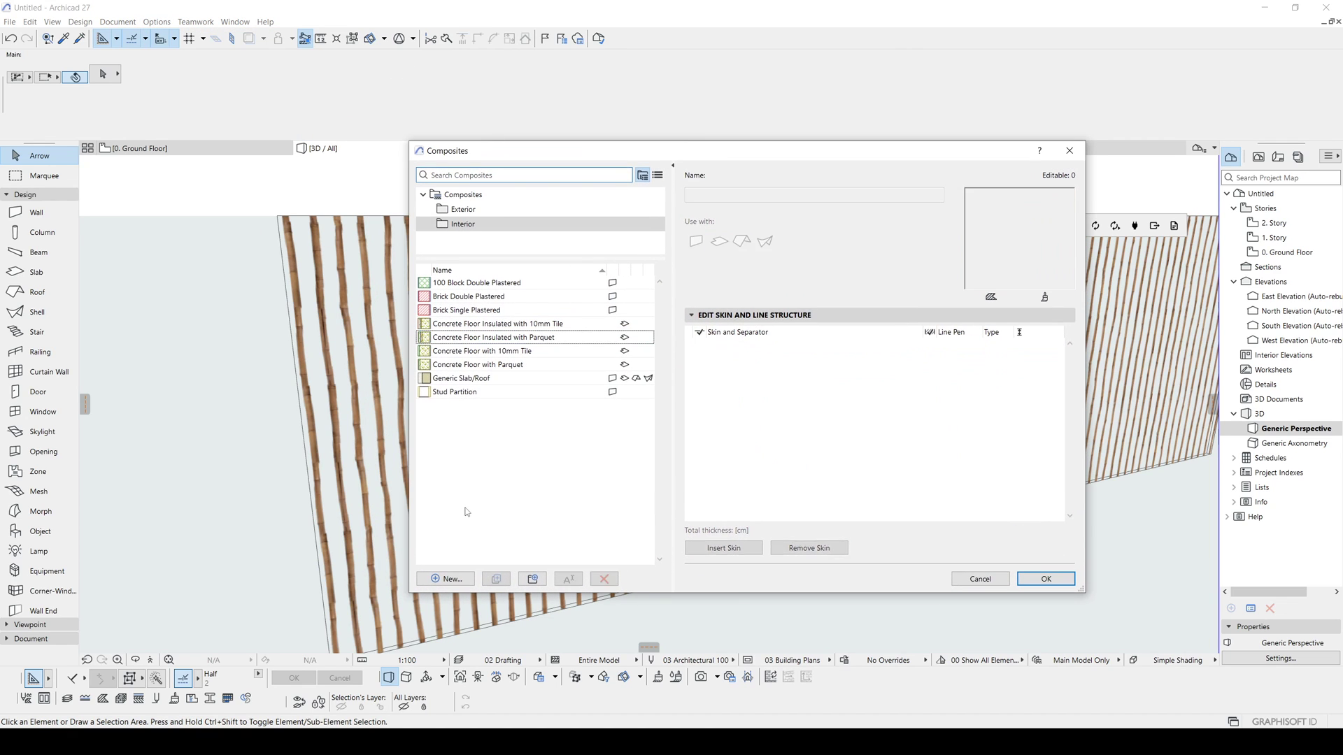
{"action": "left_click", "coordinate": [463, 577]}
{"action": "type", "text": "BAMBOO WALL"}
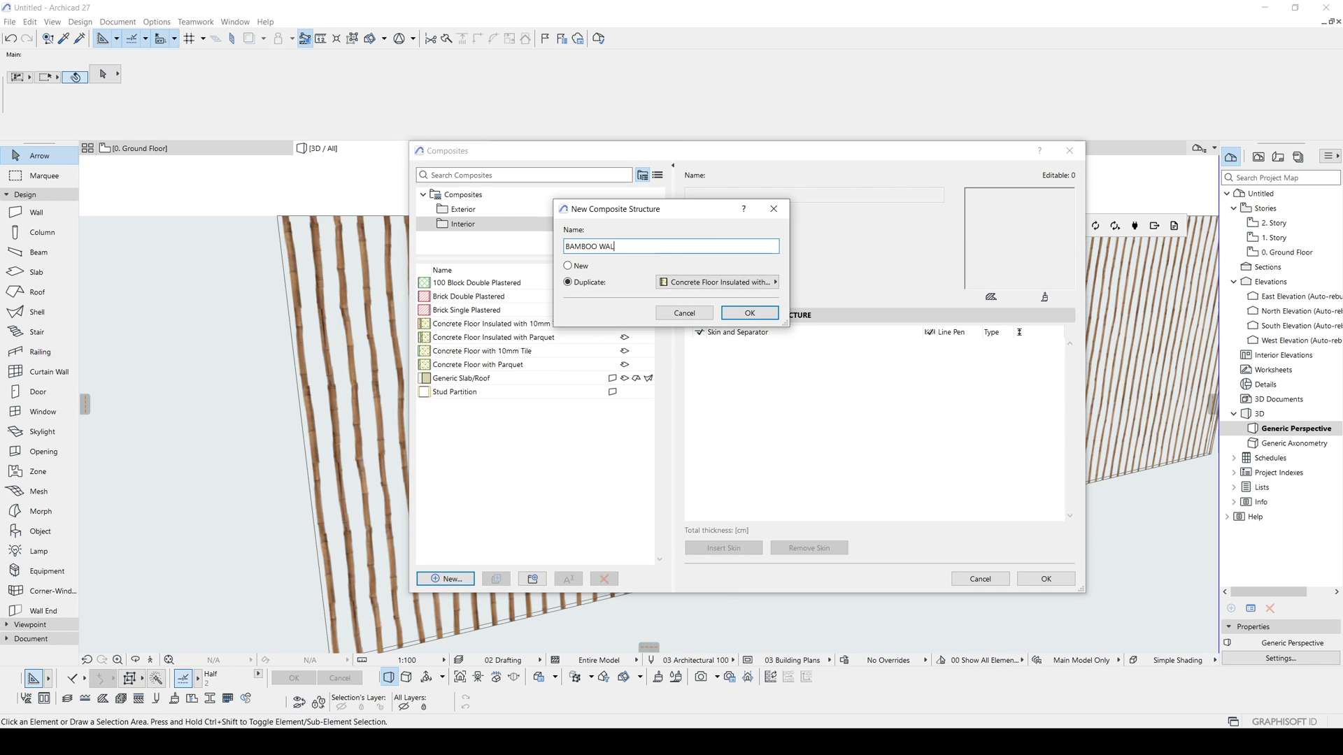
{"action": "key", "text": "Return"}
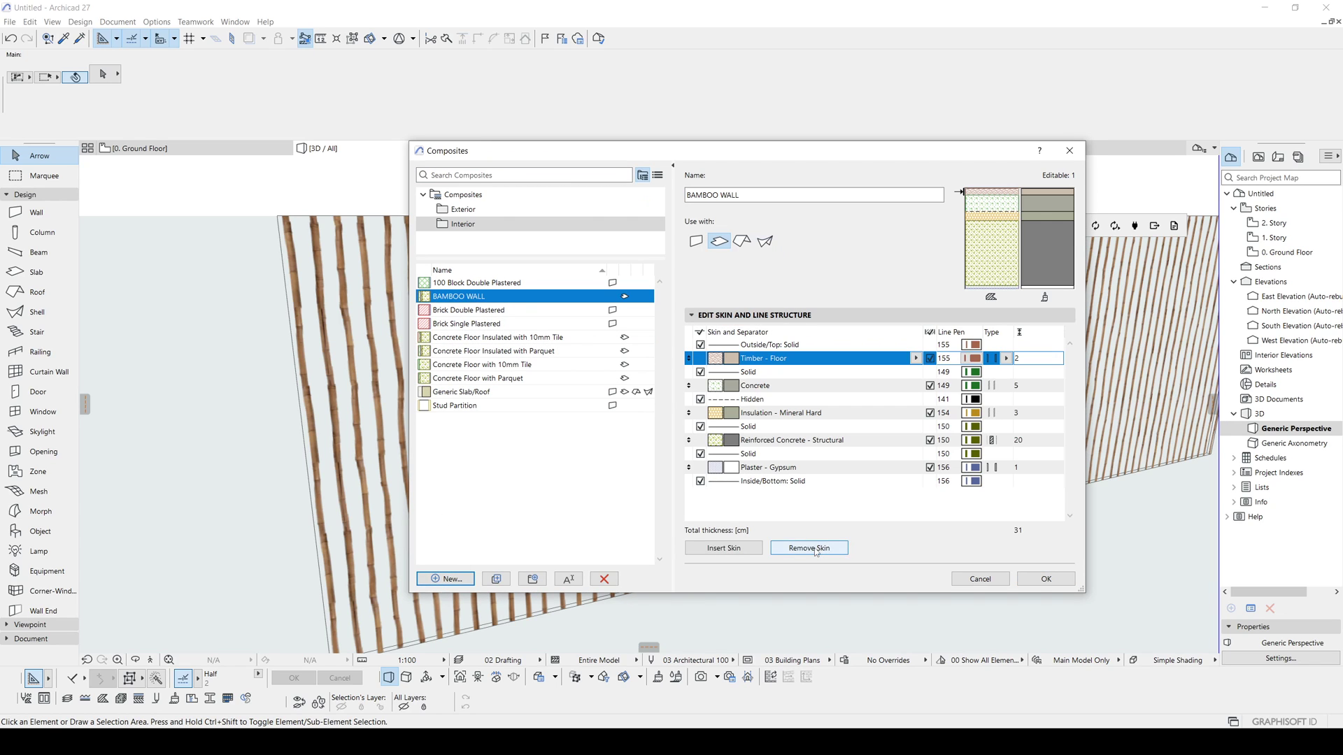
Remove the extra skins and make the first skin bamboo, 5 thick
{"action": "left_click", "coordinate": [816, 549]}
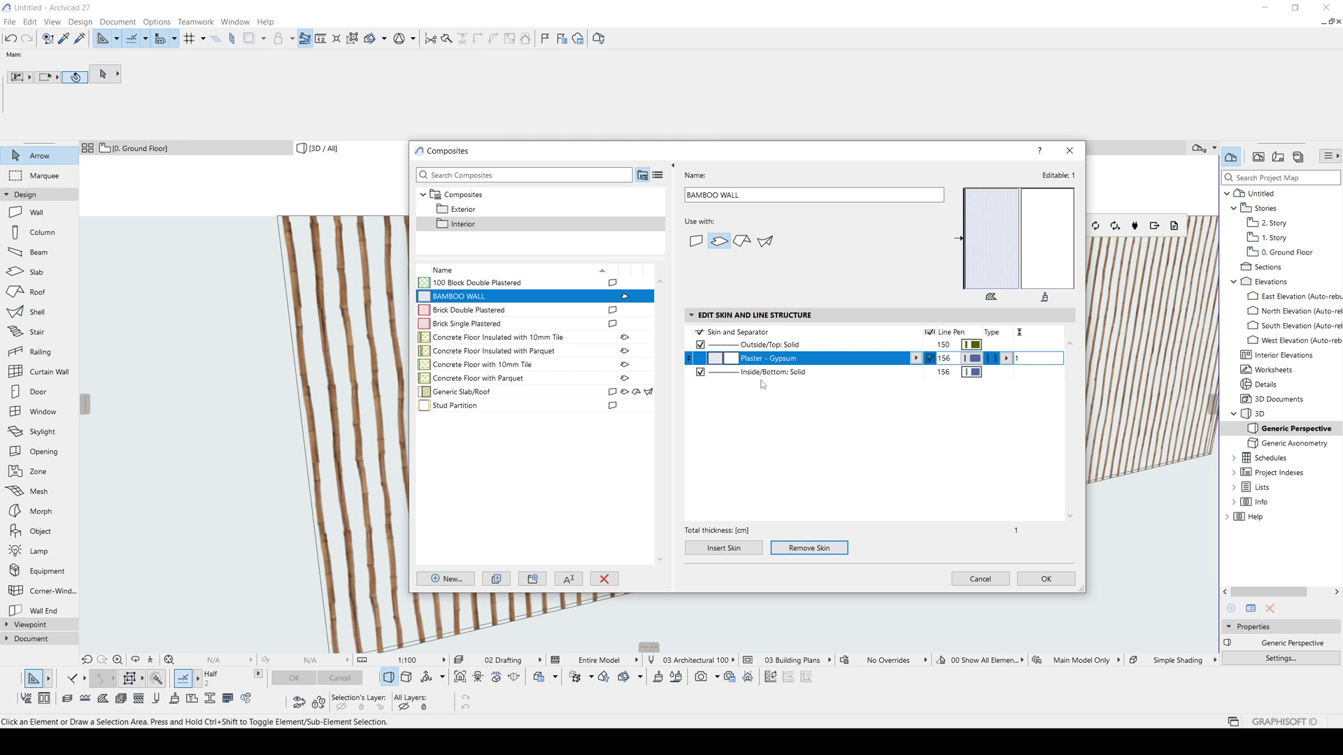
{"action": "left_click", "coordinate": [712, 553]}
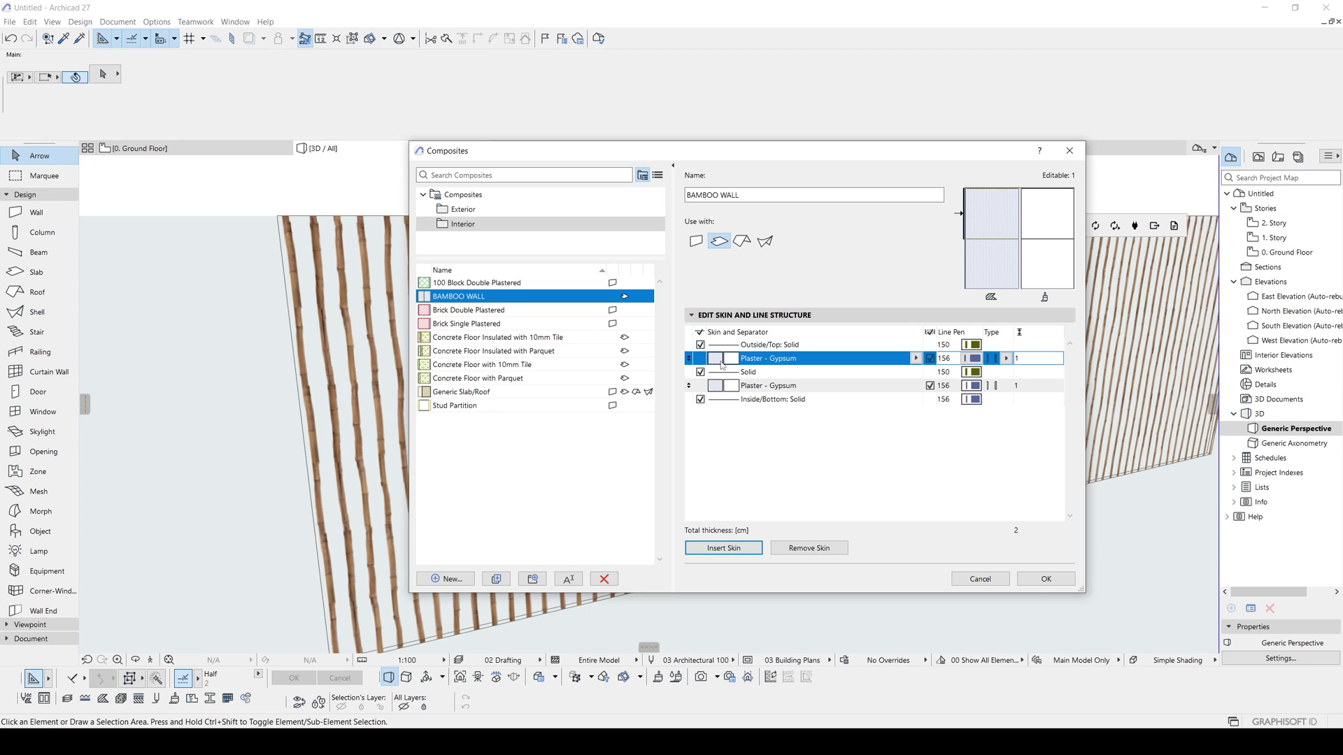
{"action": "left_click", "coordinate": [916, 358]}
{"action": "type", "text": "B"}
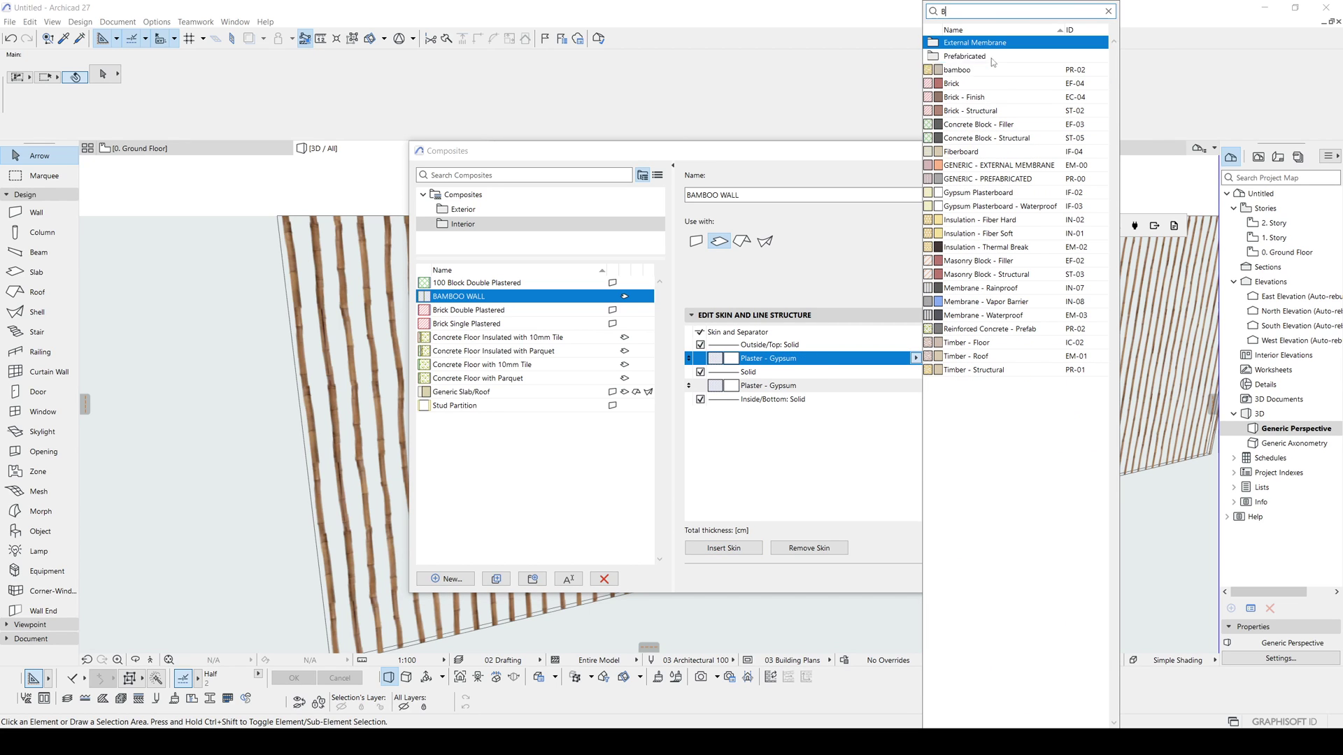
{"action": "left_click", "coordinate": [970, 70]}
{"action": "left_click", "coordinate": [1025, 358]}
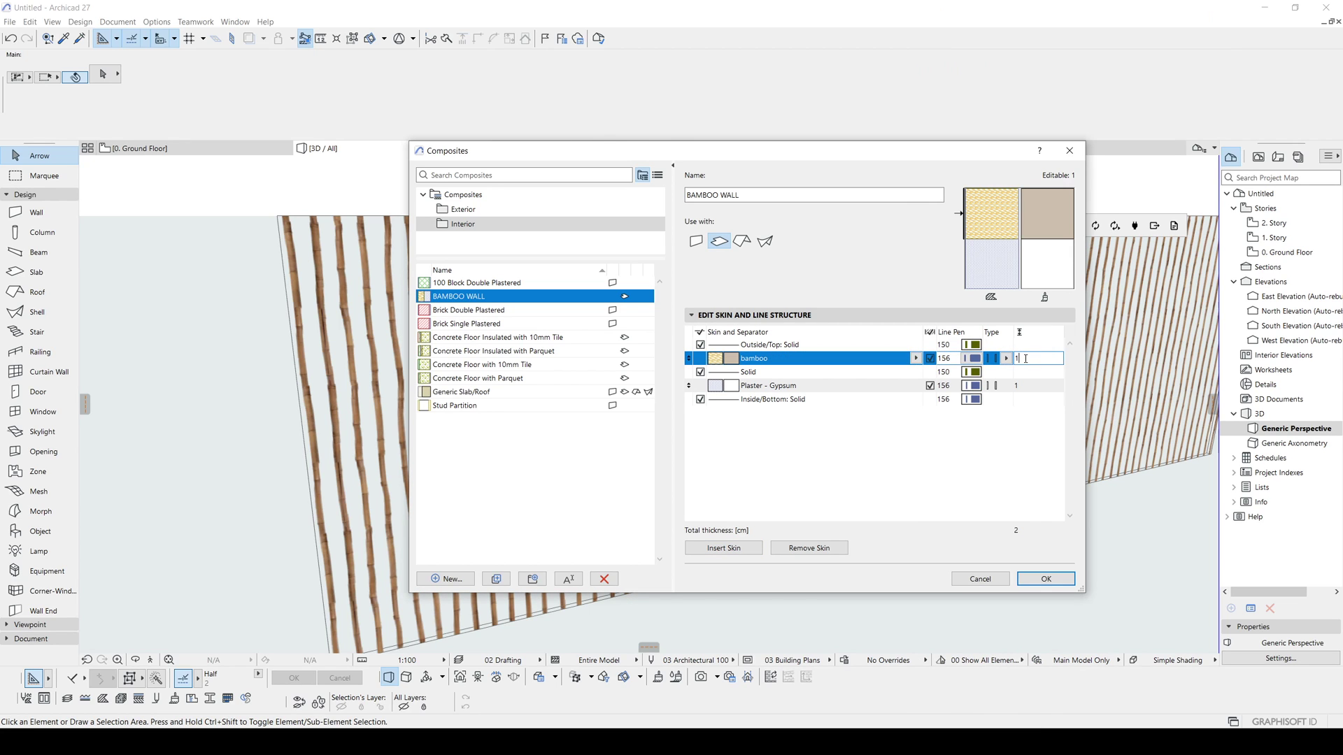
{"action": "key", "text": "Return"}
Replace the Plaster - Gypsum skin with Air Space, 5 thick
{"action": "left_click", "coordinate": [777, 387]}
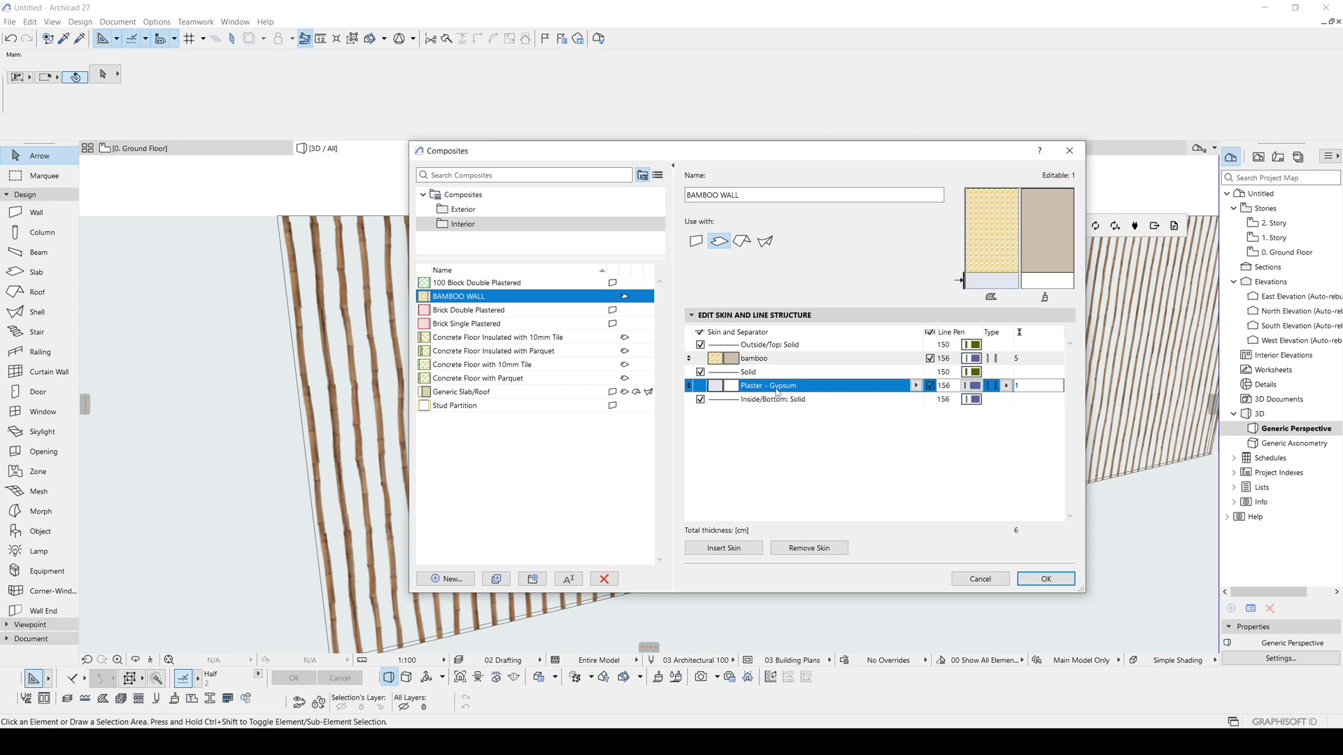
{"action": "left_click", "coordinate": [915, 386]}
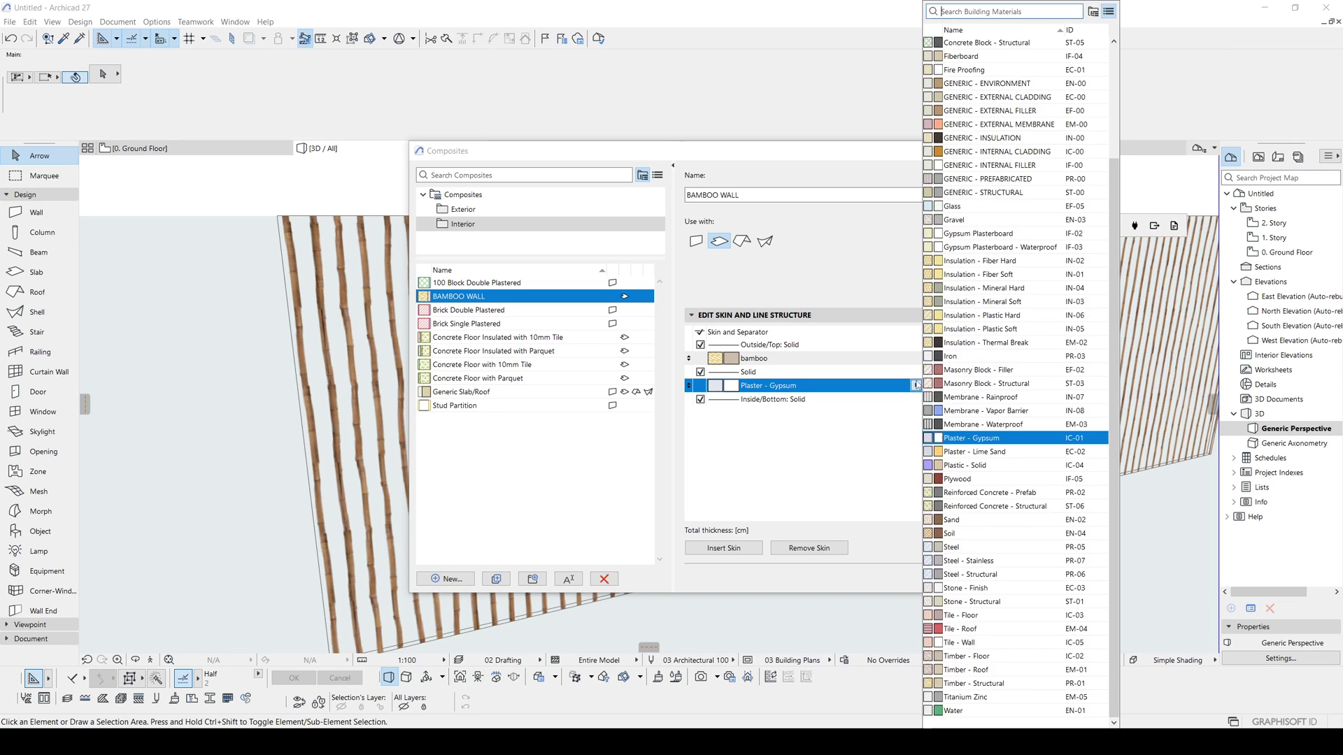
{"action": "type", "text": "Ai"}
{"action": "key", "text": "BackSpace"}
{"action": "key", "text": "BackSpace"}
{"action": "type", "text": "Ai"}
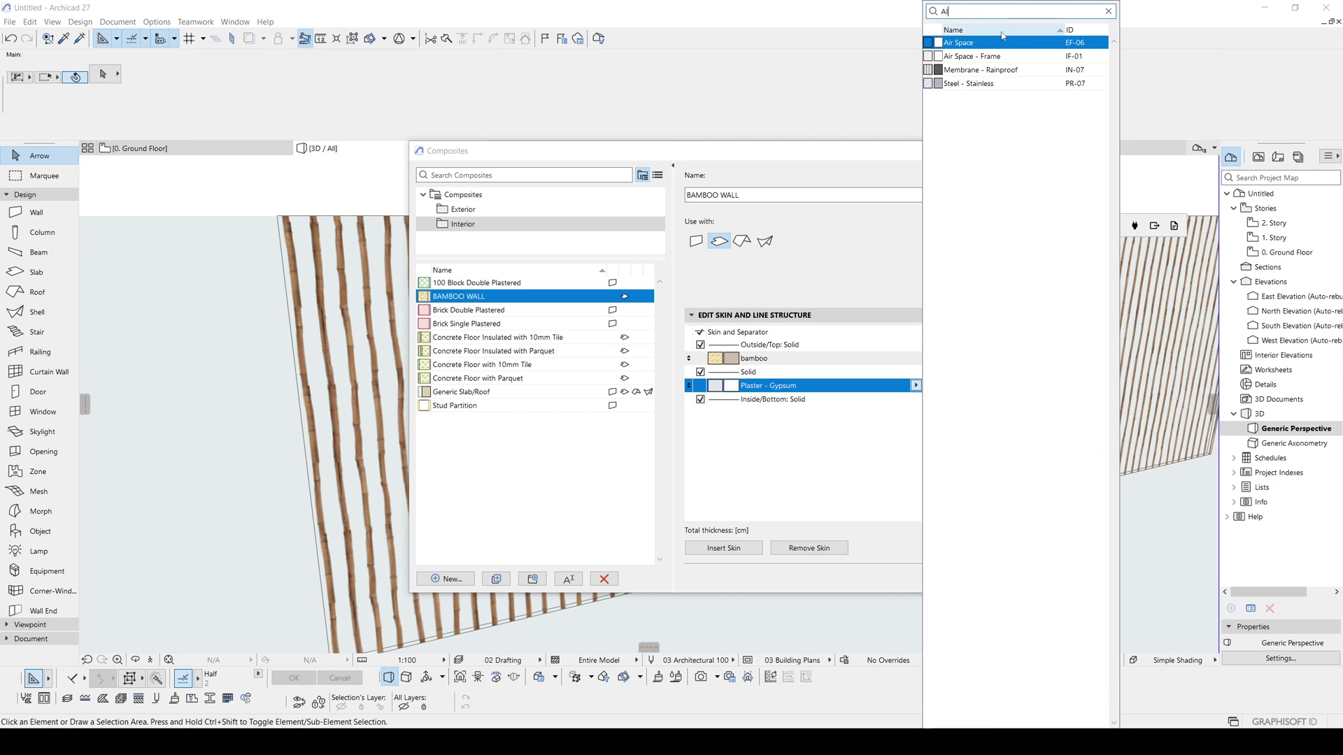
{"action": "left_click", "coordinate": [984, 43]}
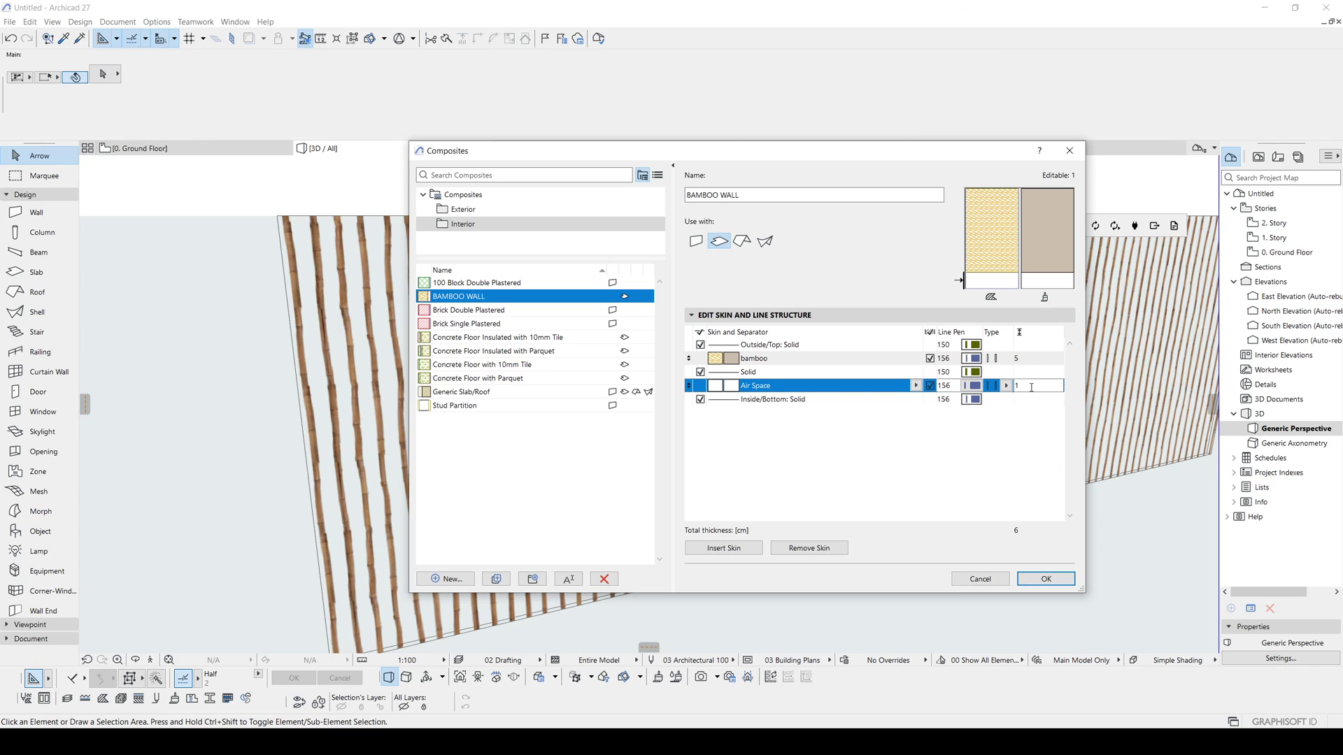
{"action": "type", "text": "5"}
{"action": "key", "text": "Return"}
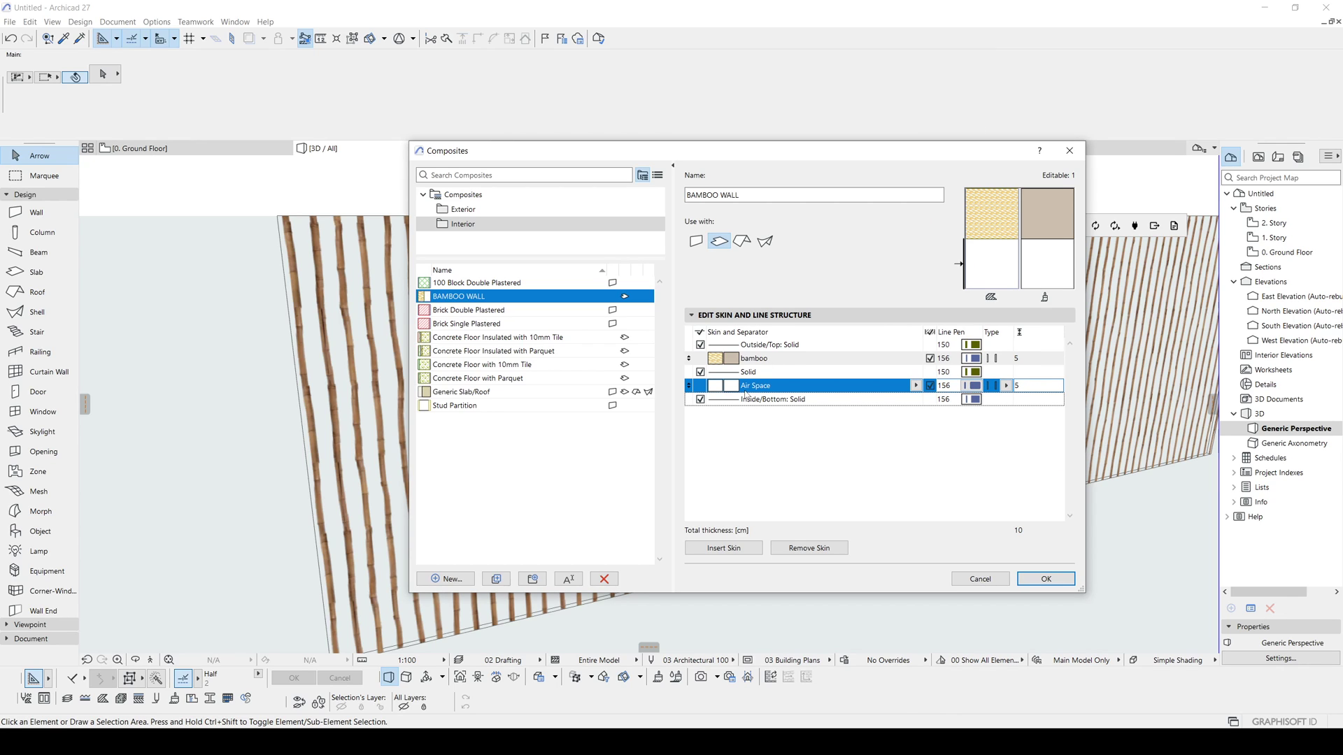
Add a second bamboo skin and move it below the air space
{"action": "left_click", "coordinate": [732, 364]}
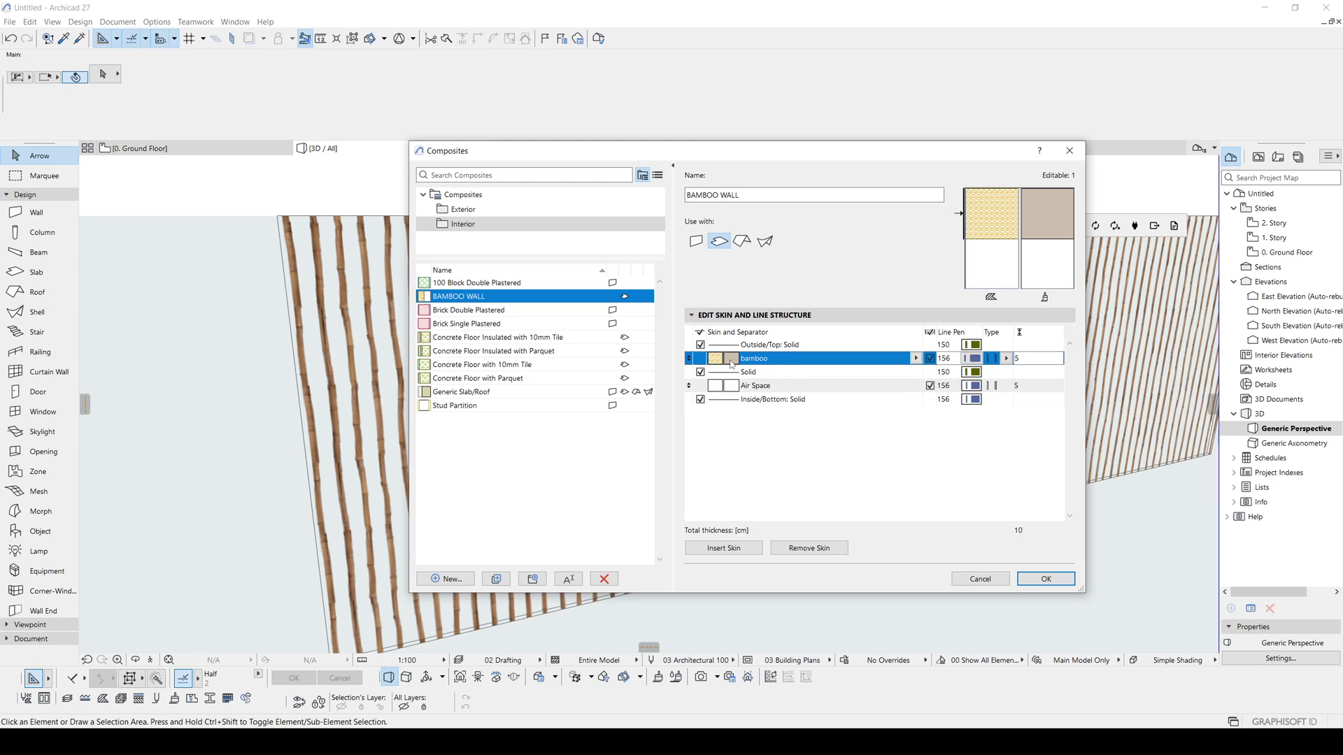
{"action": "left_click", "coordinate": [713, 553]}
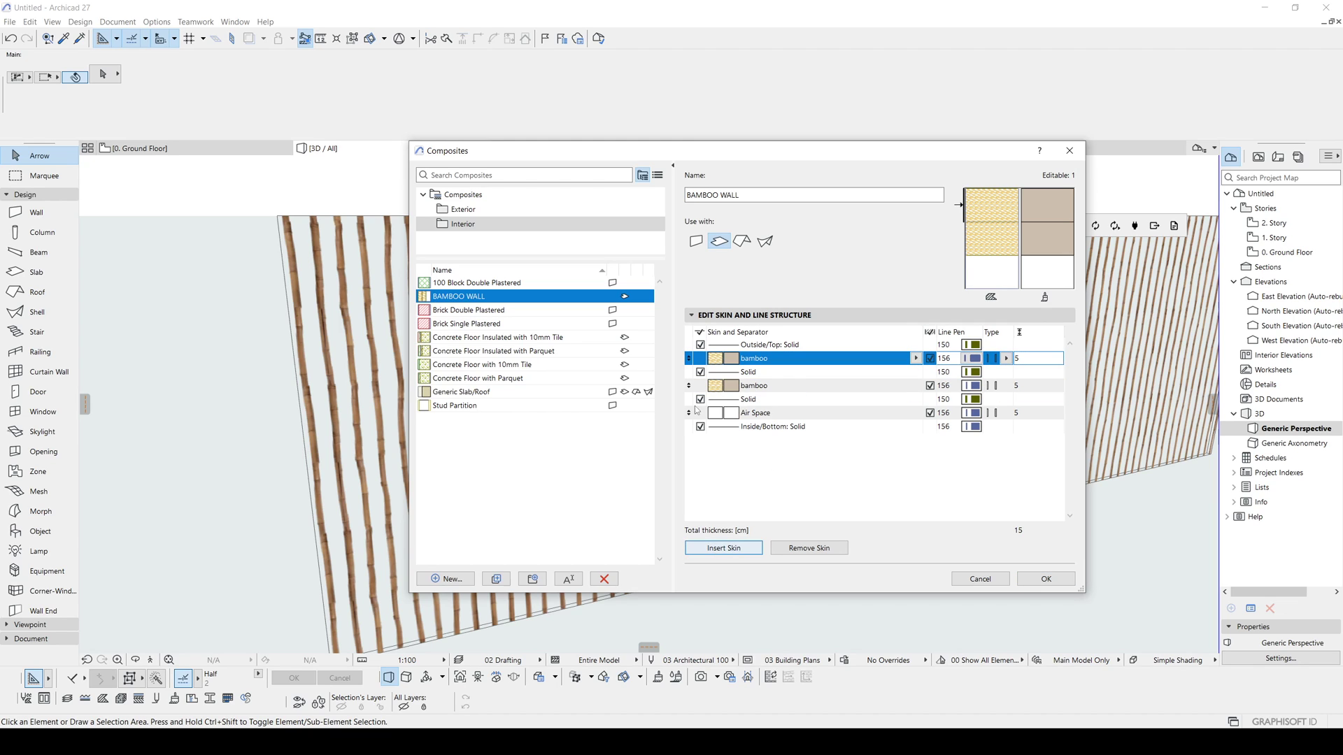
{"action": "left_click", "coordinate": [738, 388]}
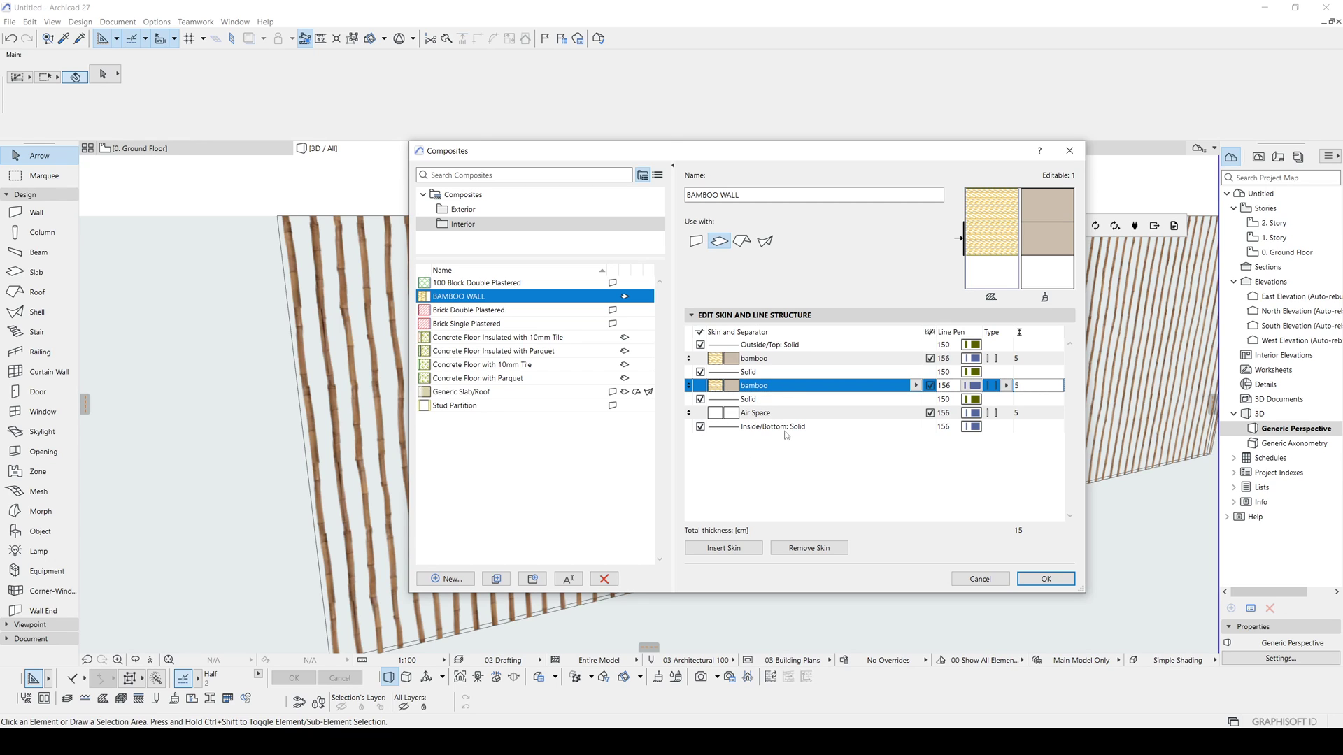
{"action": "left_click", "coordinate": [689, 386]}
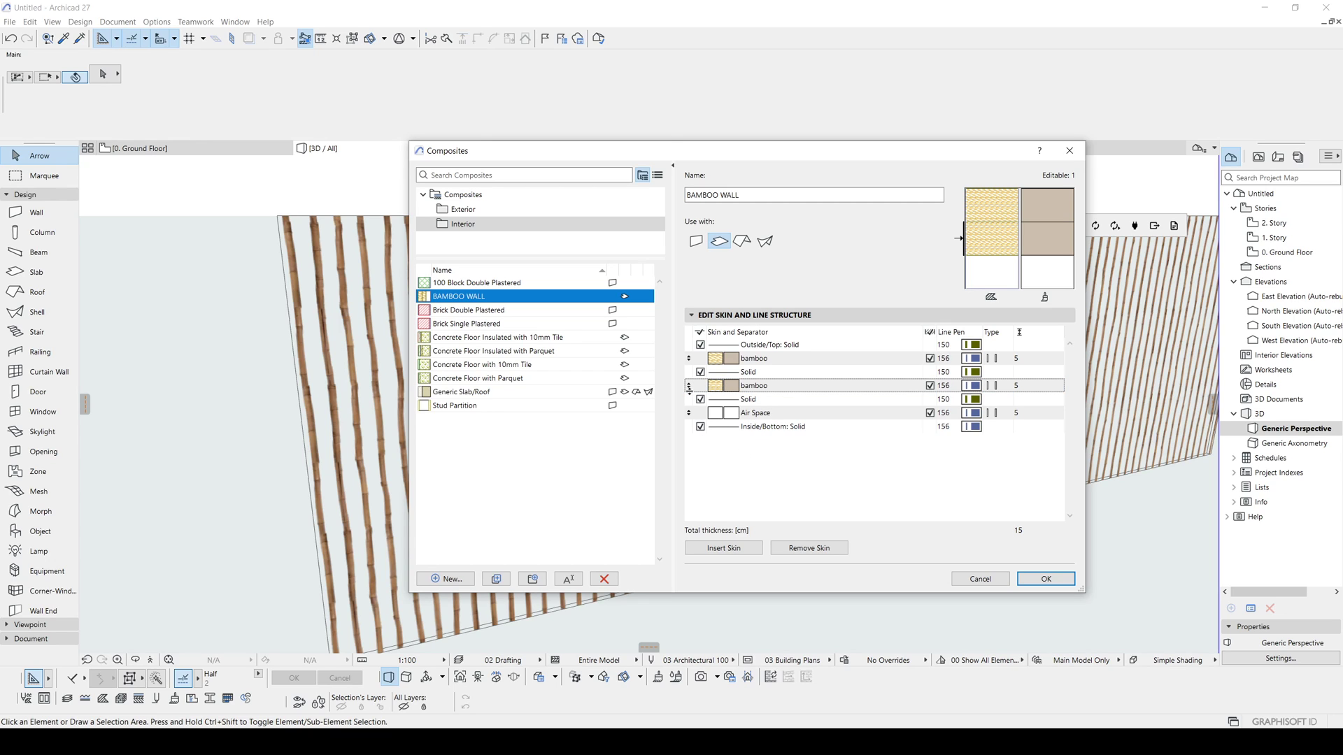
{"action": "mouse_move", "coordinate": [688, 399]}
{"action": "left_mouse_down"}
{"action": "mouse_move", "coordinate": [688, 427]}
{"action": "mouse_move", "coordinate": [690, 413]}
{"action": "left_mouse_up"}
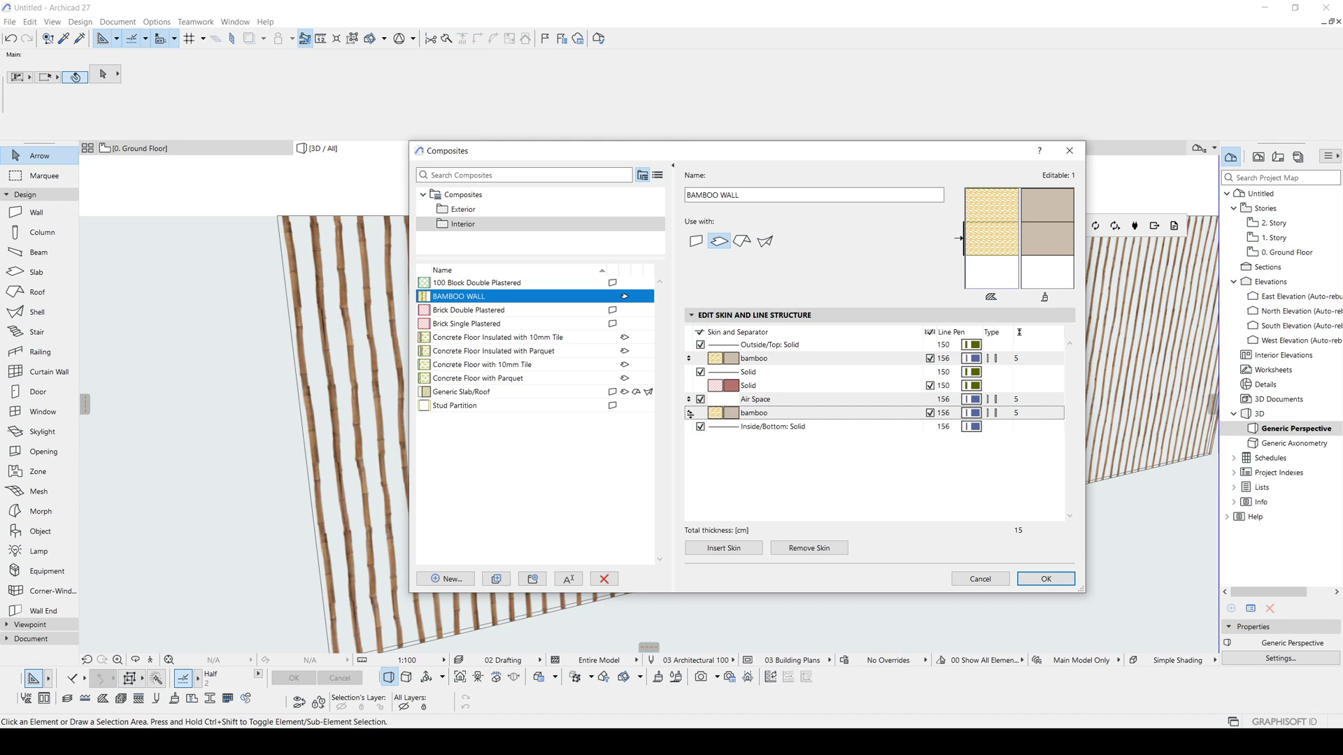
{"action": "left_click", "coordinate": [688, 413]}
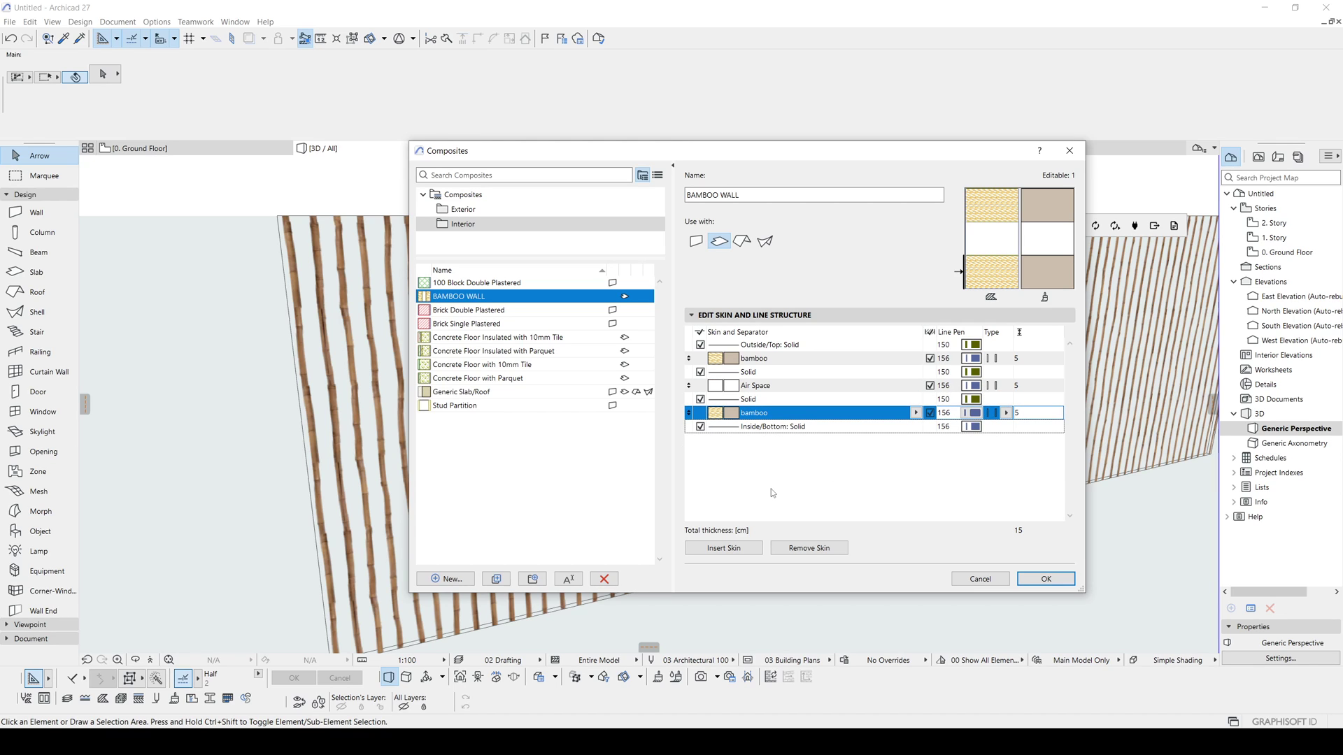
Set both bamboo skins to Core and the Air Space skin to Other
{"action": "left_click", "coordinate": [1005, 412]}
{"action": "left_click", "coordinate": [1032, 426]}
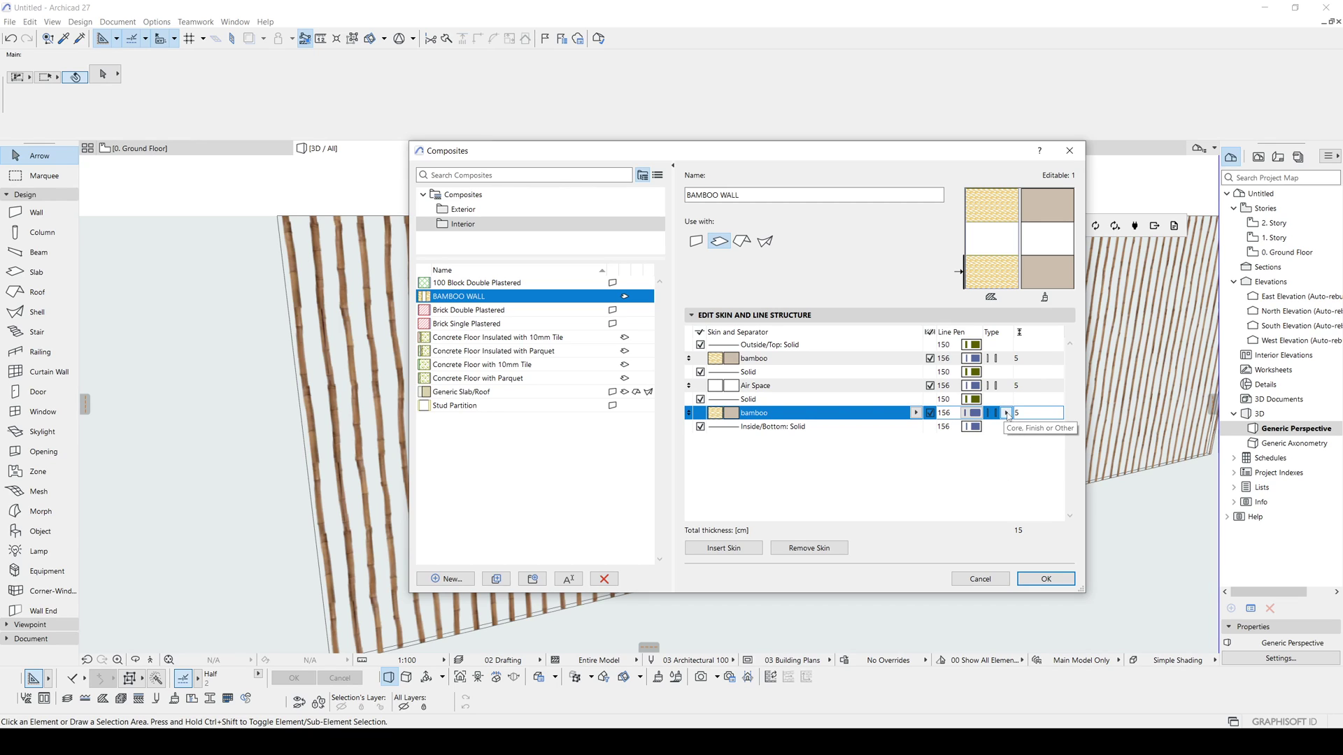
{"action": "left_click", "coordinate": [1006, 412]}
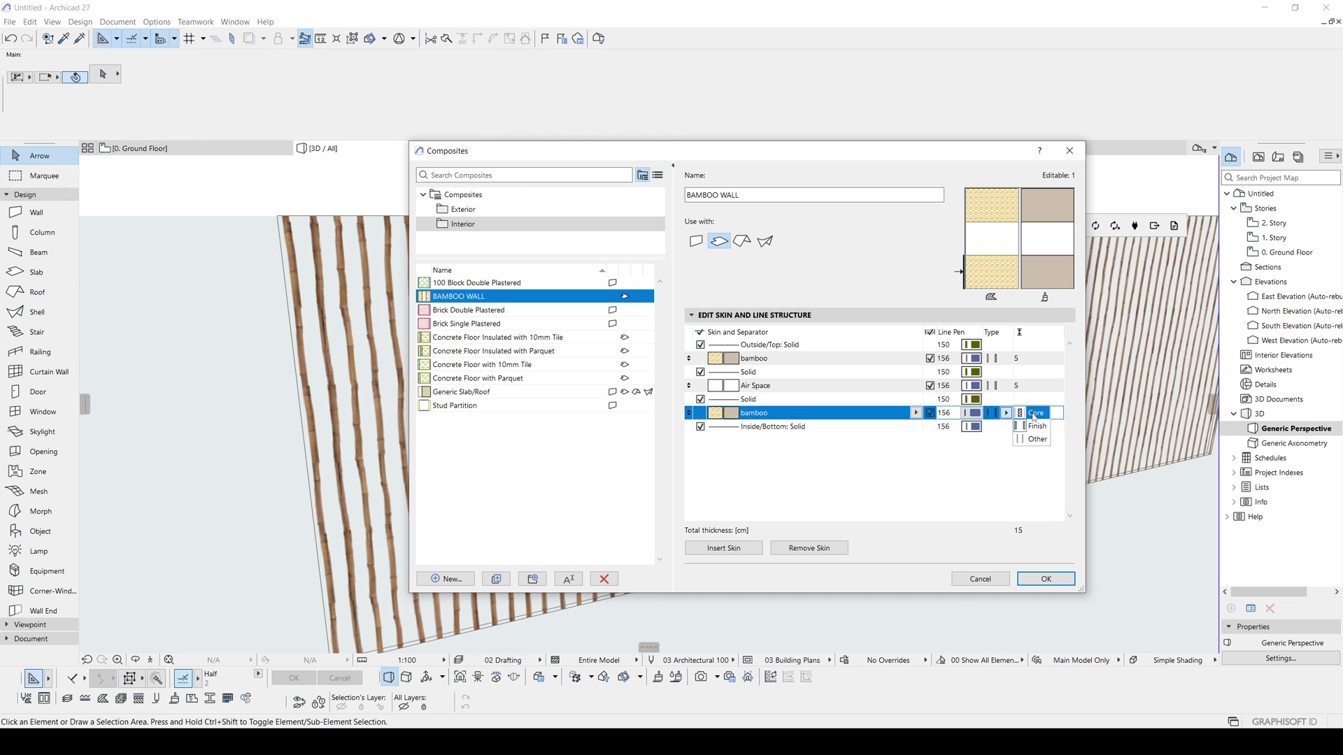
{"action": "left_click", "coordinate": [1031, 416]}
{"action": "left_click", "coordinate": [1003, 386]}
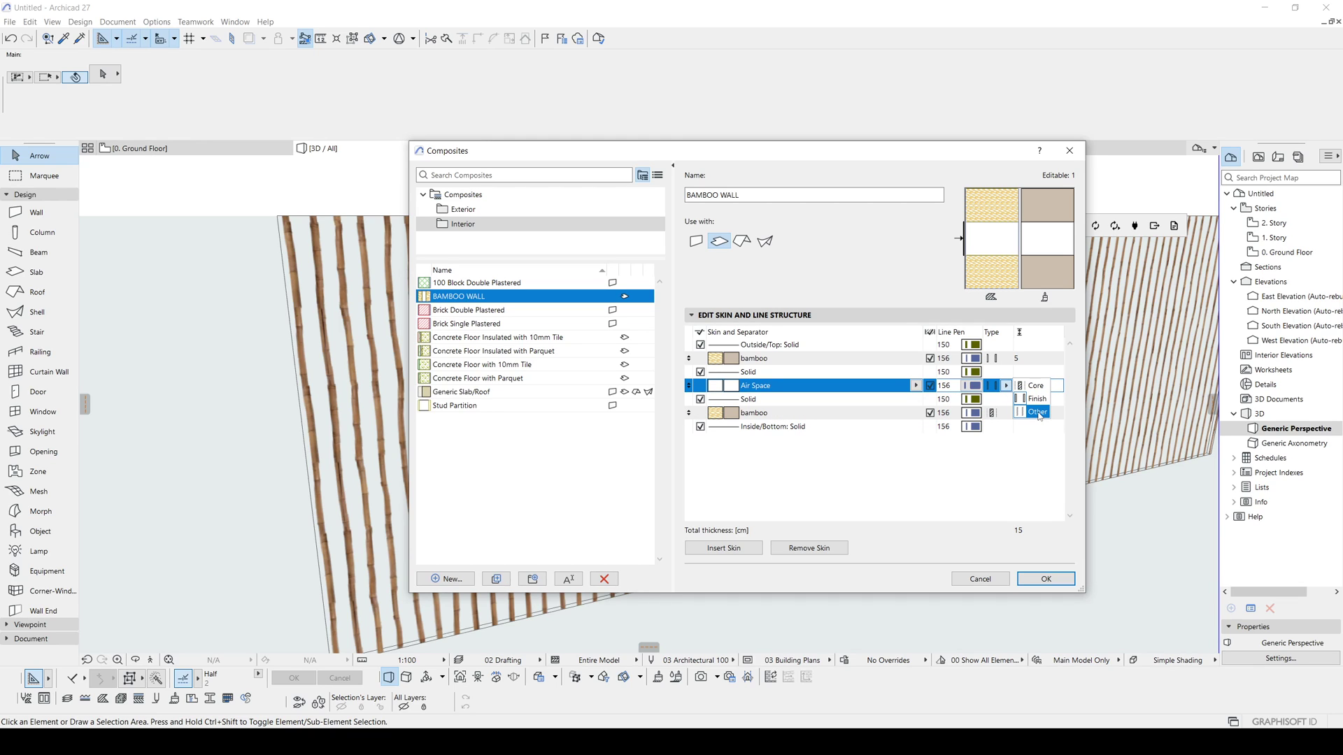
{"action": "left_click", "coordinate": [1038, 412]}
{"action": "left_click", "coordinate": [1006, 359]}
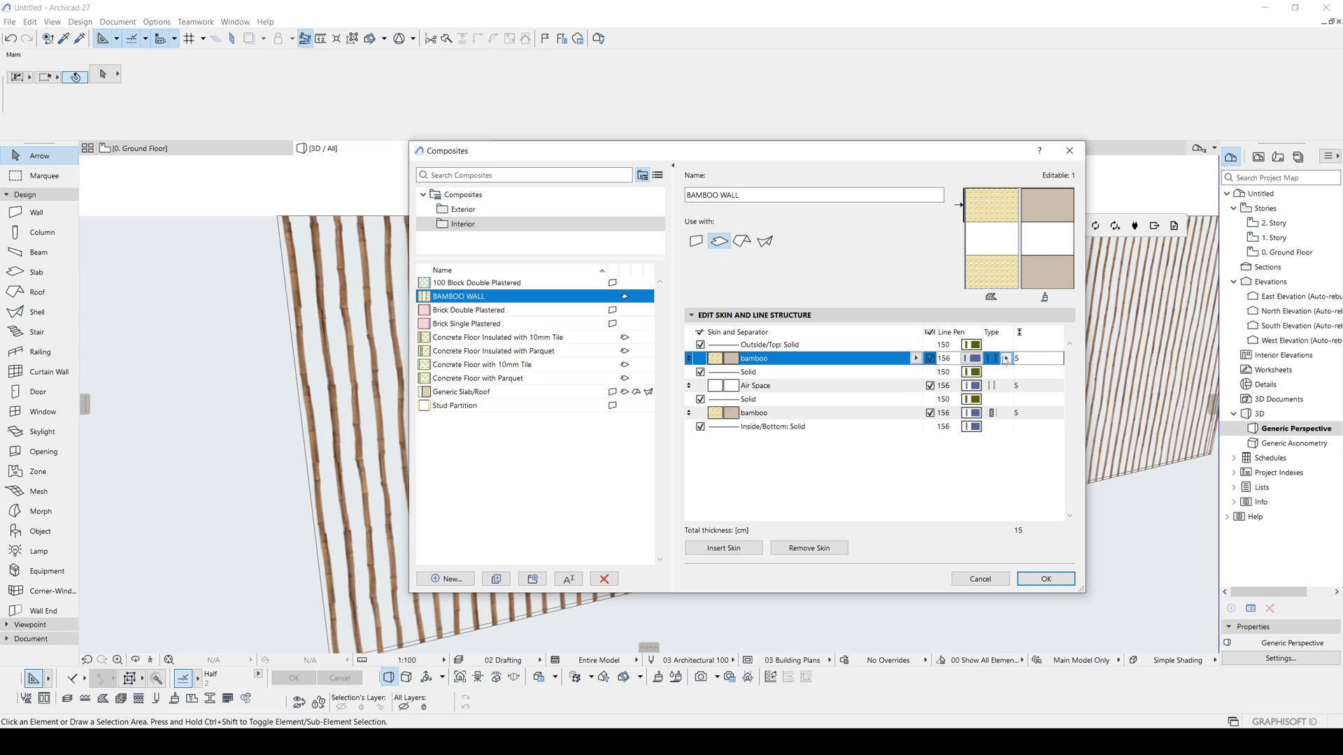
{"action": "left_click", "coordinate": [1024, 358]}
{"action": "left_click", "coordinate": [965, 346]}
Use pen 27 for BAMBOO WALL's outer face, skin outlines and separator lines
{"action": "left_click", "coordinate": [971, 346]}
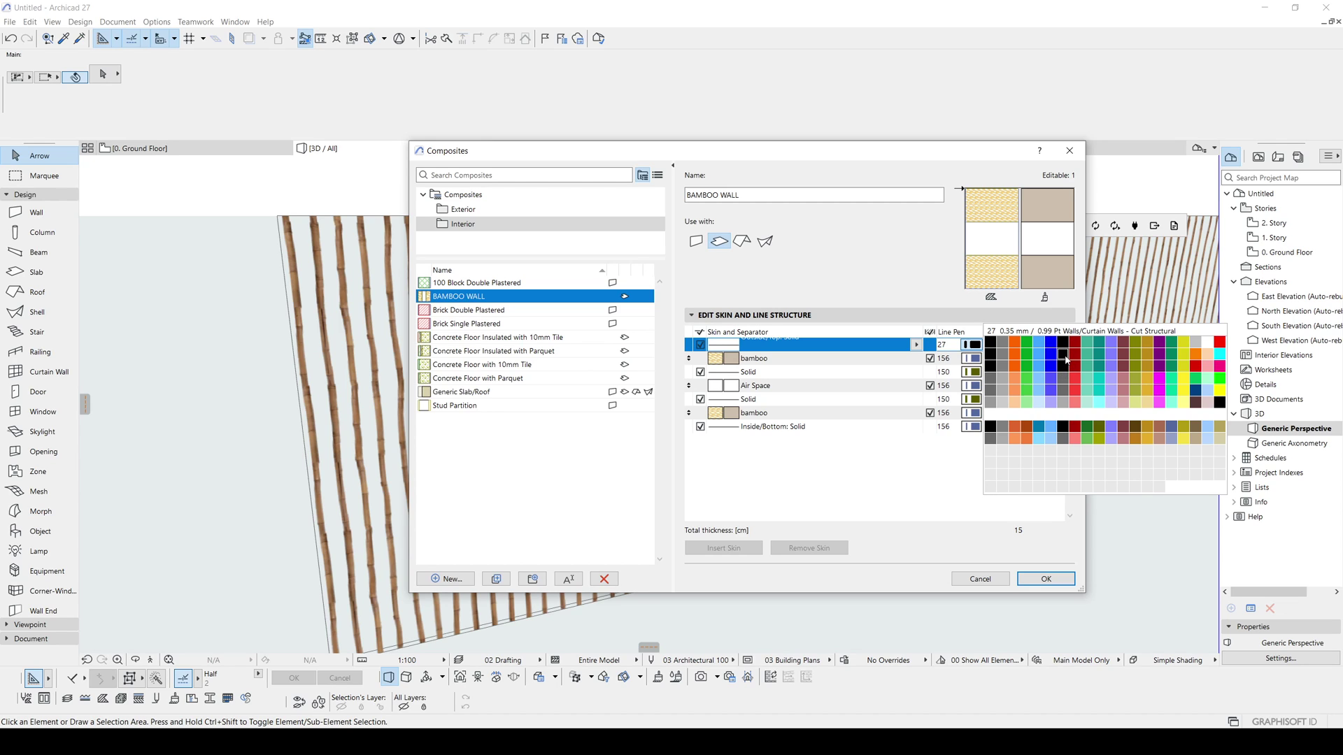
{"action": "left_click", "coordinate": [1066, 359]}
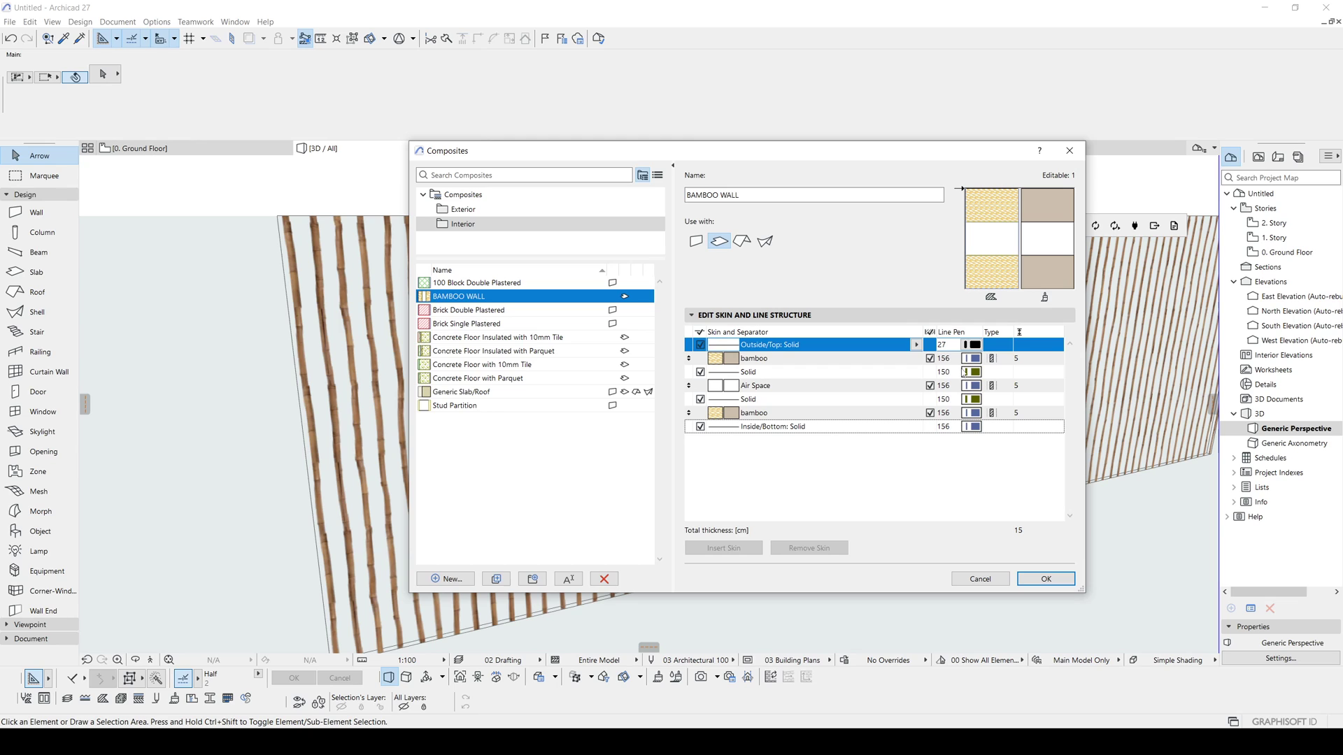
{"action": "left_click", "coordinate": [944, 358]}
{"action": "type", "text": "27"}
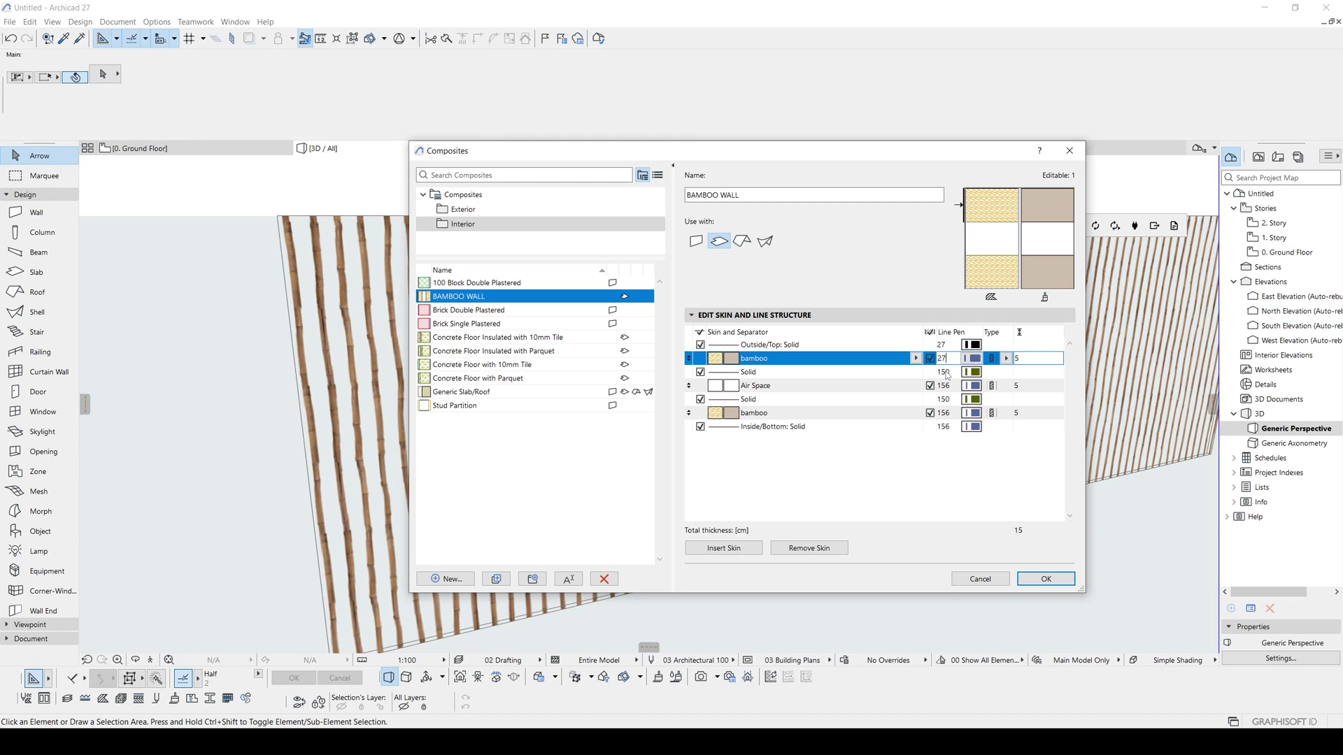
{"action": "left_click", "coordinate": [954, 371]}
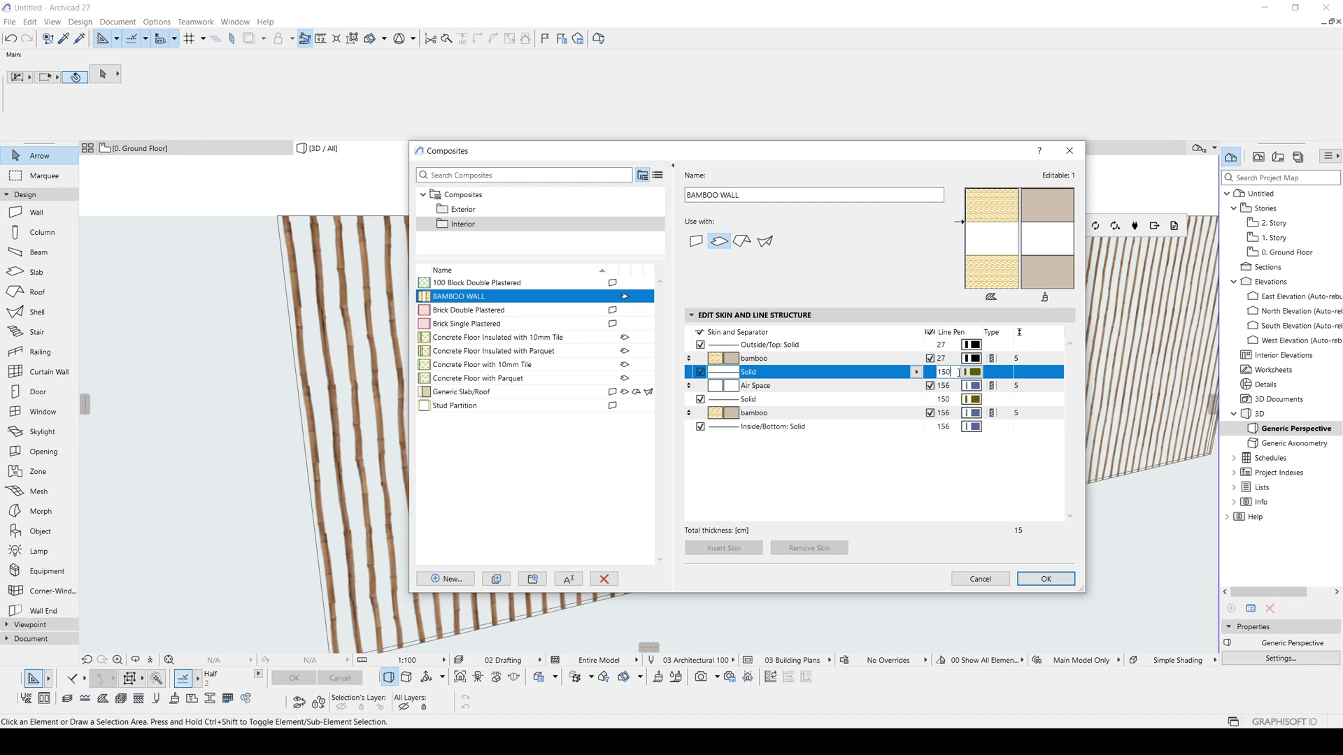
{"action": "type", "text": "27"}
{"action": "left_click", "coordinate": [938, 385]}
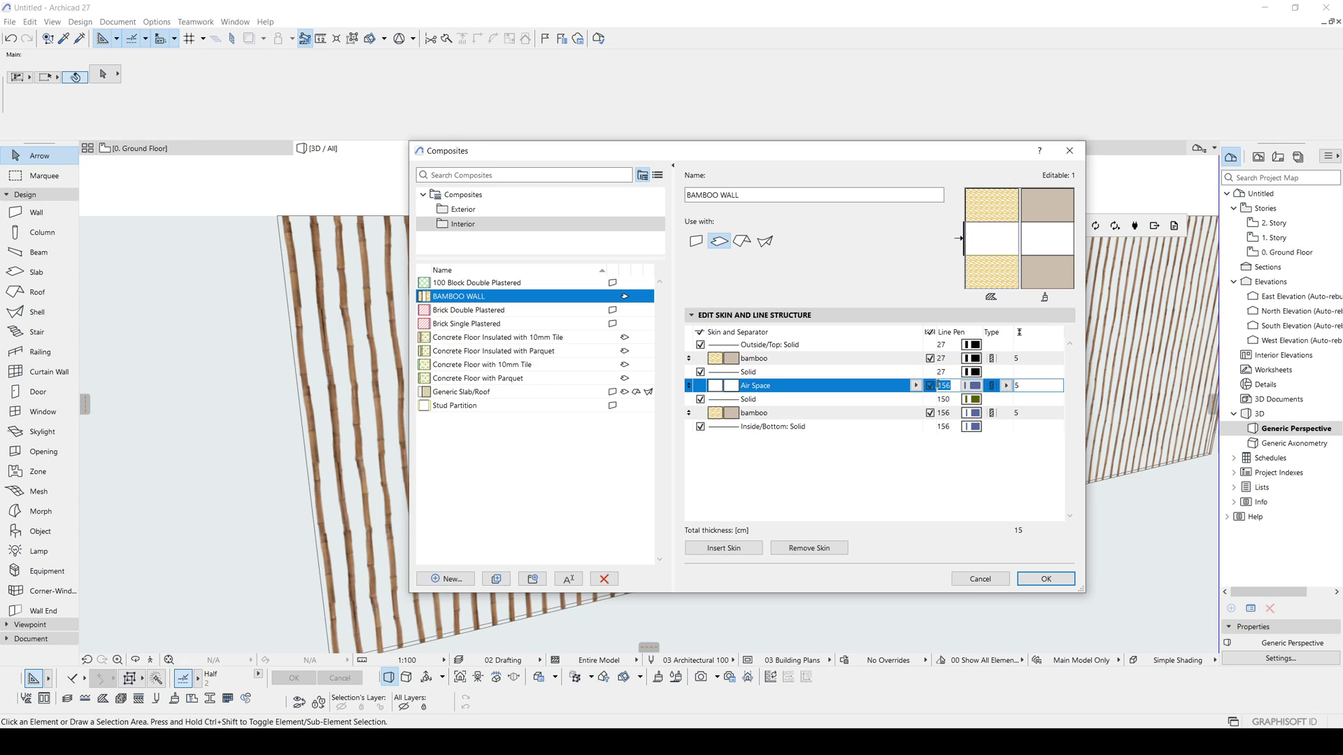
{"action": "type", "text": "27"}
{"action": "left_click", "coordinate": [939, 398]}
{"action": "type", "text": "27"}
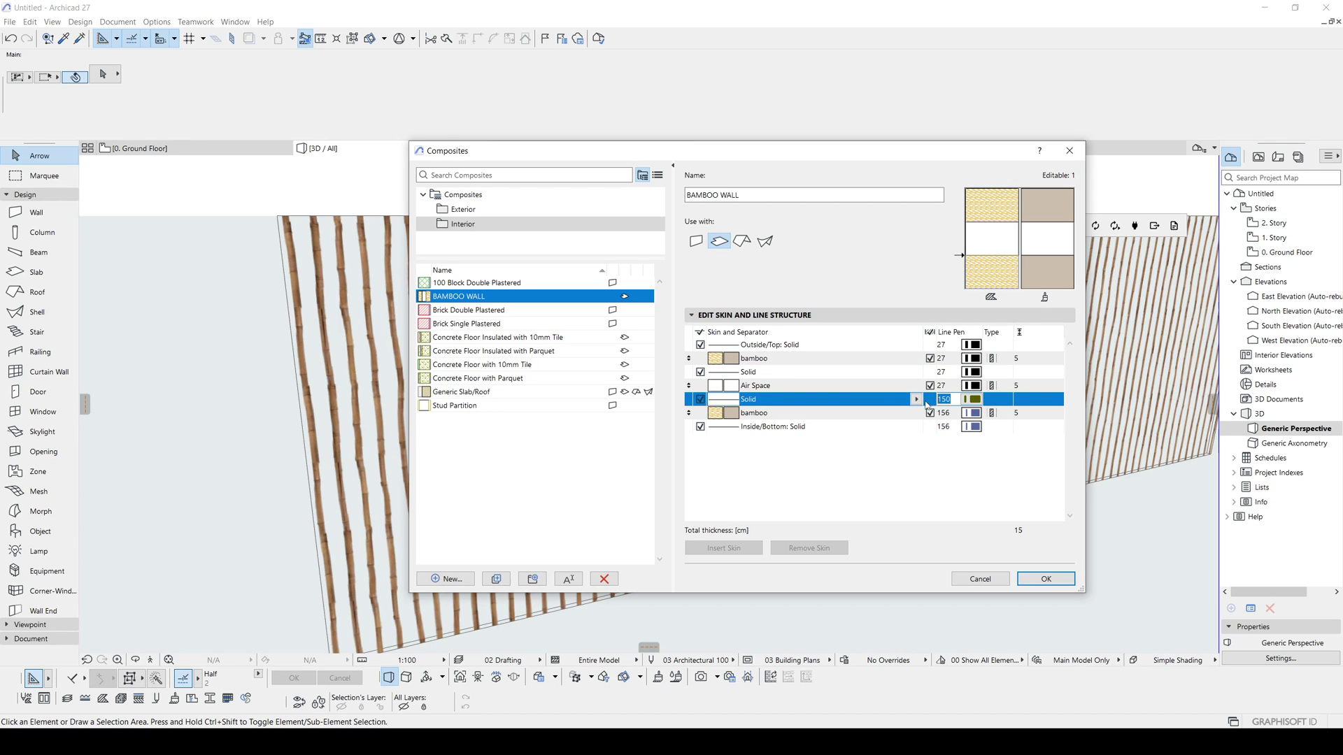
{"action": "left_click", "coordinate": [941, 413]}
{"action": "left_click", "coordinate": [940, 426]}
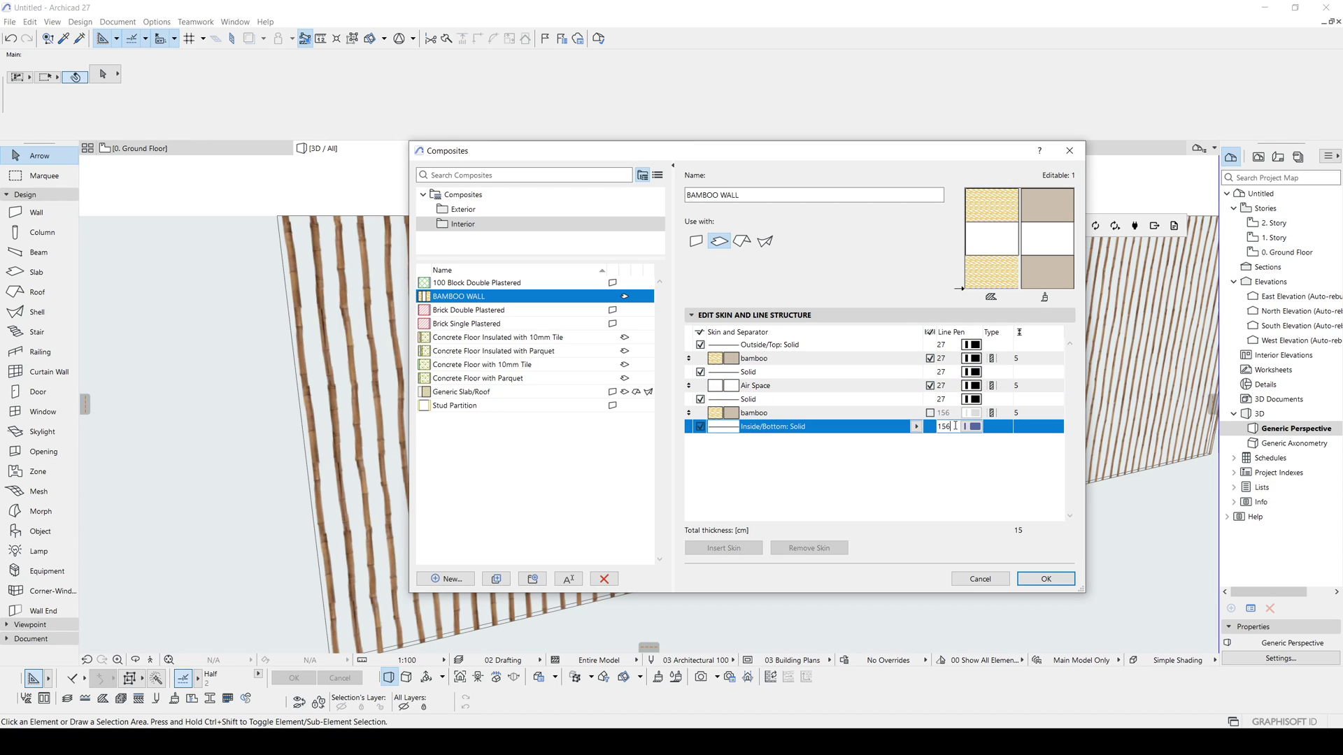
{"action": "type", "text": "27"}
{"action": "key", "text": "Return"}
Enable BAMBOO WALL for use with walls and roofs
{"action": "left_click", "coordinate": [696, 240]}
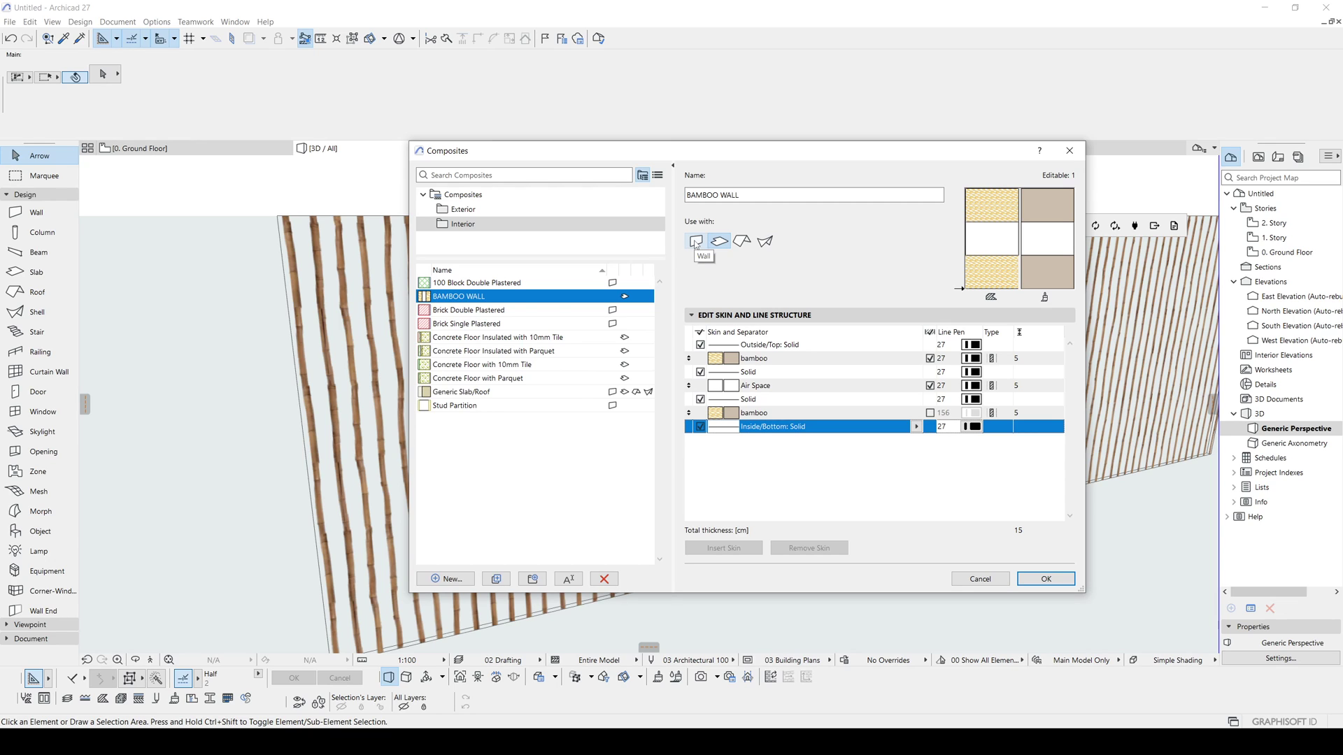
{"action": "left_click", "coordinate": [744, 243]}
Change the wall's structure to the Interior composite BAMBOO WALL
{"action": "left_click", "coordinate": [1045, 578]}
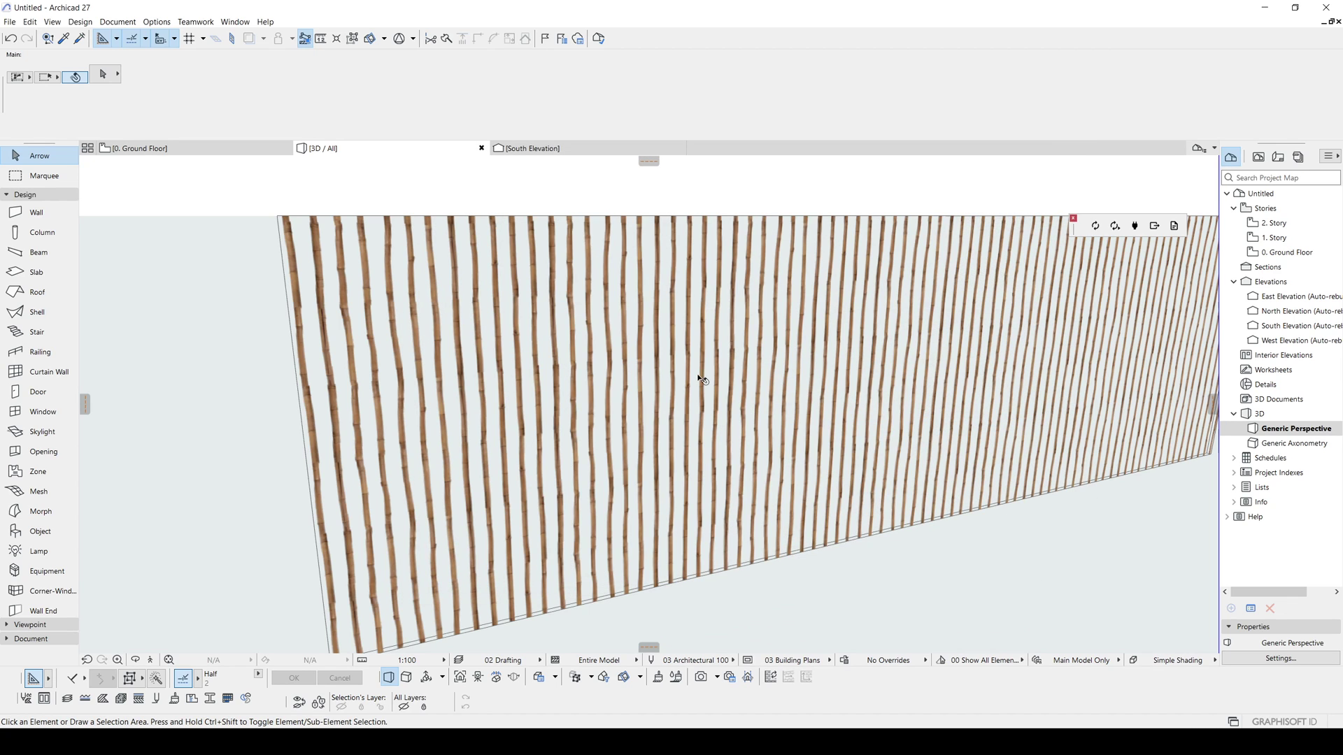
{"action": "scroll", "coordinate": [701, 378], "scroll_direction": "down", "scroll_amount": 2}
{"action": "scroll", "coordinate": [704, 375], "scroll_direction": "down", "scroll_amount": 3}
{"action": "scroll", "coordinate": [724, 368], "scroll_direction": "down", "scroll_amount": 1}
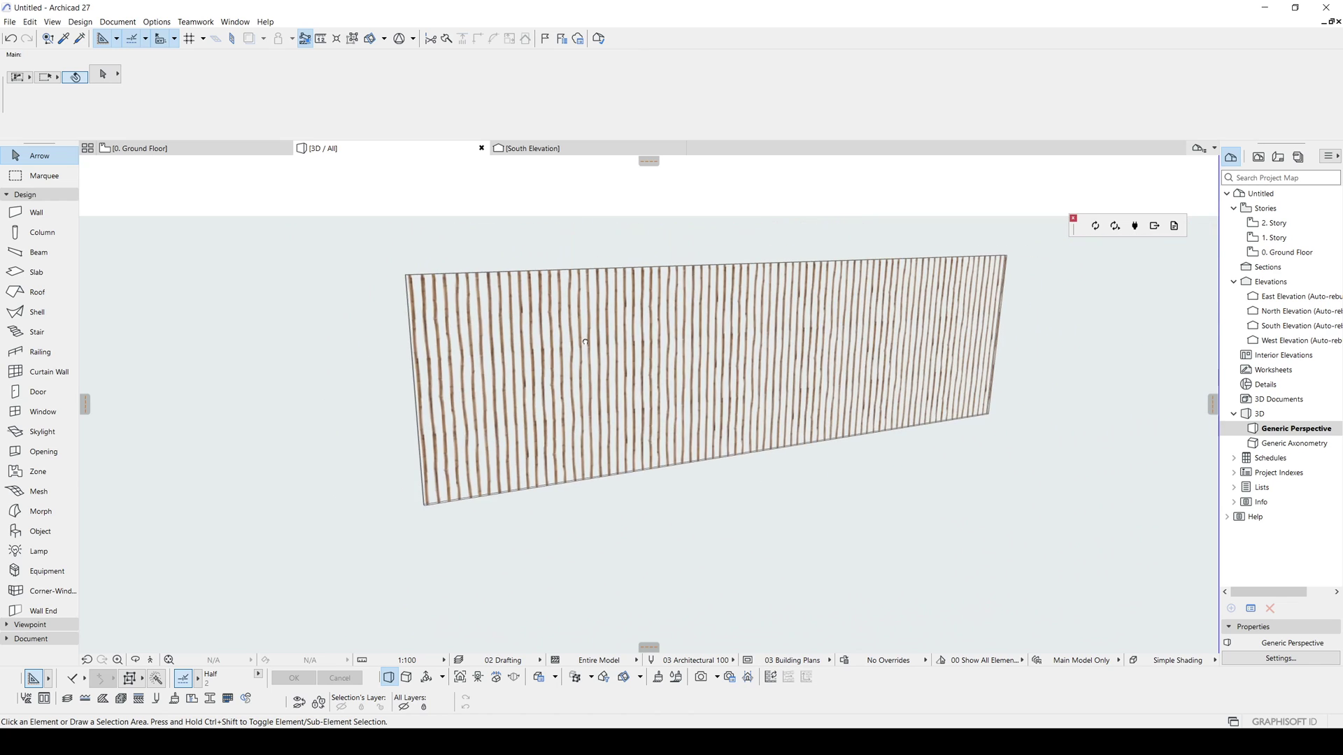
{"action": "scroll", "coordinate": [745, 360], "scroll_direction": "down", "scroll_amount": 2}
{"action": "middle_click_drag", "start_coordinate": [744, 359], "coordinate": [777, 372], "text": "shift"}
{"action": "left_click", "coordinate": [621, 351]}
{"action": "scroll", "coordinate": [620, 352], "scroll_direction": "up", "scroll_amount": 1}
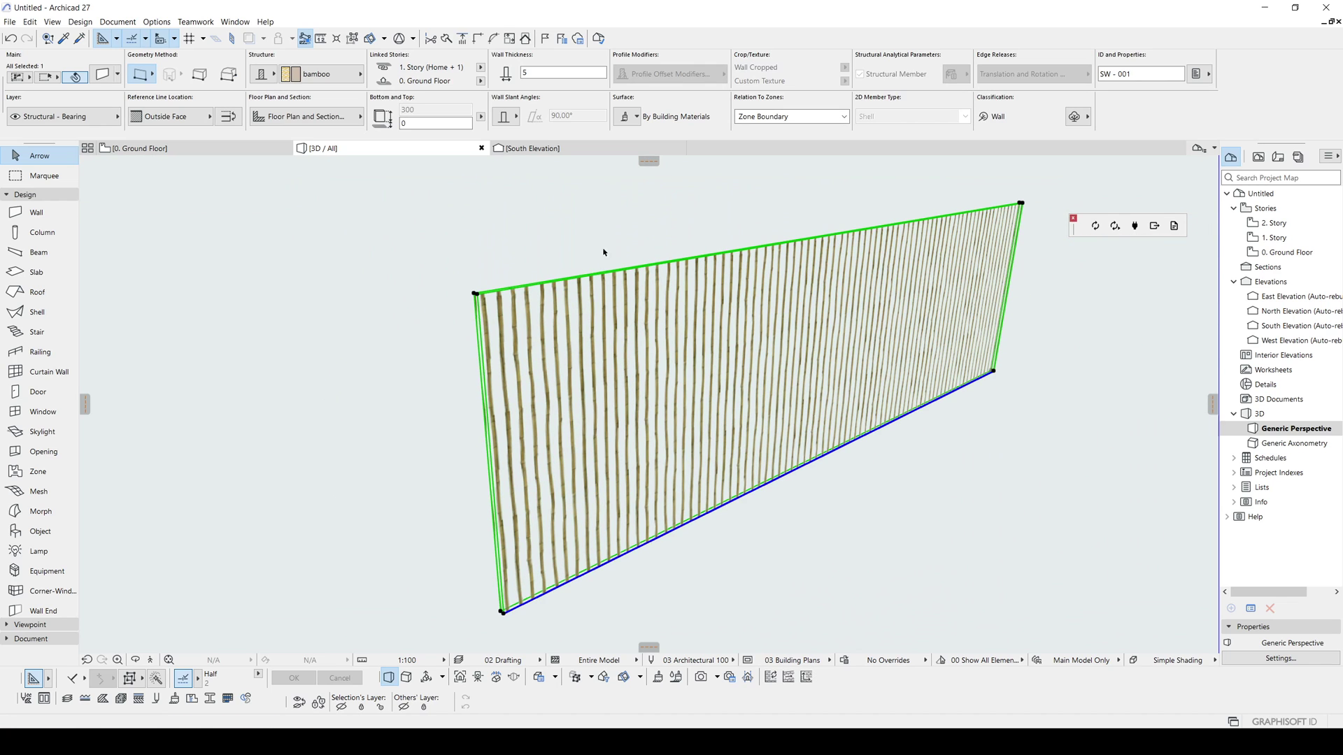
{"action": "left_click", "coordinate": [263, 76]}
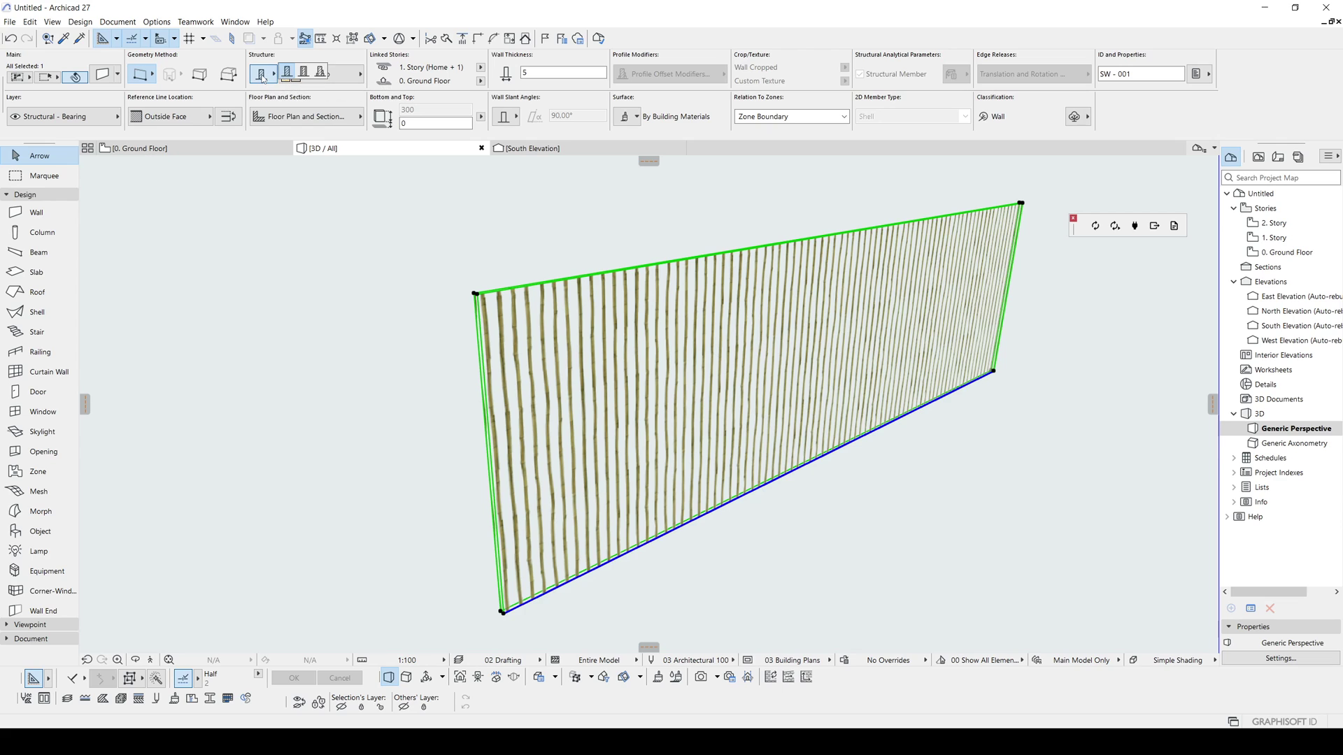
{"action": "left_click", "coordinate": [320, 72]}
{"action": "left_click", "coordinate": [296, 92]}
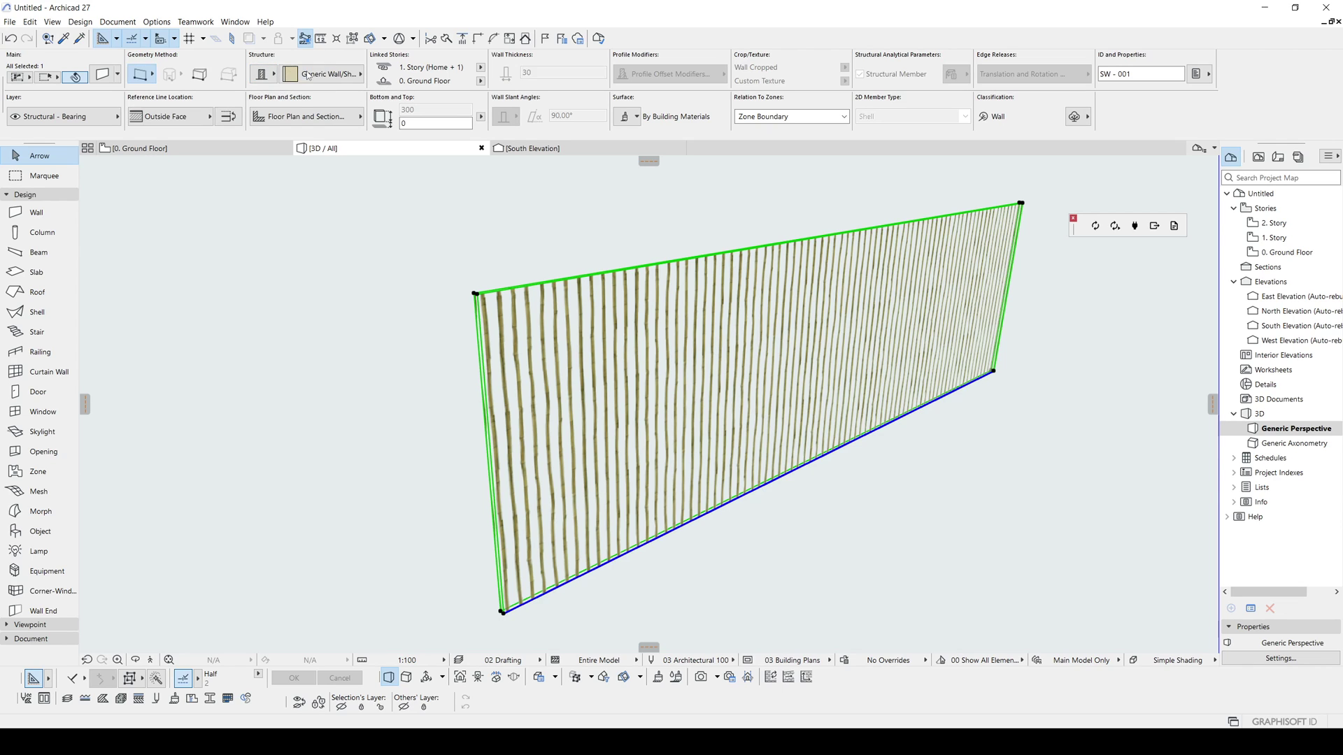
{"action": "left_click", "coordinate": [319, 74]}
{"action": "left_click", "coordinate": [491, 252]}
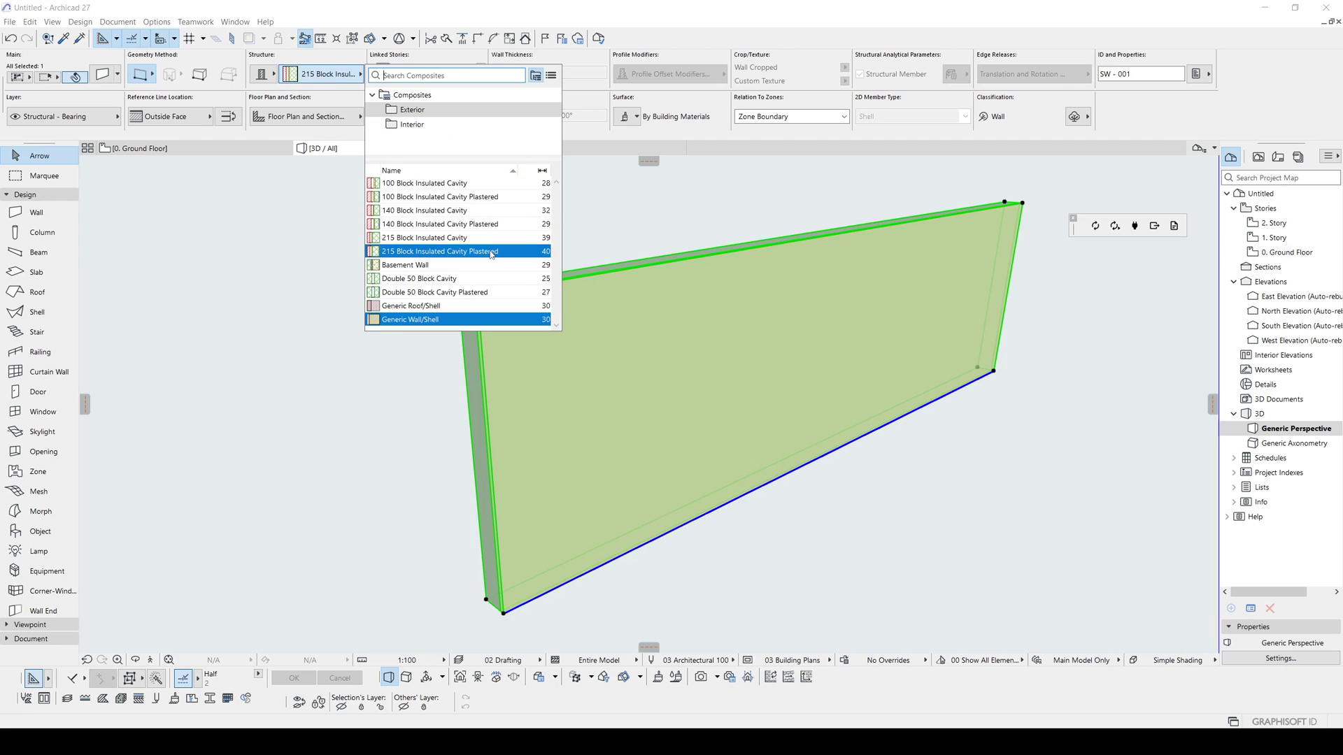
{"action": "left_click", "coordinate": [407, 95]}
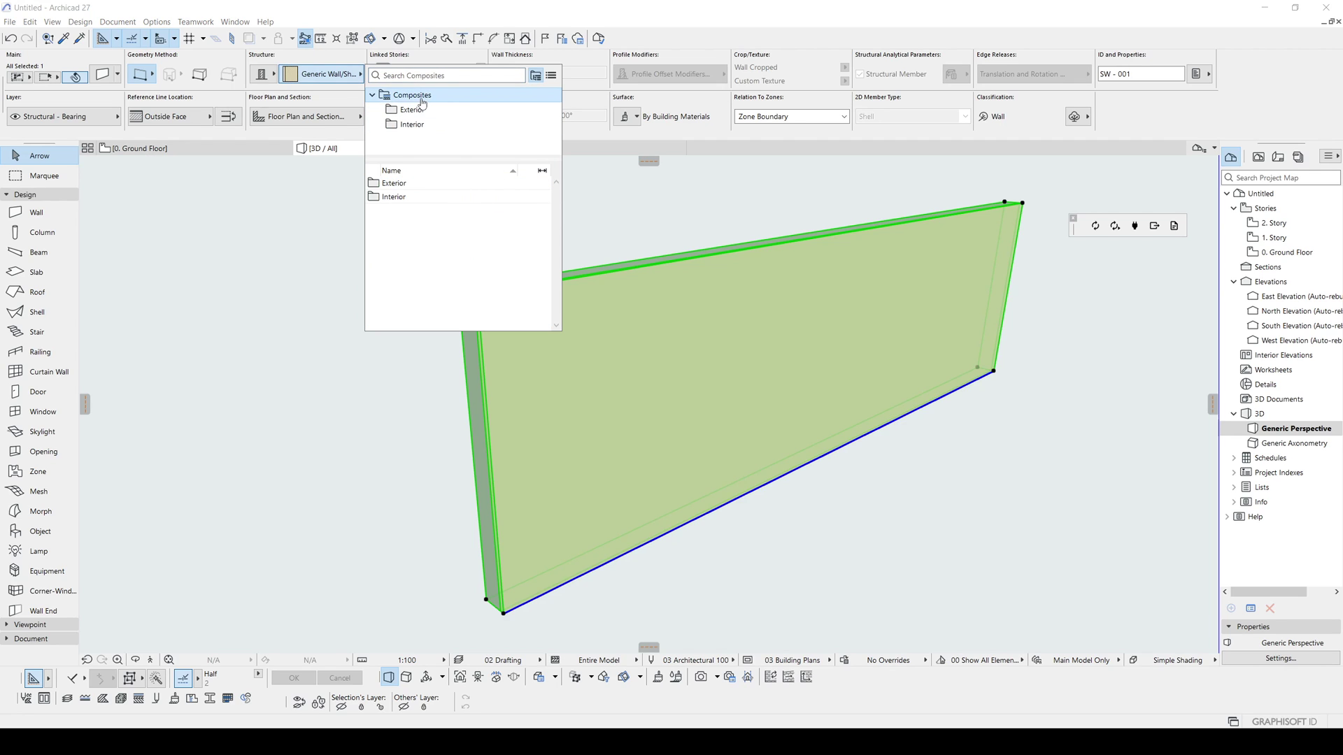
{"action": "left_click", "coordinate": [406, 125]}
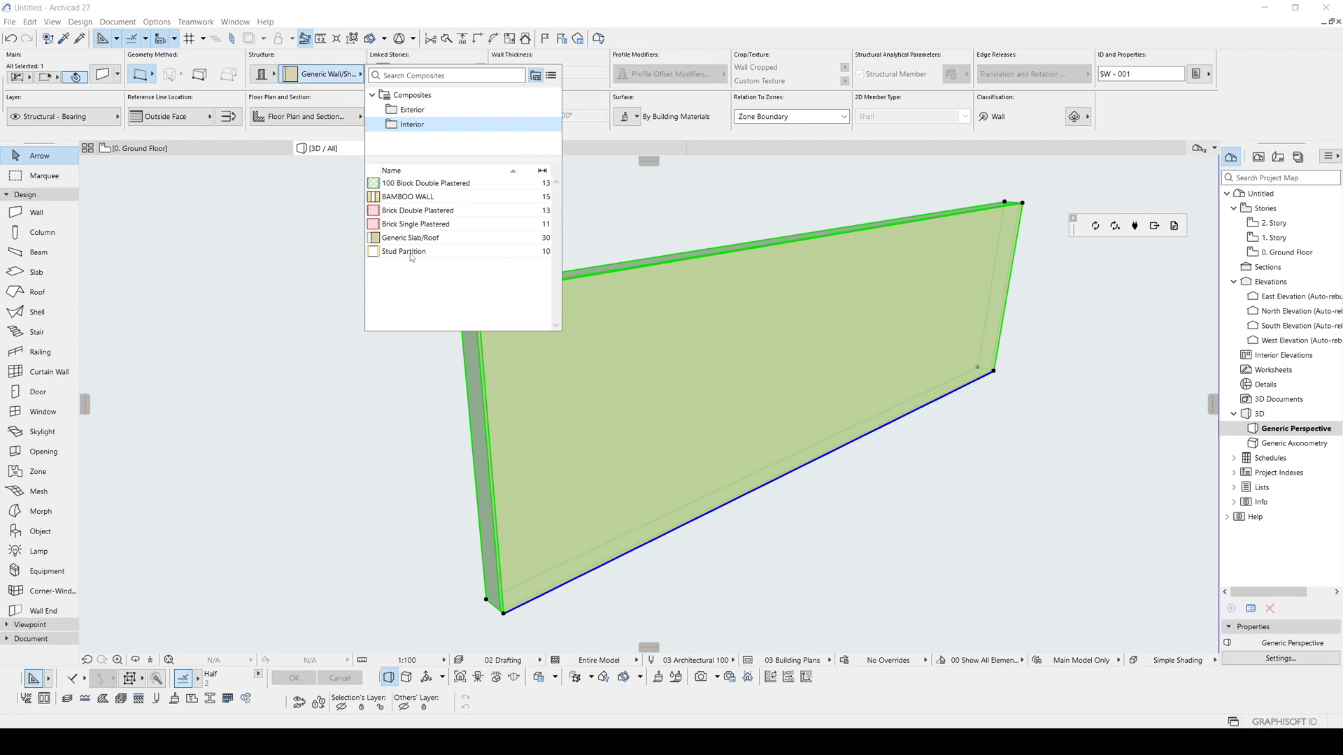
{"action": "left_click", "coordinate": [412, 198]}
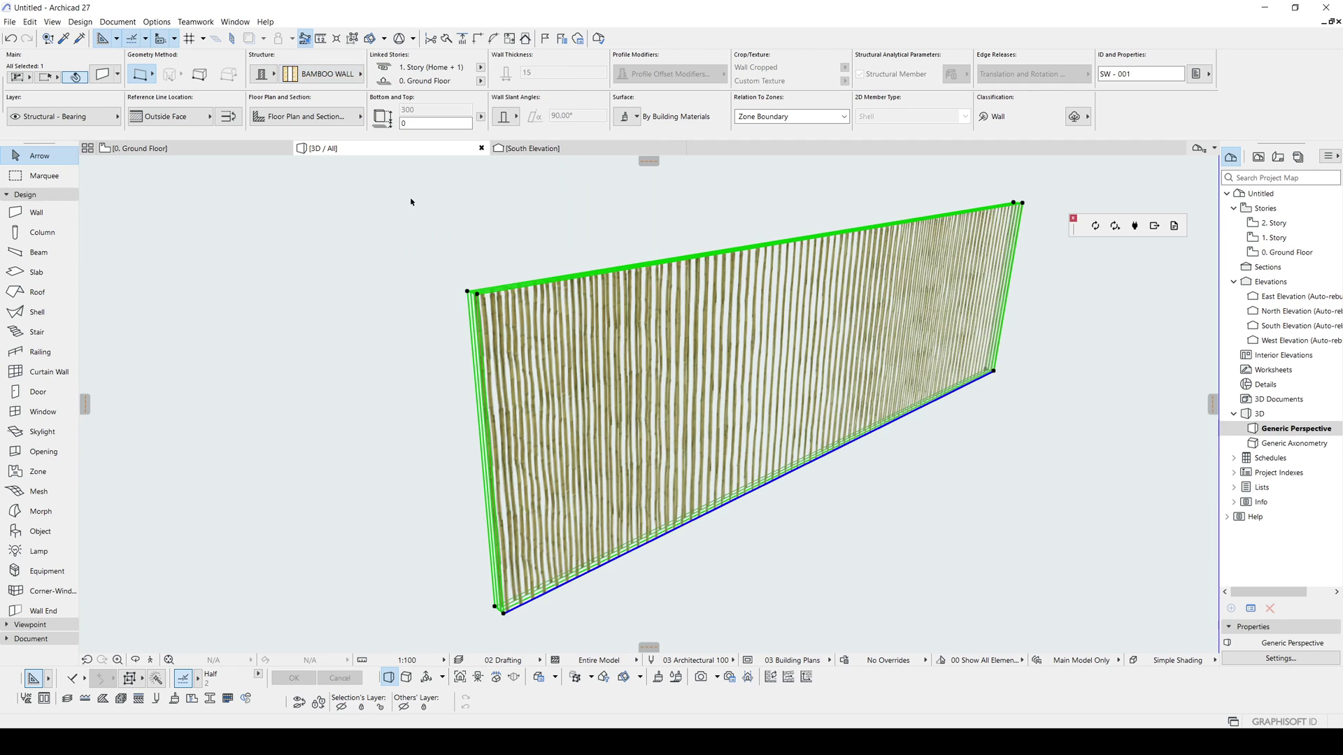
{"action": "left_click", "coordinate": [472, 515]}
{"action": "scroll", "coordinate": [547, 504], "scroll_direction": "up", "scroll_amount": 2}
{"action": "scroll", "coordinate": [551, 498], "scroll_direction": "up", "scroll_amount": 2}
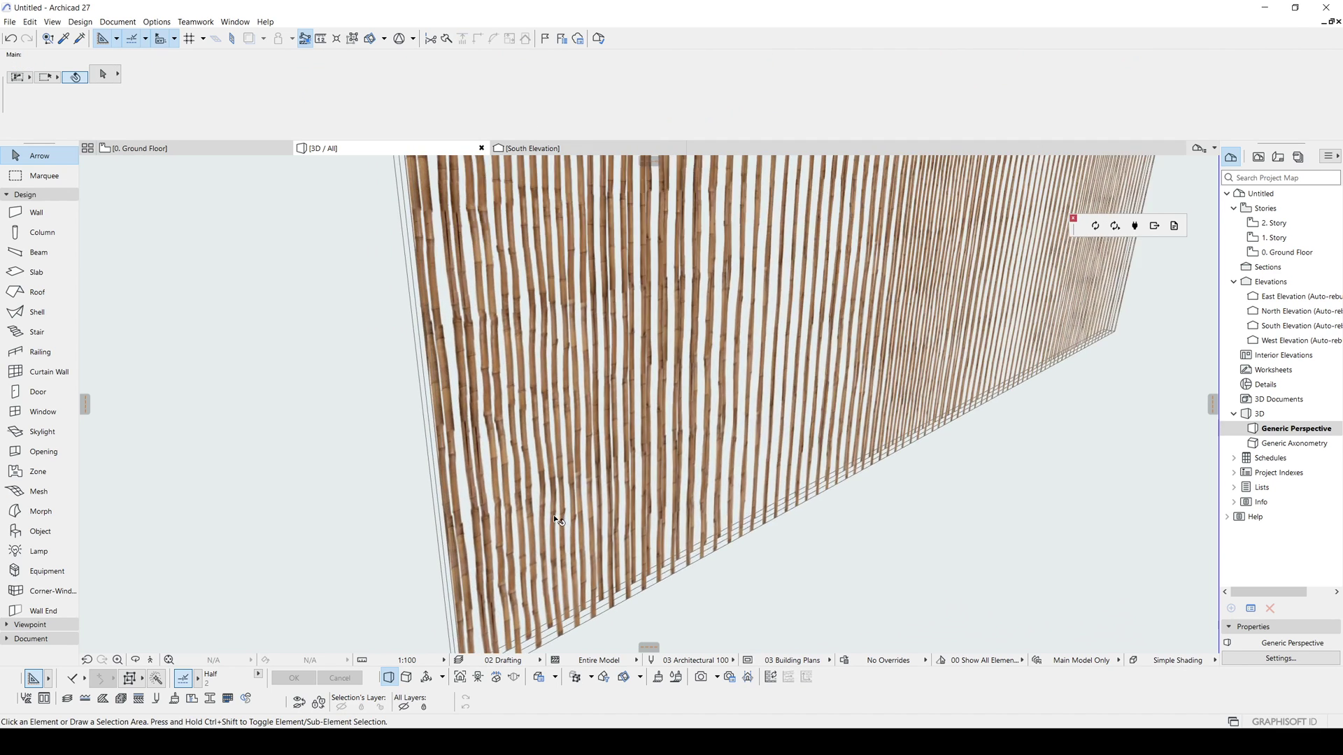
{"action": "scroll", "coordinate": [560, 489], "scroll_direction": "up", "scroll_amount": 3}
{"action": "scroll", "coordinate": [559, 489], "scroll_direction": "down", "scroll_amount": 3}
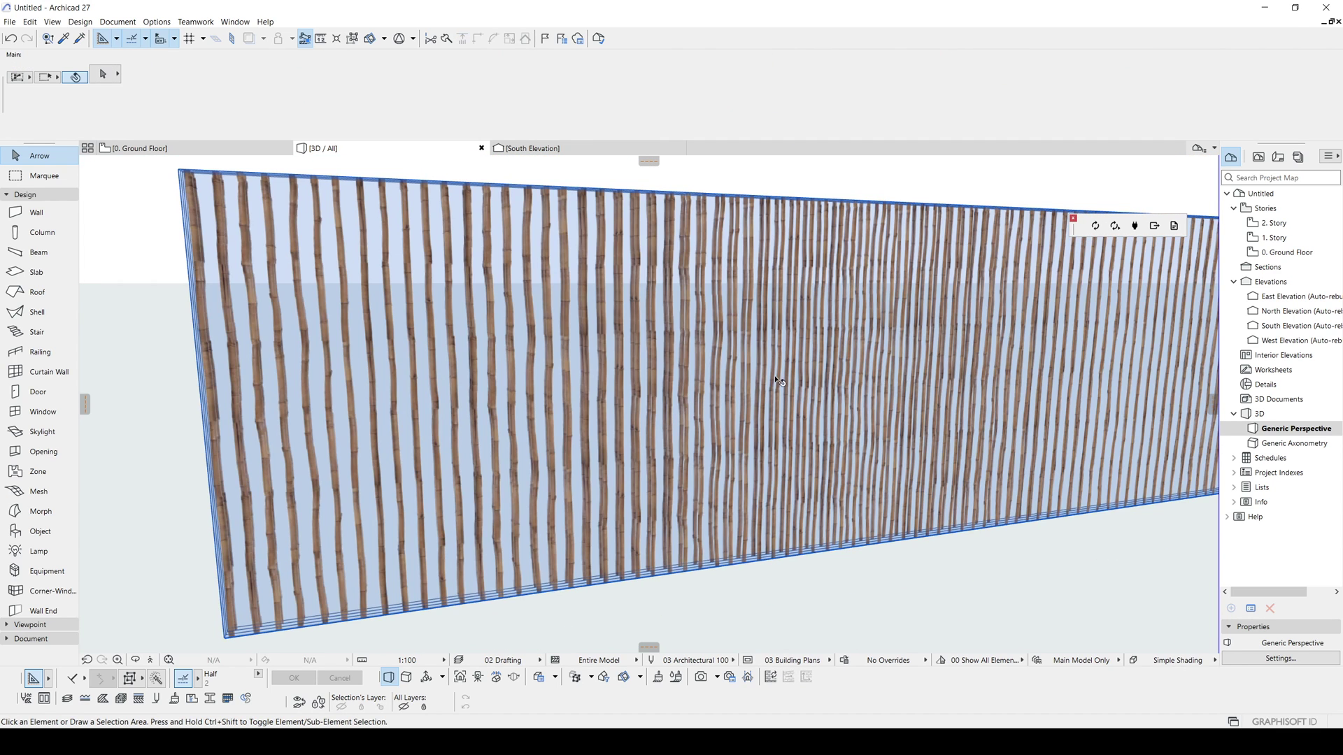
Orbit around the wall to inspect its double bamboo layer from the wide front
{"action": "mouse_move", "coordinate": [1026, 383]}
{"action": "left_mouse_down"}
{"action": "mouse_move", "coordinate": [558, 380]}
{"action": "mouse_move", "coordinate": [654, 364]}
{"action": "left_mouse_up"}
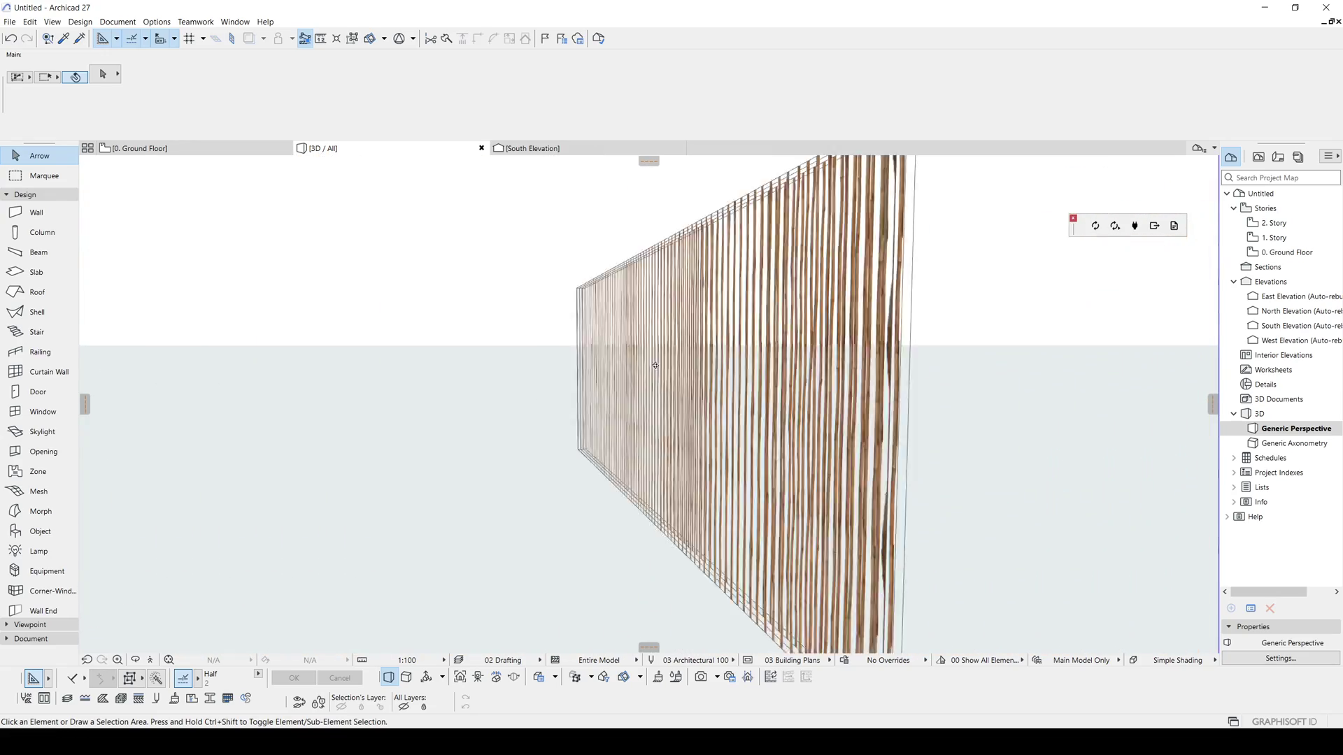
{"action": "left_click_drag", "start_coordinate": [655, 364], "coordinate": [937, 379]}
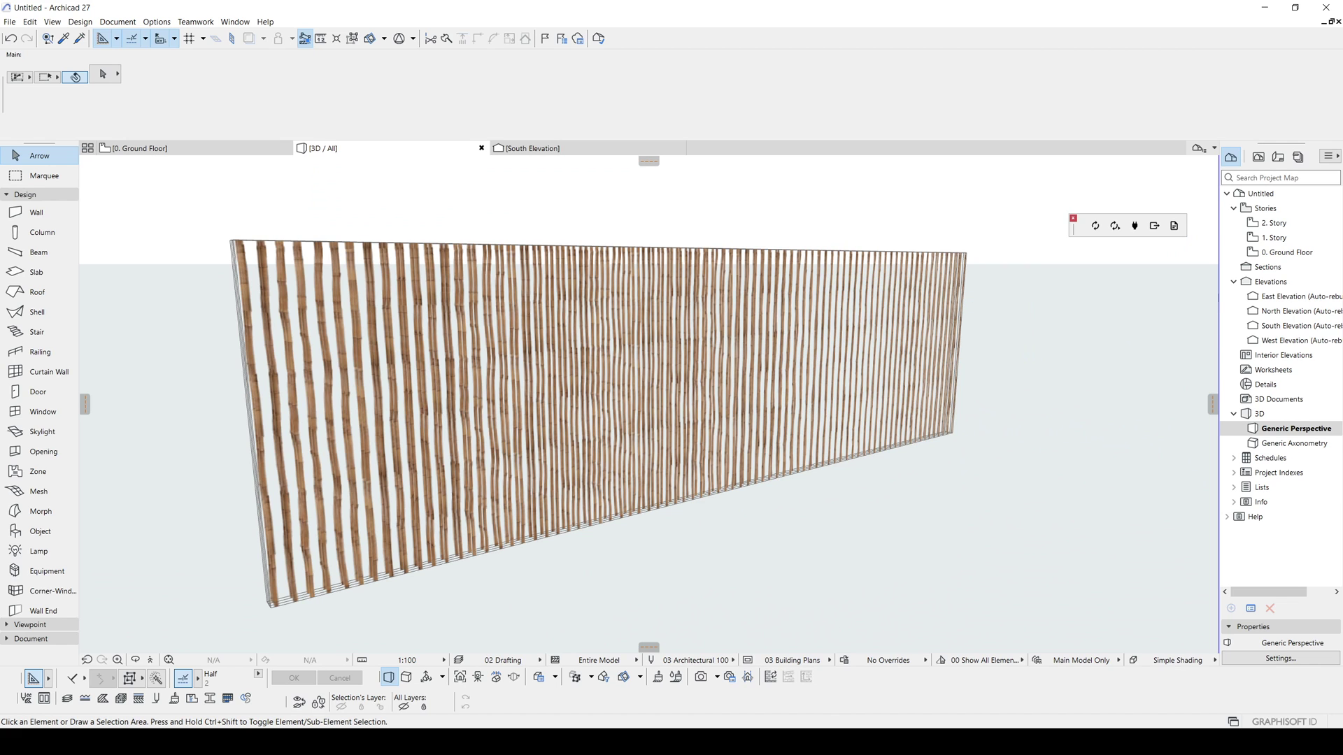
{"action": "left_click", "coordinate": [792, 672]}
{"action": "middle_click_drag", "start_coordinate": [602, 457], "coordinate": [680, 448], "text": "shift"}
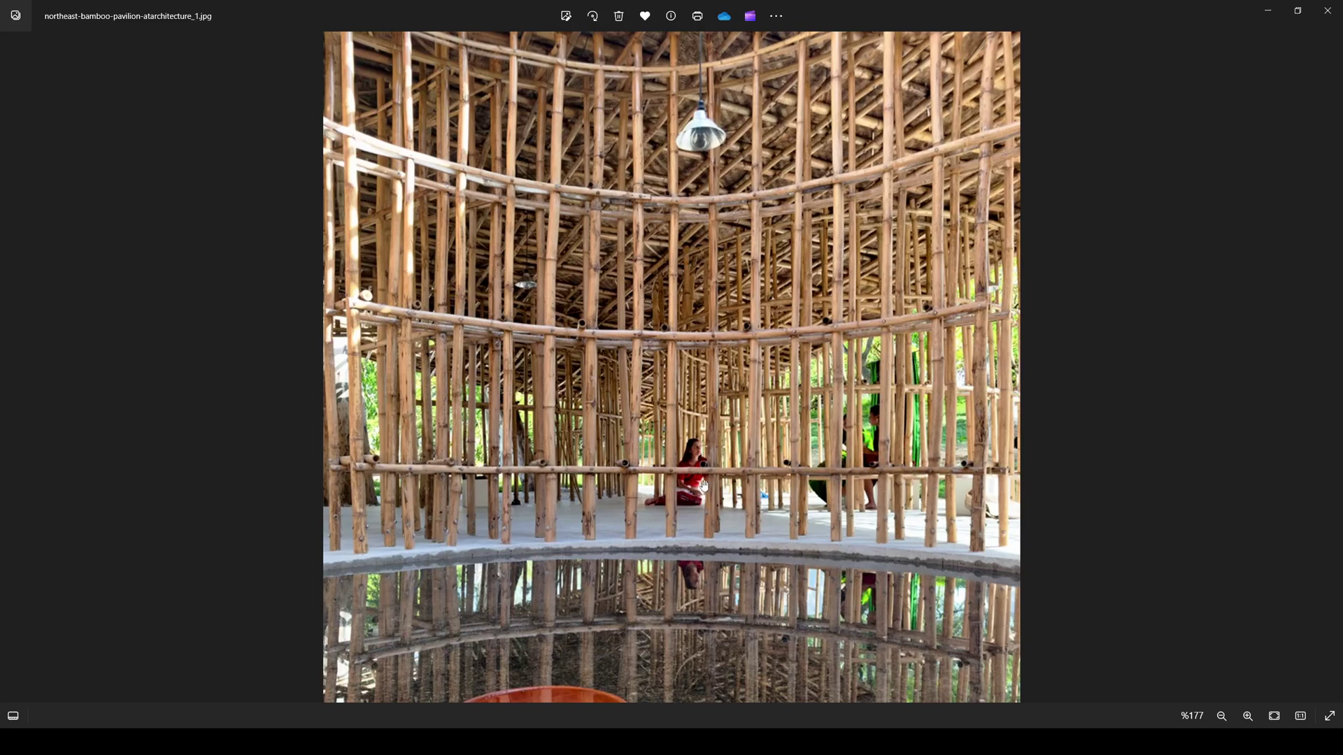
Browse to the pavilion interior photo and pan up to its stick structure
{"action": "key", "text": "Right"}
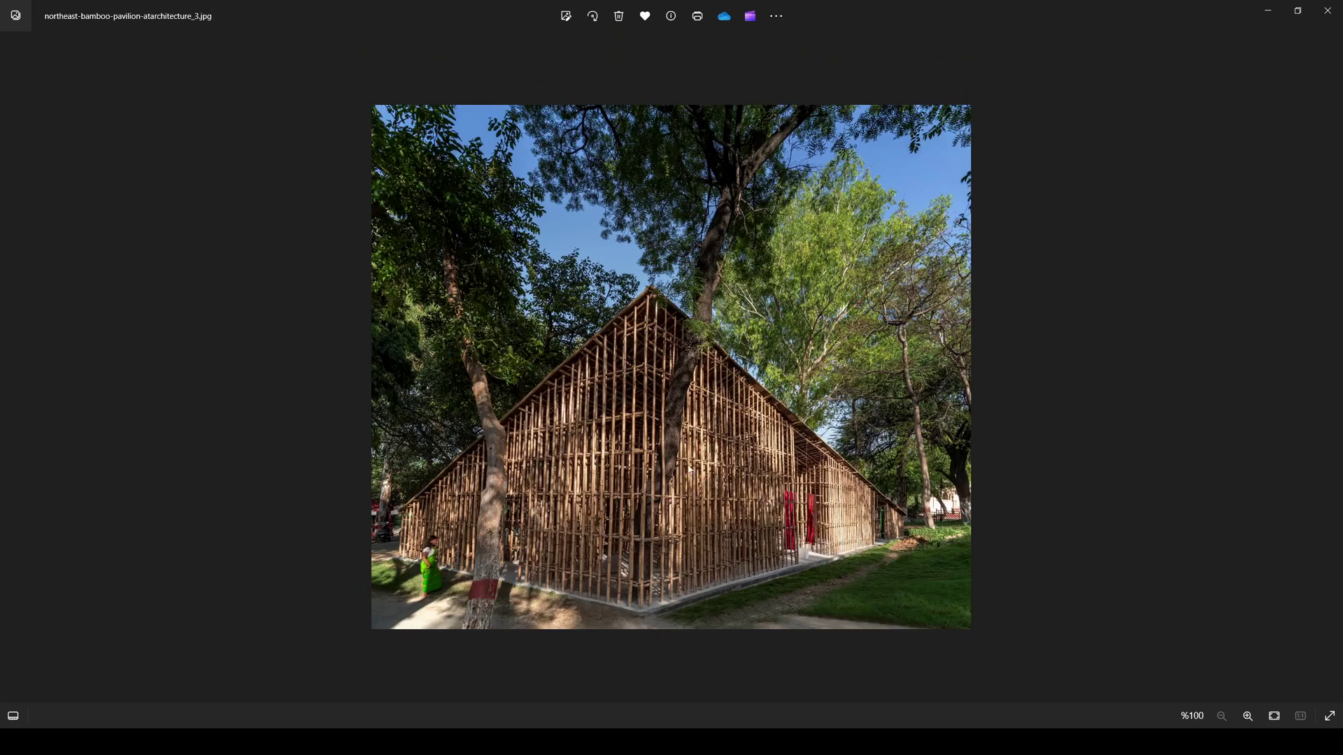
{"action": "scroll", "coordinate": [375, 533], "scroll_direction": "up", "scroll_amount": 3}
{"action": "scroll", "coordinate": [374, 534], "scroll_direction": "up", "scroll_amount": 2}
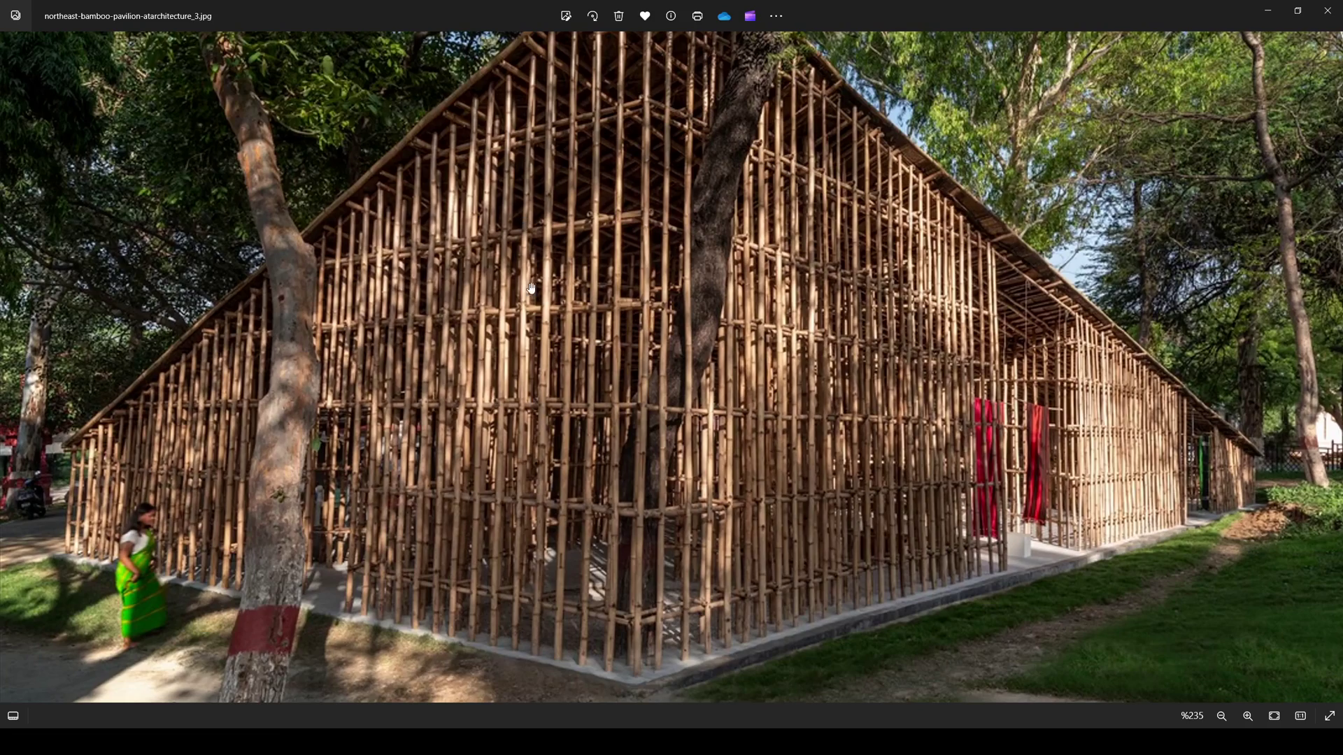
{"action": "scroll", "coordinate": [694, 416], "scroll_direction": "down", "scroll_amount": 2}
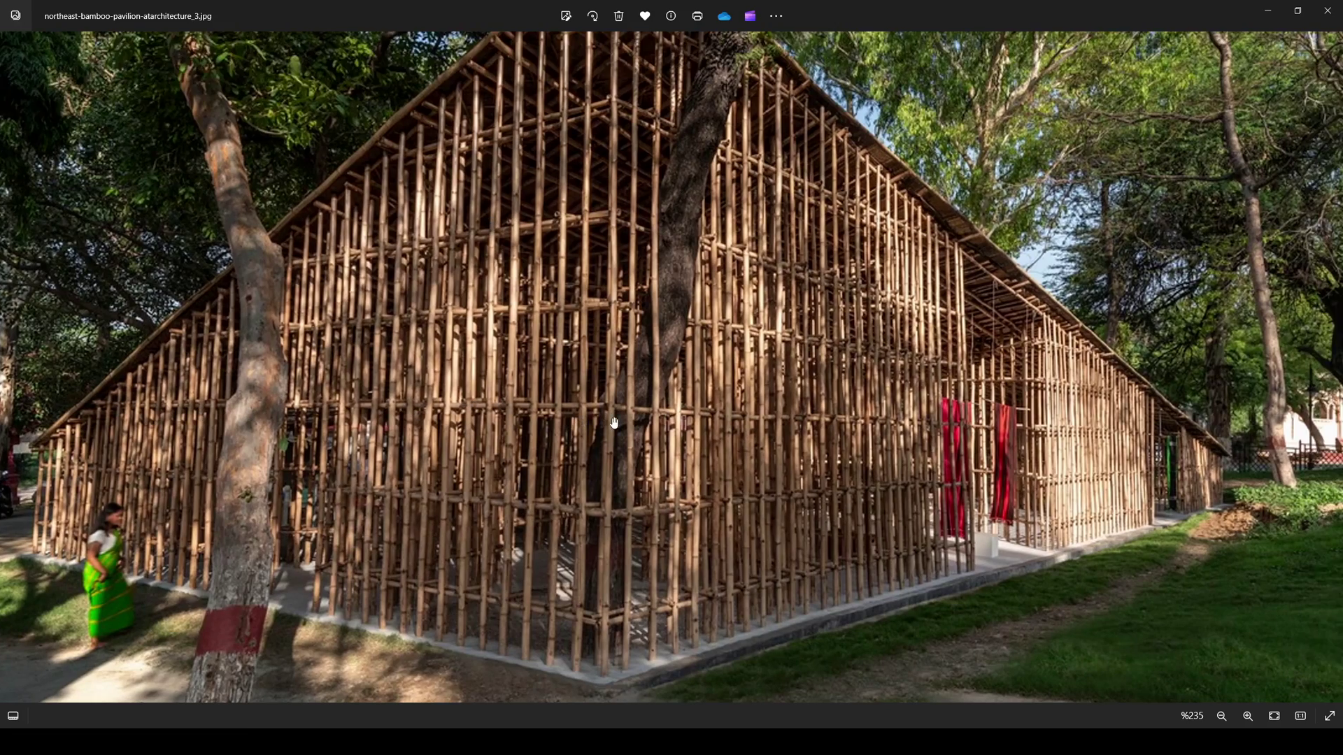
{"action": "scroll", "coordinate": [671, 430], "scroll_direction": "down", "scroll_amount": 2}
{"action": "key", "text": "Right"}
{"action": "key", "text": "Left"}
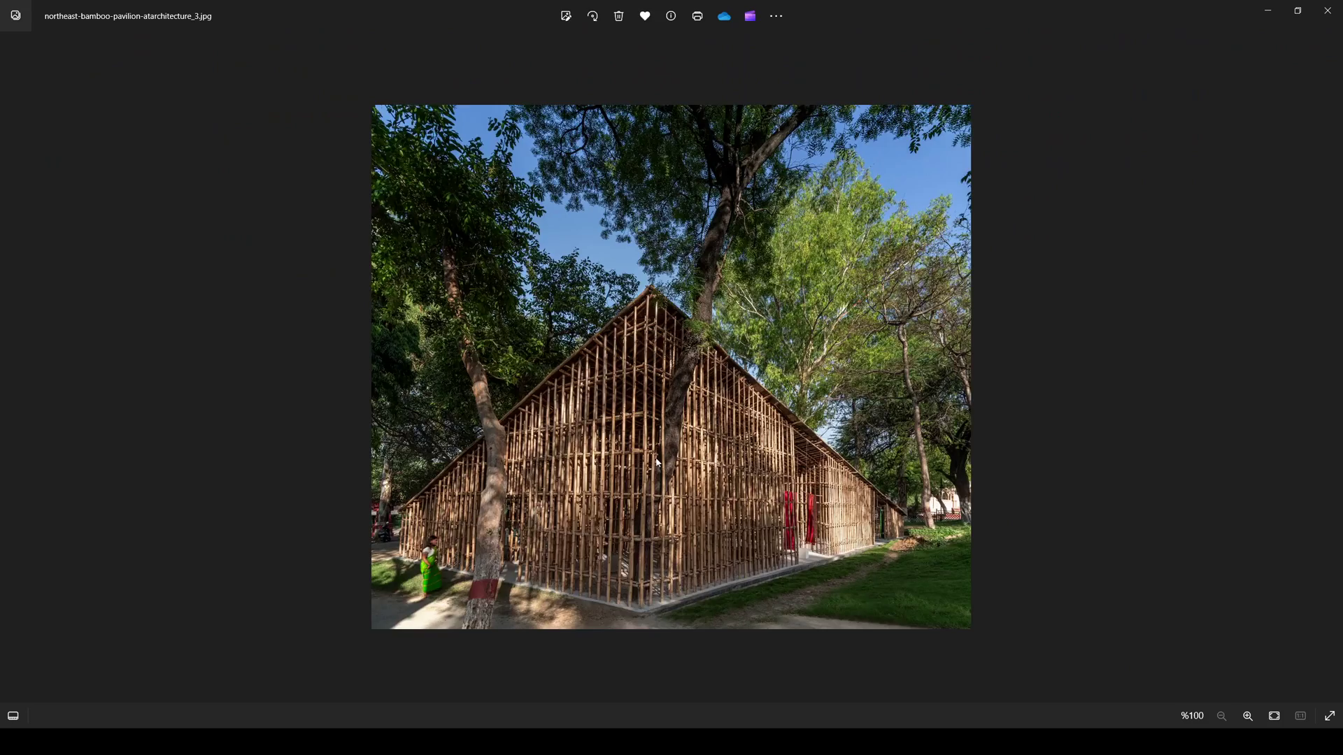
{"action": "key", "text": "Left"}
{"action": "scroll", "coordinate": [671, 277], "scroll_direction": "up", "scroll_amount": 2}
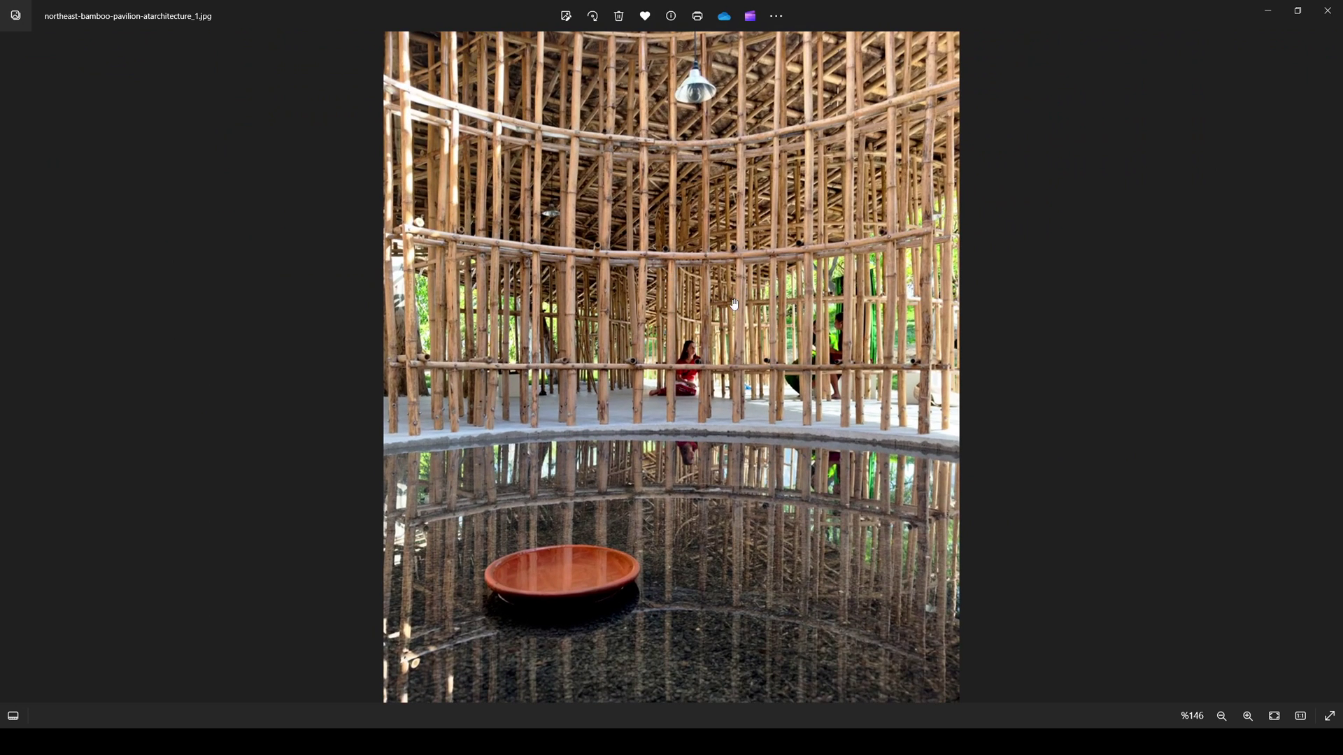
{"action": "left_click_drag", "start_coordinate": [724, 254], "coordinate": [721, 368]}
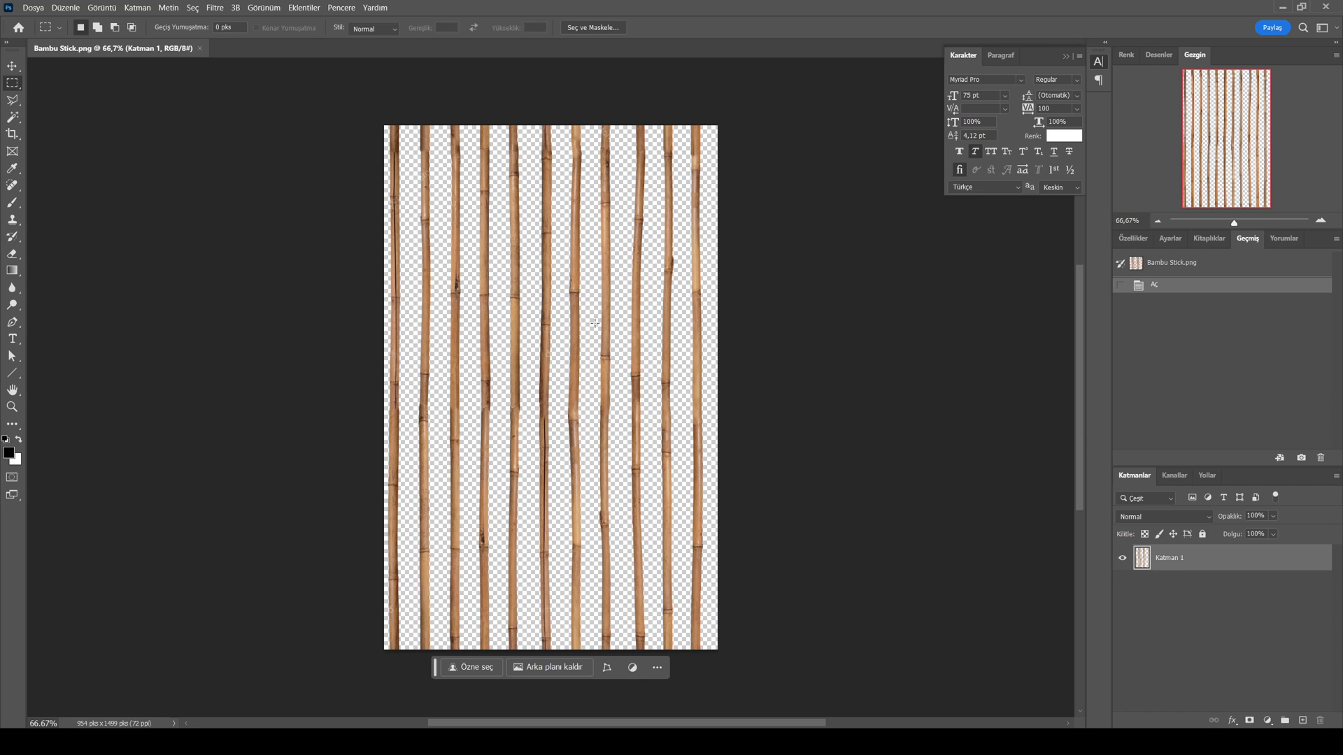
{"action": "scroll", "coordinate": [549, 415], "scroll_direction": "up", "scroll_amount": 3, "text": "alt"}
Alt-drag a sideways duplicate of the bamboo stick layer, try rotating it, then cancel the rotation
{"action": "key", "text": "v"}
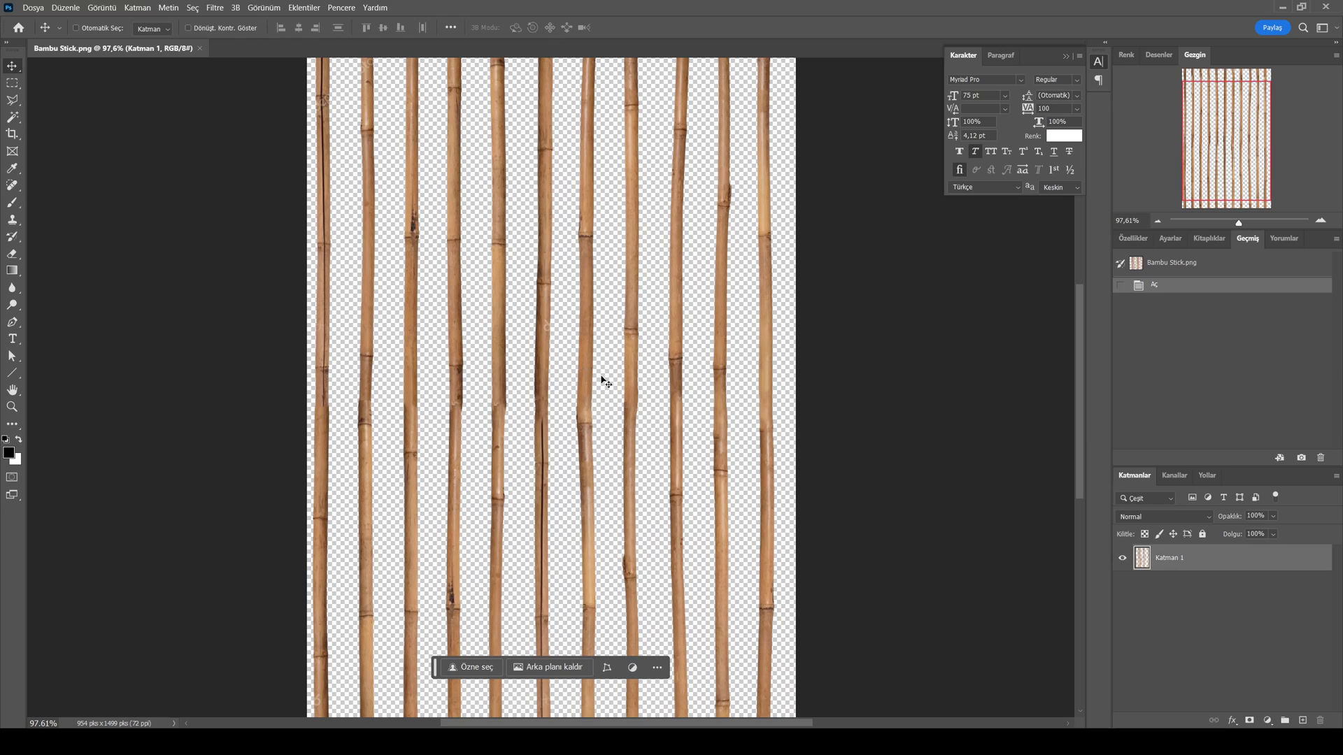
{"action": "left_click_drag", "start_coordinate": [589, 372], "coordinate": [561, 352]}
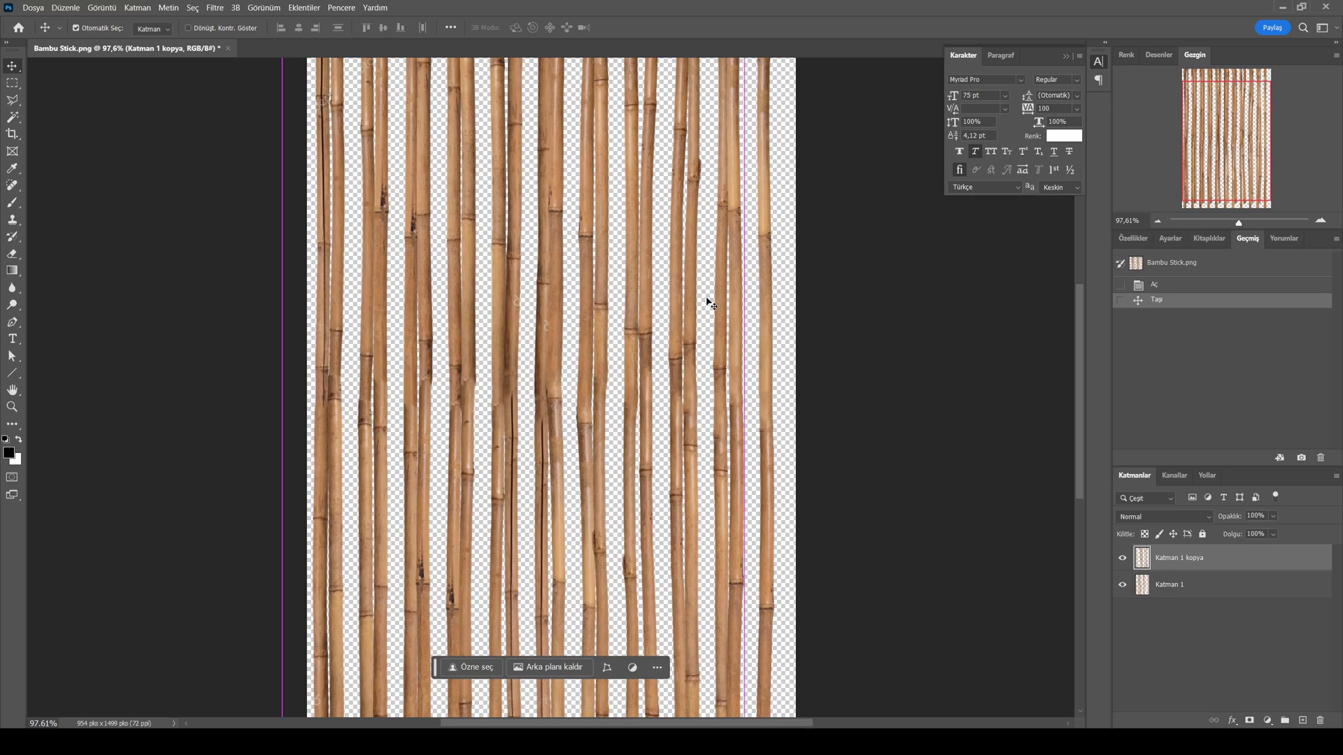
{"action": "key", "text": "ctrl+t"}
{"action": "left_click_drag", "start_coordinate": [809, 285], "coordinate": [570, 619]}
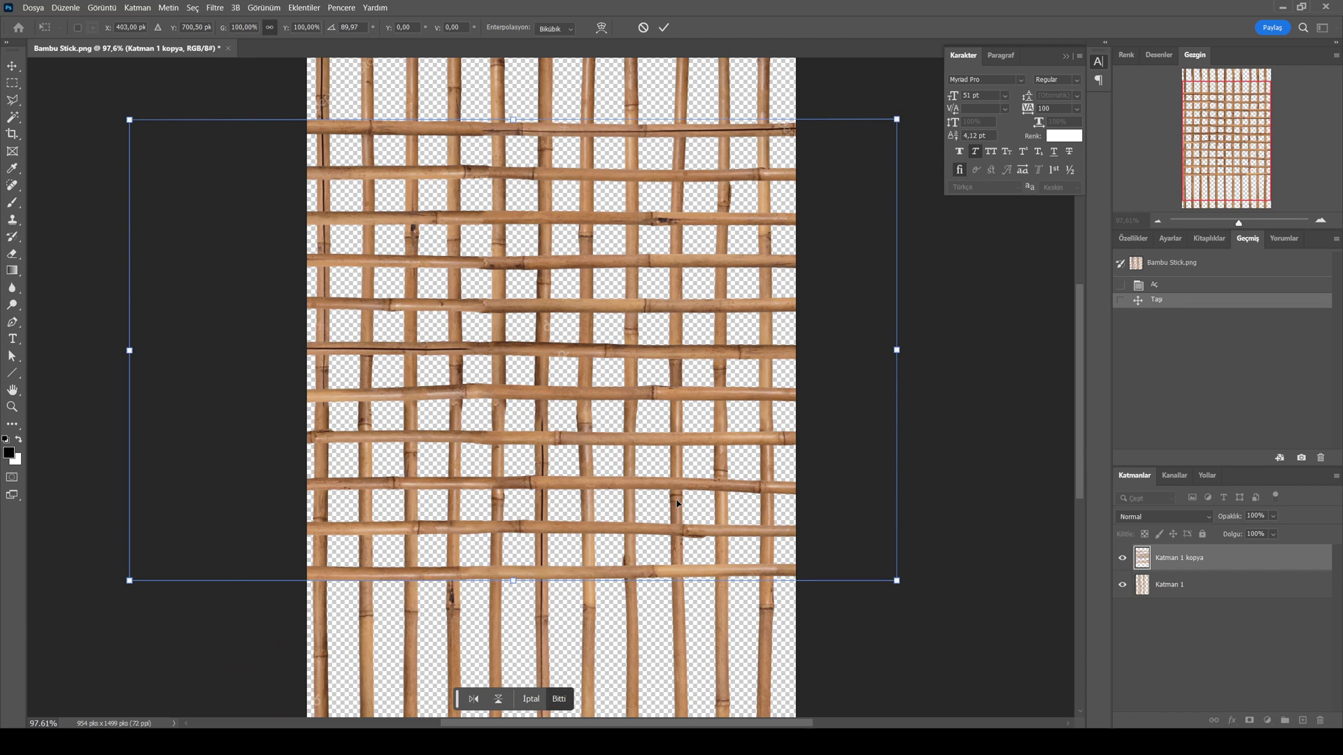
{"action": "scroll", "coordinate": [673, 497], "scroll_direction": "down", "scroll_amount": 5, "text": "alt"}
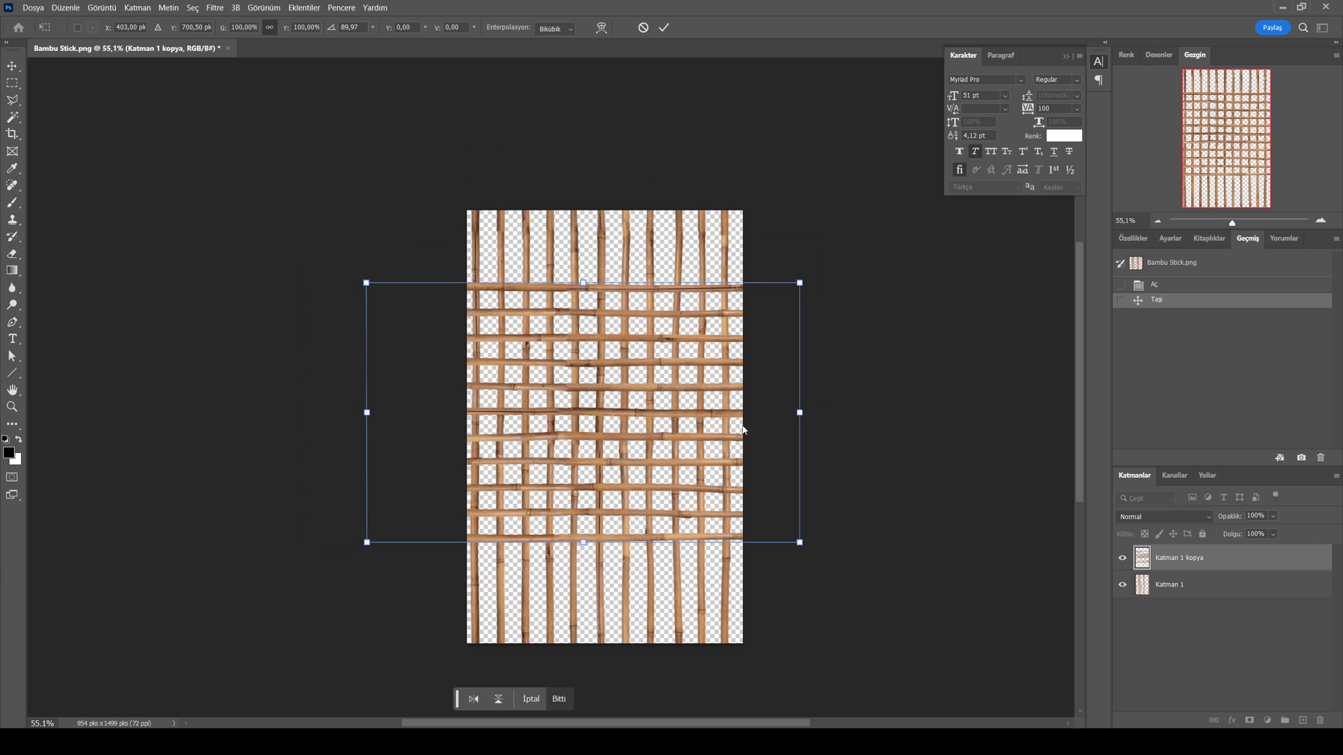
{"action": "key", "text": "Escape"}
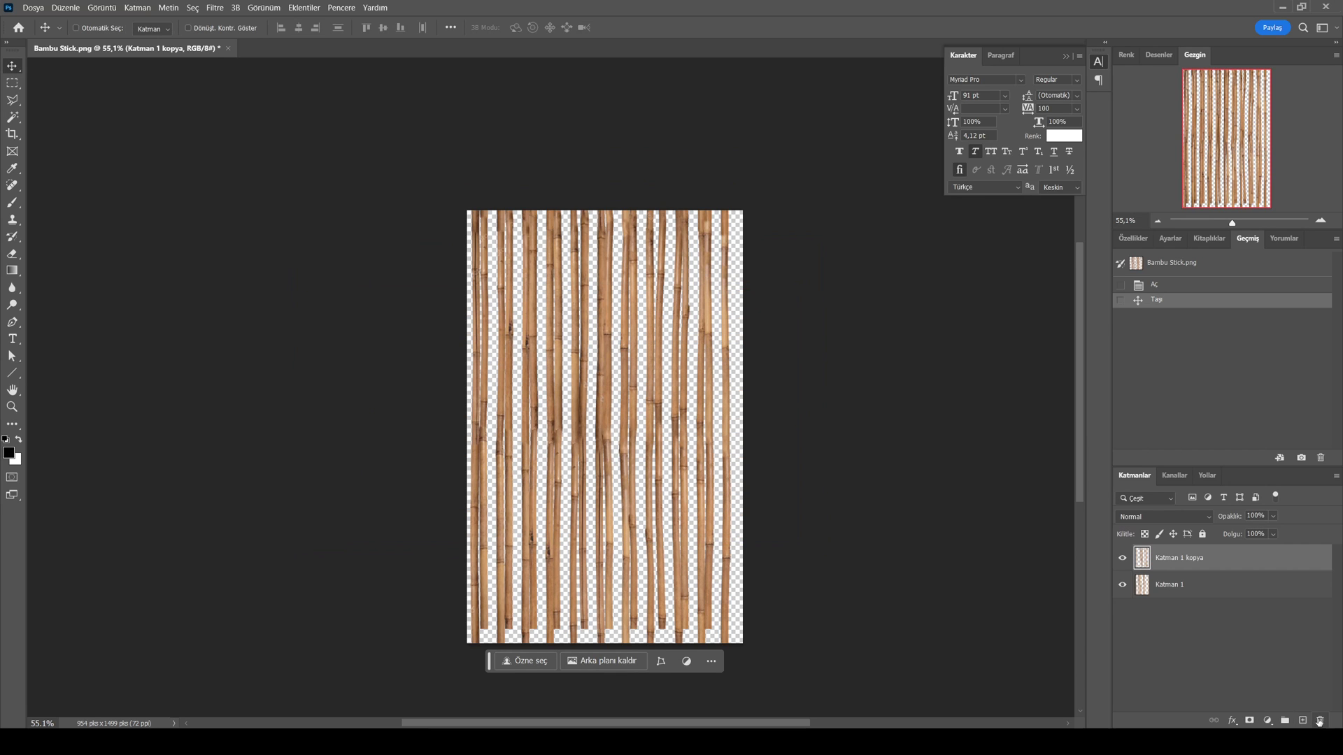
Delete the trial copy and duplicate the Katman 1 layer
{"action": "left_click", "coordinate": [1320, 721]}
{"action": "right_click", "coordinate": [1165, 569]}
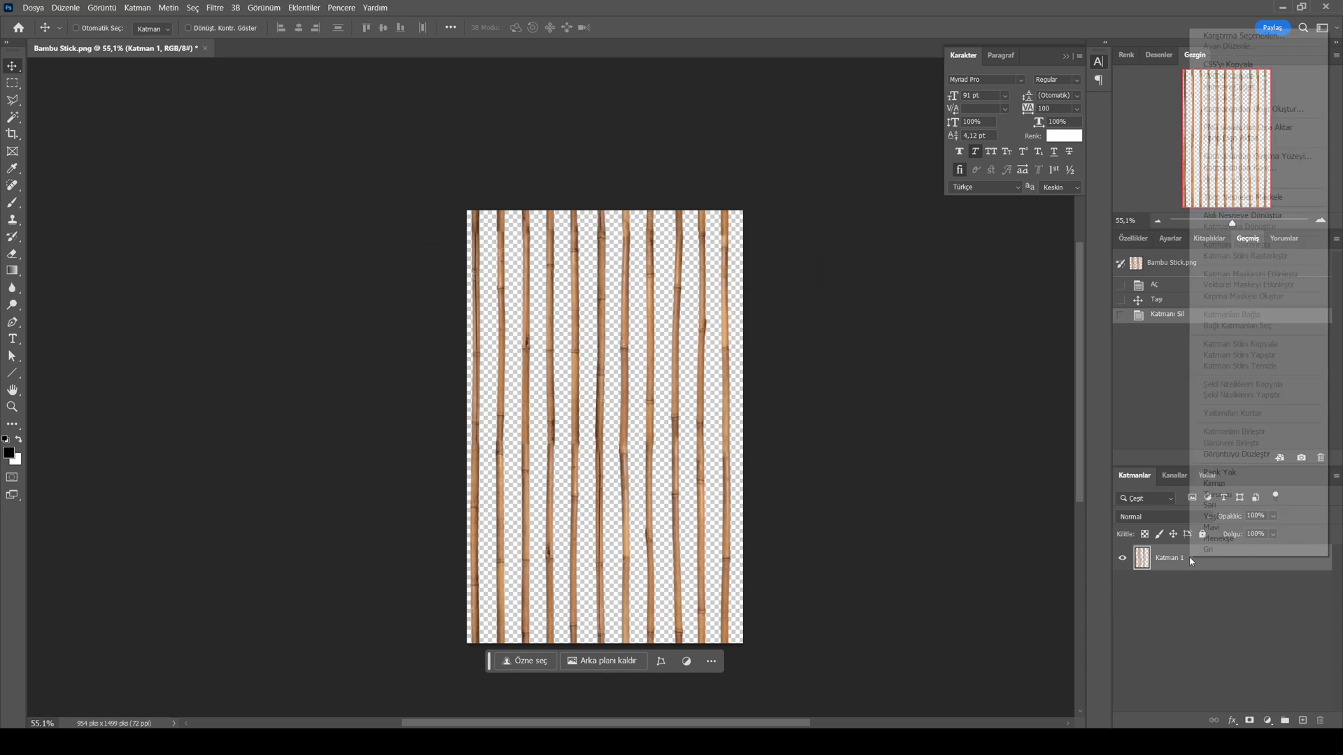
{"action": "left_click", "coordinate": [1167, 595]}
{"action": "right_click", "coordinate": [1185, 563]}
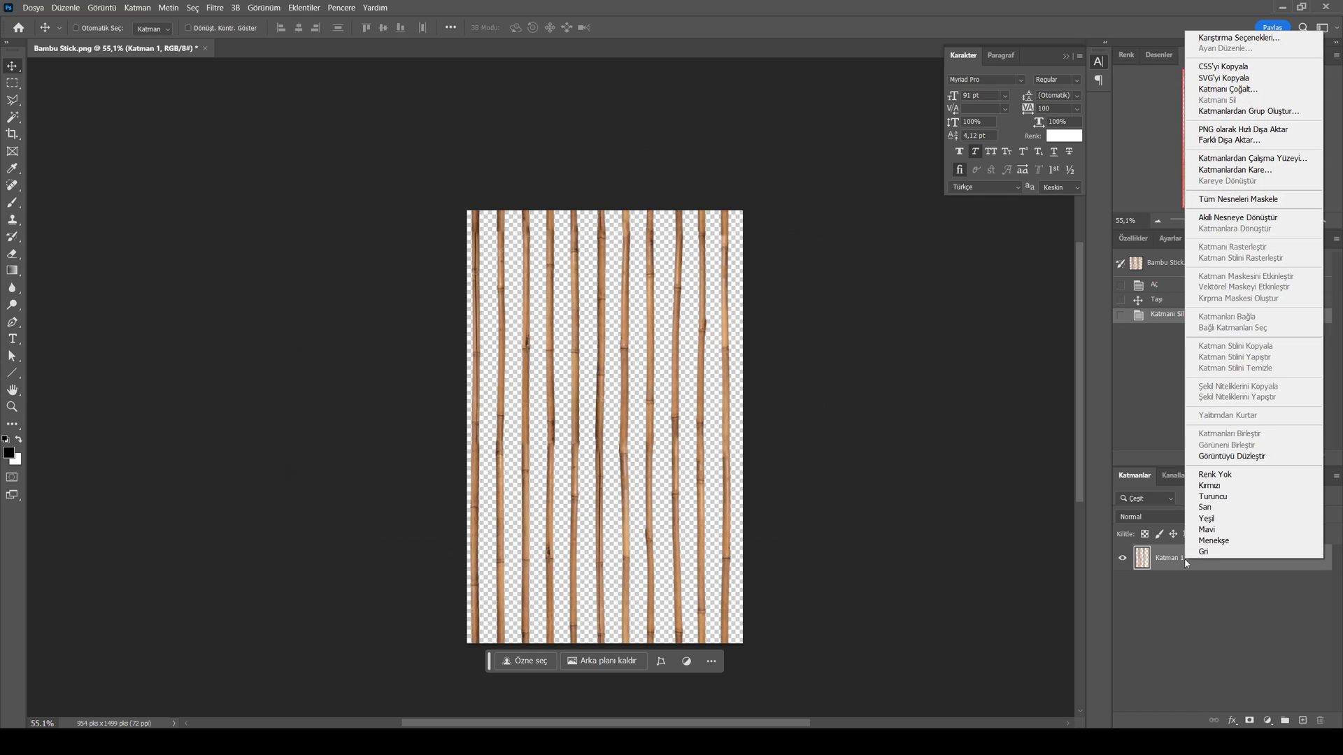
{"action": "left_click", "coordinate": [1246, 91]}
{"action": "key", "text": "Return"}
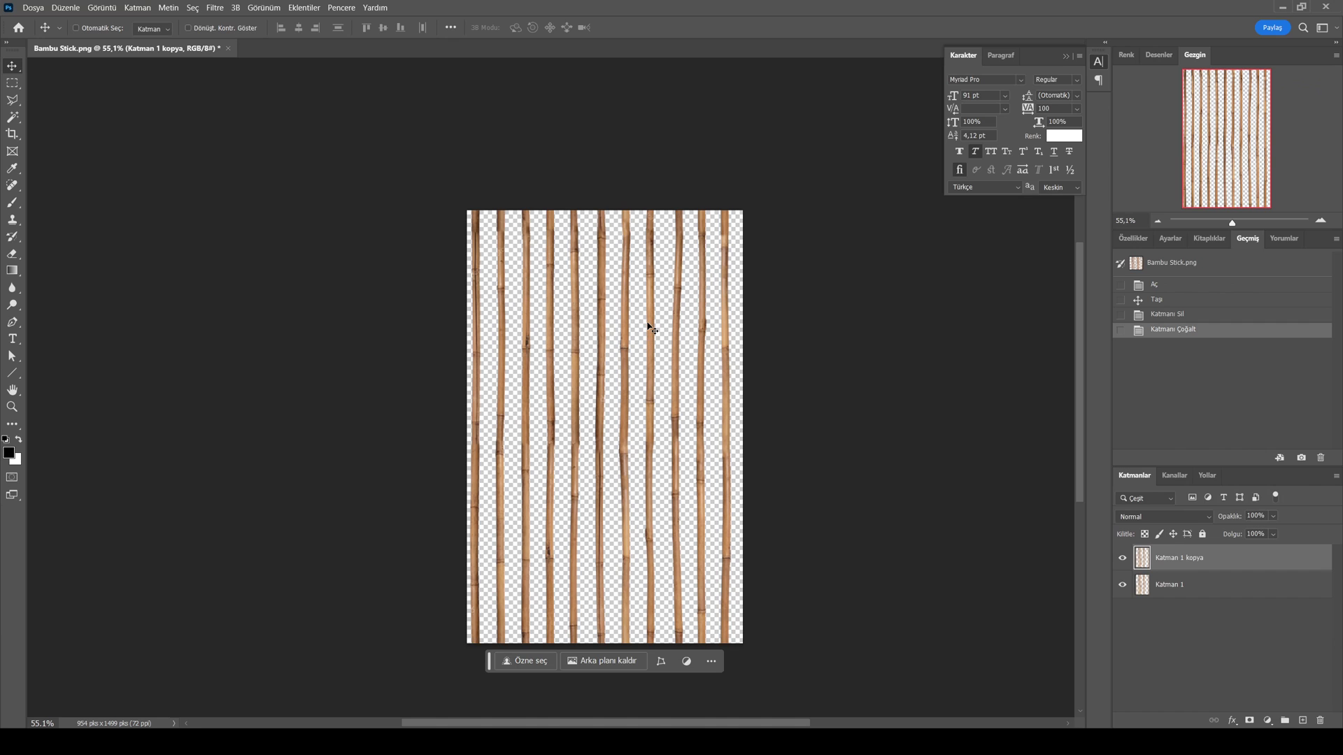
Rotate the duplicate 90° into horizontal sticks, trim it to the canvas width, and position it
{"action": "key", "text": "ctrl+t"}
{"action": "left_click_drag", "start_coordinate": [750, 200], "coordinate": [860, 568]}
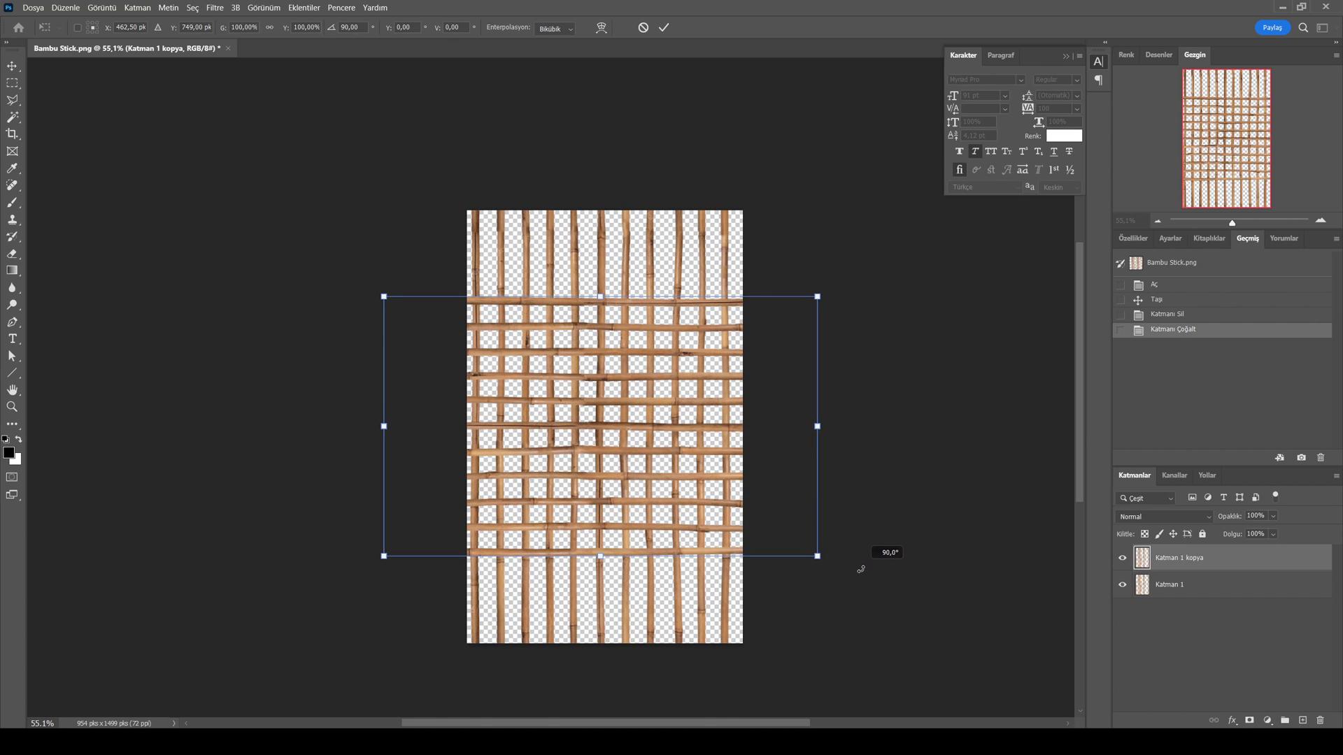
{"action": "left_click_drag", "start_coordinate": [860, 568], "coordinate": [861, 568]}
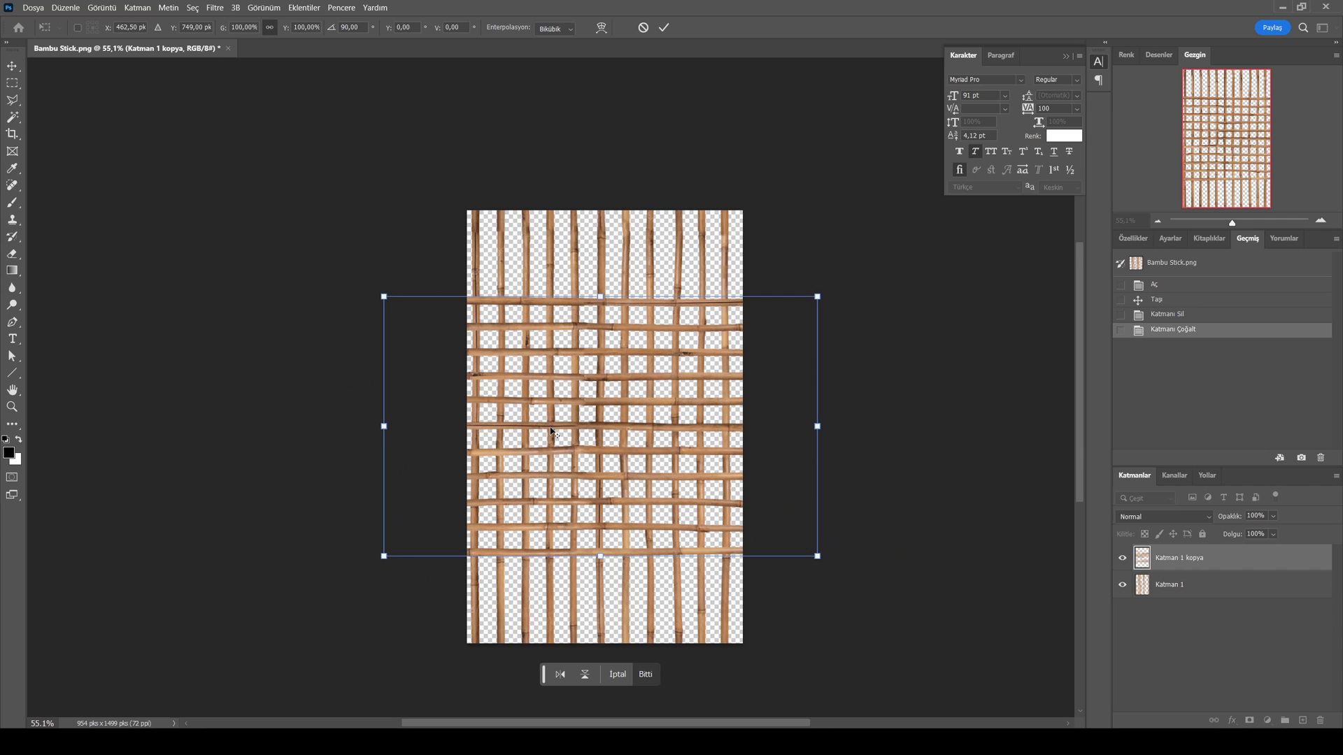
{"action": "scroll", "coordinate": [551, 430], "scroll_direction": "up", "scroll_amount": 2, "text": "alt"}
{"action": "left_click_drag", "start_coordinate": [501, 389], "coordinate": [614, 427]}
{"action": "scroll", "coordinate": [612, 426], "scroll_direction": "down", "scroll_amount": 1, "text": "alt"}
{"action": "scroll", "coordinate": [587, 469], "scroll_direction": "down", "scroll_amount": 1, "text": "alt"}
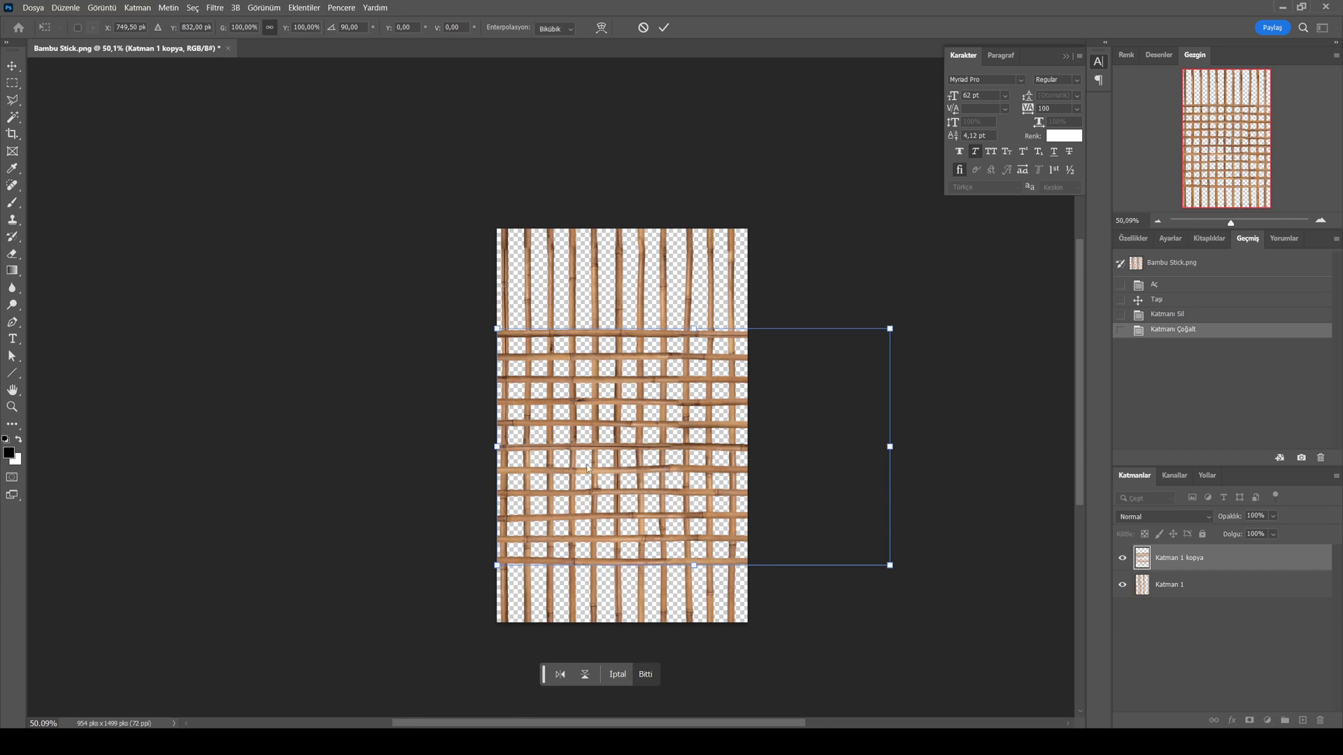
{"action": "left_click_drag", "start_coordinate": [584, 495], "coordinate": [585, 536]}
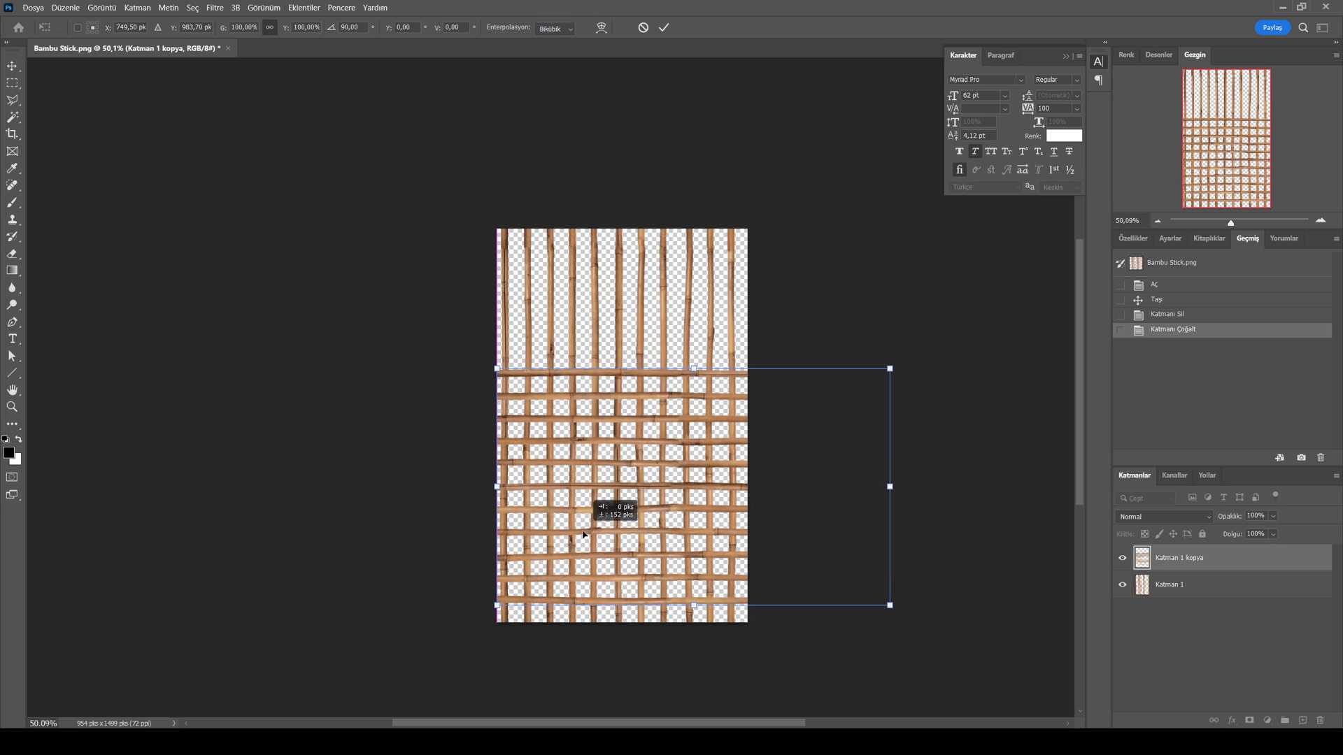
{"action": "left_click_drag", "start_coordinate": [890, 488], "coordinate": [882, 487]}
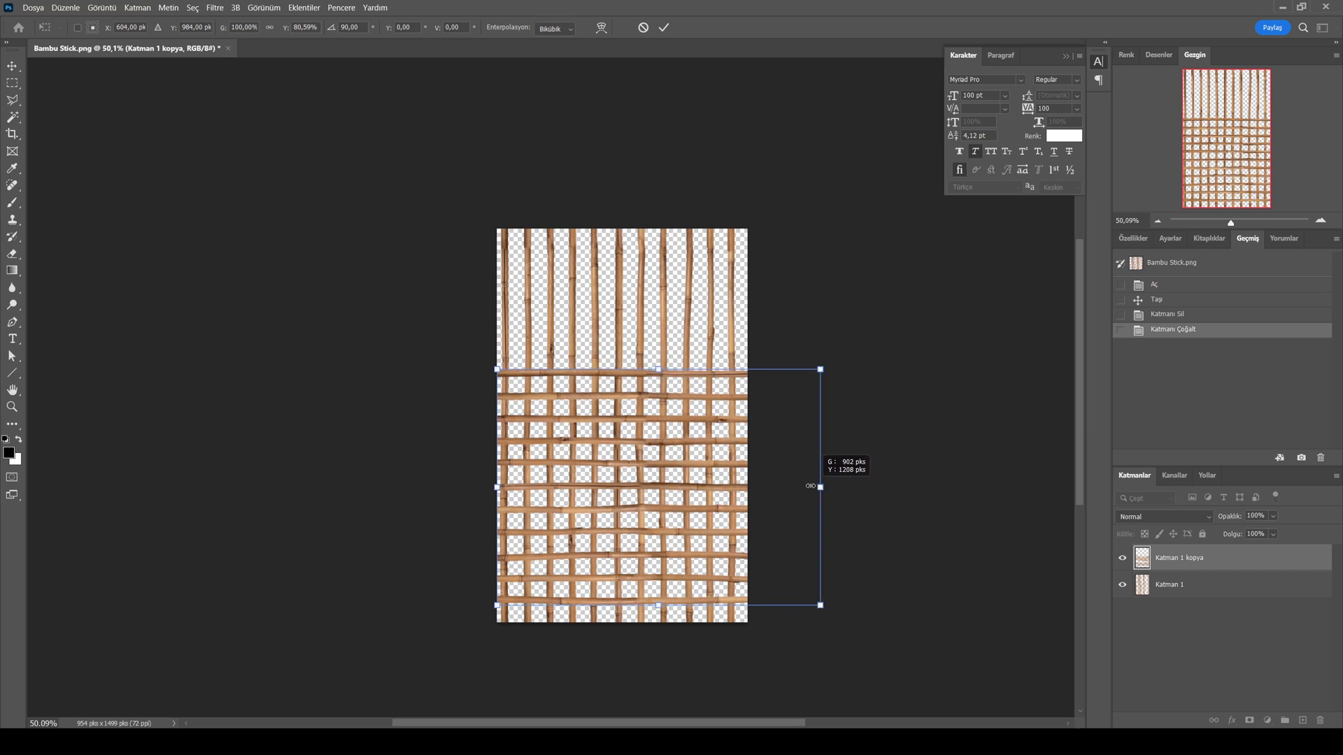
{"action": "left_click_drag", "start_coordinate": [882, 486], "coordinate": [745, 484]}
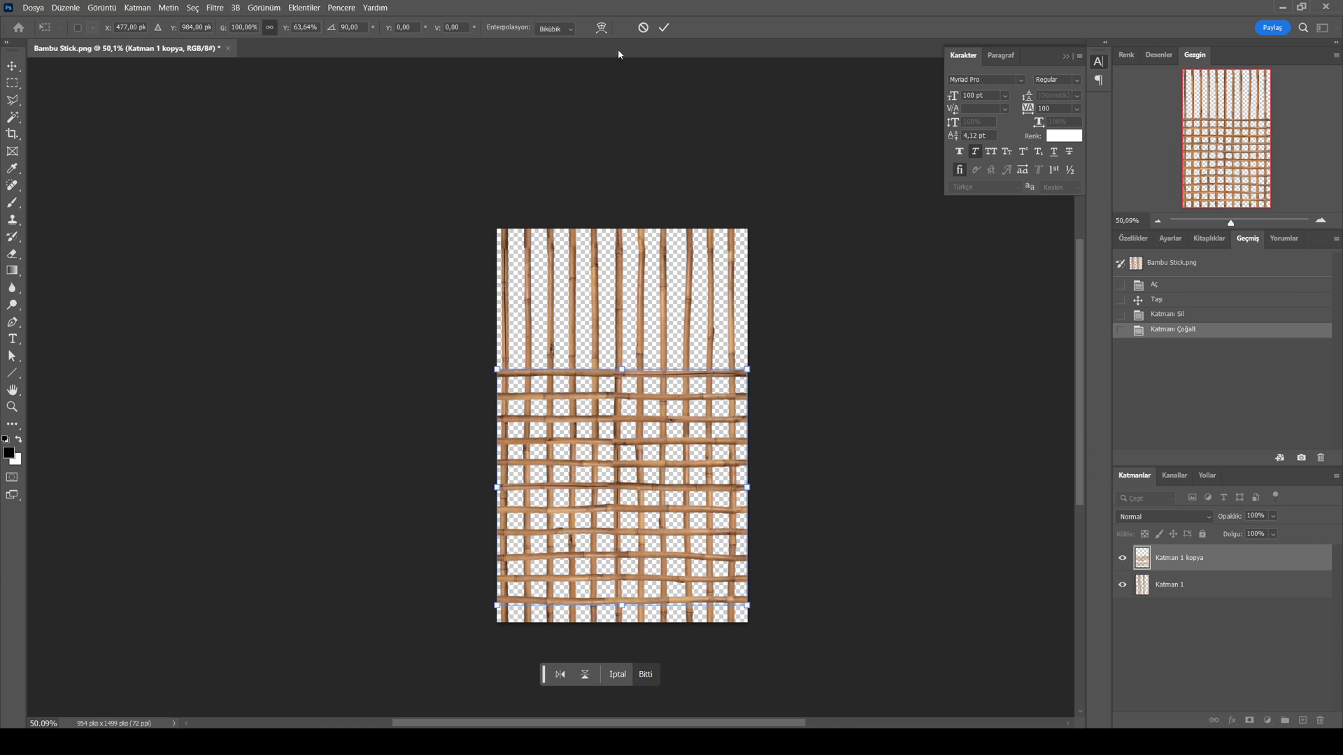
{"action": "left_click", "coordinate": [663, 27]}
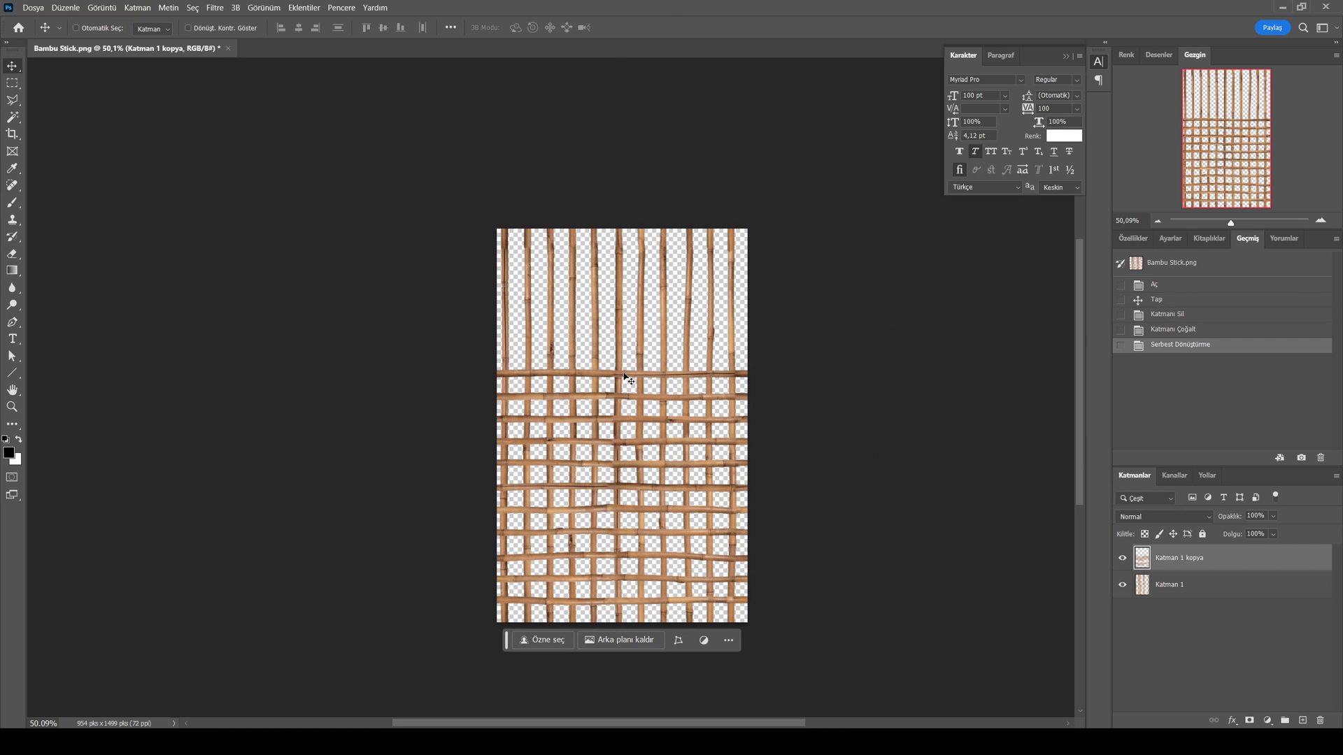
{"action": "left_click_drag", "start_coordinate": [630, 379], "coordinate": [628, 332]}
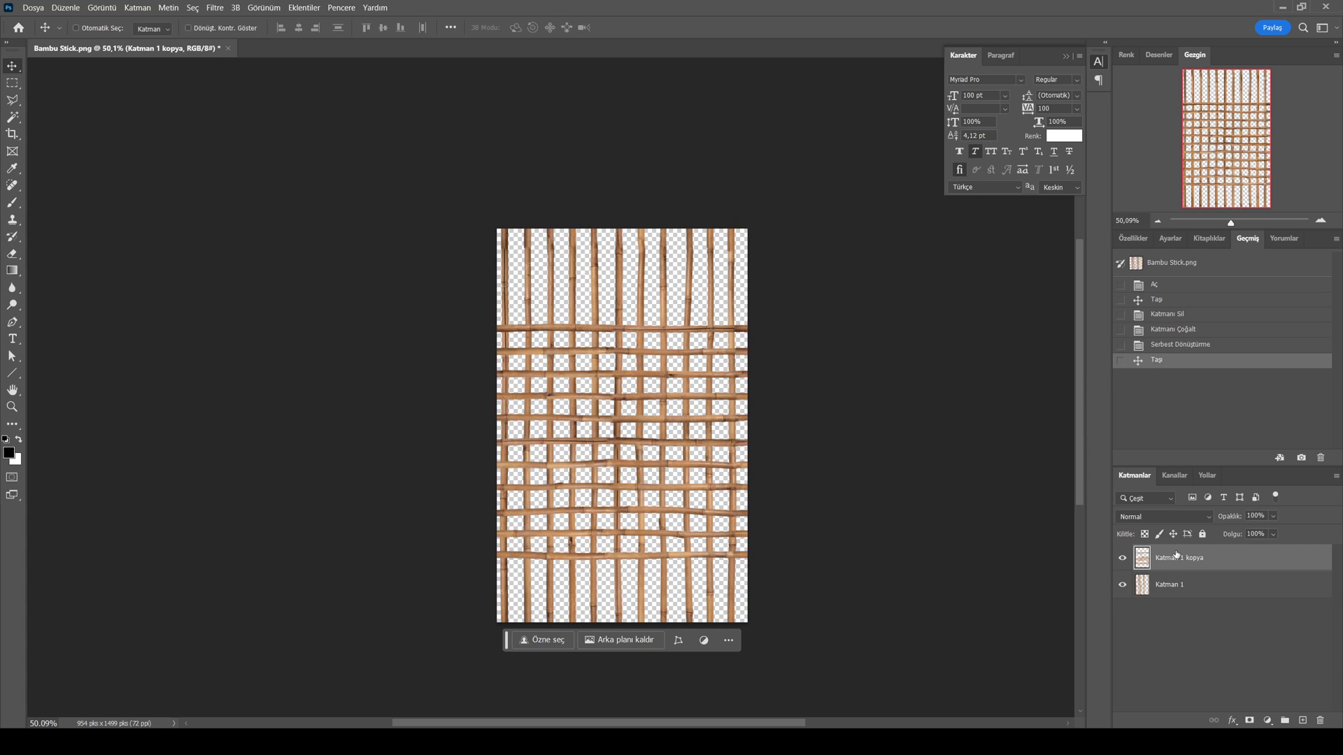
Select the bottom horizontal bamboo bar and nudge it down
{"action": "key", "text": "m"}
{"action": "mouse_move", "coordinate": [812, 578]}
{"action": "left_mouse_down"}
{"action": "mouse_move", "coordinate": [461, 542]}
{"action": "mouse_move", "coordinate": [825, 592]}
{"action": "left_mouse_up"}
{"action": "key", "text": "Up"}
{"action": "key", "text": "Up"}
{"action": "key", "text": "ctrl+d"}
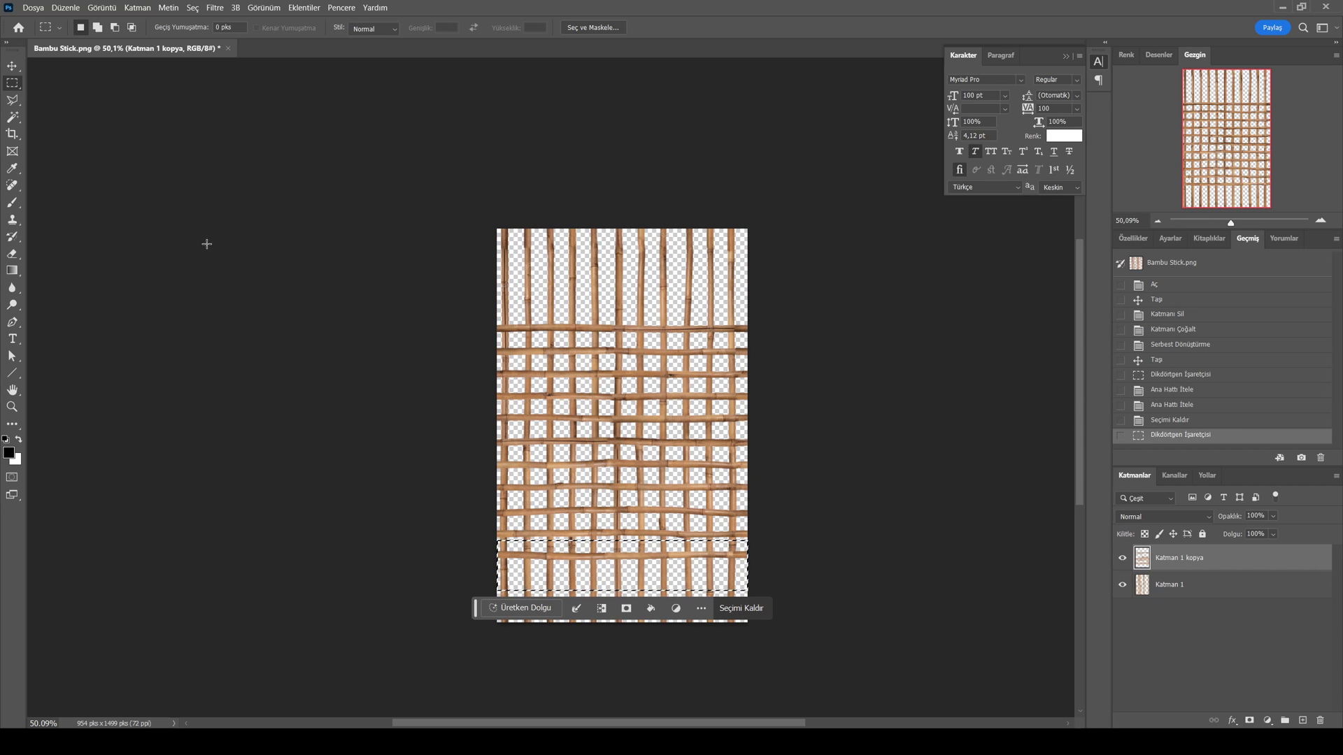
{"action": "left_click", "coordinate": [13, 66]}
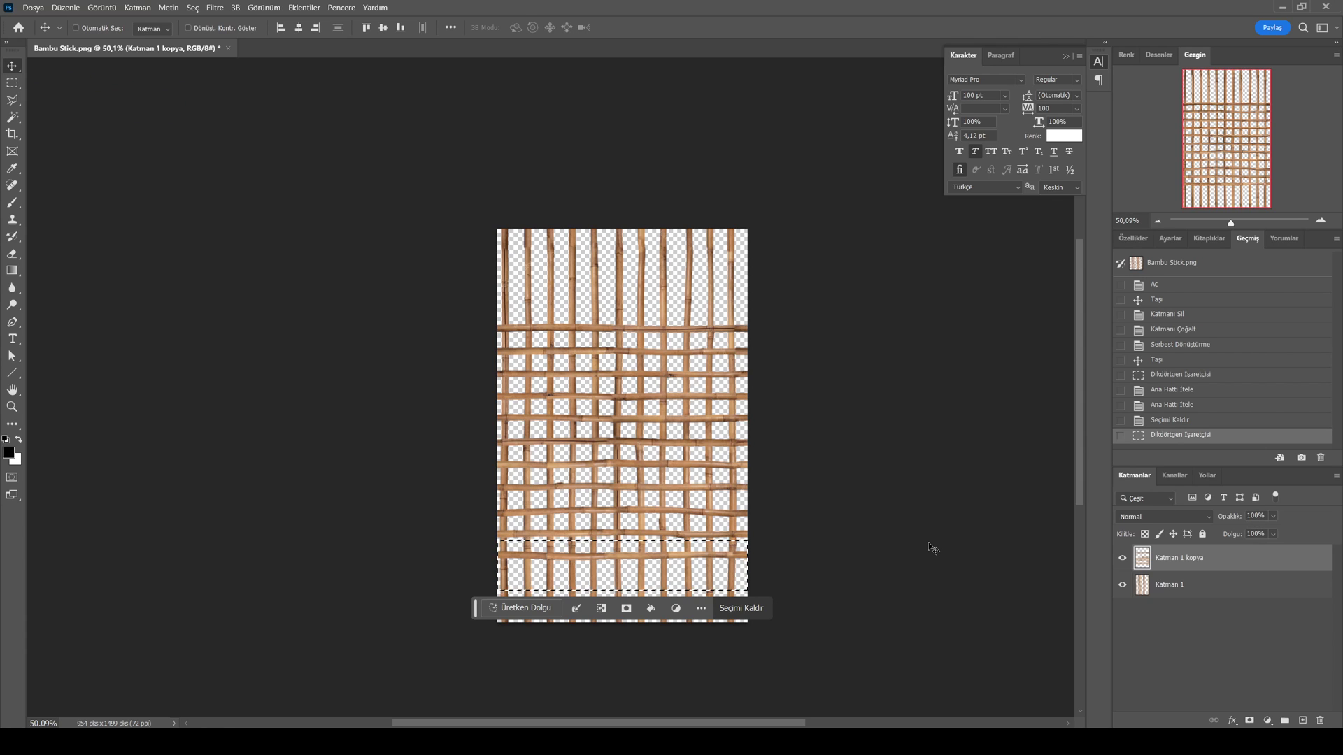
{"action": "key", "text": "Down"}
{"action": "key", "text": "Down"}
{"action": "key", "text": "Down"}
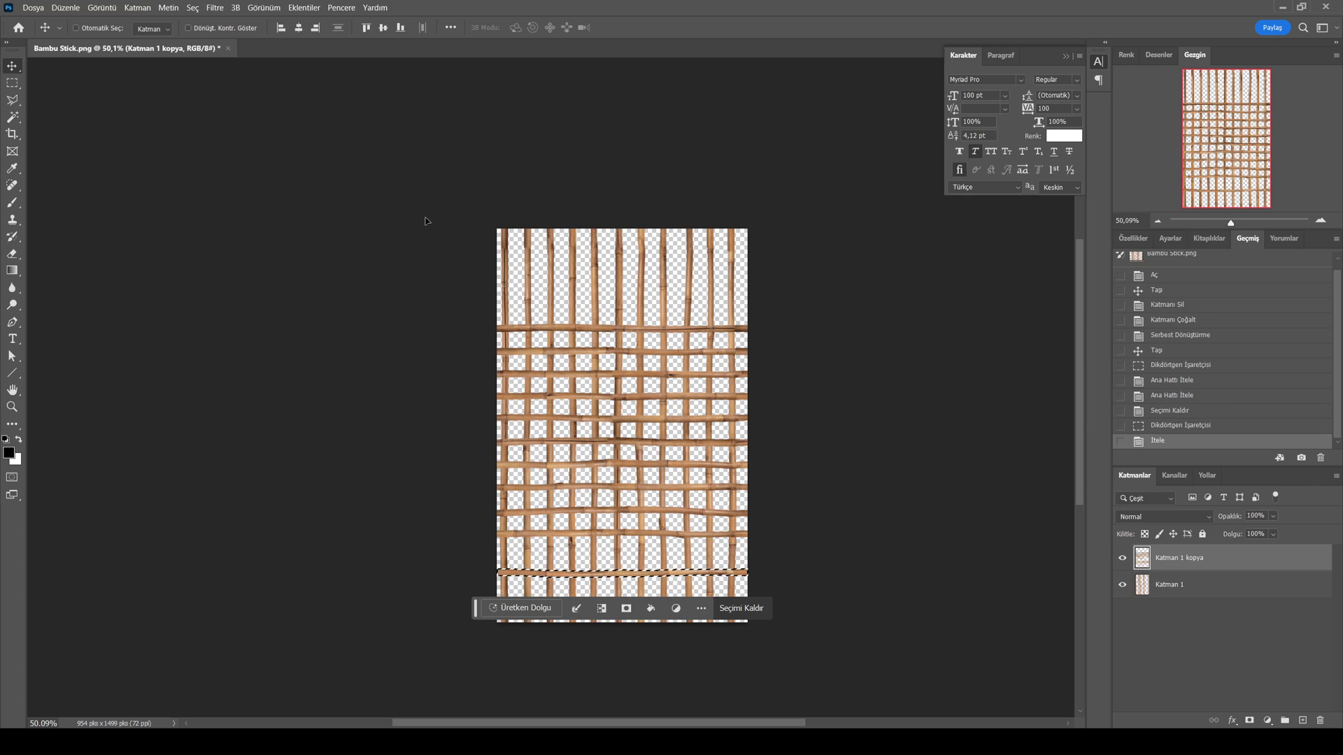
Select an upper horizontal bar and move it upward
{"action": "left_click", "coordinate": [12, 82]}
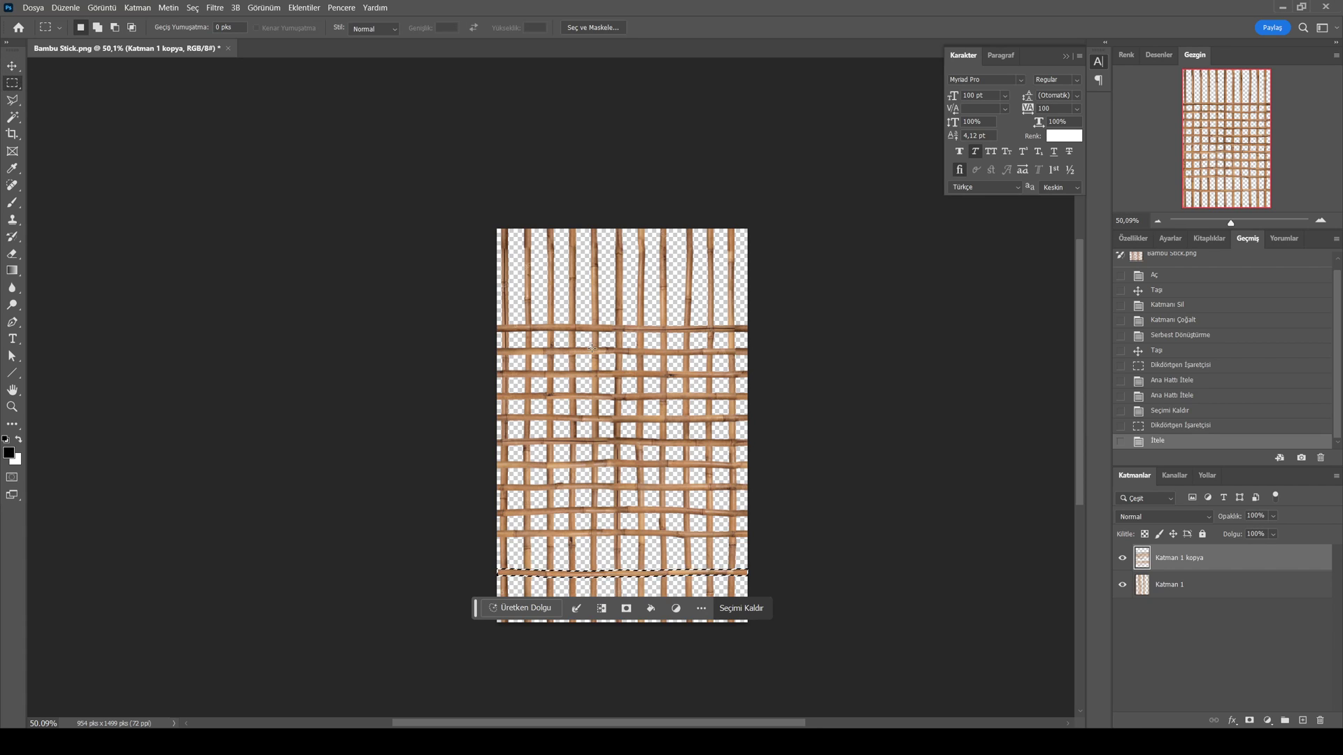
{"action": "left_click_drag", "start_coordinate": [447, 309], "coordinate": [779, 336]}
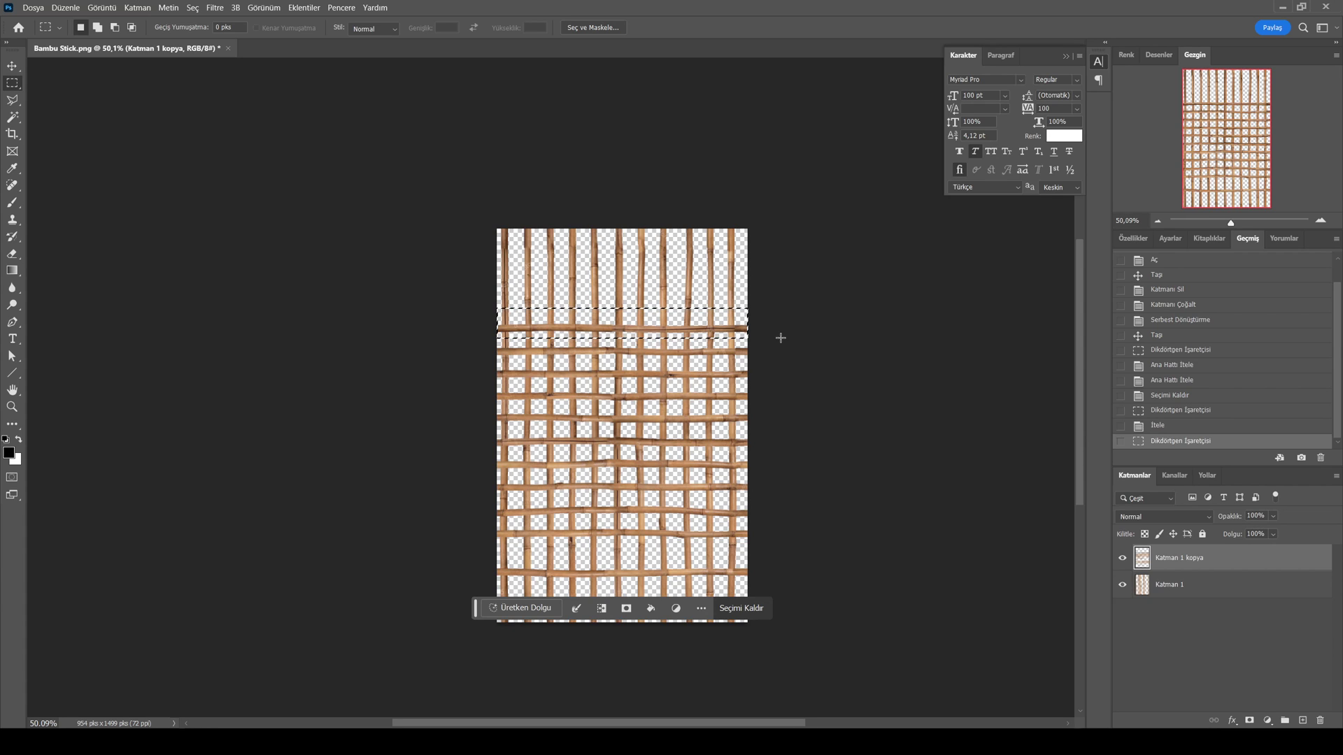
{"action": "key", "text": "v"}
{"action": "left_click_drag", "start_coordinate": [782, 340], "coordinate": [782, 290]}
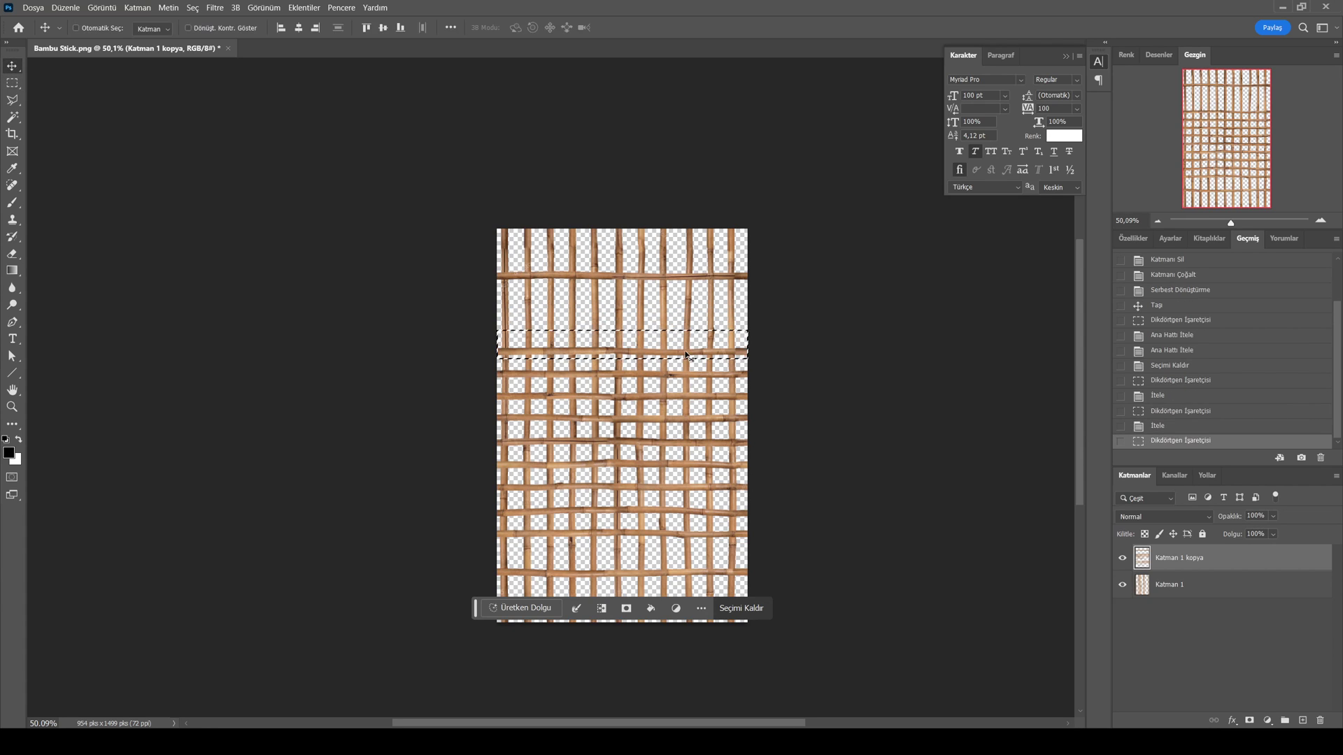
Clear two horizontal bars from the grid
{"action": "key", "text": "m"}
{"action": "left_click_drag", "start_coordinate": [462, 391], "coordinate": [774, 409]}
{"action": "key", "text": "Delete"}
{"action": "left_click_drag", "start_coordinate": [474, 430], "coordinate": [774, 453]}
{"action": "key", "text": "Delete"}
{"action": "key", "text": "ctrl+d"}
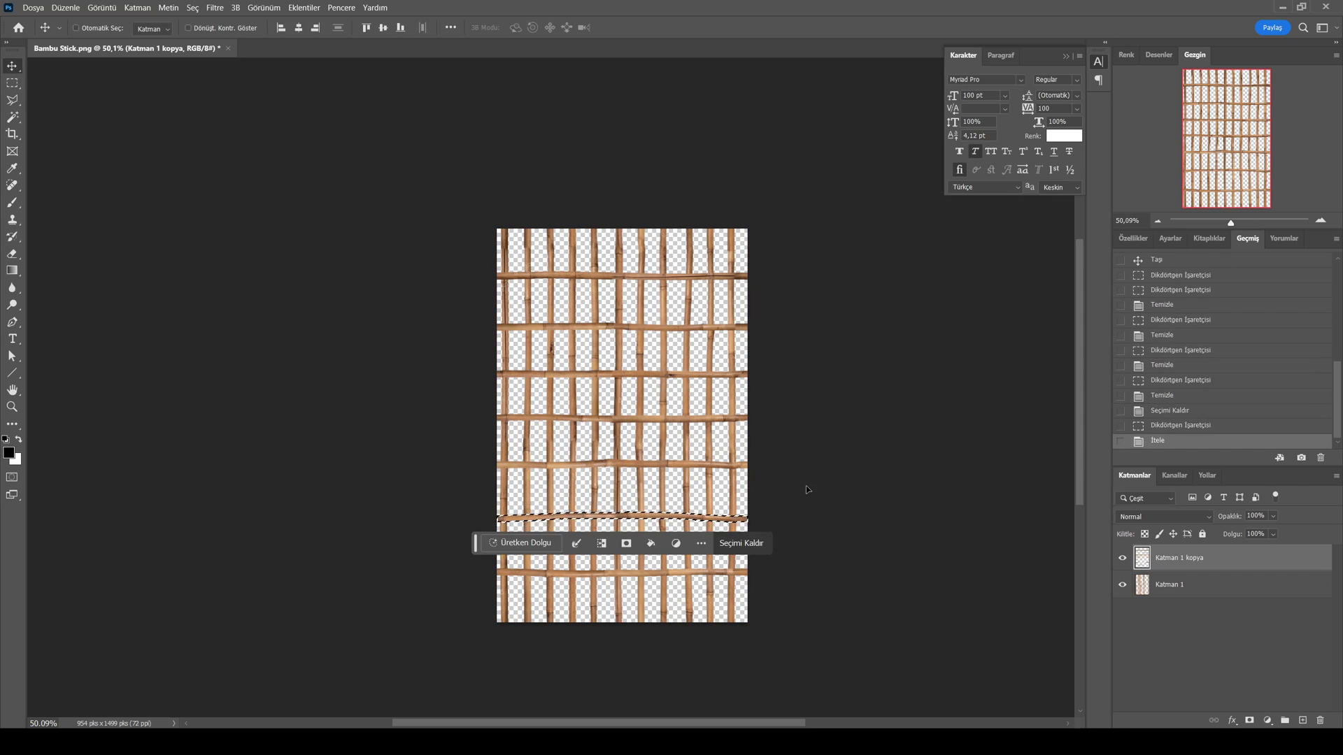
Nudge the remaining horizontal bars down to even out the row spacing
{"action": "mouse_move", "coordinate": [462, 566]}
{"action": "left_mouse_down"}
{"action": "mouse_move", "coordinate": [775, 590]}
{"action": "mouse_move", "coordinate": [414, 305]}
{"action": "left_mouse_up"}
{"action": "key", "text": "Down"}
{"action": "key", "text": "ctrl+Down"}
{"action": "key", "text": "ctrl+d"}
{"action": "key", "text": "Down"}
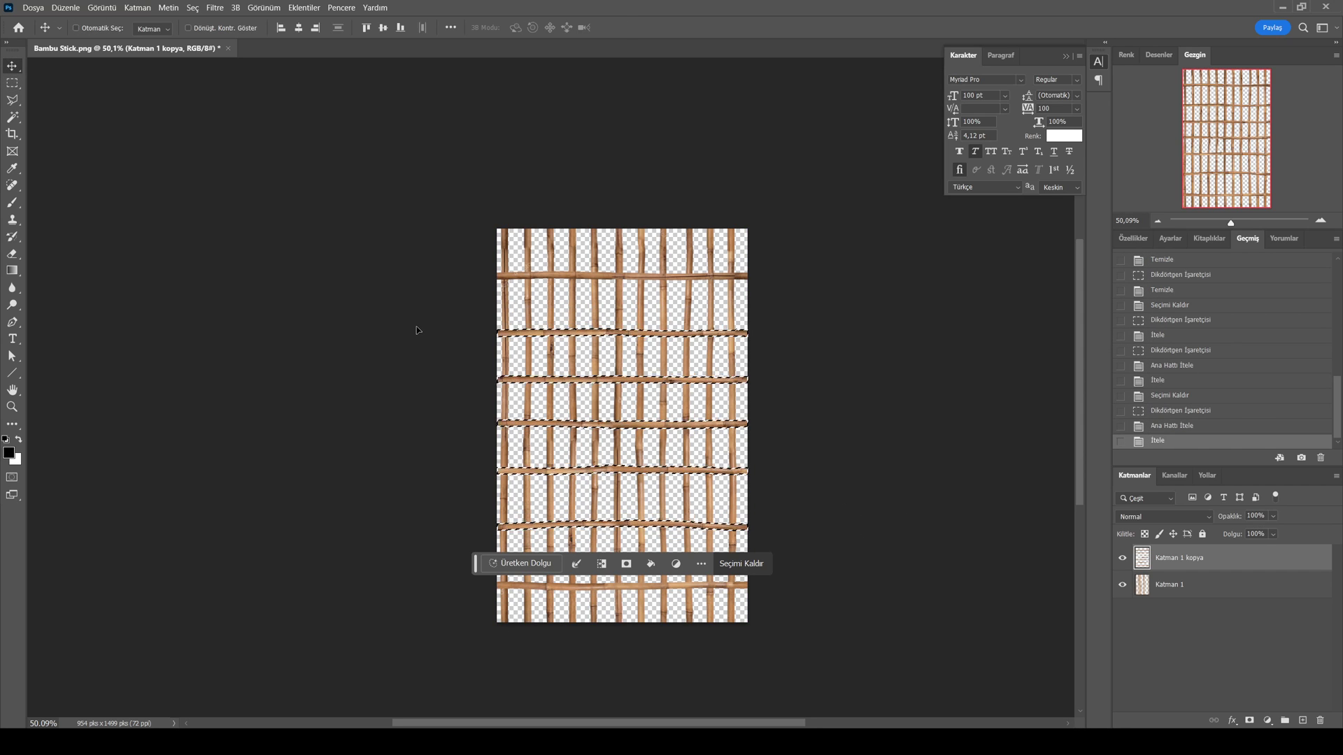
{"action": "key", "text": "ctrl+Down"}
{"action": "key", "text": "ctrl+d"}
{"action": "left_click_drag", "start_coordinate": [459, 264], "coordinate": [775, 307]}
{"action": "key", "text": "ctrl+Down"}
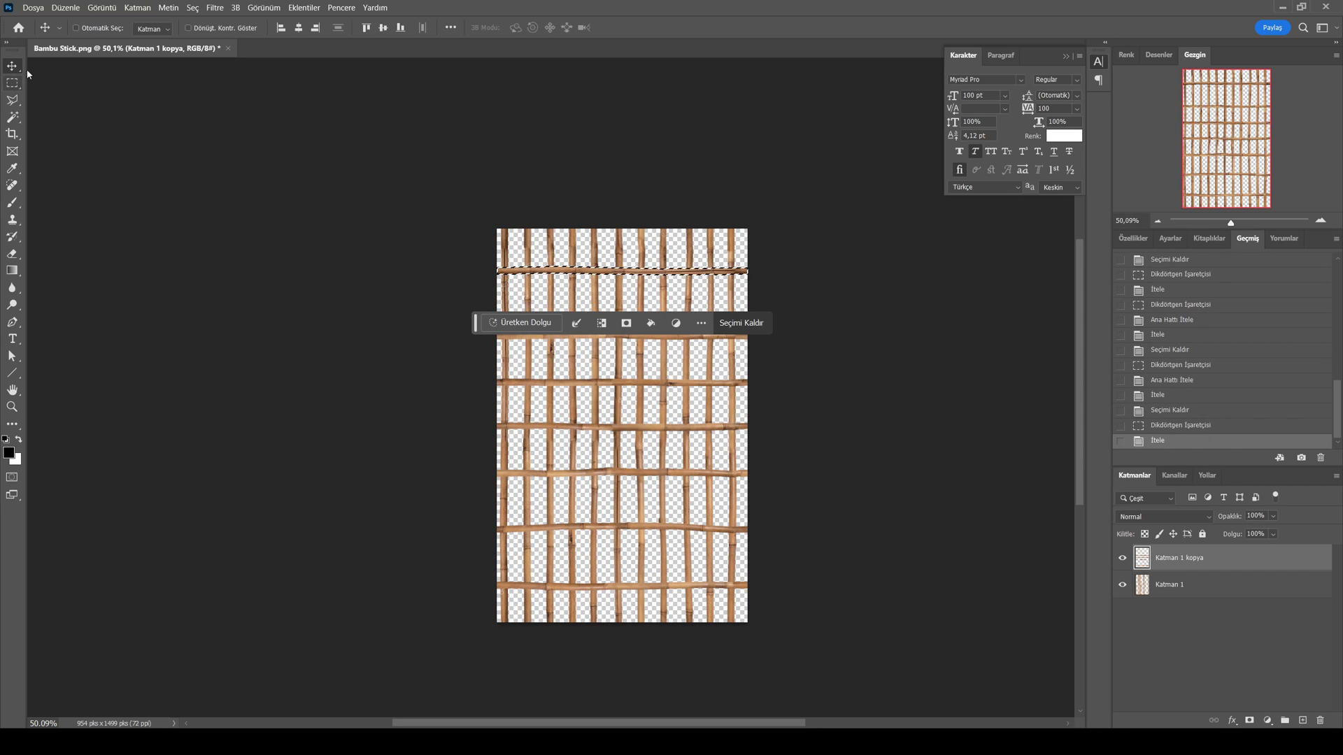
{"action": "key", "text": "ctrl+d"}
{"action": "left_click_drag", "start_coordinate": [461, 309], "coordinate": [774, 630]}
{"action": "left_click_drag", "start_coordinate": [616, 408], "coordinate": [616, 439], "text": "ctrl"}
{"action": "key", "text": "ctrl+d"}
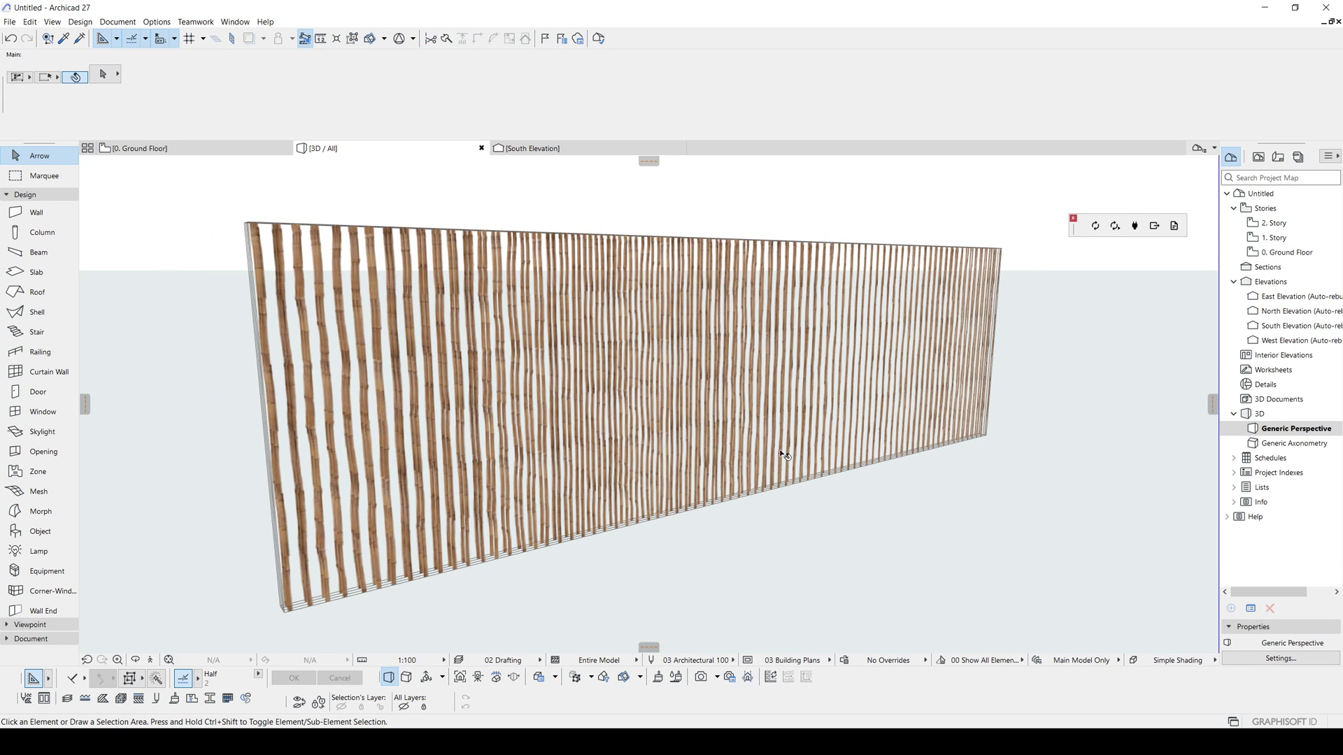
Select the bamboo wall and open the Options > Element Attributes menu
{"action": "left_click", "coordinate": [646, 378]}
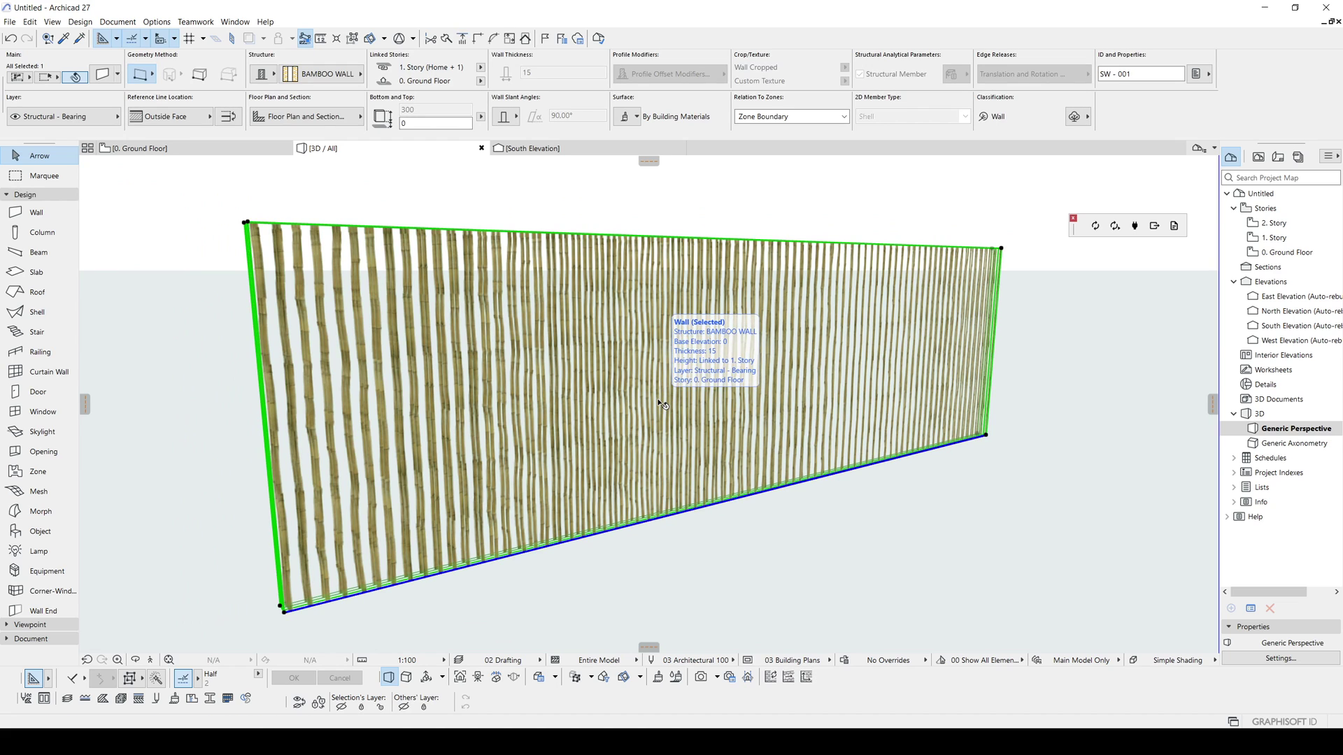
{"action": "left_click", "coordinate": [157, 21]}
{"action": "mouse_move", "coordinate": [191, 38]}
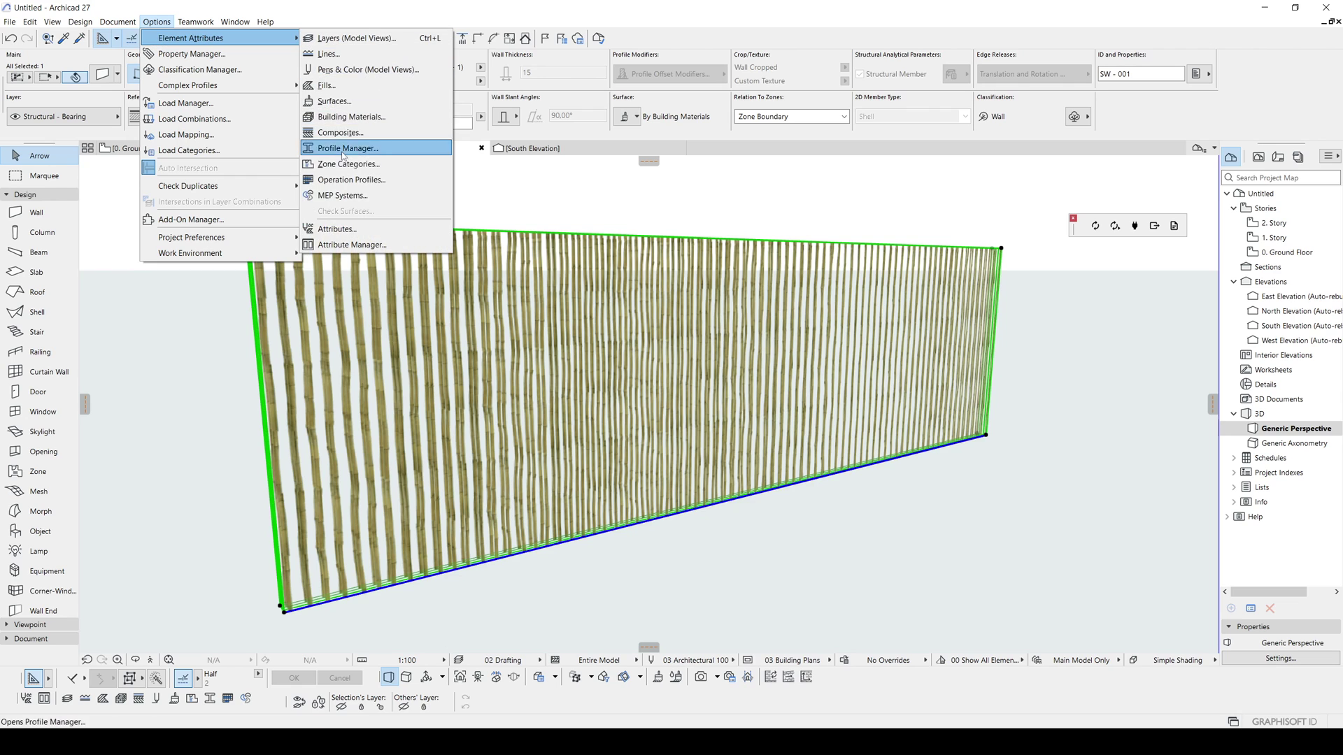
Replace the BAMBO surface texture with Bambu Stick 2.png and inspect the wall in 3D
{"action": "left_click", "coordinate": [353, 101]}
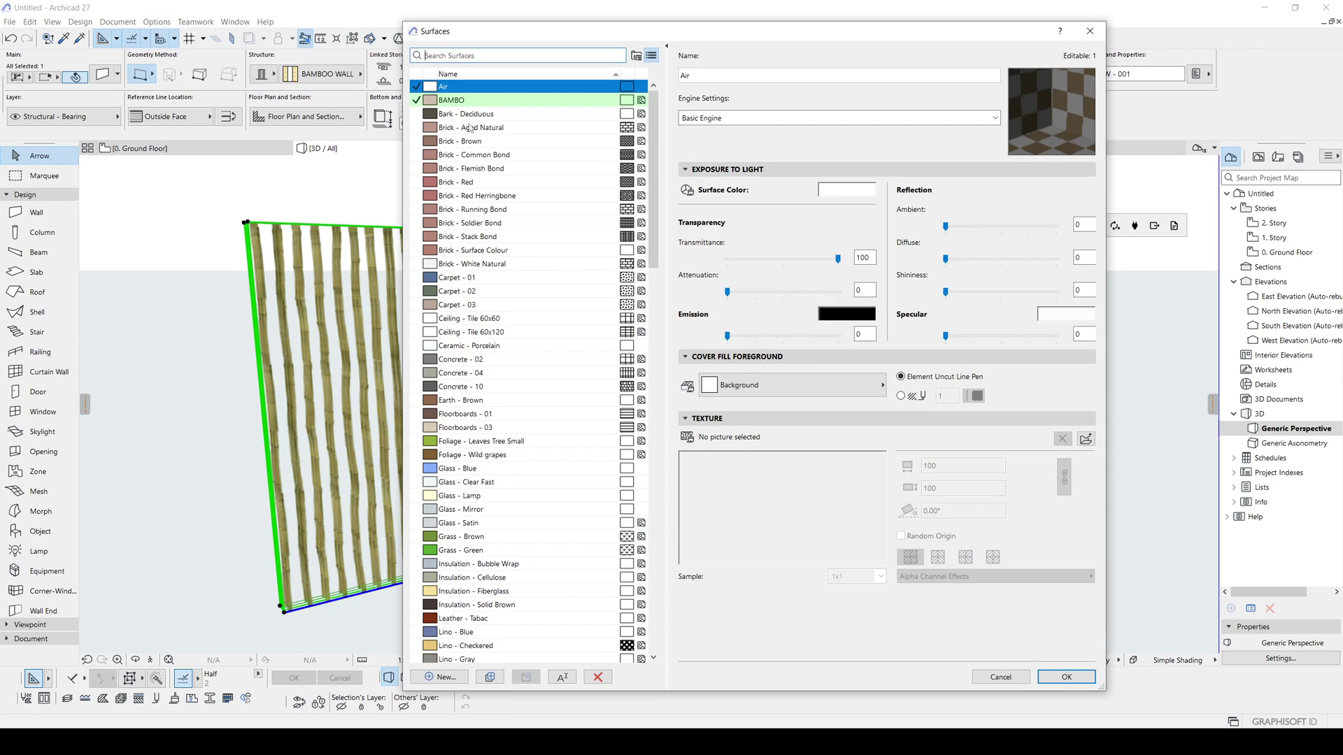
{"action": "left_click", "coordinate": [454, 101]}
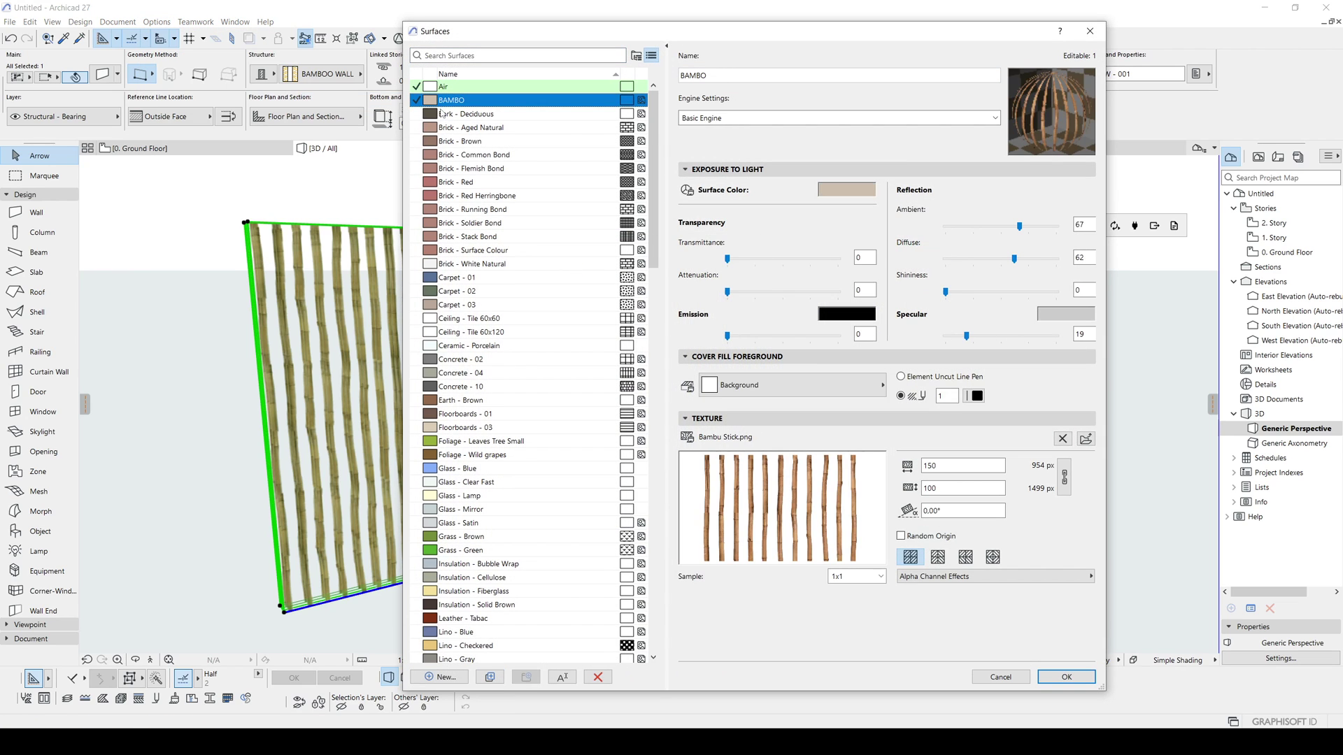
{"action": "left_click", "coordinate": [454, 101]}
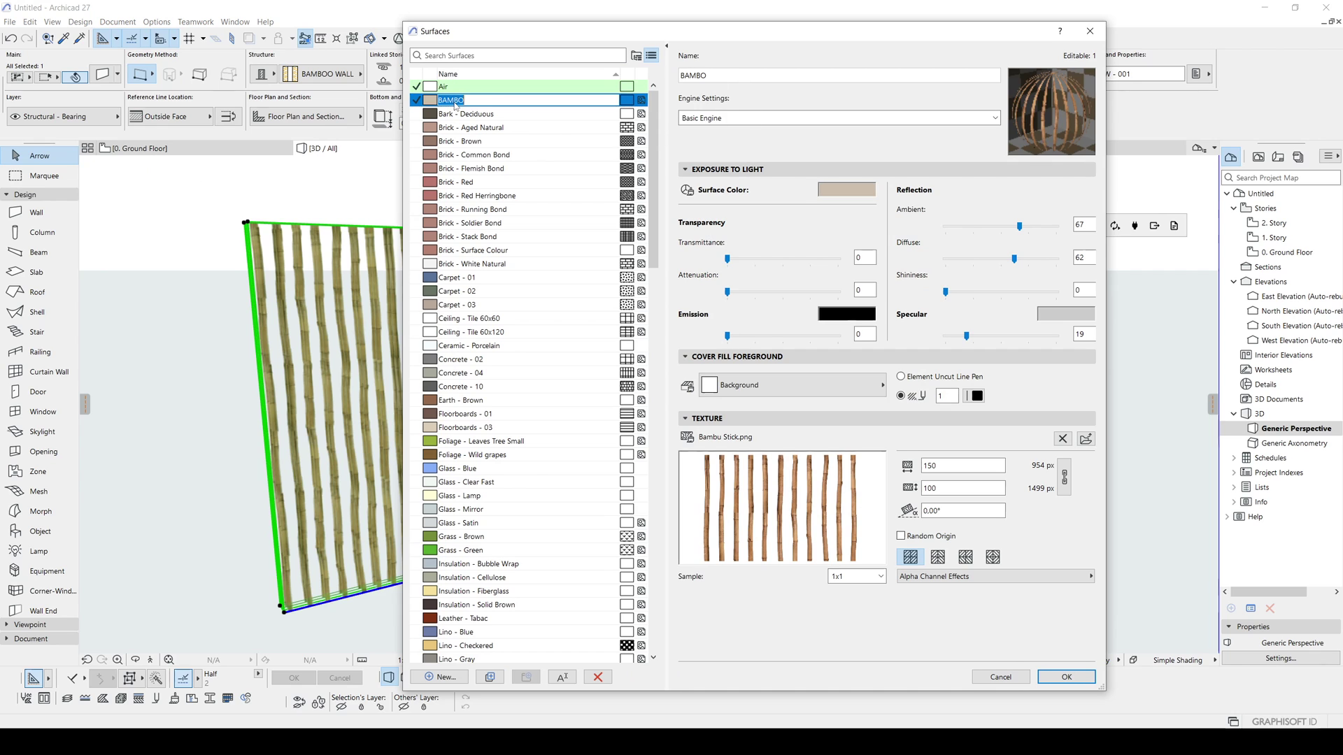
{"action": "left_click", "coordinate": [449, 116]}
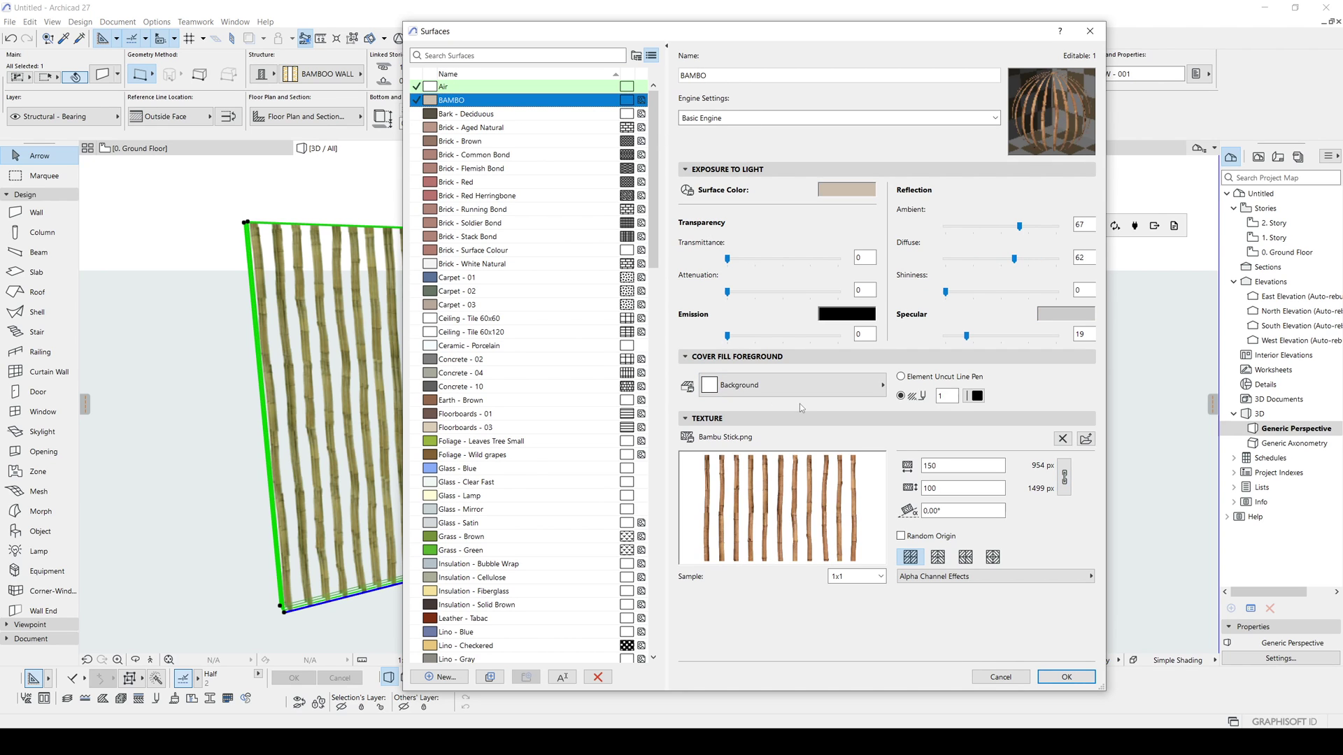
{"action": "left_click", "coordinate": [1086, 440]}
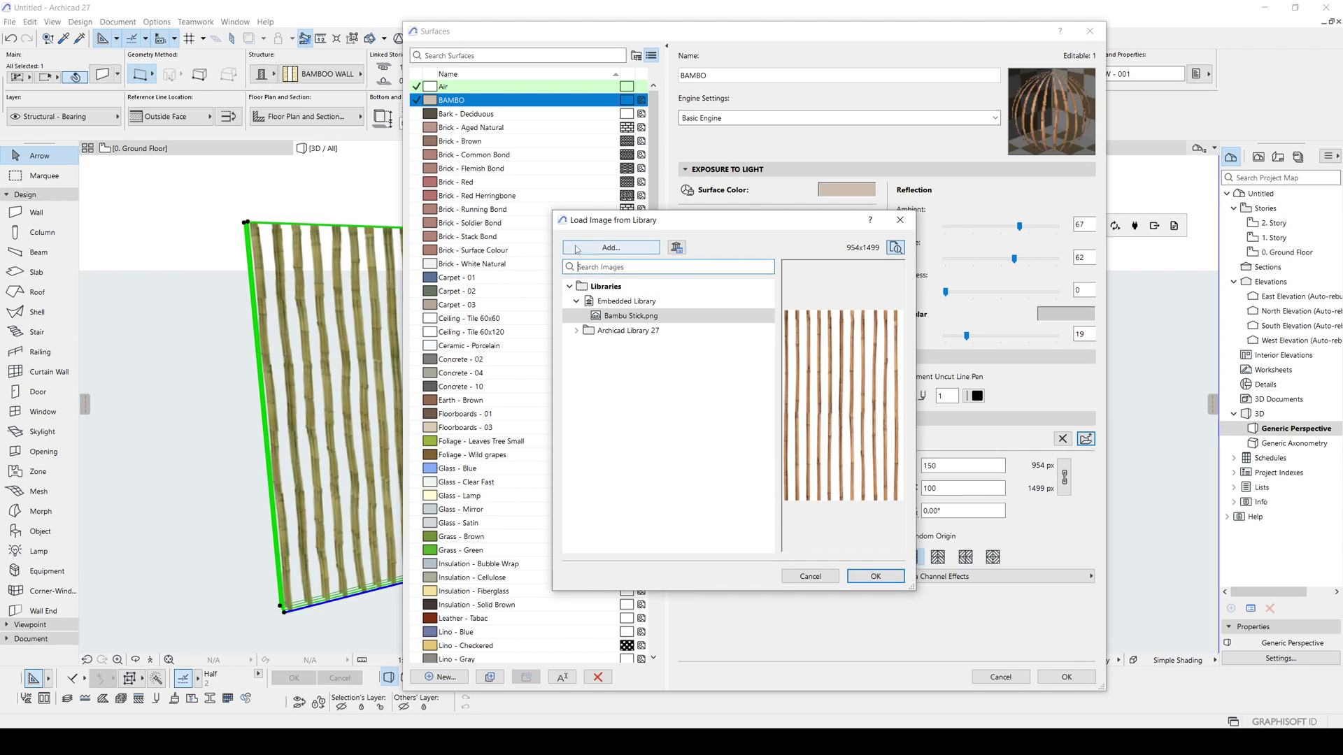
{"action": "left_click", "coordinate": [610, 250]}
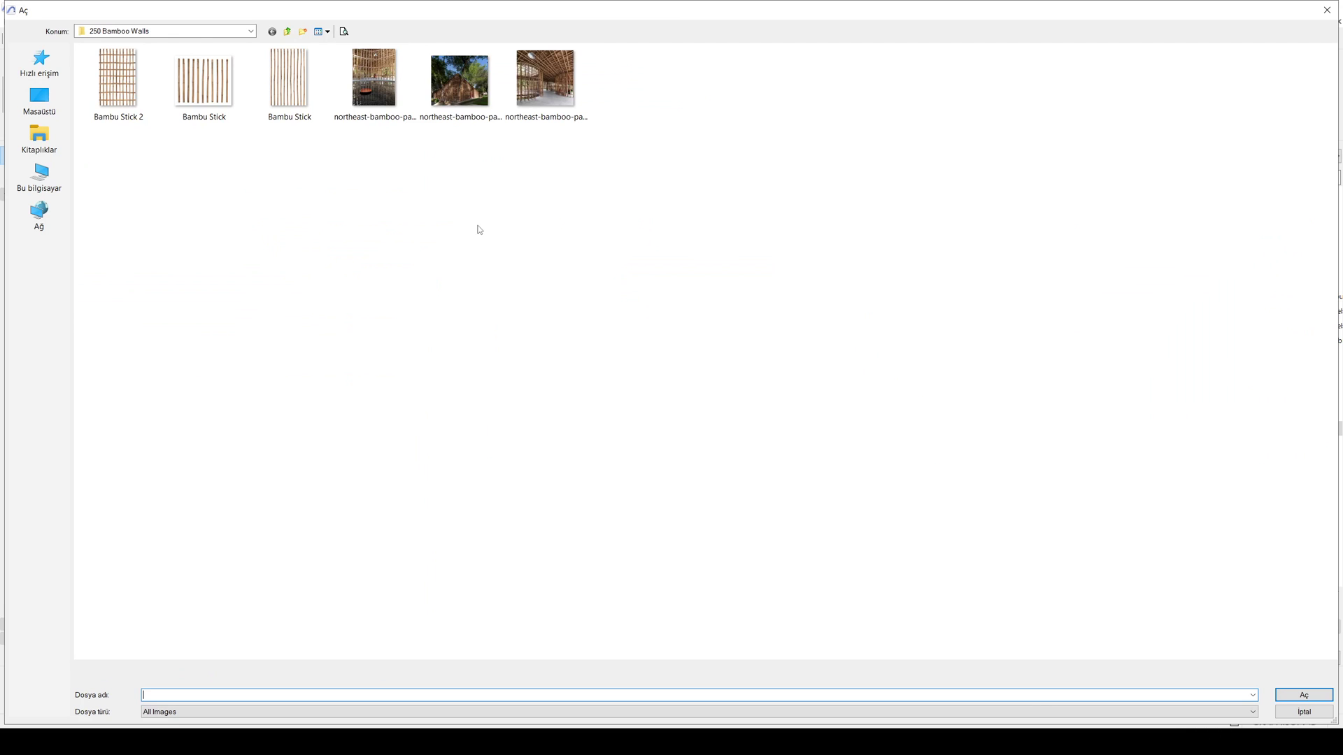
{"action": "double_click", "coordinate": [106, 78]}
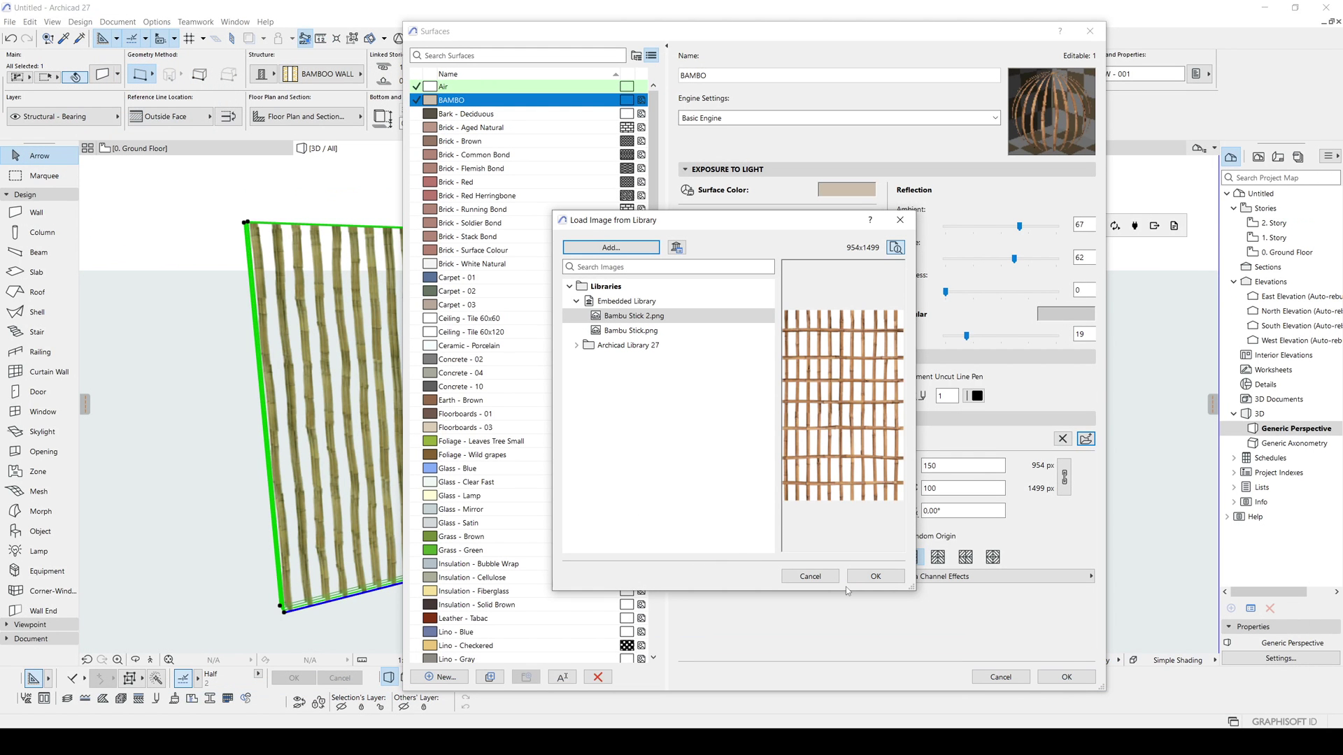
{"action": "left_click", "coordinate": [877, 577]}
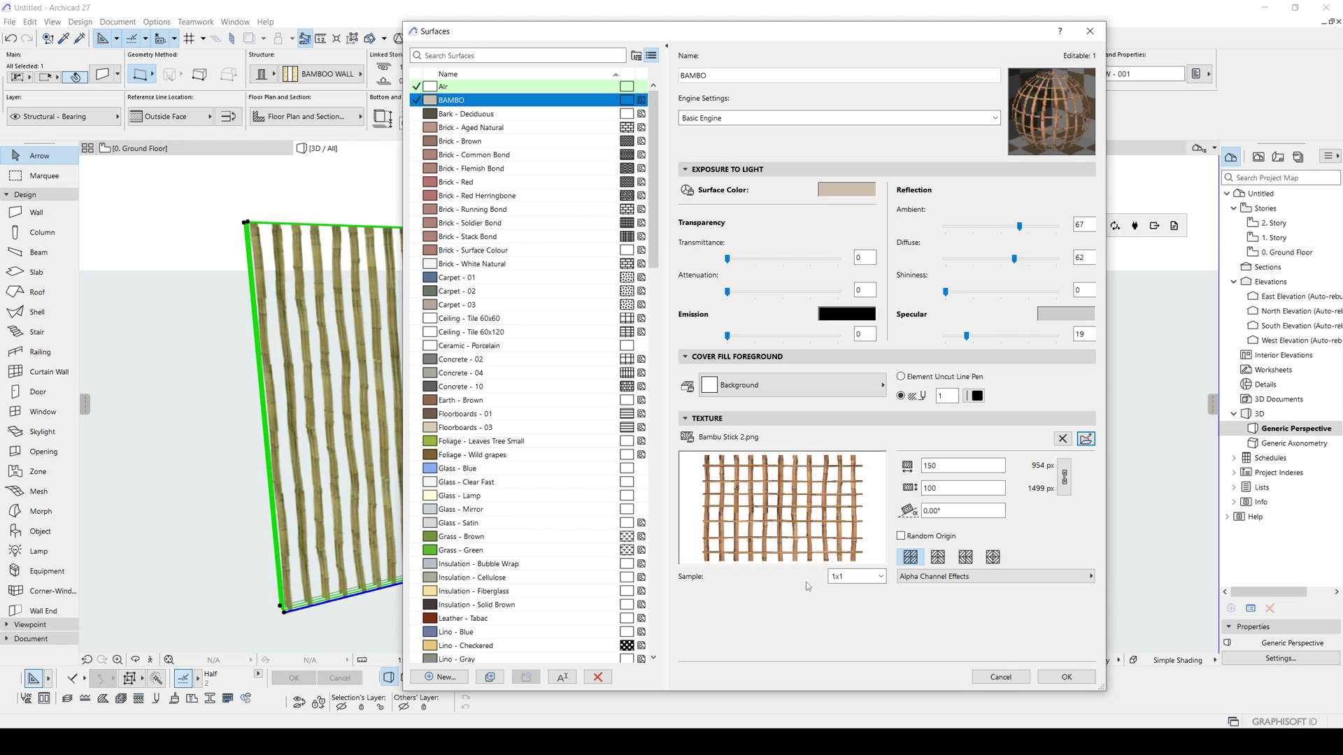
{"action": "left_click", "coordinate": [1068, 680]}
{"action": "key", "text": "Escape"}
{"action": "scroll", "coordinate": [719, 486], "scroll_direction": "down", "scroll_amount": 3}
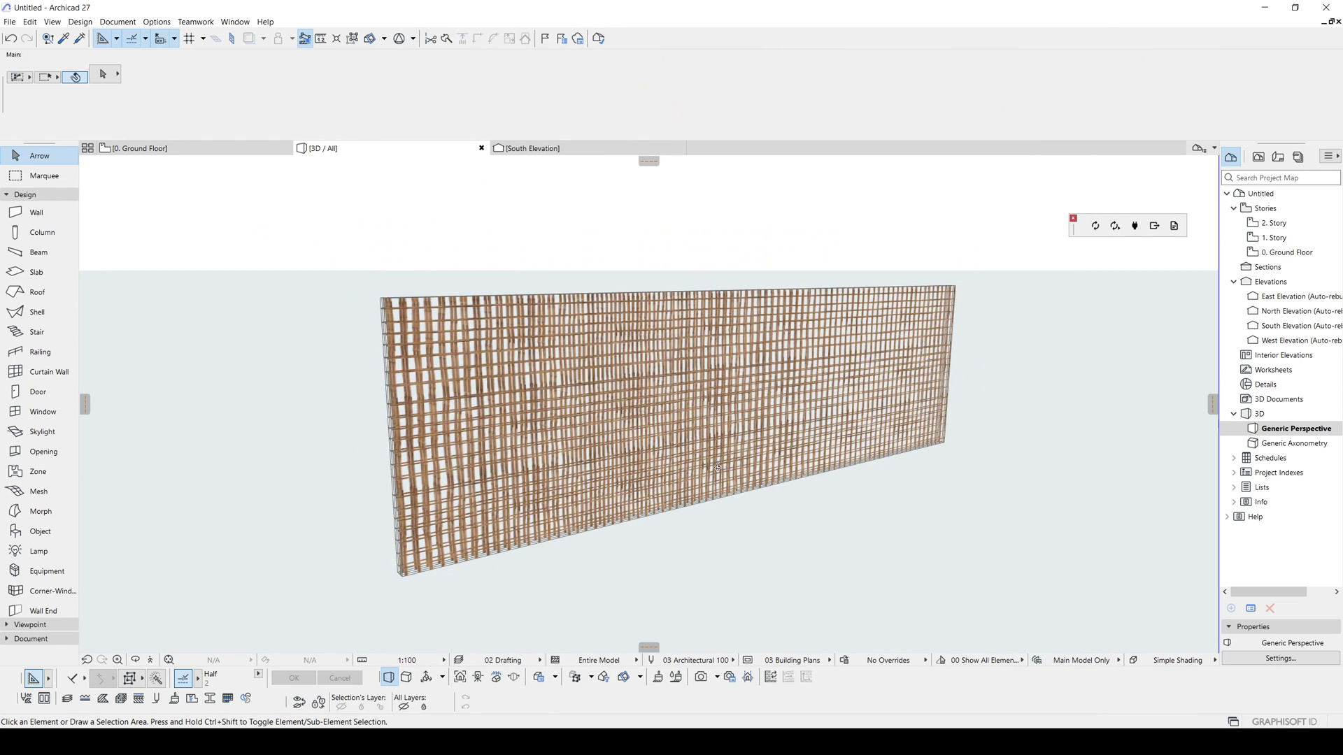
{"action": "mouse_move", "coordinate": [718, 466]}
{"action": "middle_mouse_down", "text": "shift"}
{"action": "mouse_move", "coordinate": [317, 441]}
{"action": "mouse_move", "coordinate": [1155, 420]}
{"action": "mouse_move", "coordinate": [288, 451]}
{"action": "middle_mouse_up", "text": "shift"}
{"action": "scroll", "coordinate": [411, 419], "scroll_direction": "up", "scroll_amount": 3}
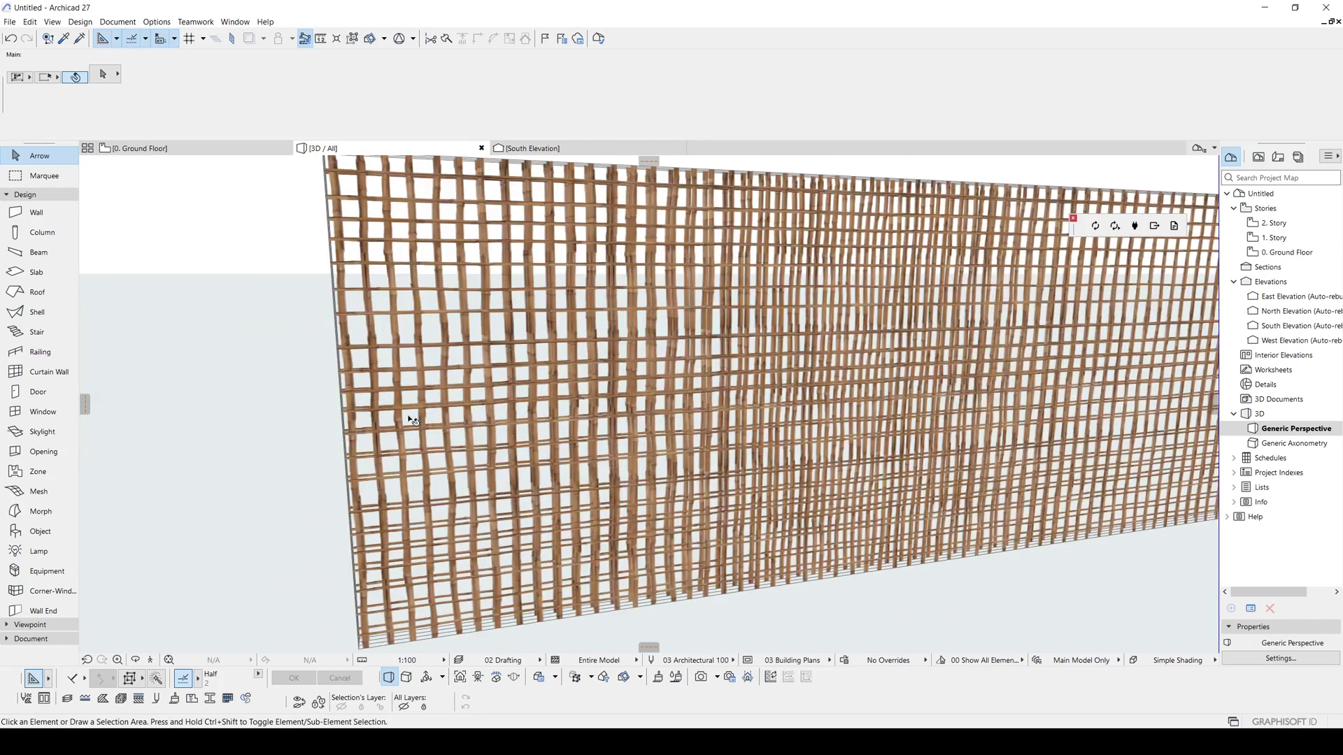
{"action": "scroll", "coordinate": [411, 419], "scroll_direction": "down", "scroll_amount": 1}
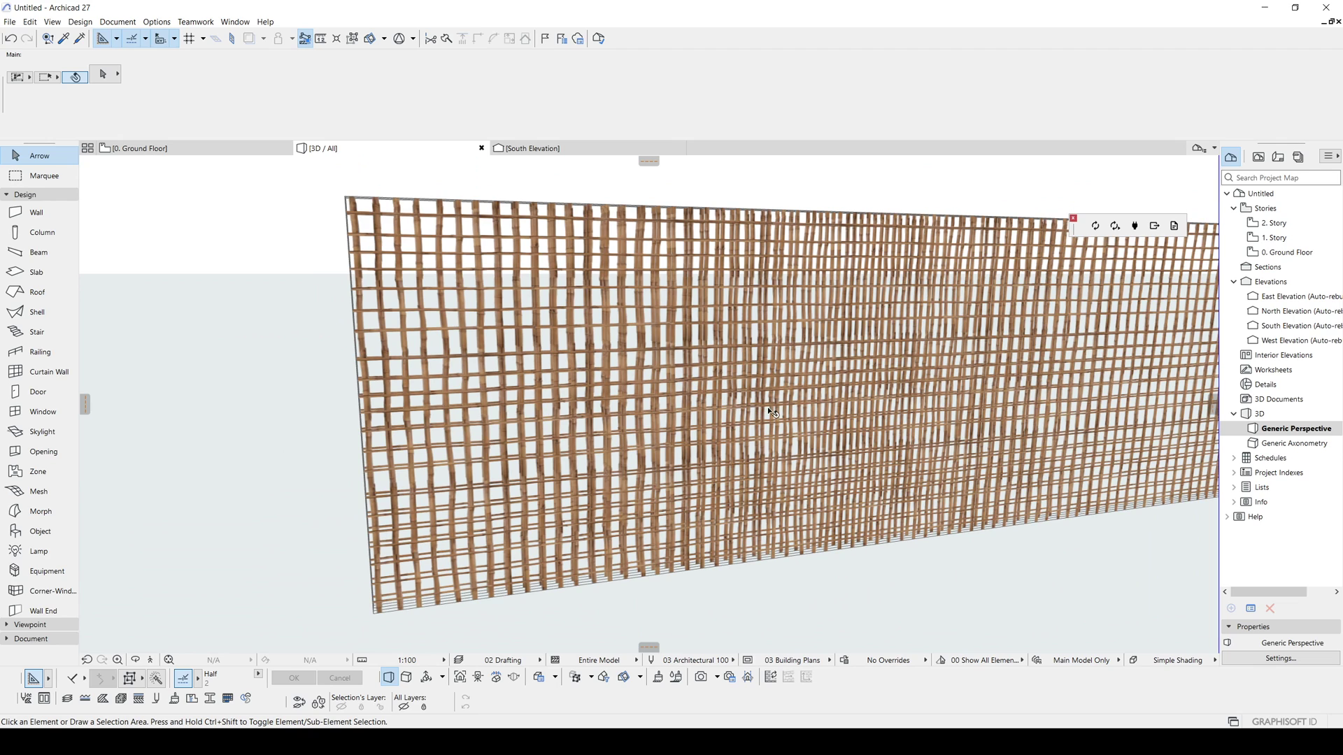
Enable Link Original Proportion on the BAMBO texture, making it 150 × 236, and apply
{"action": "left_click", "coordinate": [157, 21]}
{"action": "mouse_move", "coordinate": [200, 38]}
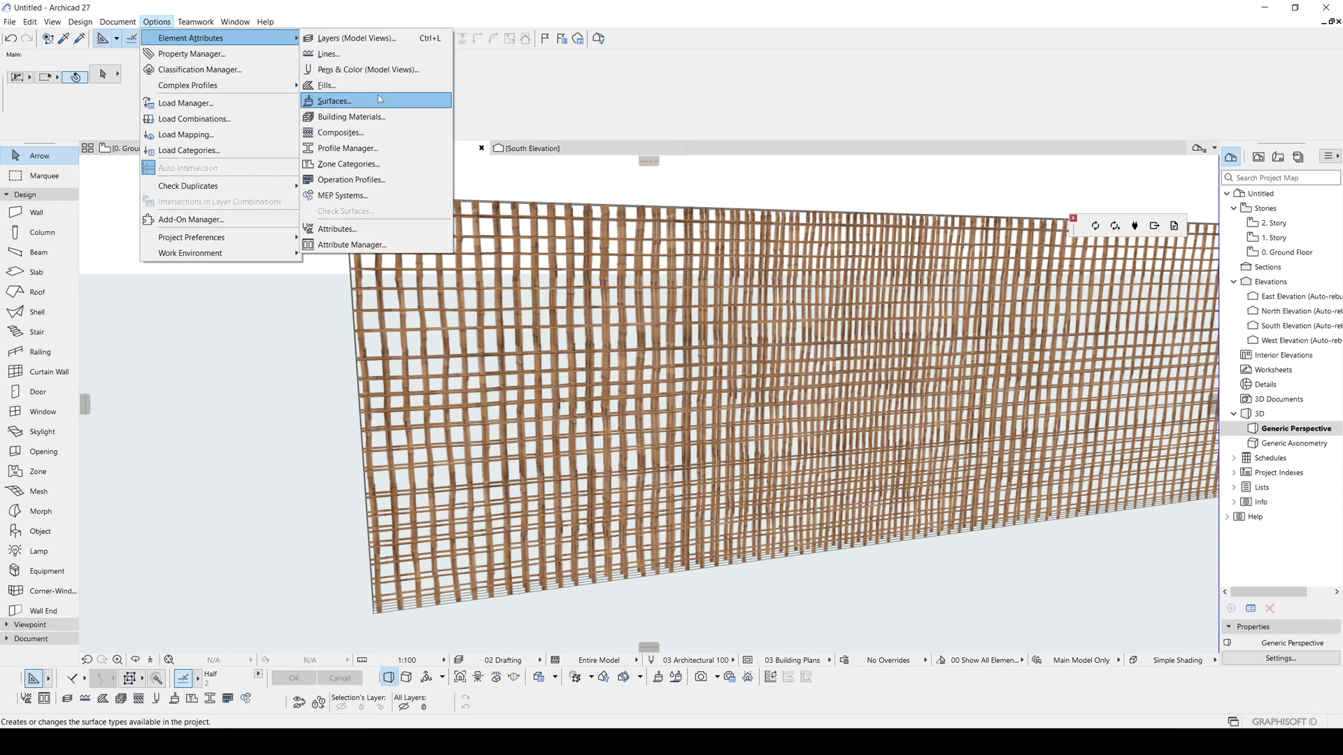
{"action": "left_click", "coordinate": [372, 106]}
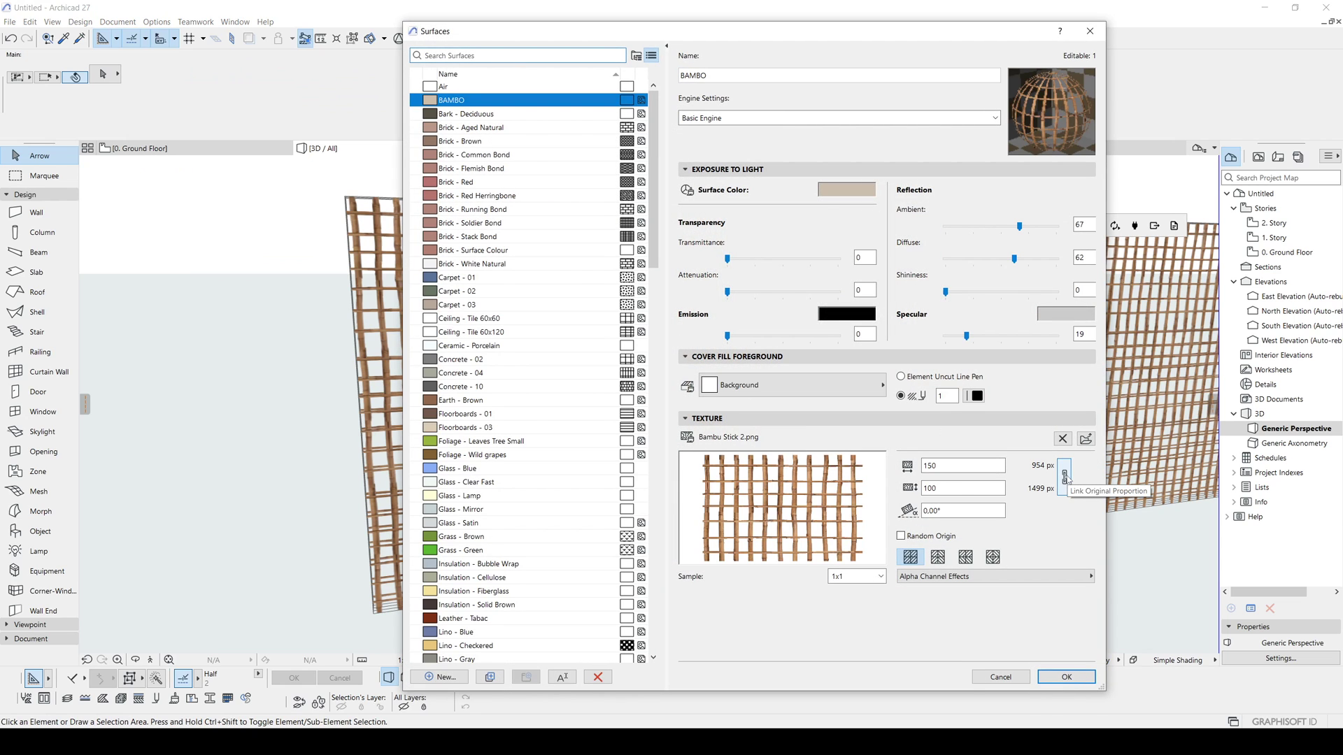
{"action": "left_click", "coordinate": [1064, 475]}
{"action": "left_click", "coordinate": [950, 490]}
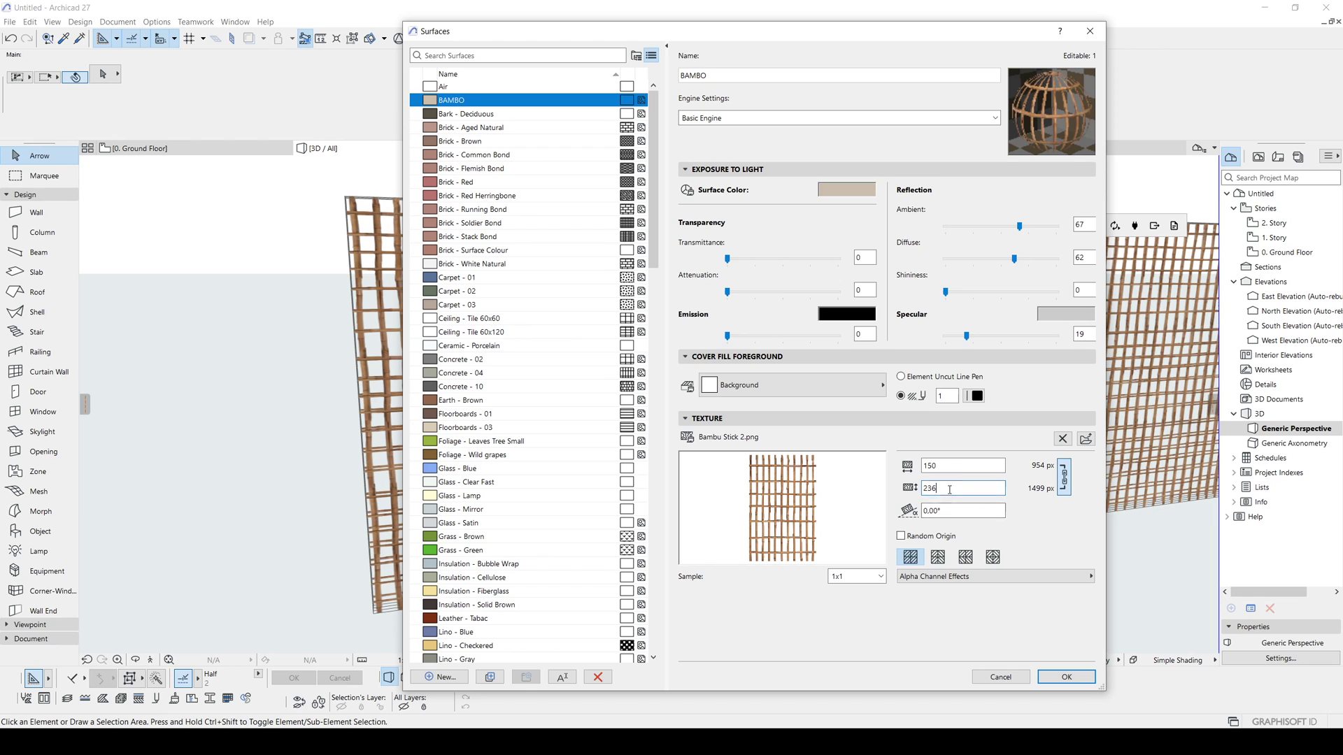
{"action": "left_click", "coordinate": [1063, 678]}
{"action": "mouse_move", "coordinate": [733, 438]}
{"action": "middle_mouse_down", "text": "shift"}
{"action": "mouse_move", "coordinate": [633, 382]}
{"action": "mouse_move", "coordinate": [591, 412]}
{"action": "mouse_move", "coordinate": [627, 371]}
{"action": "middle_mouse_up", "text": "shift"}
{"action": "scroll", "coordinate": [591, 412], "scroll_direction": "down", "scroll_amount": 3}
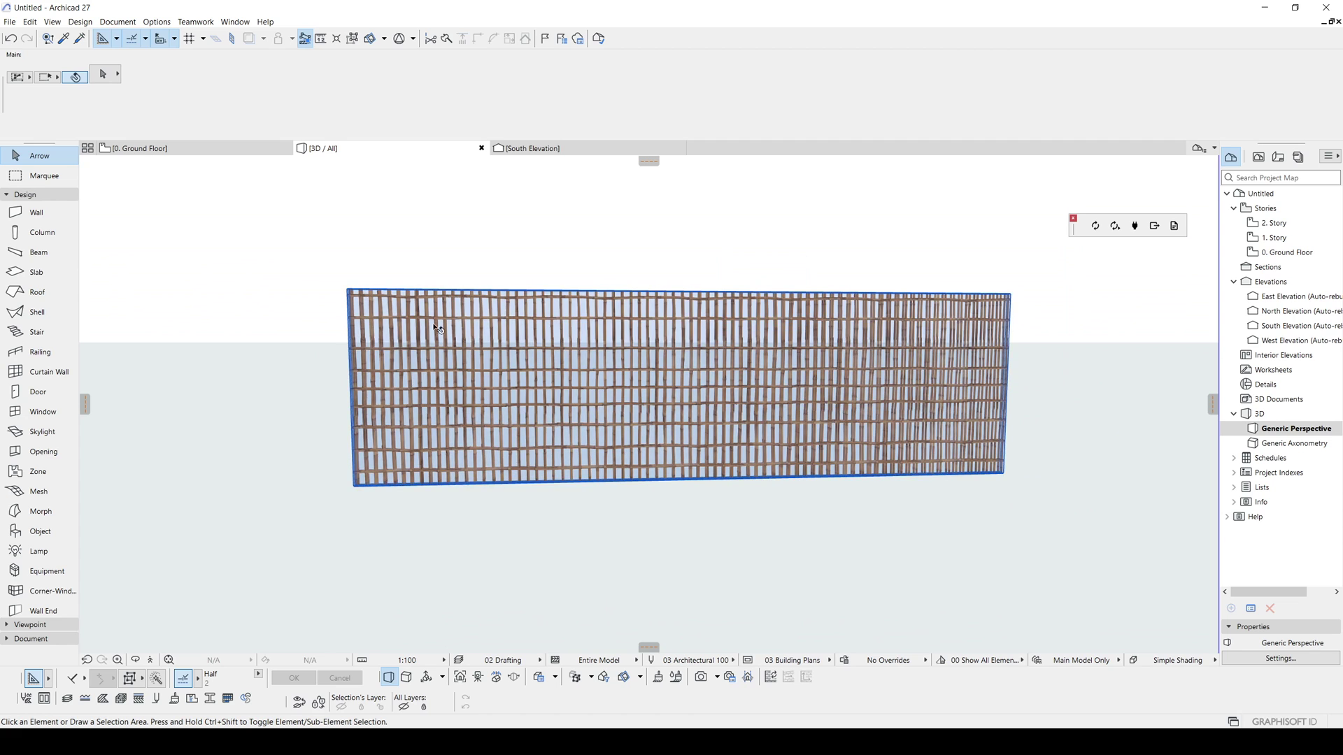
Orbit to an oblique view of the wall, then switch to the Ground Floor plan
{"action": "mouse_move", "coordinate": [508, 341]}
{"action": "middle_mouse_down", "text": "shift"}
{"action": "mouse_move", "coordinate": [848, 371]}
{"action": "mouse_move", "coordinate": [906, 352]}
{"action": "middle_mouse_up", "text": "shift"}
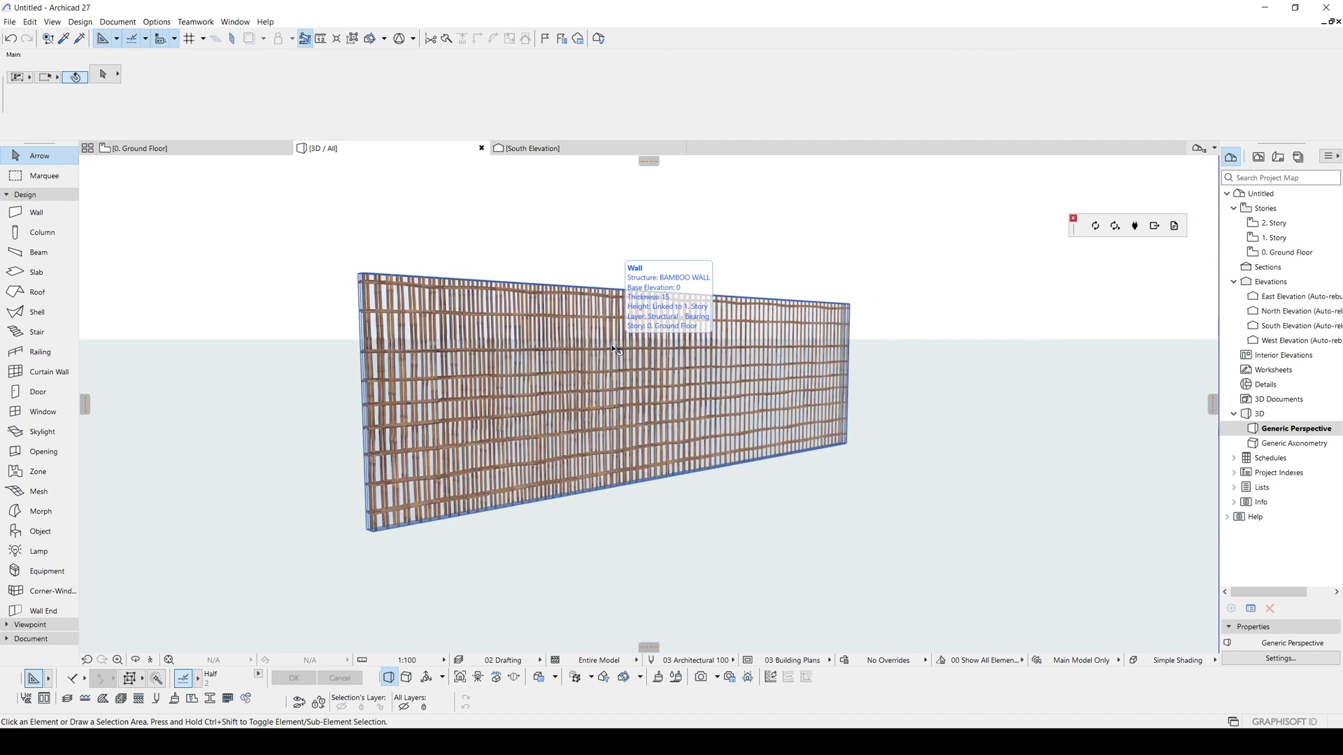
{"action": "key", "text": "F2"}
{"action": "scroll", "coordinate": [612, 348], "scroll_direction": "down", "scroll_amount": 5}
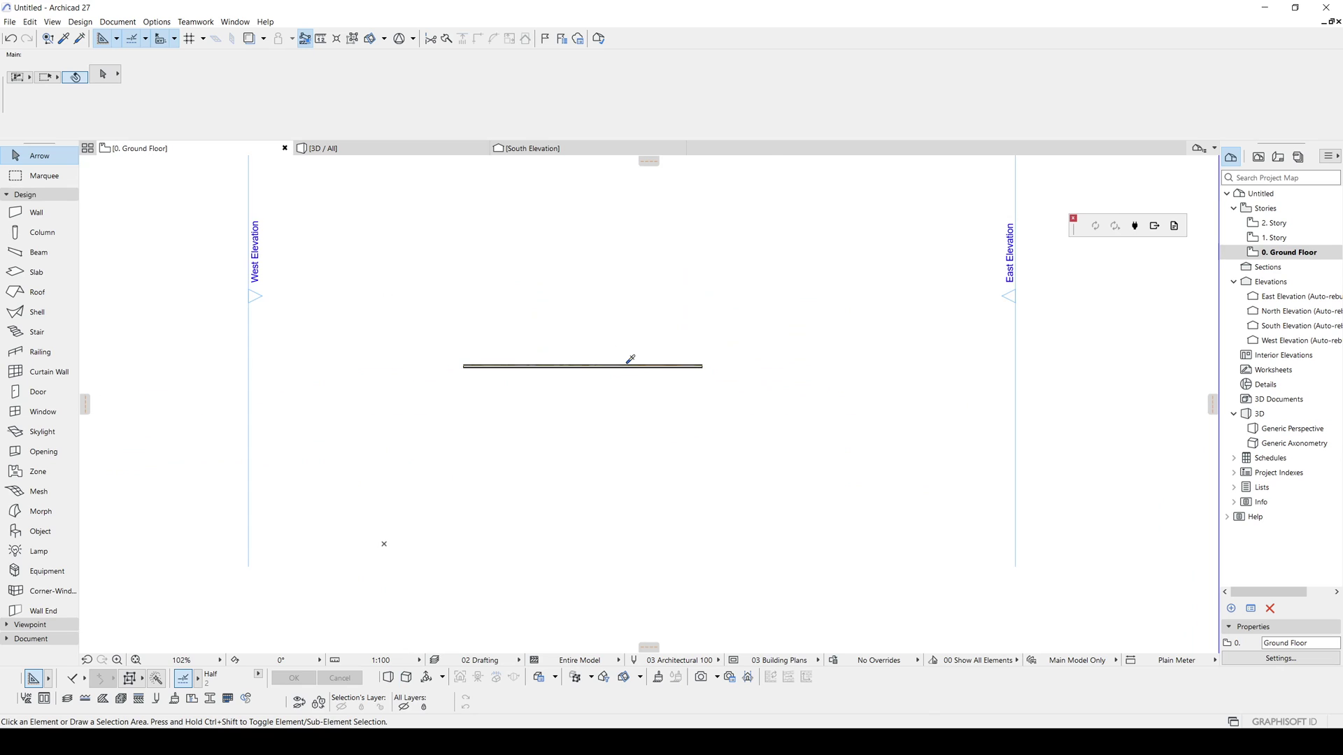
Draw a rectangular ring of BAMBOO WALL walls using the Rectangle geometry method
{"action": "left_click", "coordinate": [625, 363], "text": "alt"}
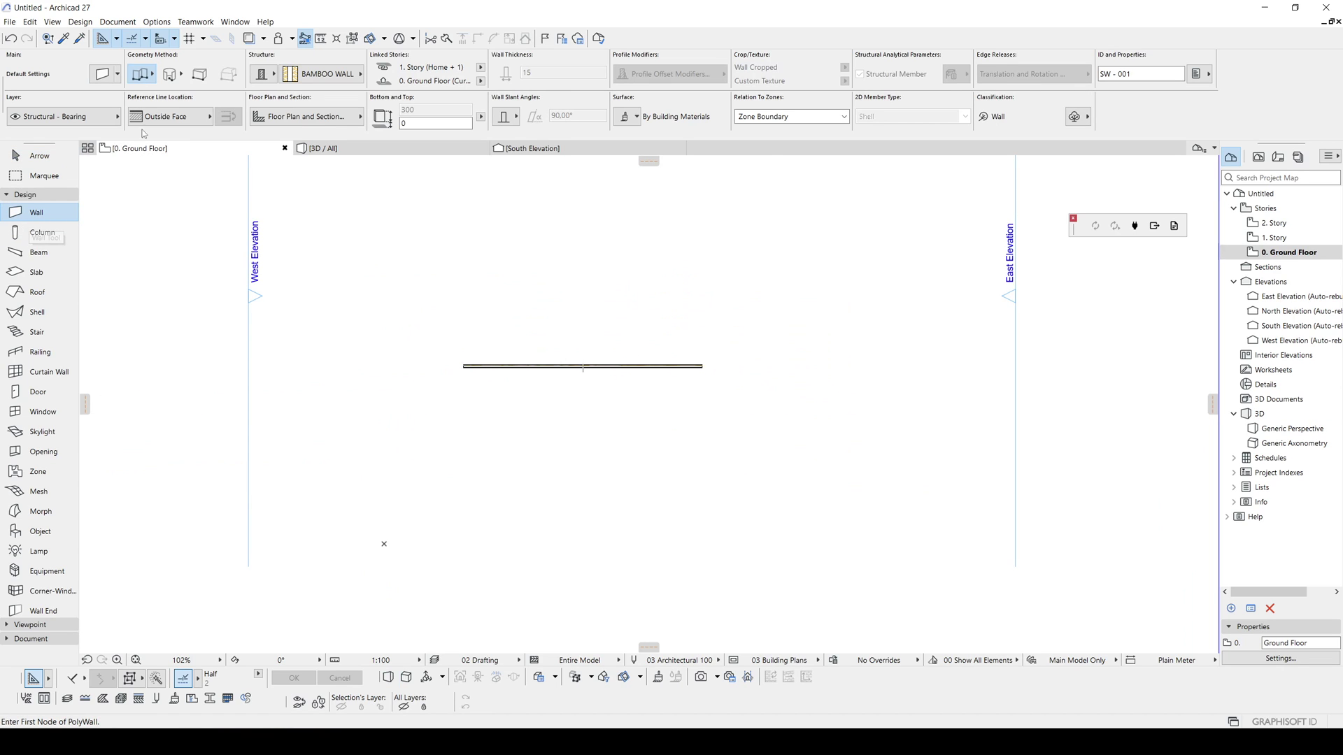
{"action": "left_click", "coordinate": [321, 80]}
{"action": "key", "text": "Escape"}
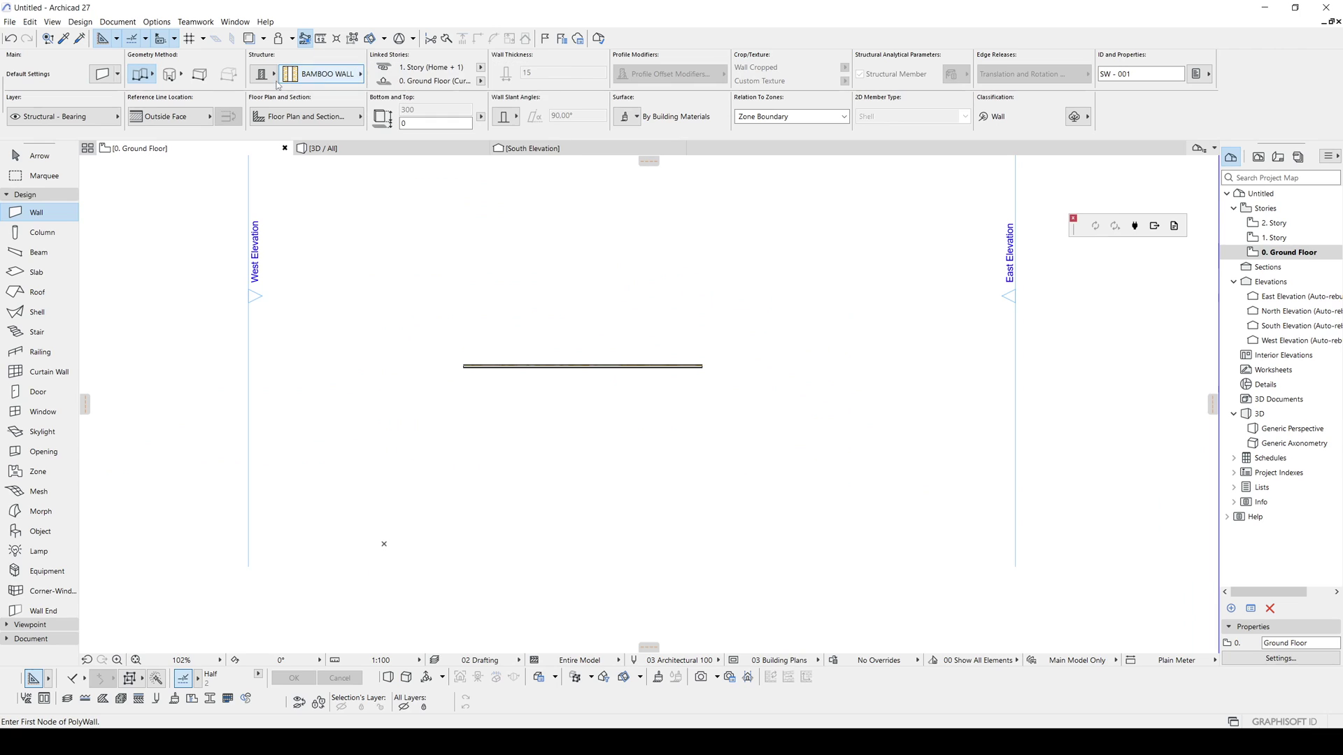
{"action": "left_click", "coordinate": [148, 76]}
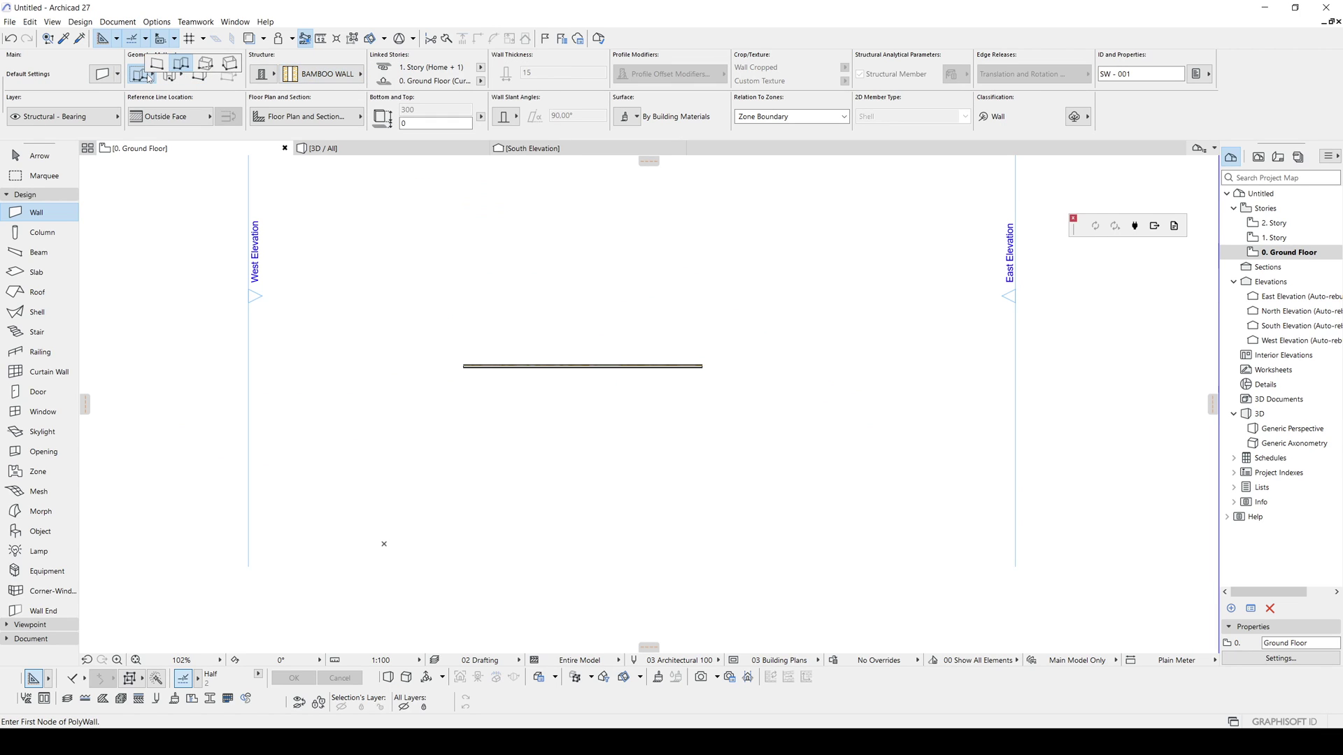
{"action": "left_click", "coordinate": [210, 65]}
{"action": "scroll", "coordinate": [540, 270], "scroll_direction": "down", "scroll_amount": 3}
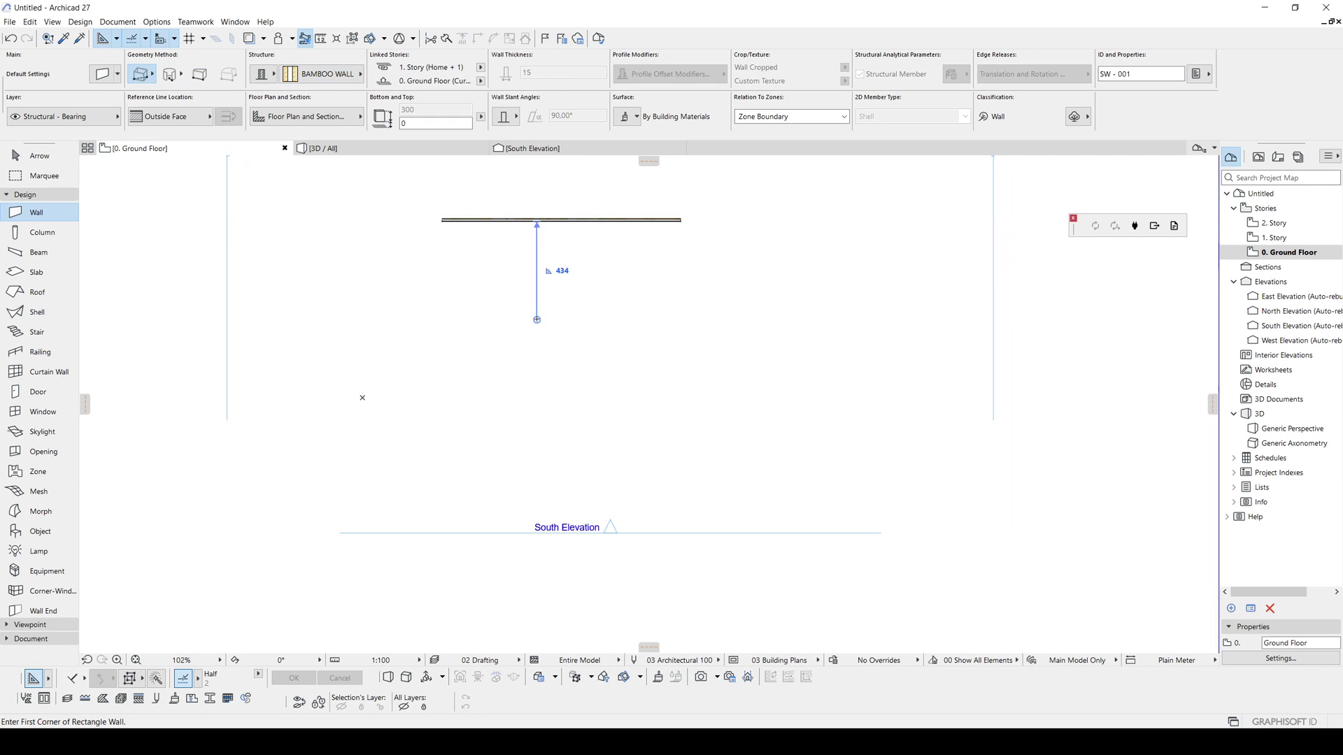
{"action": "scroll", "coordinate": [516, 319], "scroll_direction": "down", "scroll_amount": 2}
{"action": "left_click", "coordinate": [496, 302]}
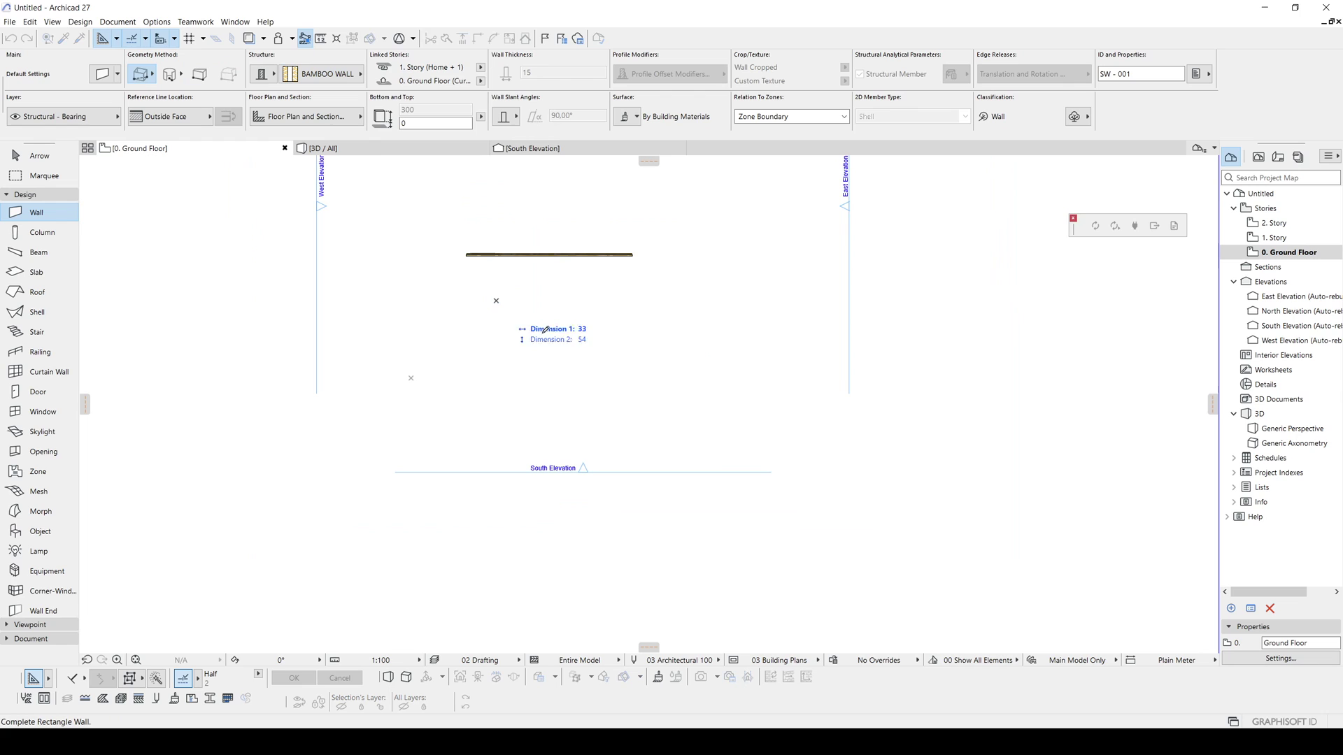
{"action": "left_click", "coordinate": [627, 384]}
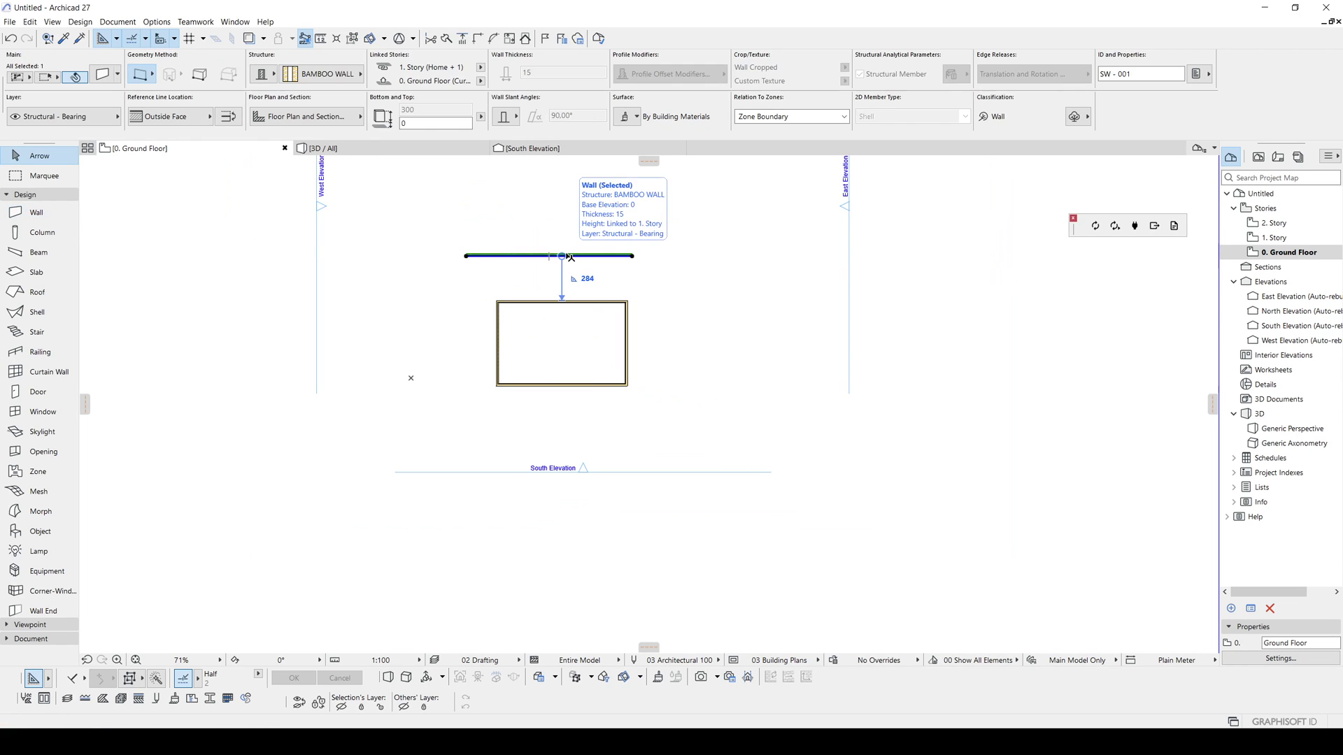
{"action": "key", "text": "Escape"}
{"action": "scroll", "coordinate": [504, 297], "scroll_direction": "up", "scroll_amount": 1}
{"action": "scroll", "coordinate": [505, 297], "scroll_direction": "up", "scroll_amount": 1}
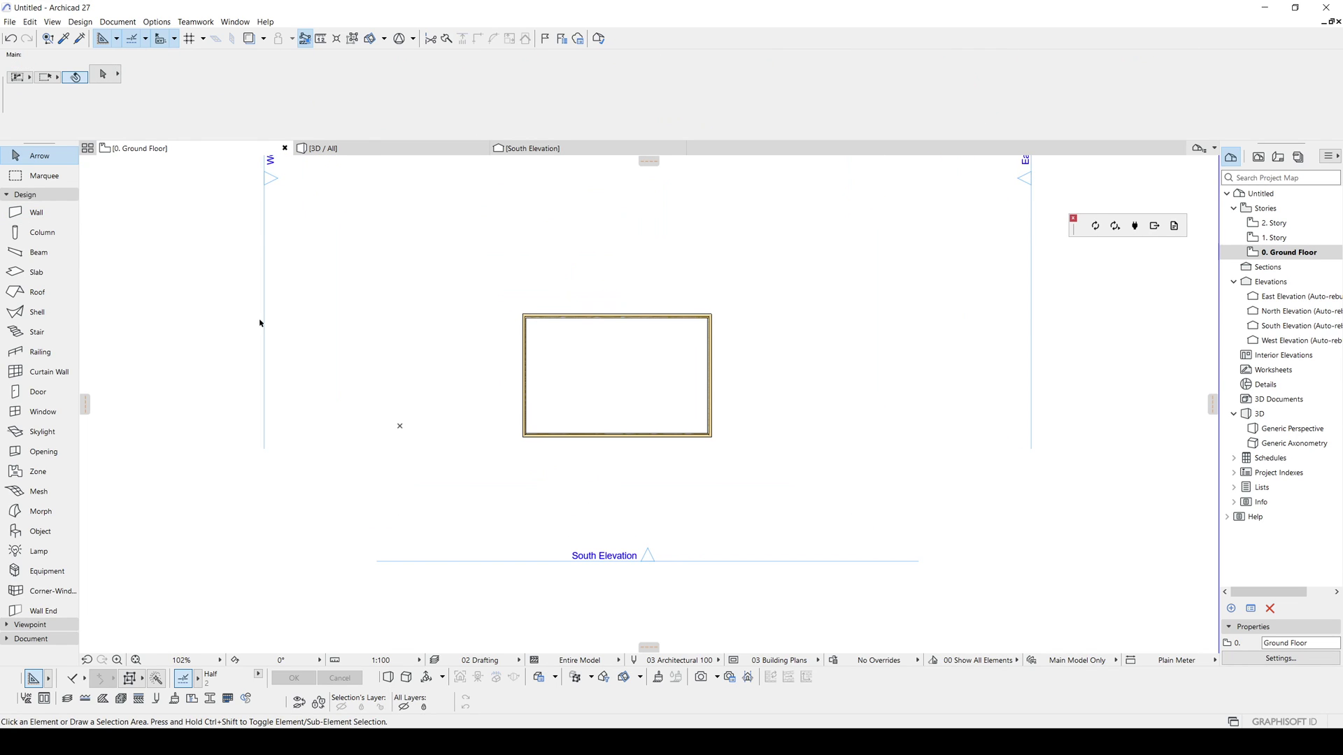
{"action": "left_click", "coordinate": [43, 272]}
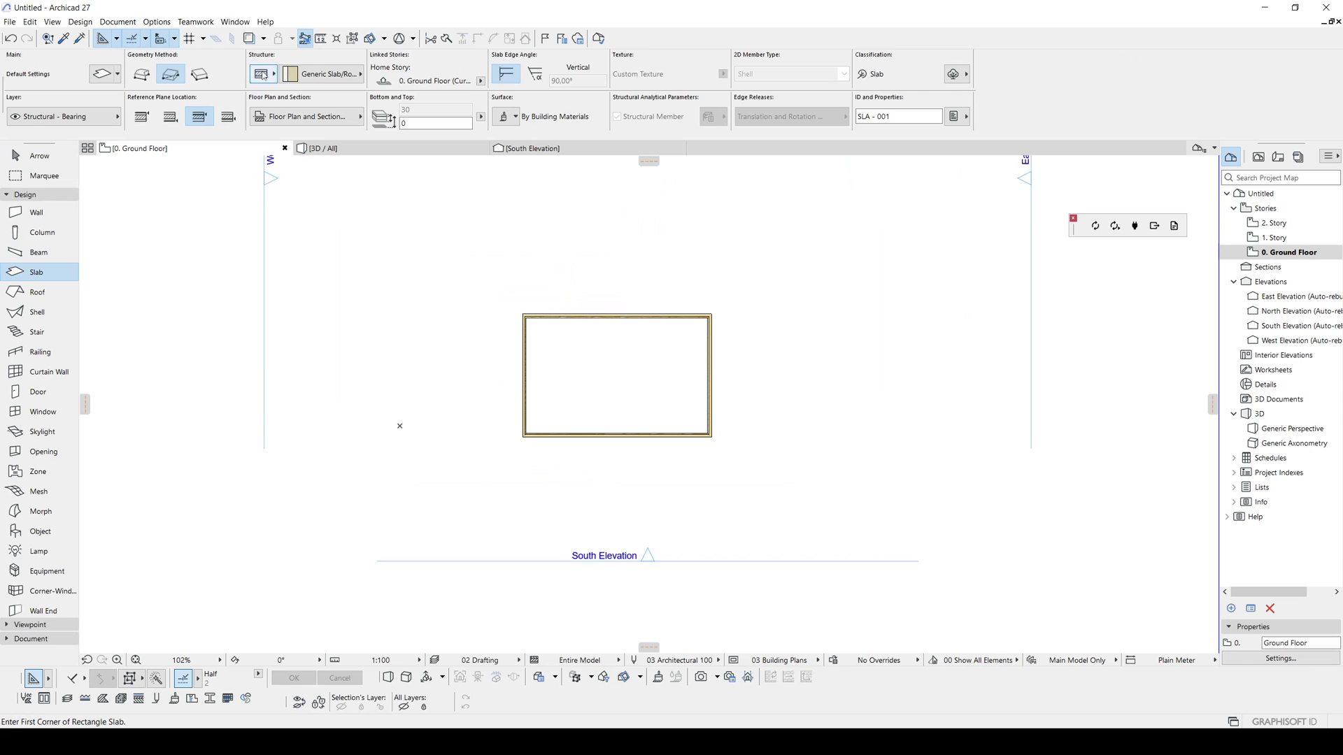
{"action": "scroll", "coordinate": [525, 315], "scroll_direction": "up", "scroll_amount": 6}
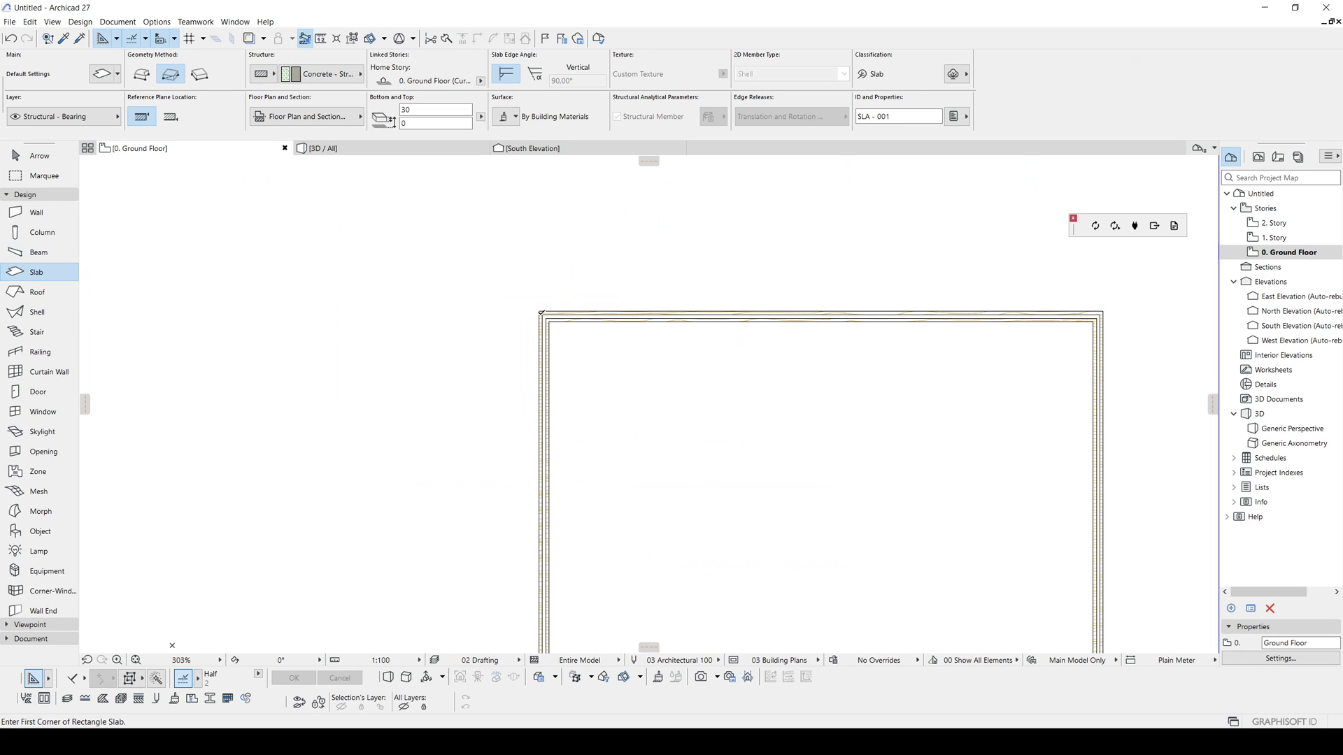
{"action": "left_click", "coordinate": [542, 311]}
{"action": "scroll", "coordinate": [645, 351], "scroll_direction": "down", "scroll_amount": 2}
{"action": "scroll", "coordinate": [915, 502], "scroll_direction": "up", "scroll_amount": 2}
{"action": "scroll", "coordinate": [987, 509], "scroll_direction": "up", "scroll_amount": 1}
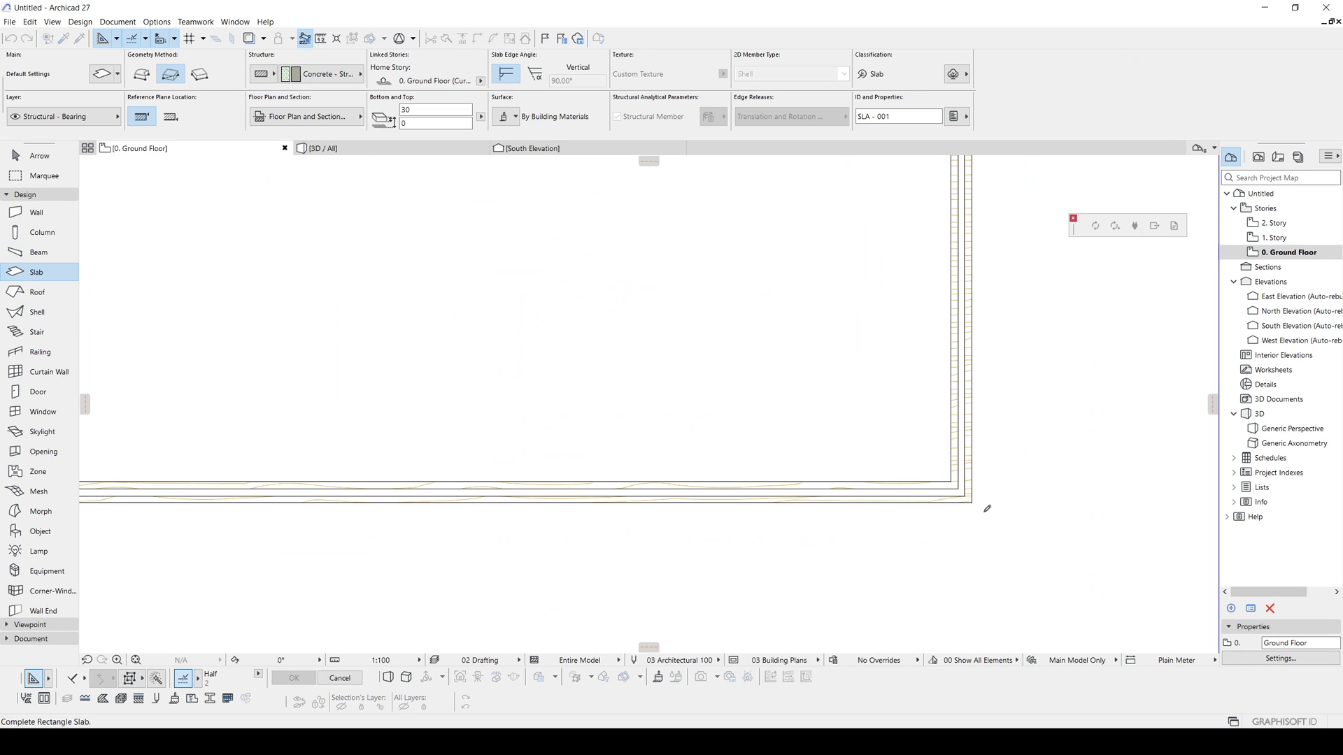
{"action": "left_click", "coordinate": [986, 509]}
{"action": "scroll", "coordinate": [807, 430], "scroll_direction": "up", "scroll_amount": 2}
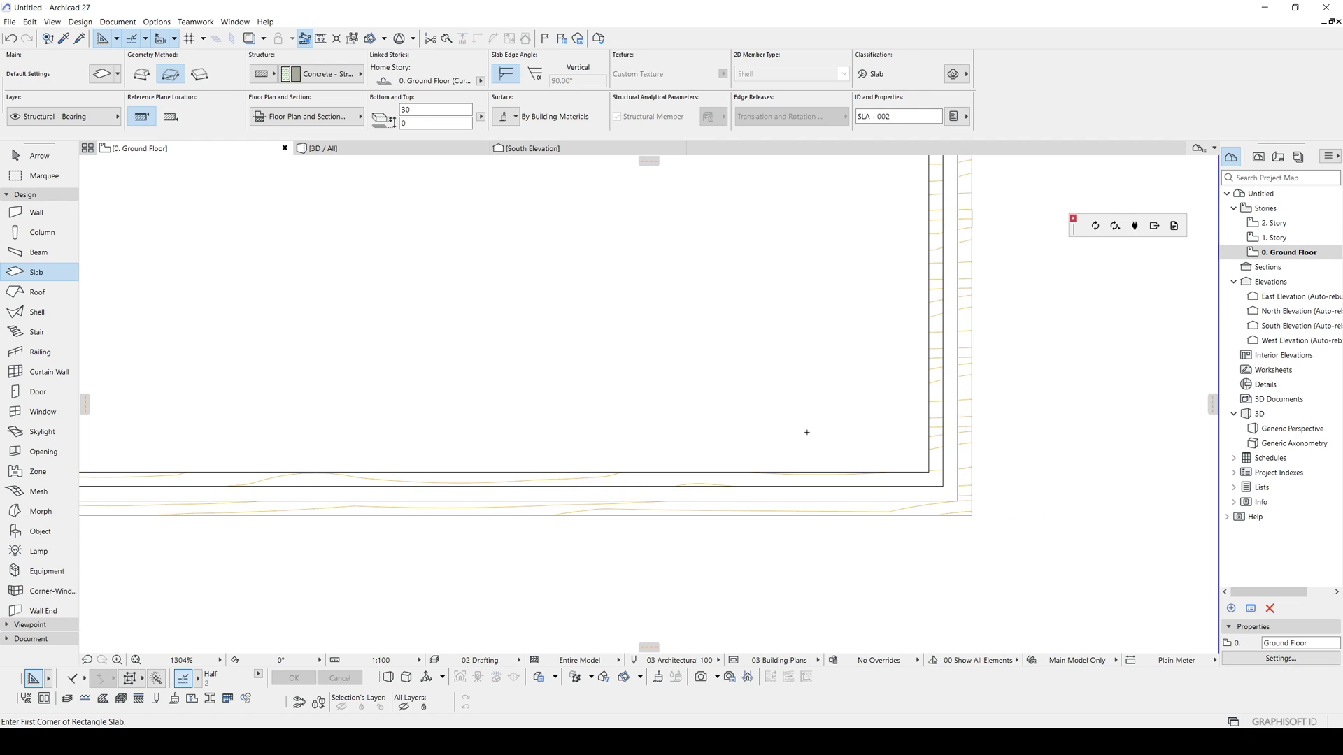
{"action": "scroll", "coordinate": [970, 453], "scroll_direction": "down", "scroll_amount": 1}
{"action": "scroll", "coordinate": [902, 430], "scroll_direction": "down", "scroll_amount": 1}
{"action": "scroll", "coordinate": [829, 409], "scroll_direction": "down", "scroll_amount": 1}
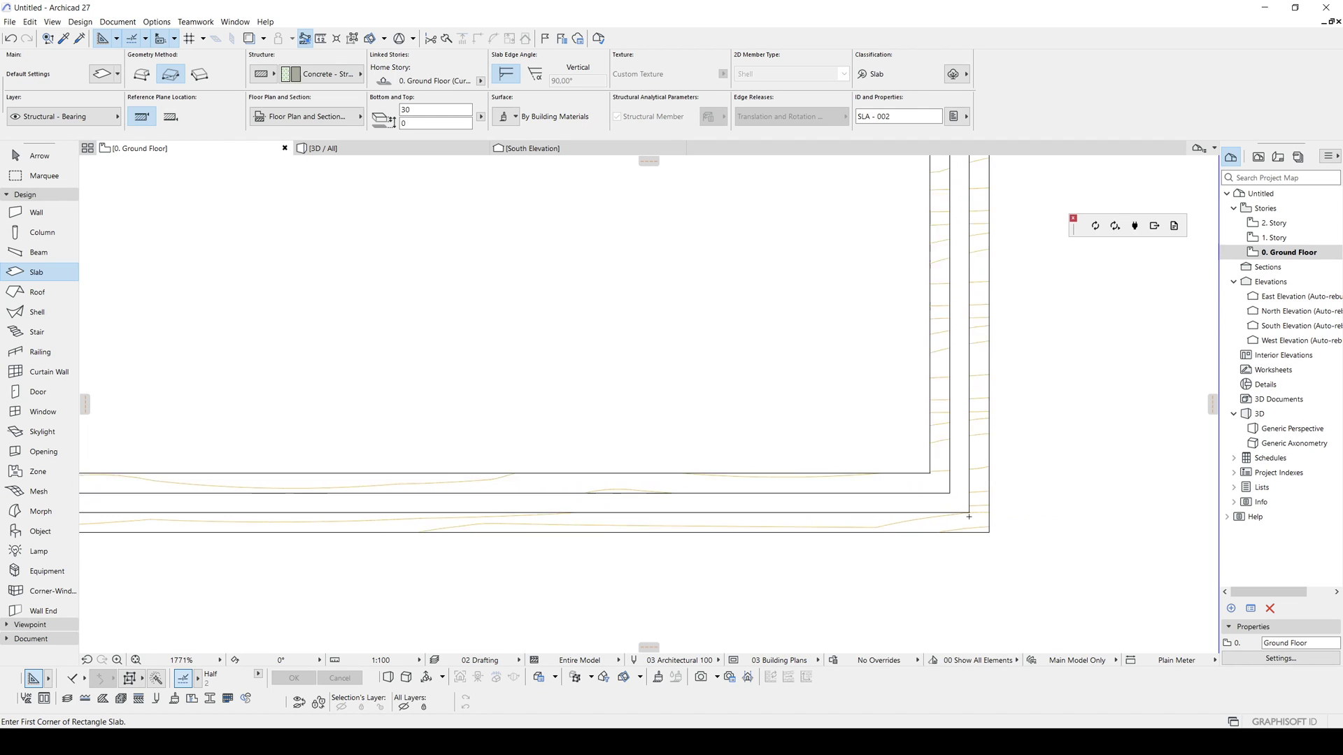
{"action": "scroll", "coordinate": [760, 392], "scroll_direction": "down", "scroll_amount": 2}
{"action": "key", "text": "Escape"}
{"action": "left_click", "coordinate": [725, 370]}
{"action": "key", "text": "F3"}
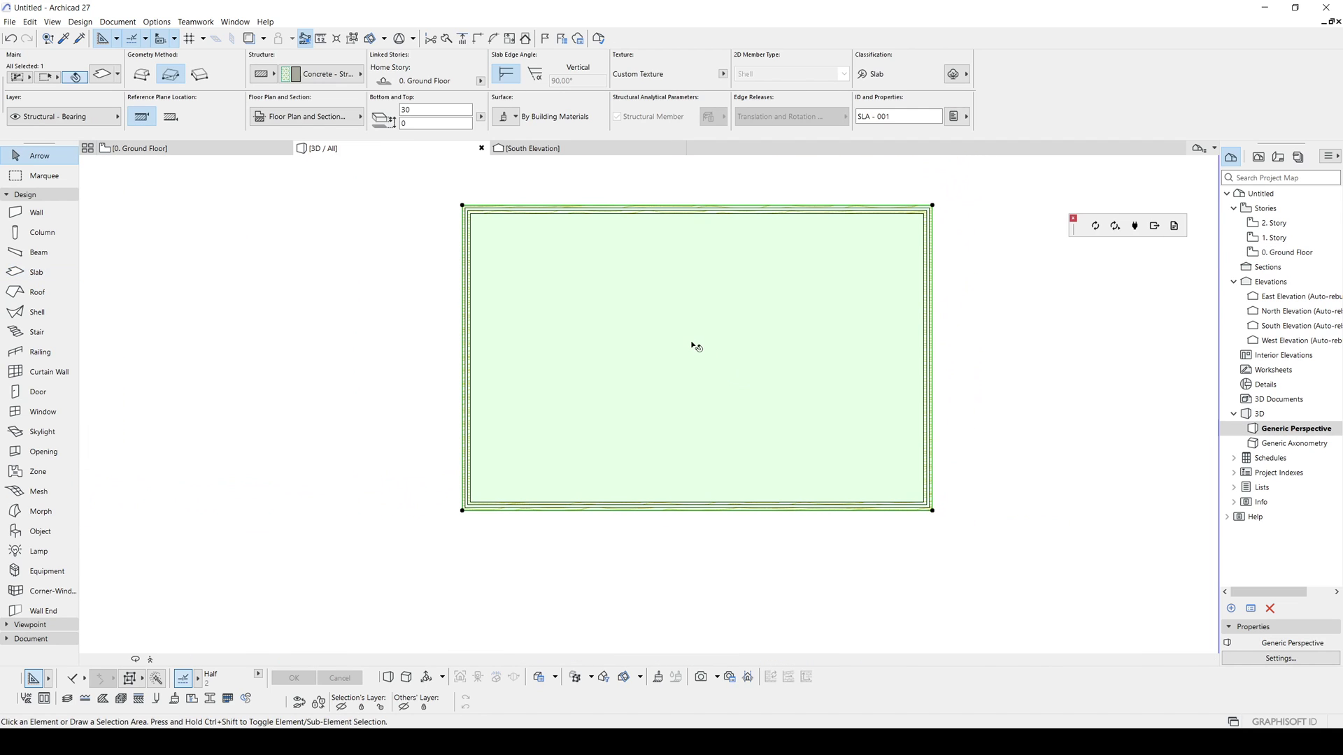
{"action": "scroll", "coordinate": [693, 346], "scroll_direction": "down", "scroll_amount": 3}
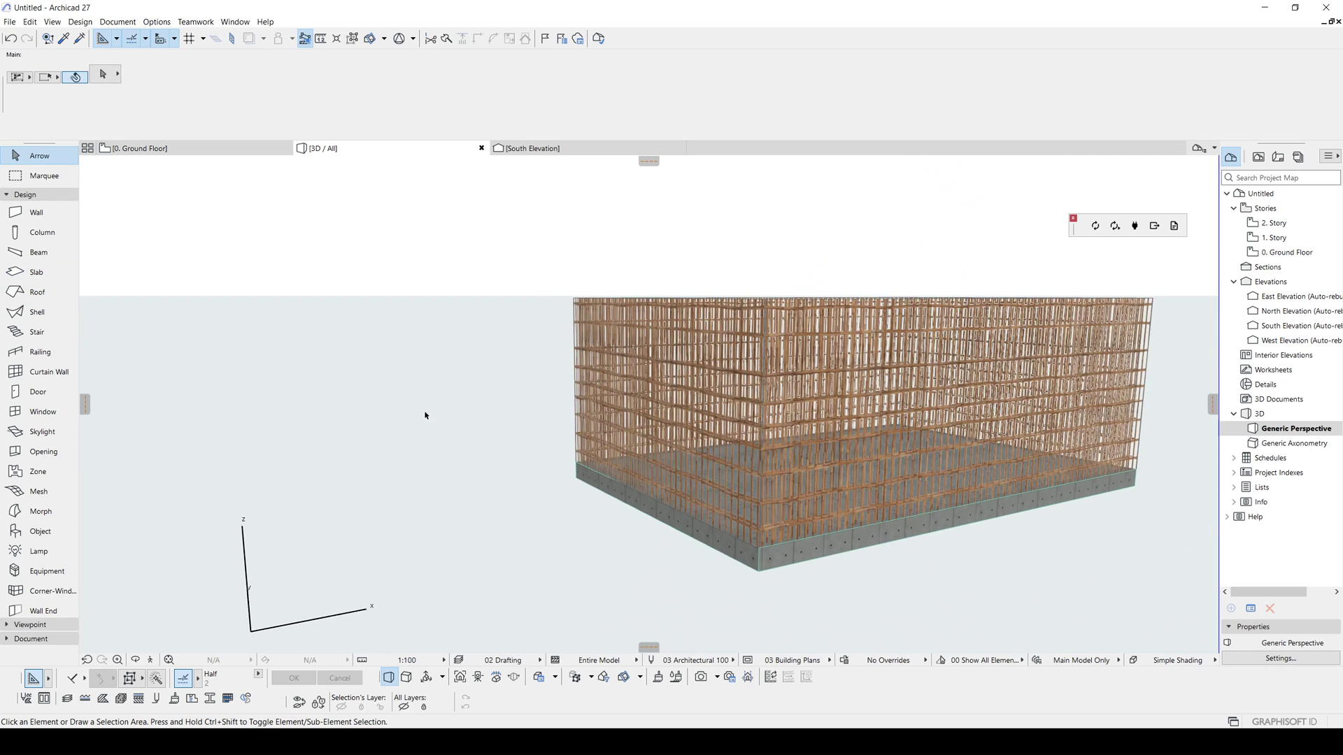
{"action": "left_click", "coordinate": [426, 412]}
{"action": "key", "text": "Escape"}
{"action": "middle_click_drag", "start_coordinate": [645, 377], "coordinate": [797, 414], "text": "shift"}
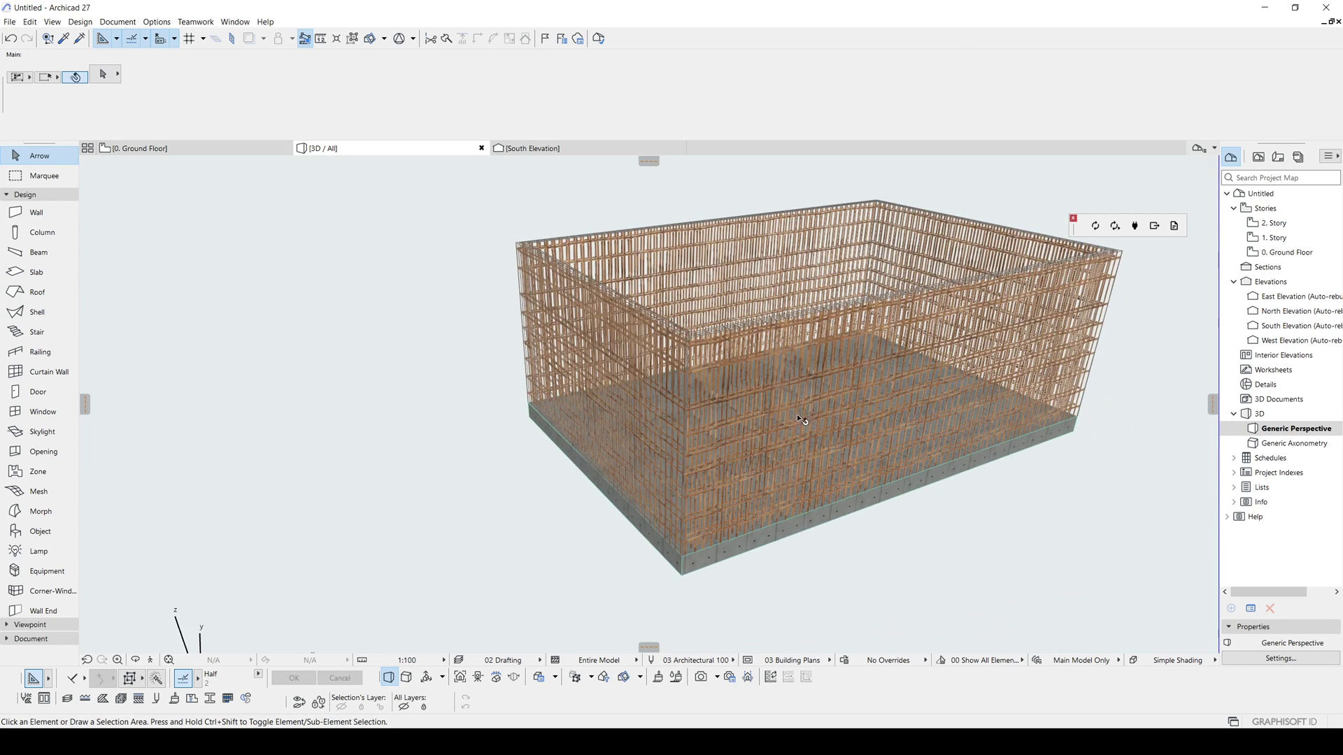
{"action": "key", "text": "F2"}
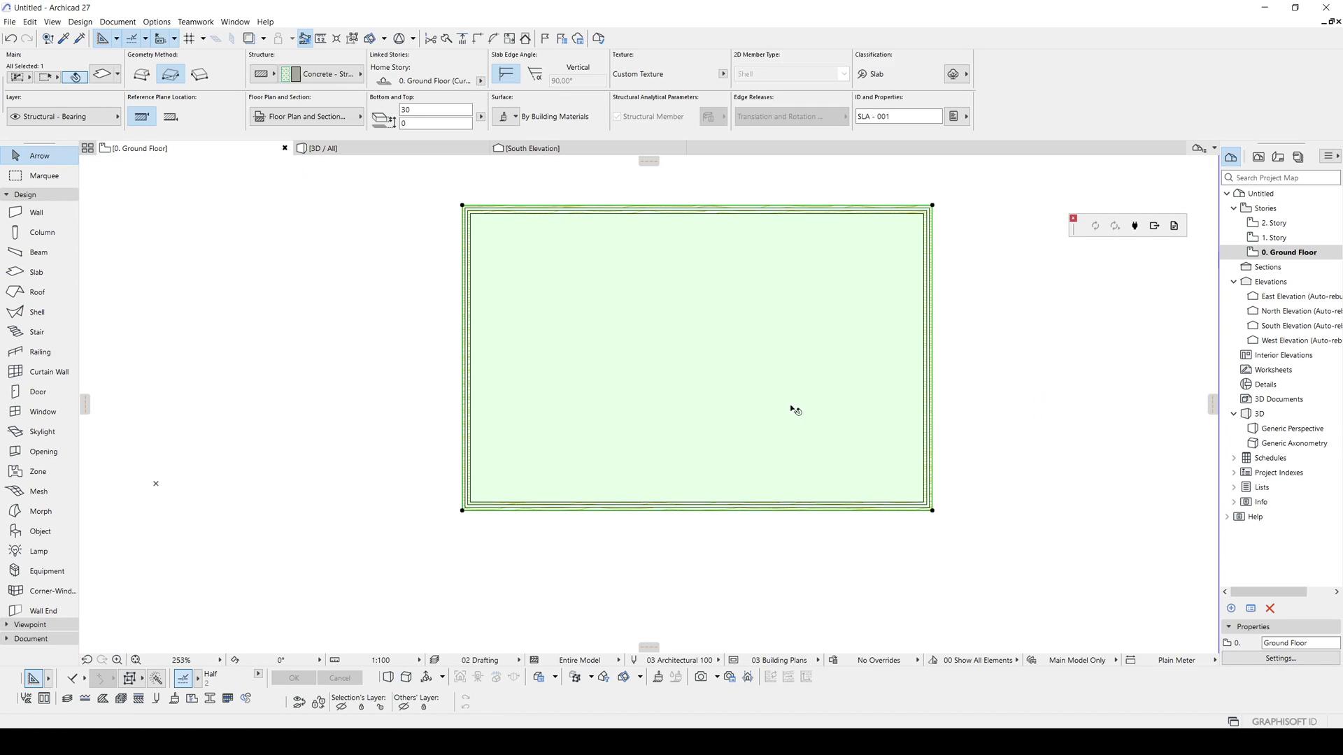
Set the Roof tool's structure to the Interior BAMBOO WALL composite
{"action": "left_click", "coordinate": [356, 317]}
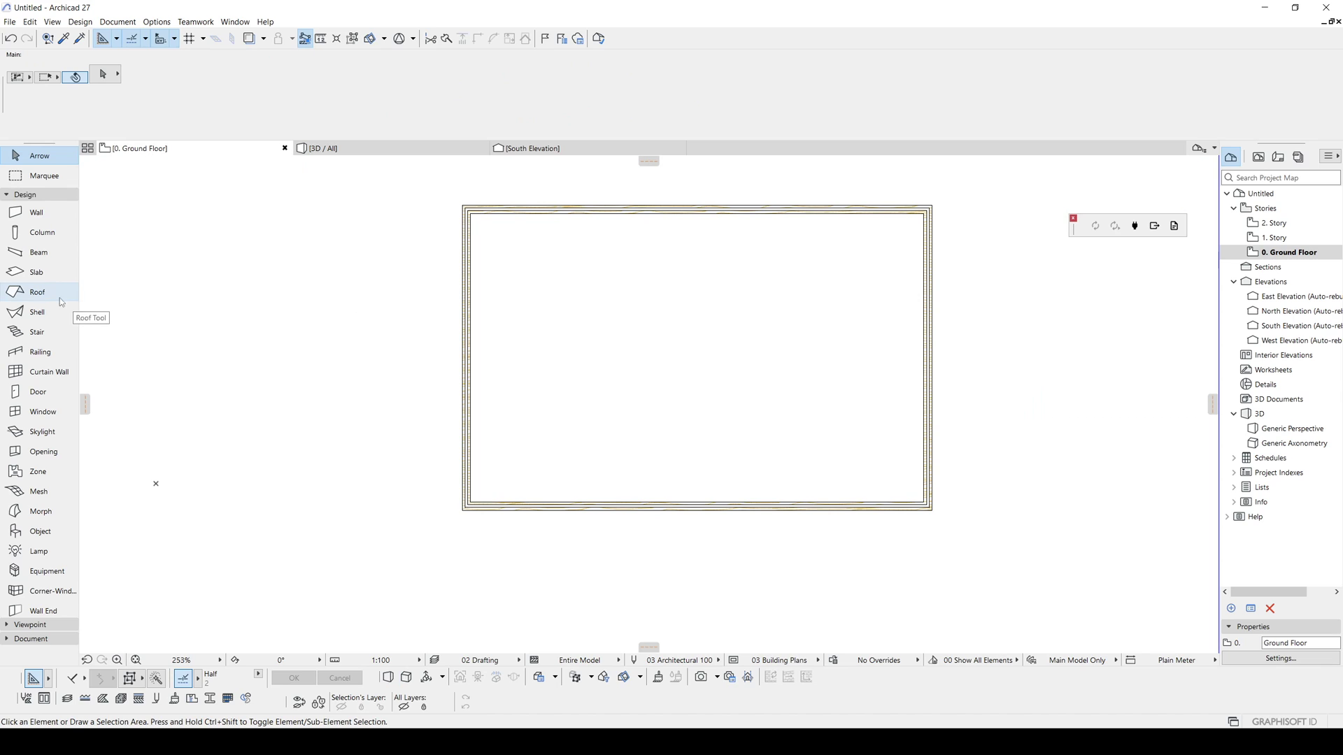
{"action": "left_click", "coordinate": [38, 291]}
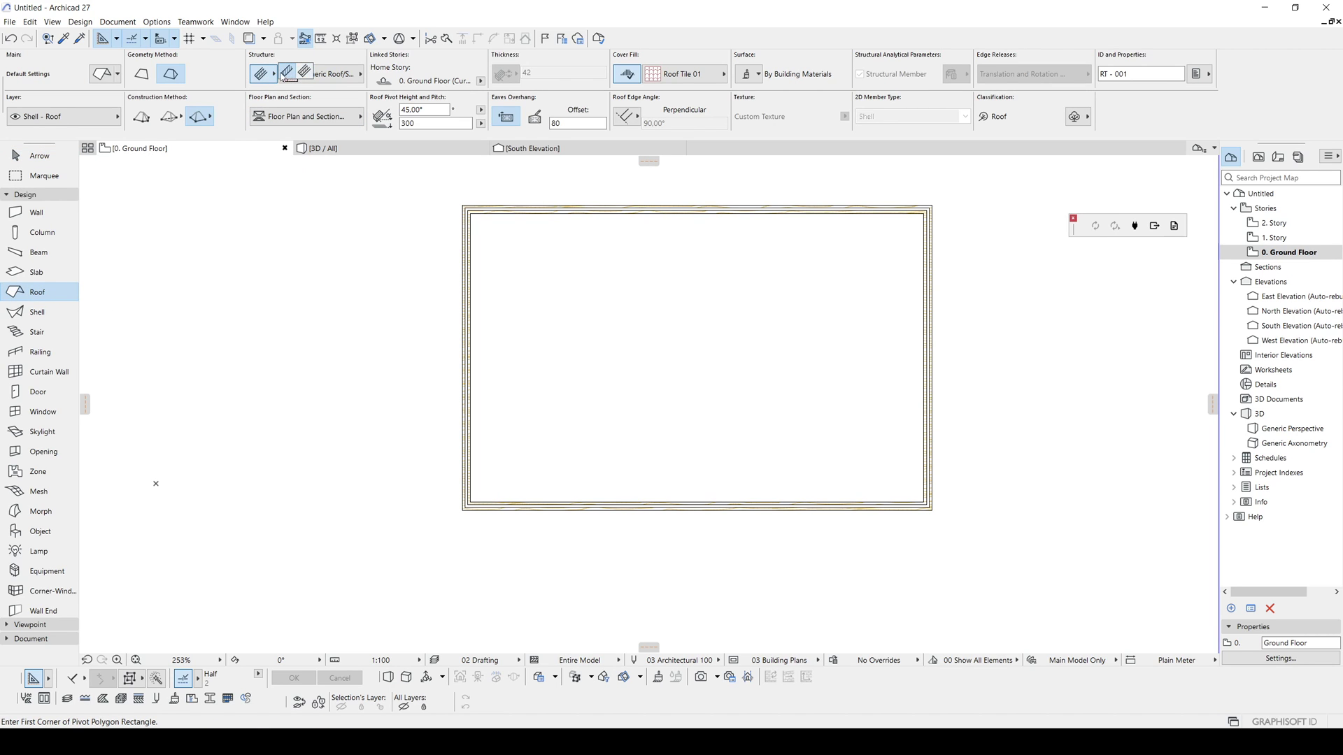
{"action": "left_click", "coordinate": [286, 72]}
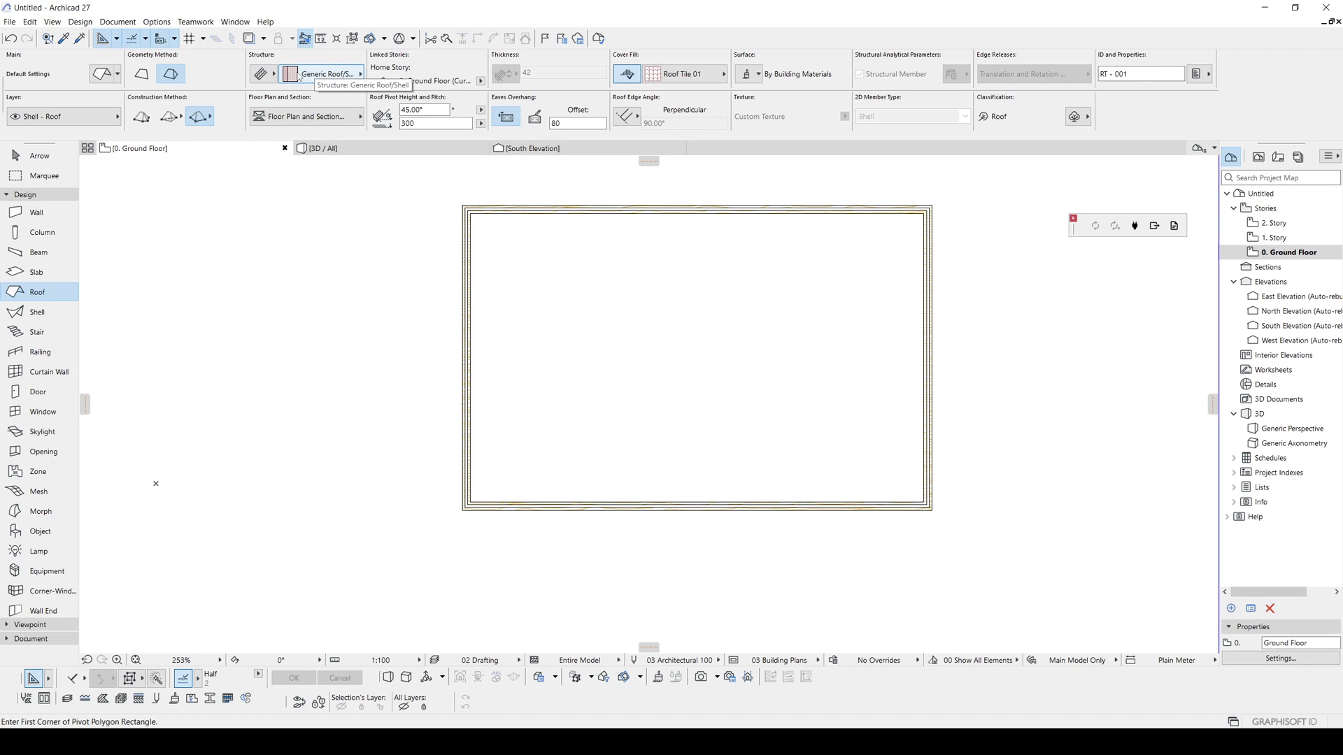
{"action": "left_click", "coordinate": [298, 76]}
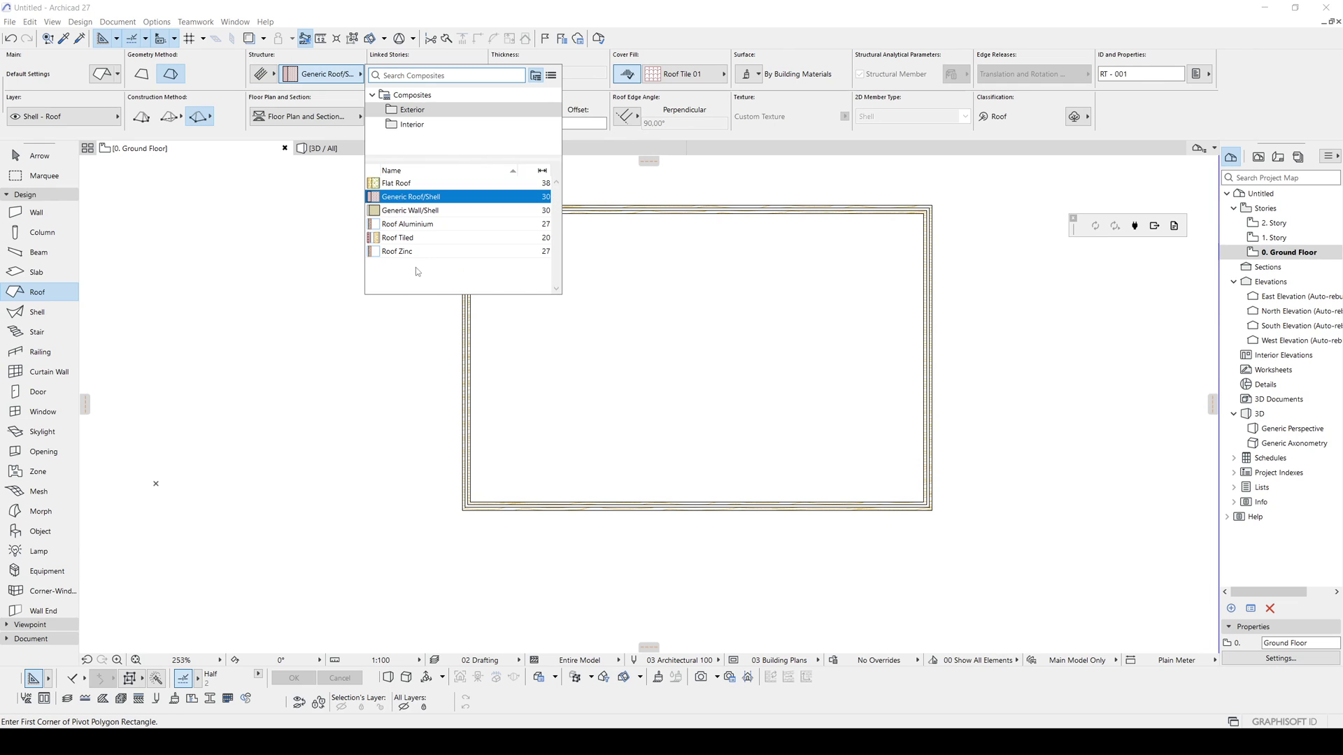
{"action": "left_click", "coordinate": [412, 124]}
{"action": "left_click", "coordinate": [407, 195]}
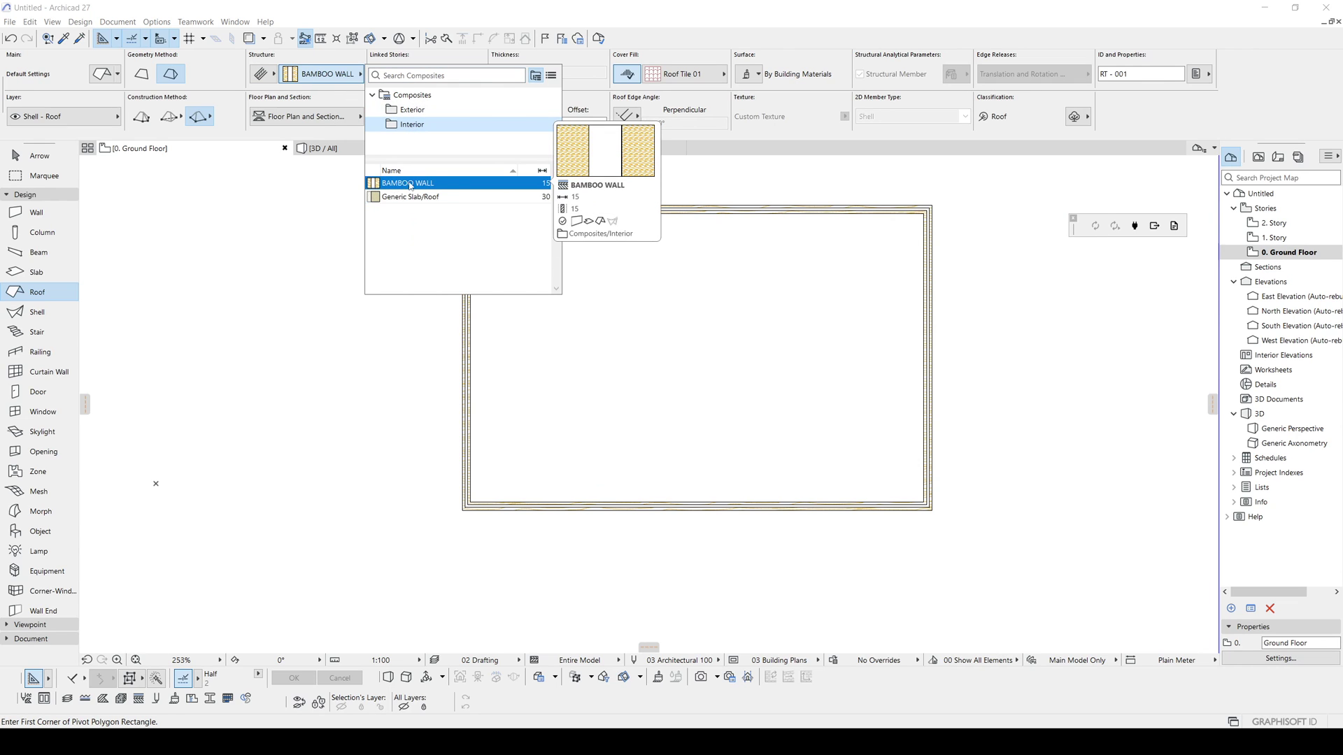
{"action": "double_click", "coordinate": [402, 186]}
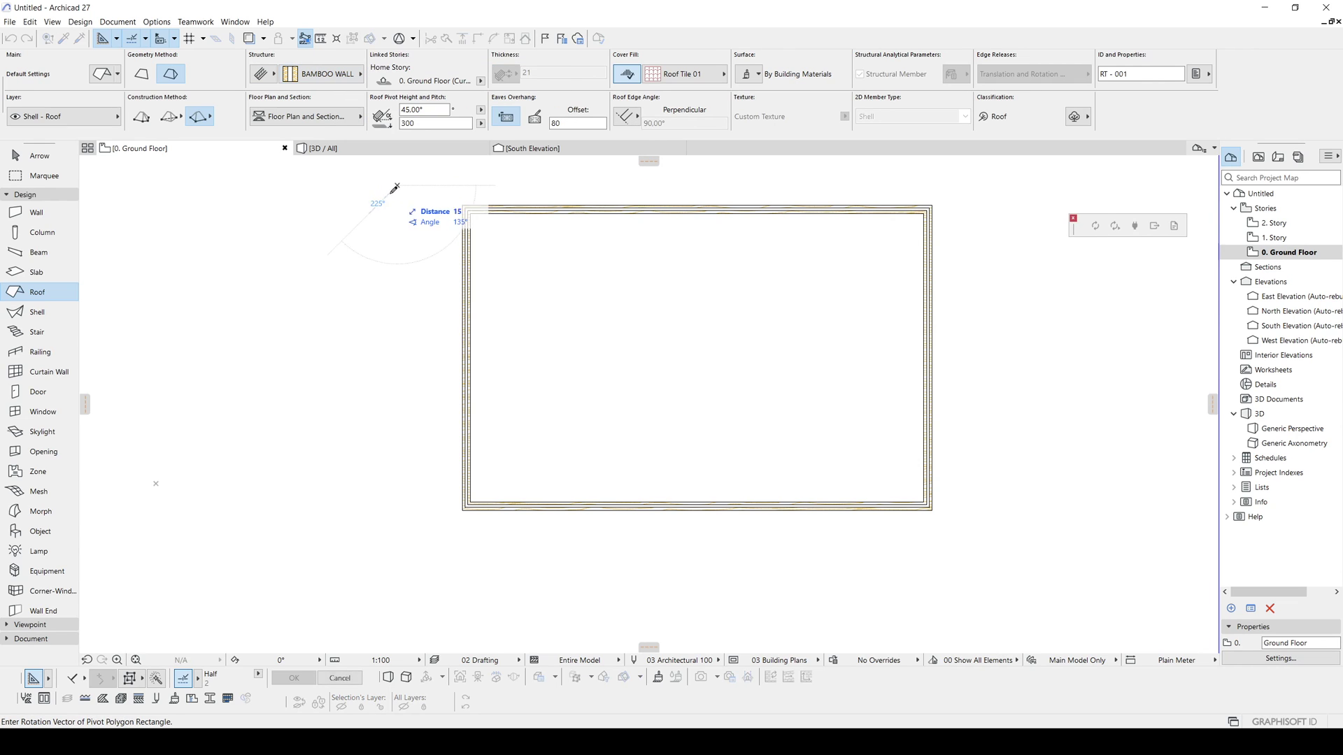
Magic-wand the wall outline to create the hipped roof, then select the slab
{"action": "middle_click_drag", "start_coordinate": [505, 265], "coordinate": [411, 275]}
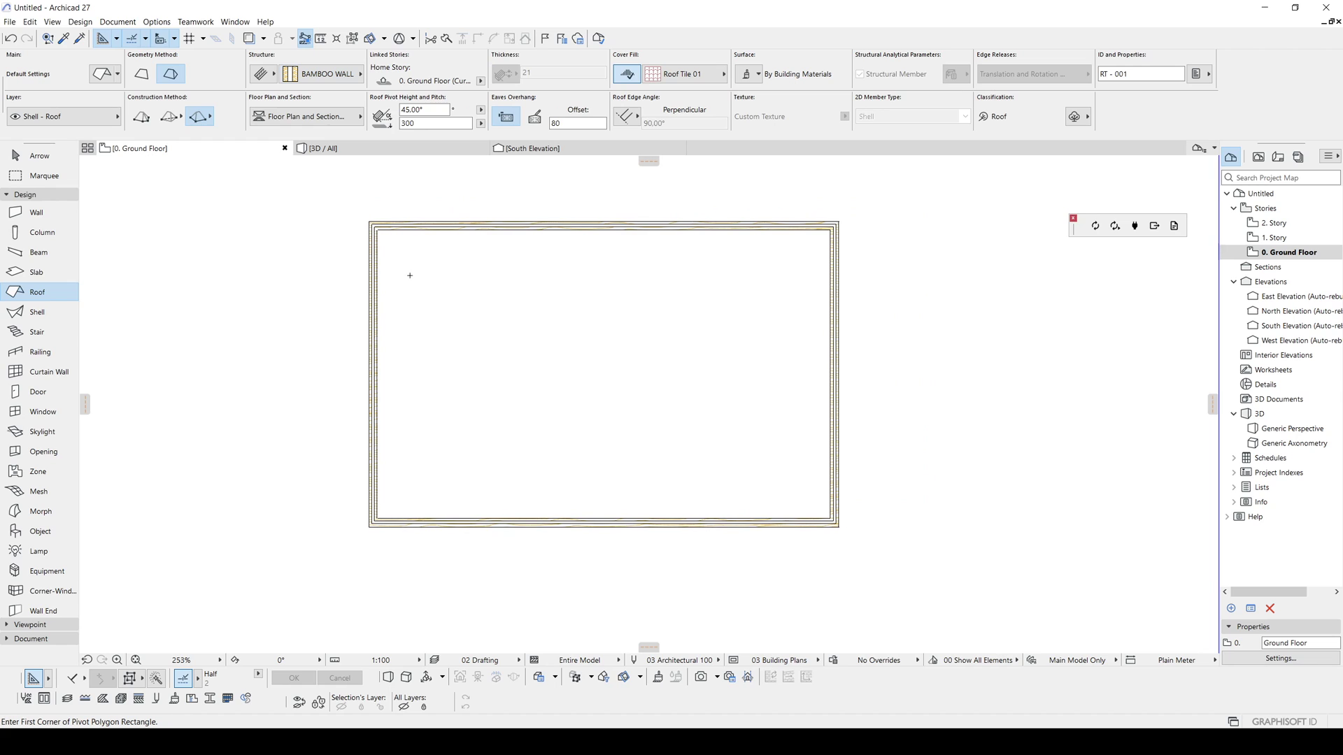
{"action": "left_click", "coordinate": [369, 219]}
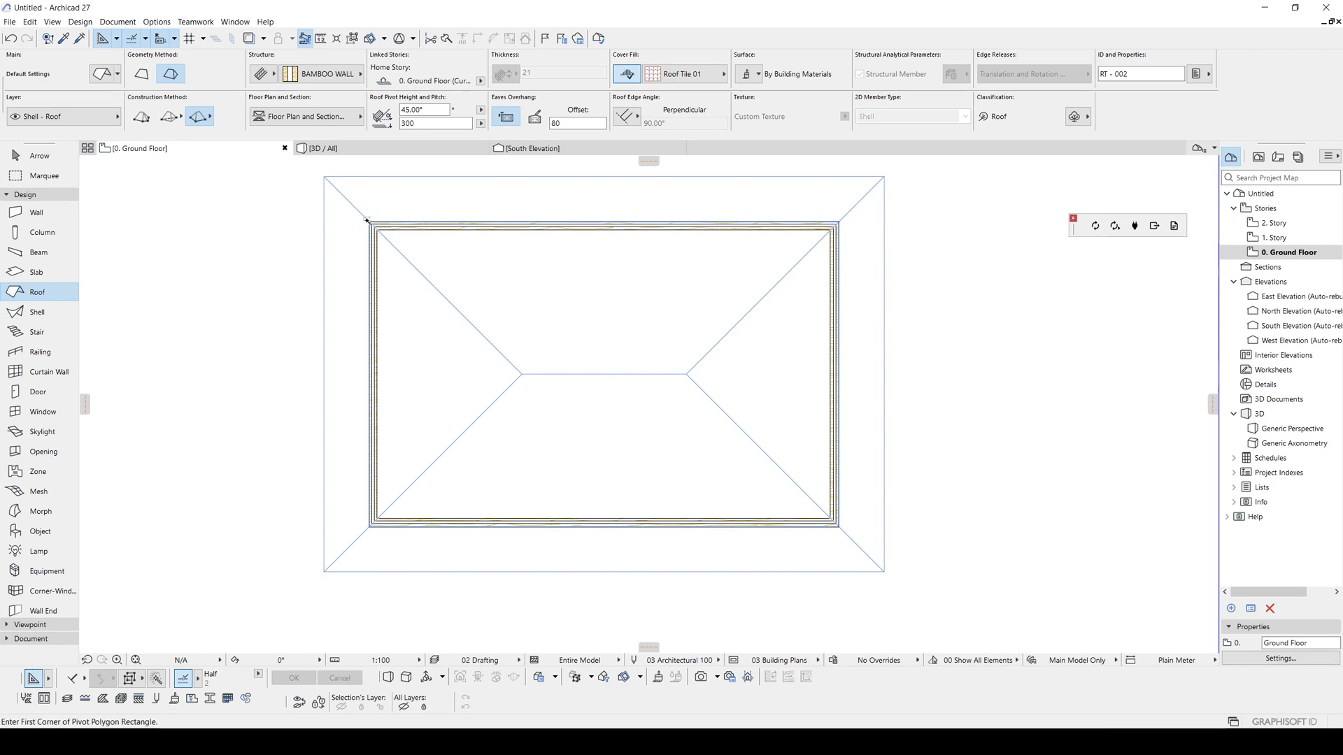
{"action": "double_click", "coordinate": [385, 260]}
{"action": "scroll", "coordinate": [546, 317], "scroll_direction": "down", "scroll_amount": 3}
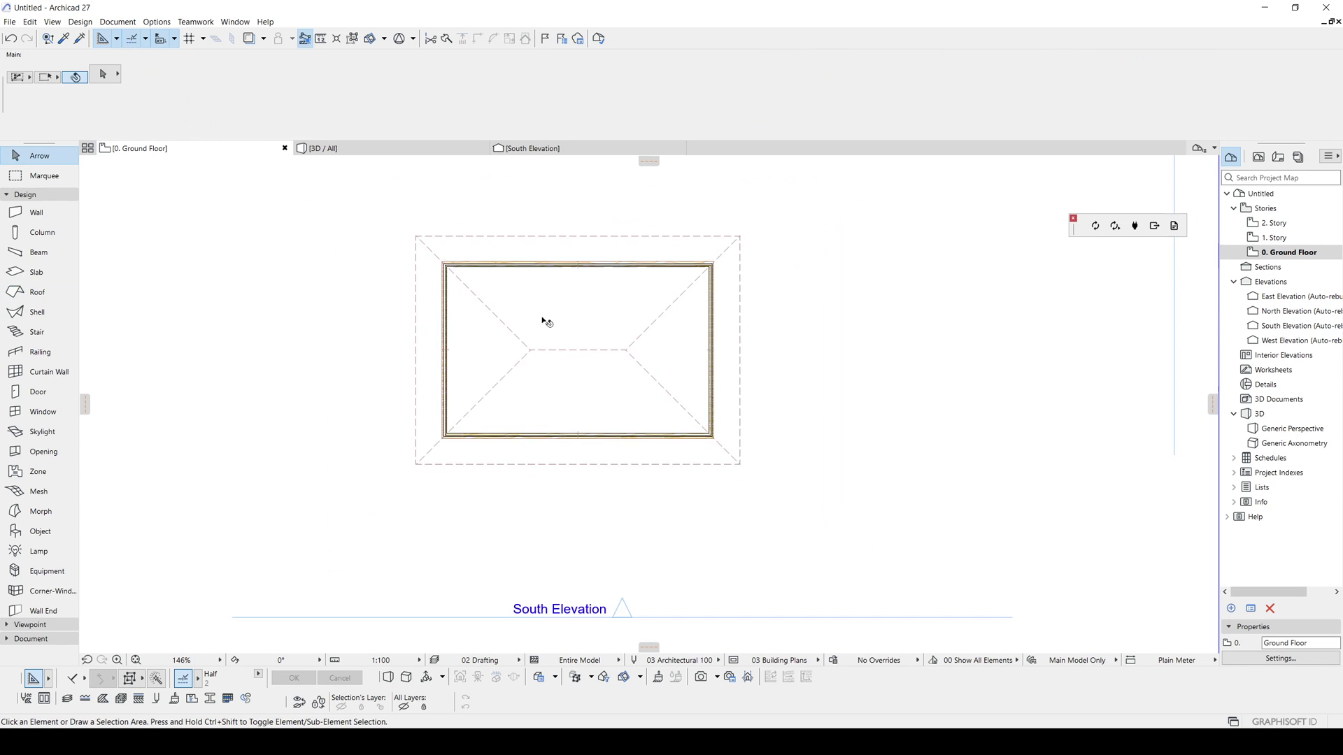
{"action": "left_click", "coordinate": [535, 337]}
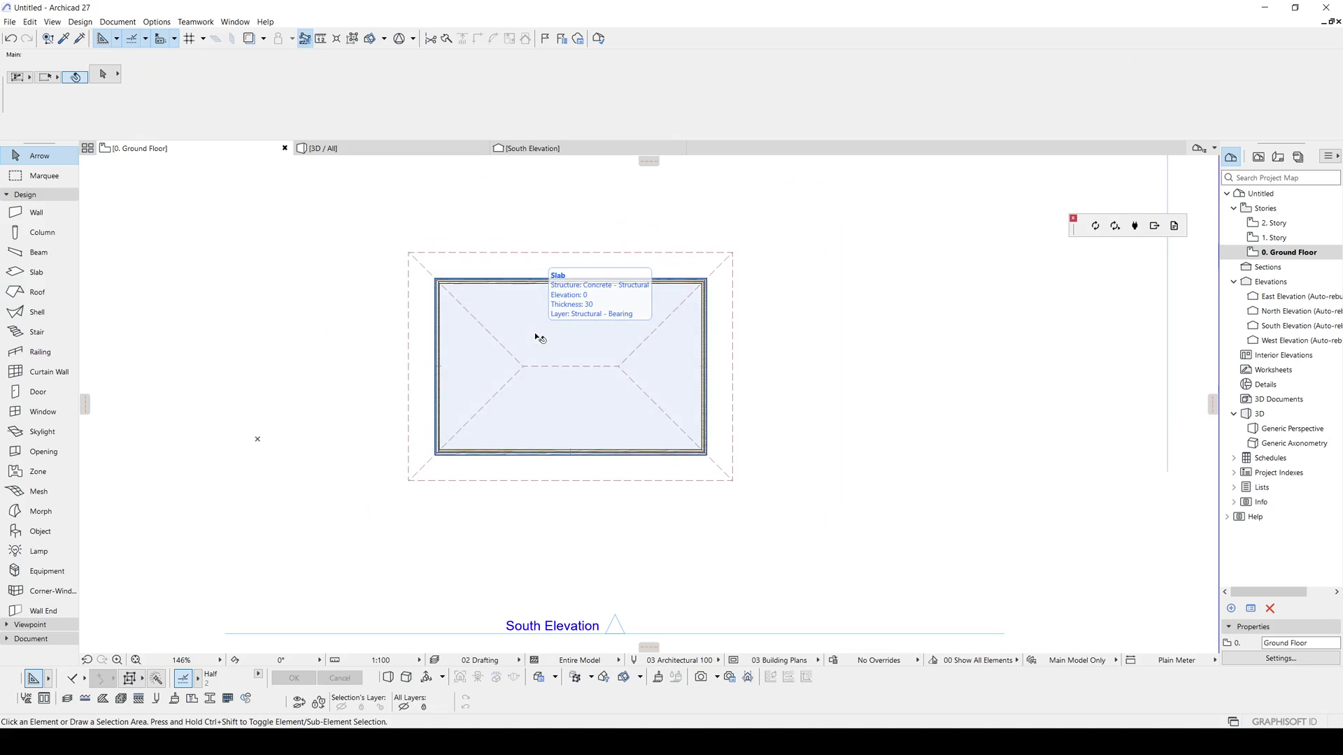
In 3D, lower the hipped roof's apex to a new height with Elevate
{"action": "key", "text": "F3"}
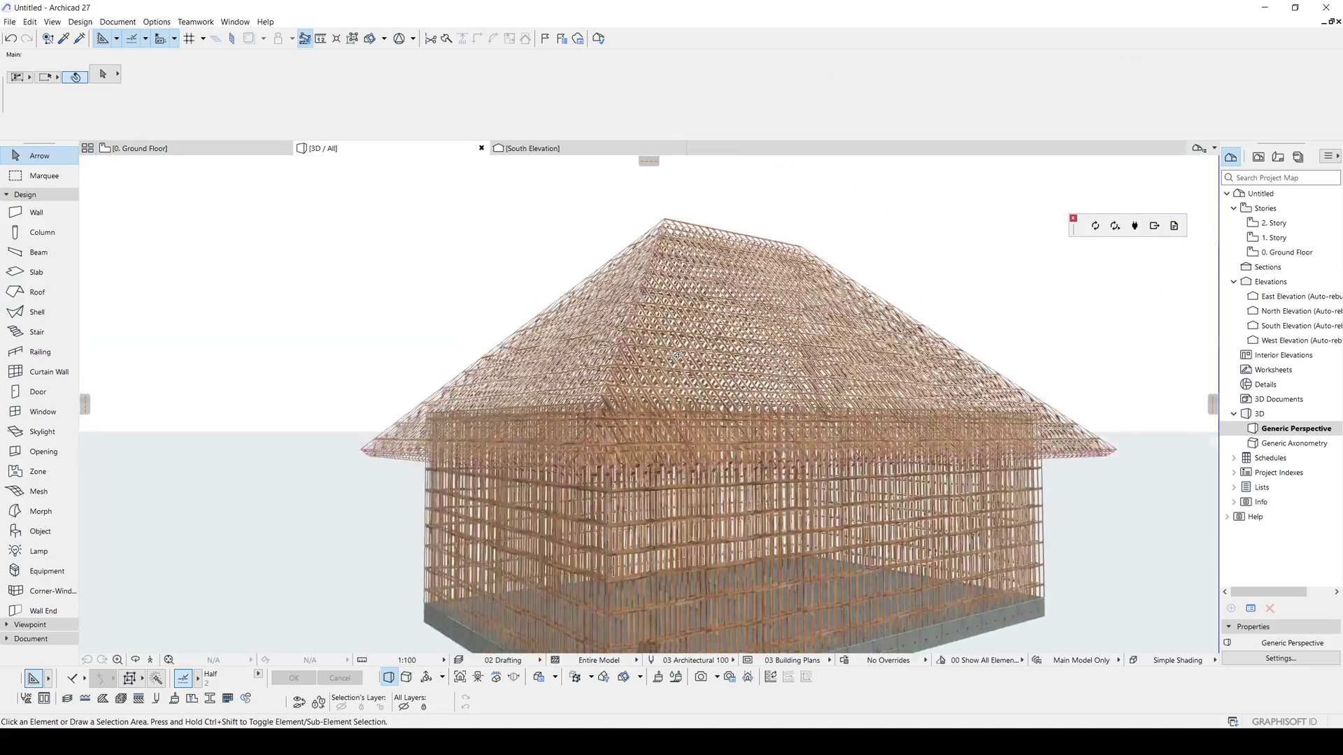
{"action": "mouse_move", "coordinate": [677, 354]}
{"action": "middle_mouse_down", "text": "shift"}
{"action": "mouse_move", "coordinate": [738, 404]}
{"action": "mouse_move", "coordinate": [862, 375]}
{"action": "mouse_move", "coordinate": [561, 426]}
{"action": "middle_mouse_up", "text": "shift"}
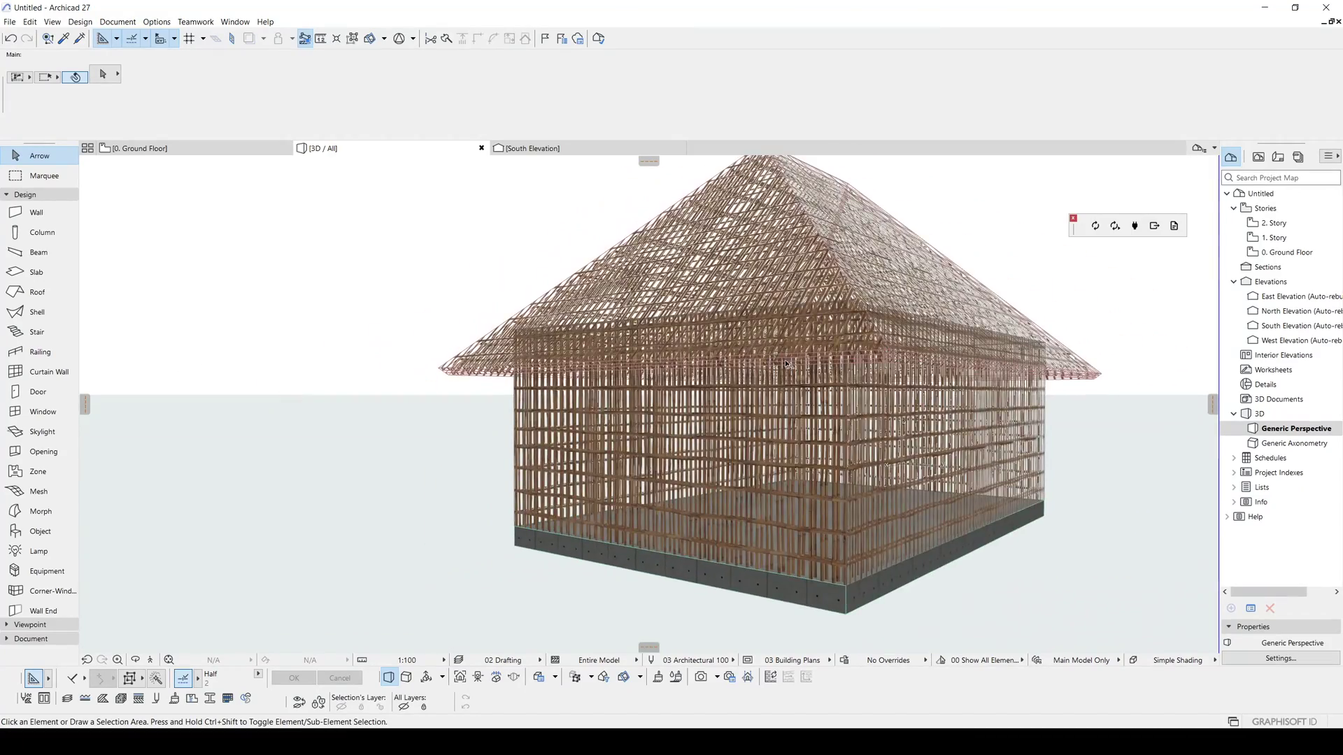
{"action": "left_click", "coordinate": [665, 201]}
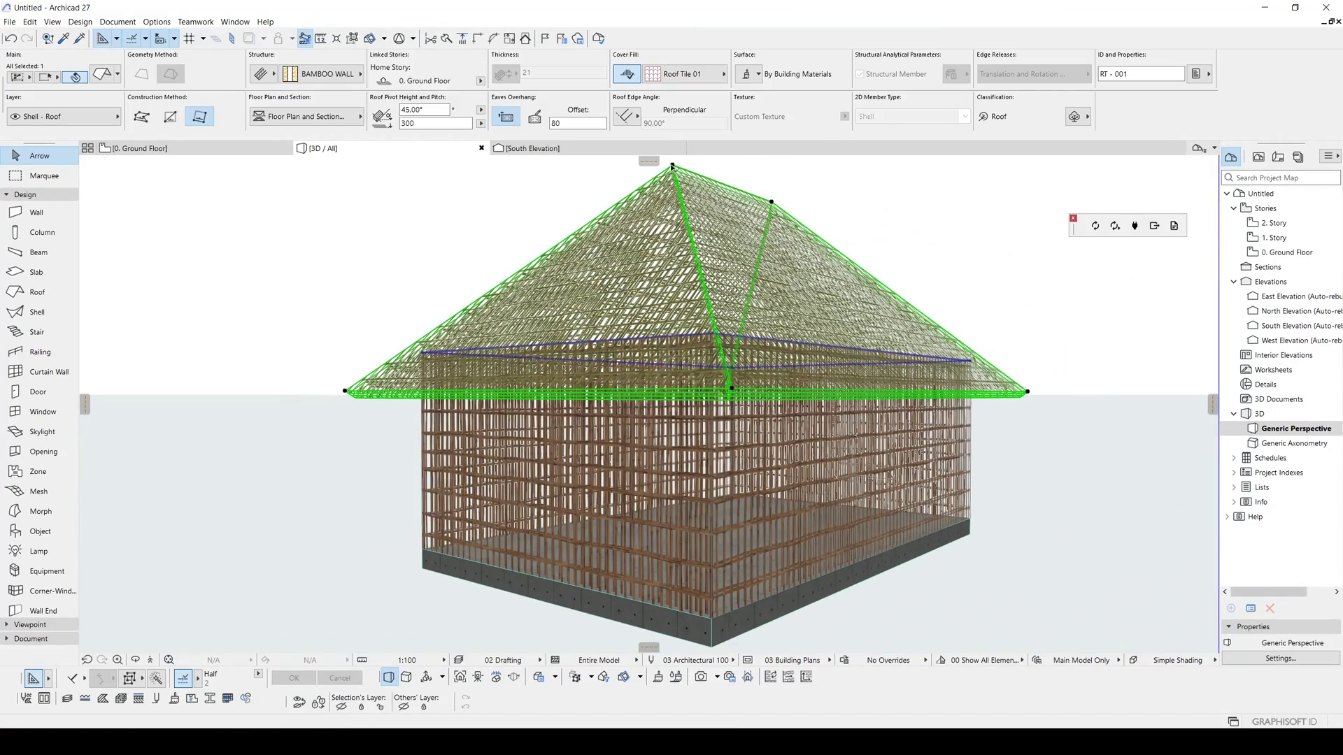
{"action": "left_click", "coordinate": [673, 166]}
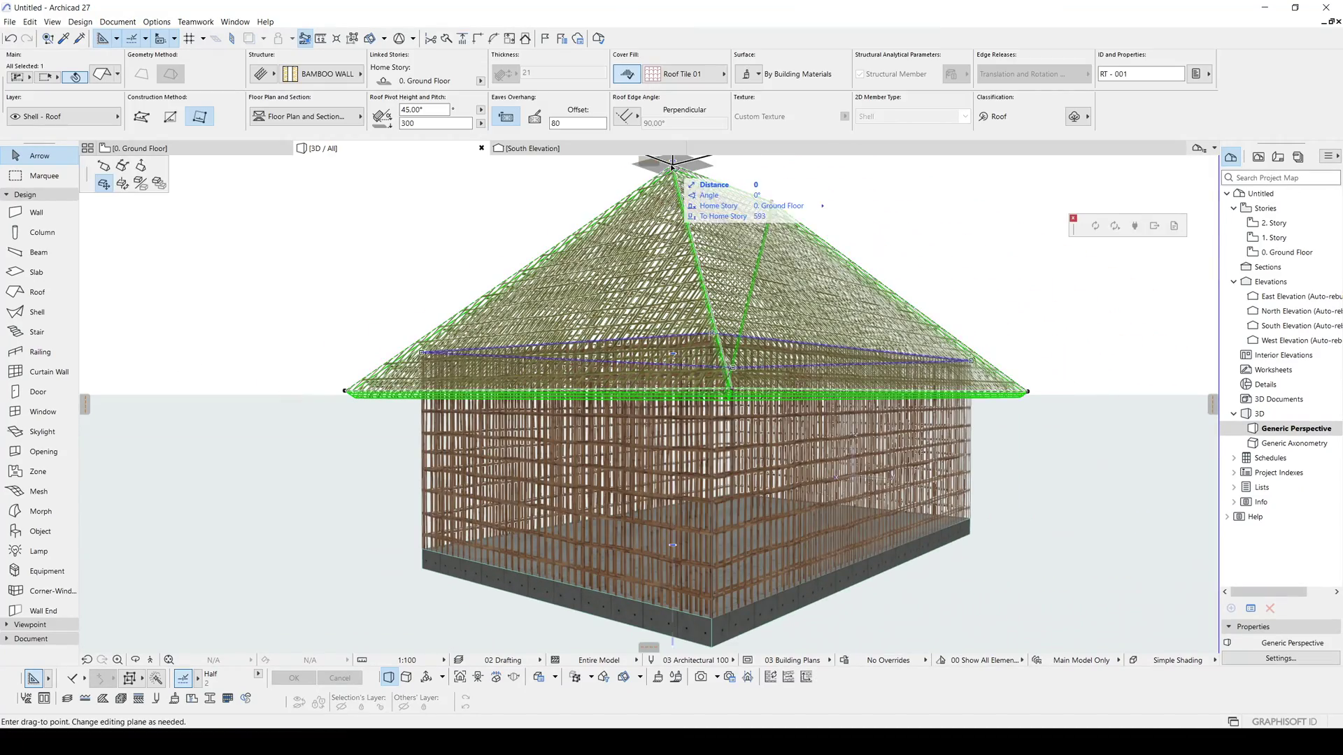
{"action": "left_click", "coordinate": [140, 165]}
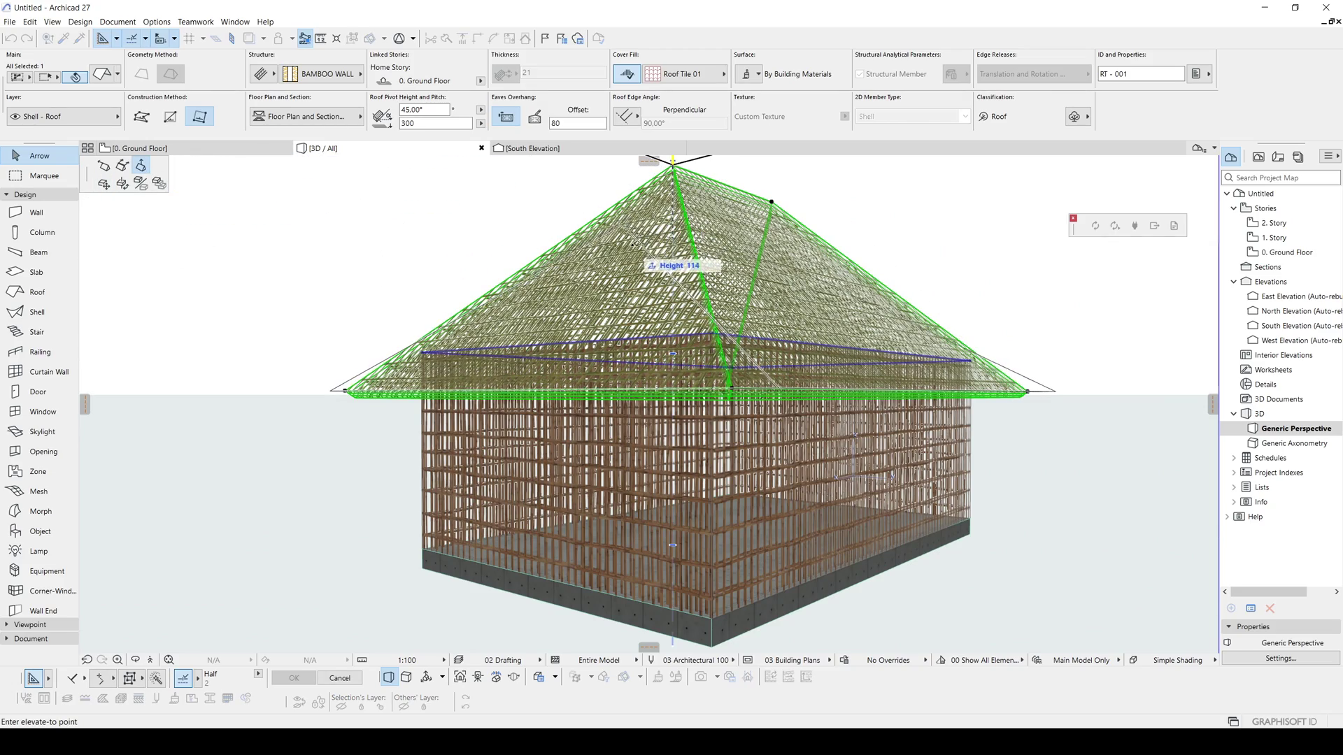
{"action": "left_click", "coordinate": [624, 229]}
{"action": "key", "text": "Escape"}
Orbit the house to inspect the flatter roof from several angles
{"action": "mouse_move", "coordinate": [630, 325]}
{"action": "middle_mouse_down", "text": "shift"}
{"action": "mouse_move", "coordinate": [677, 331]}
{"action": "mouse_move", "coordinate": [577, 363]}
{"action": "middle_mouse_up", "text": "shift"}
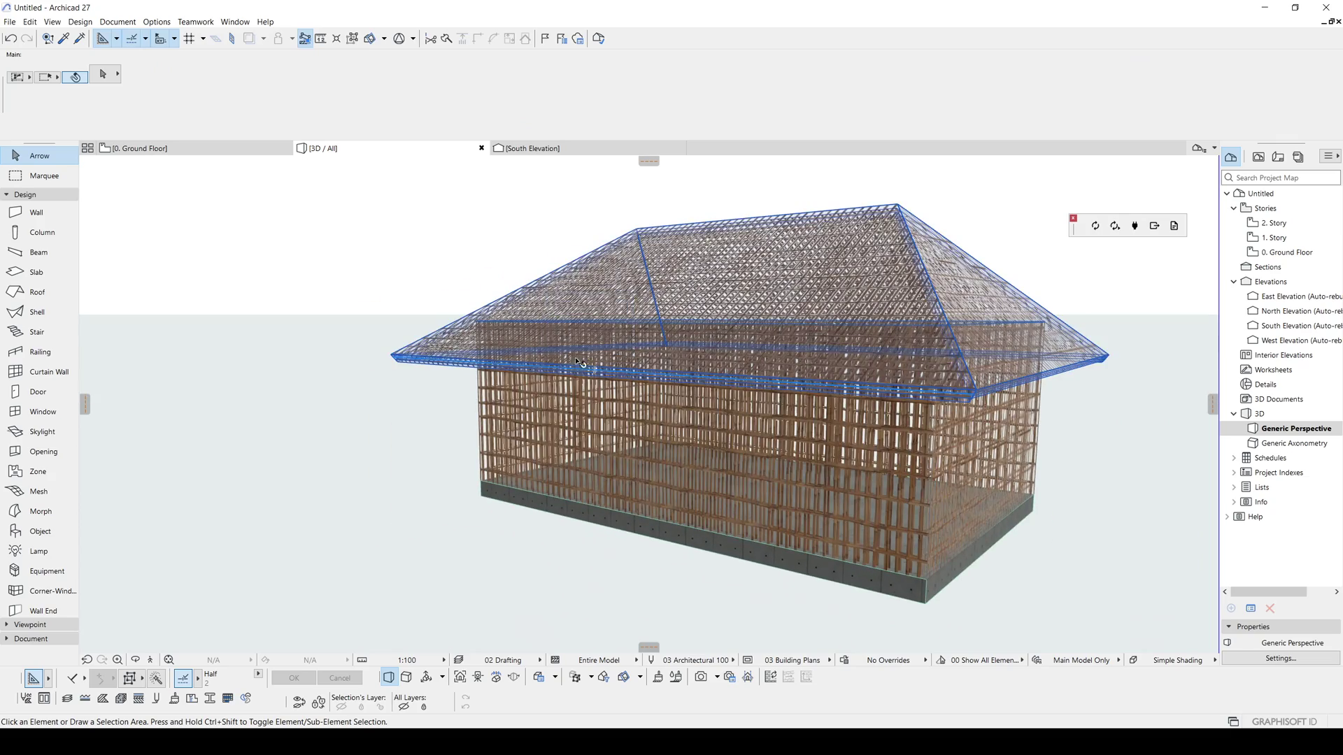
{"action": "middle_click_drag", "start_coordinate": [564, 375], "coordinate": [501, 401], "text": "shift"}
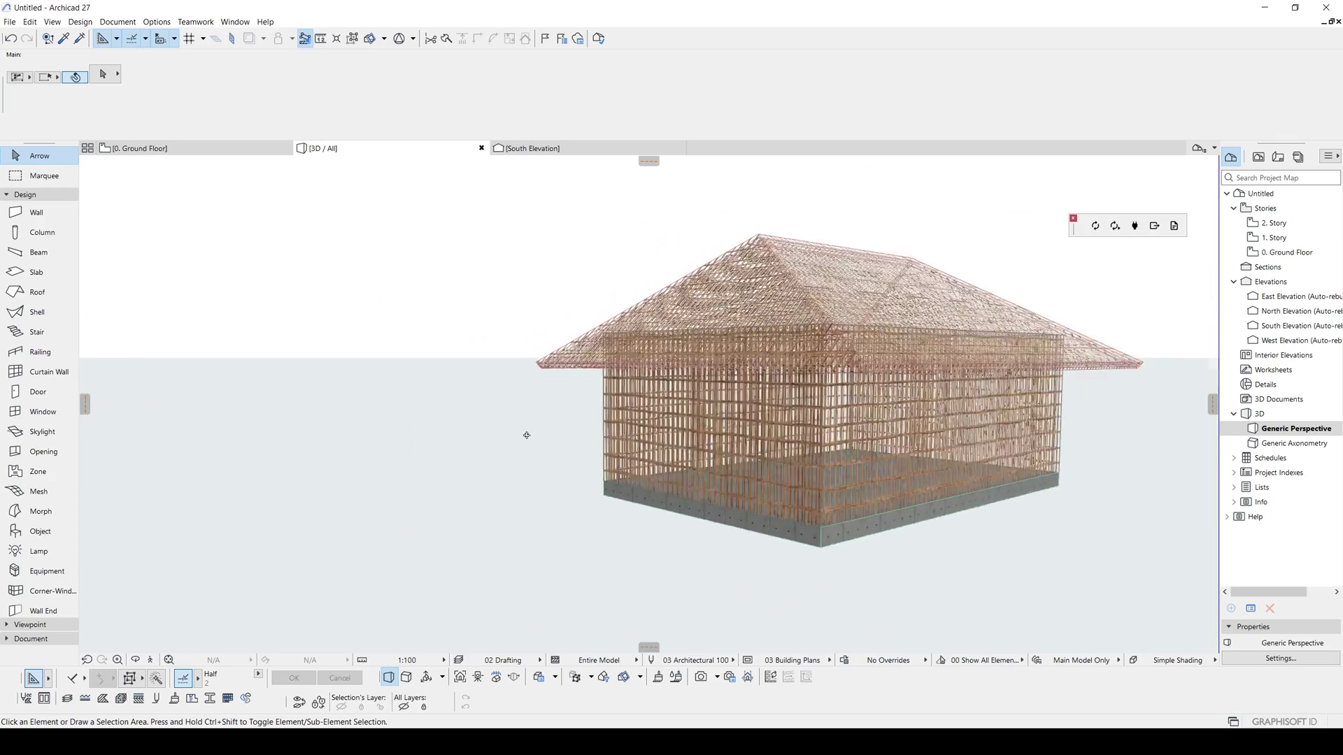
{"action": "middle_click_drag", "start_coordinate": [501, 401], "coordinate": [489, 438], "text": "shift"}
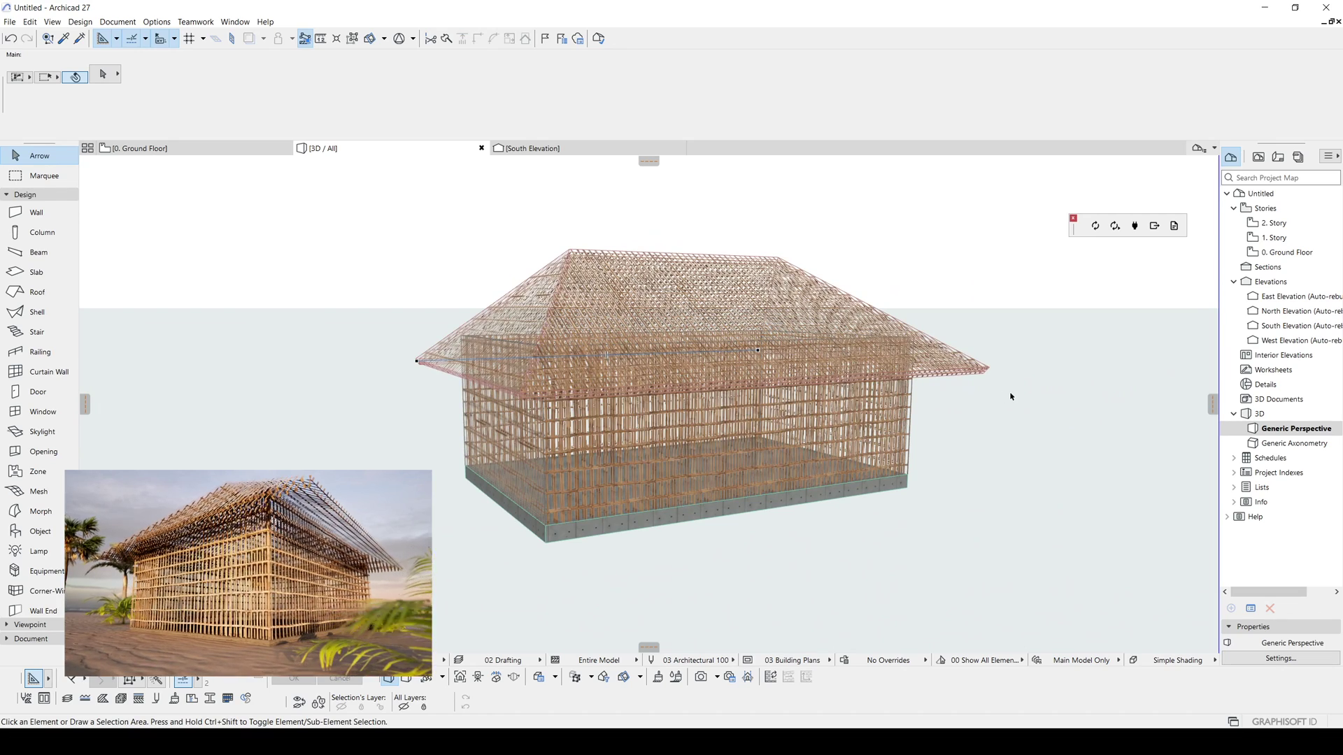